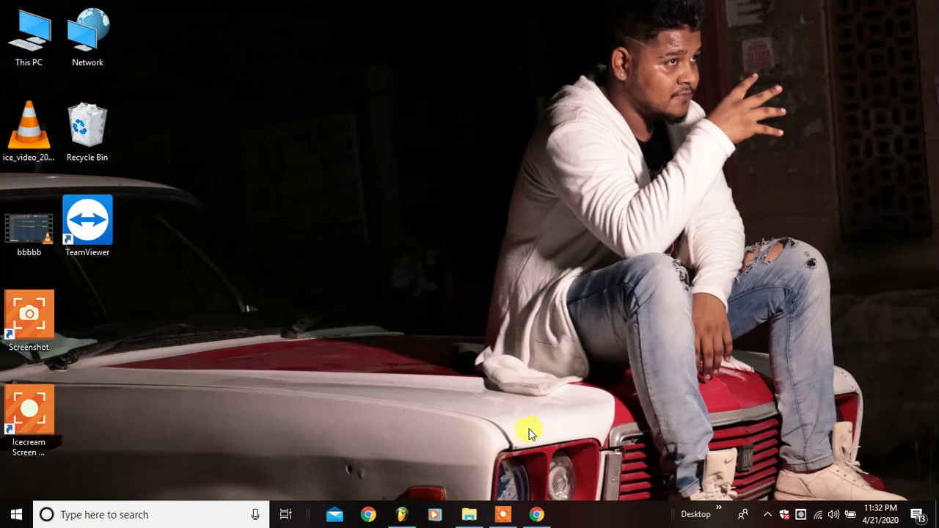
Switch to FL Studio and listen to the playlist arrangement from bar 31, stopping playback at the end
{"action": "left_click", "coordinate": [402, 515]}
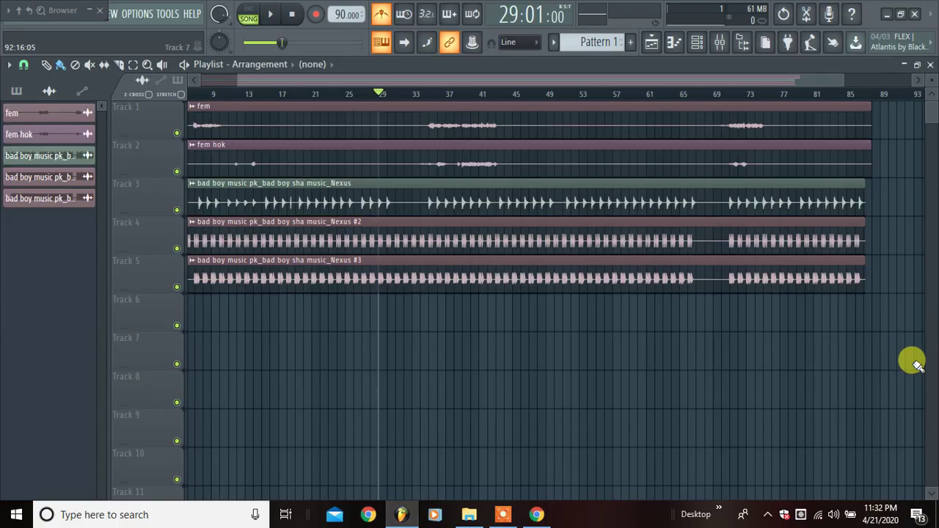
{"action": "left_click", "coordinate": [405, 95]}
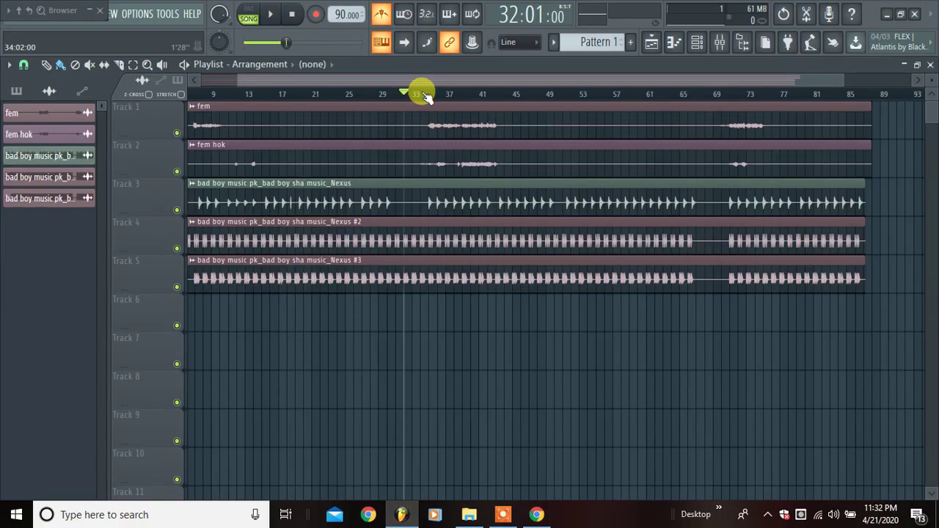
{"action": "scroll", "coordinate": [428, 95], "scroll_direction": "up", "scroll_amount": 2}
{"action": "scroll", "coordinate": [429, 96], "scroll_direction": "down", "scroll_amount": 2}
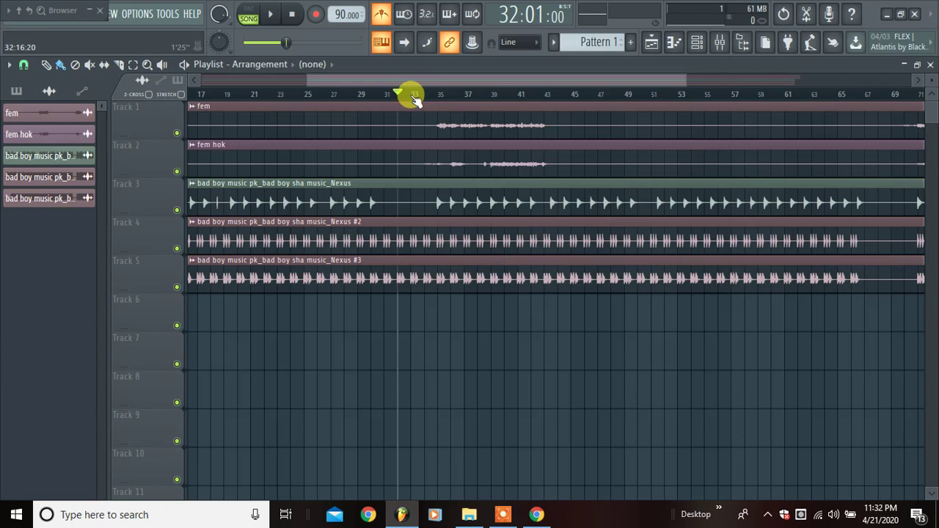
{"action": "left_click", "coordinate": [410, 95]}
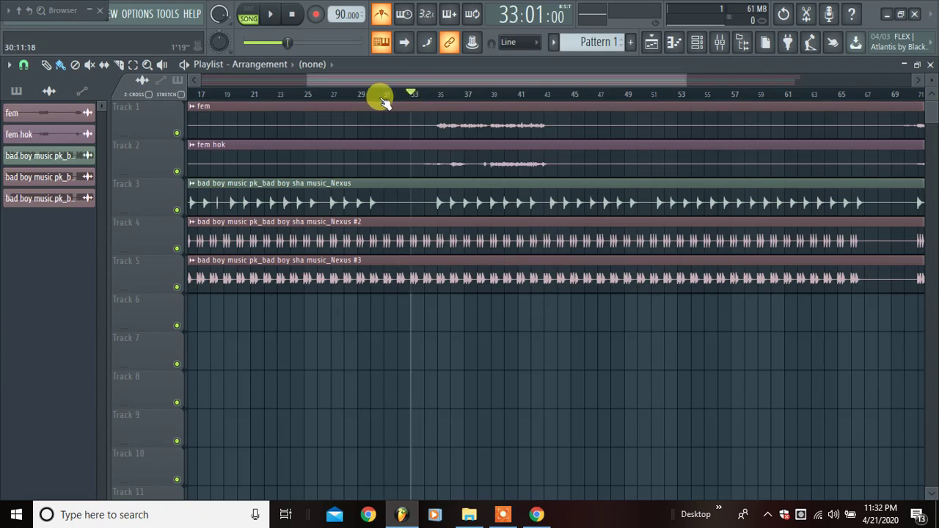
{"action": "key", "text": "space"}
{"action": "left_click", "coordinate": [387, 96]}
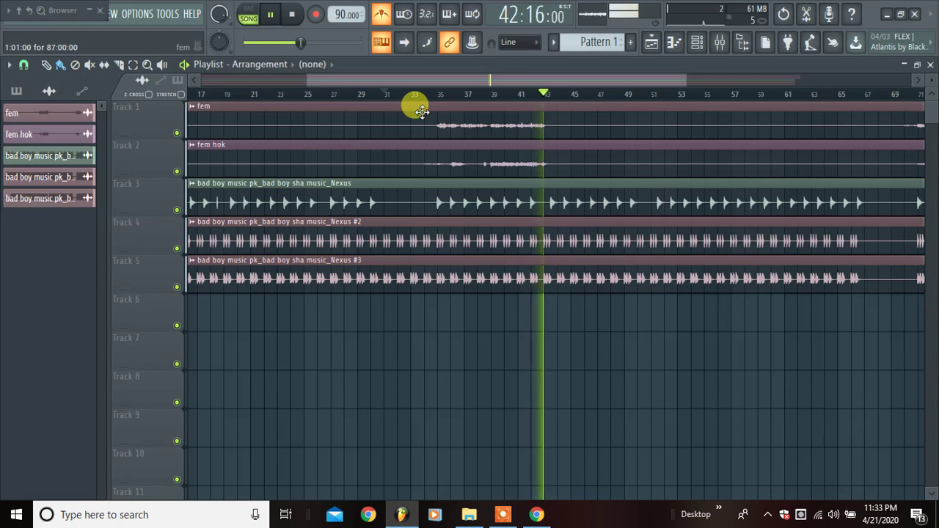
{"action": "key", "text": "space"}
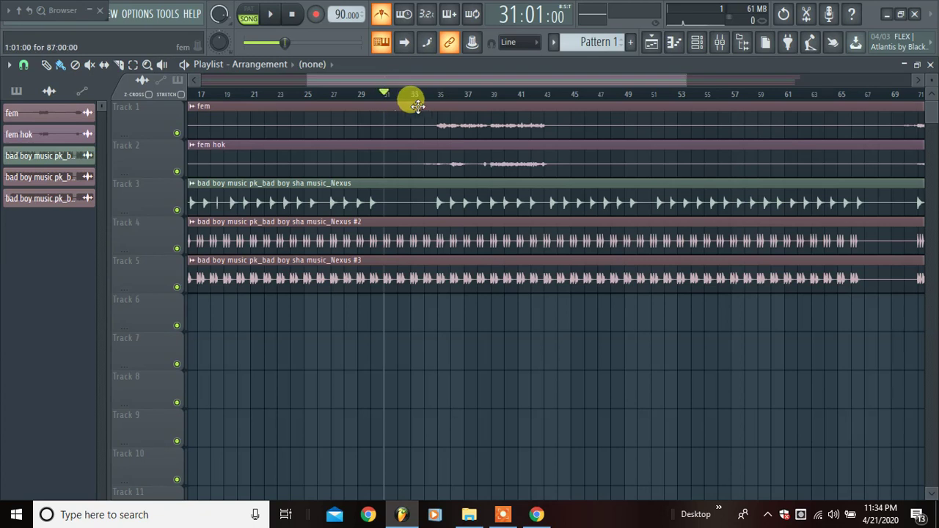
Delete the Kick and Clap channels from the channel rack
{"action": "left_click", "coordinate": [697, 42]}
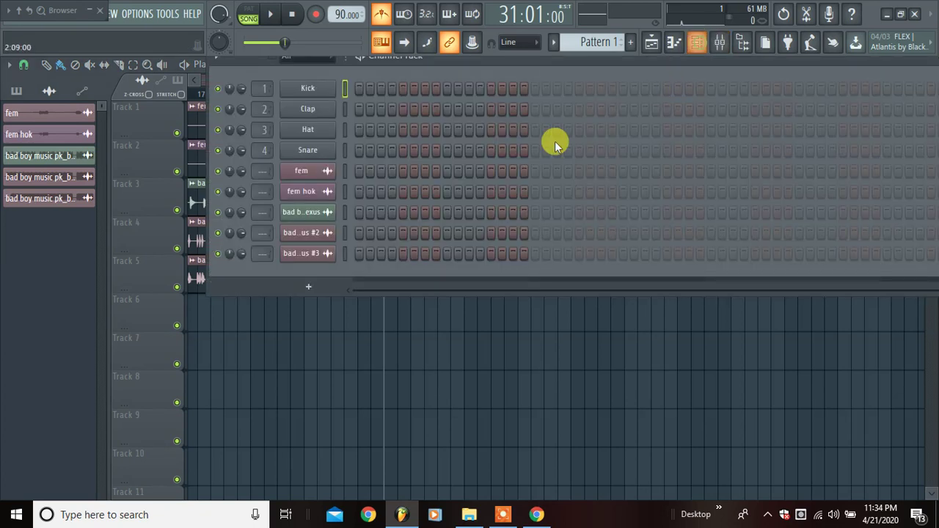
{"action": "right_click", "coordinate": [326, 88]}
{"action": "left_click", "coordinate": [359, 234]}
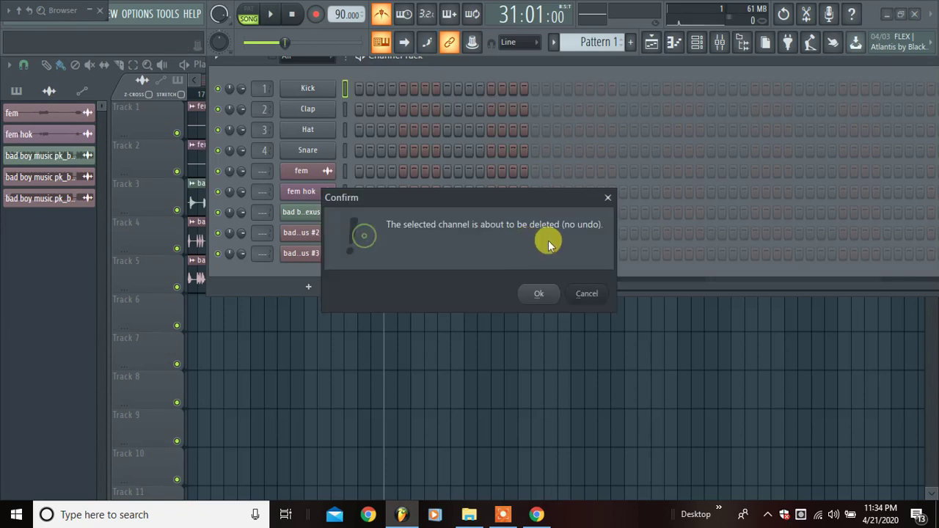
{"action": "left_click", "coordinate": [538, 293]}
{"action": "right_click", "coordinate": [315, 86]}
{"action": "left_click", "coordinate": [404, 234]}
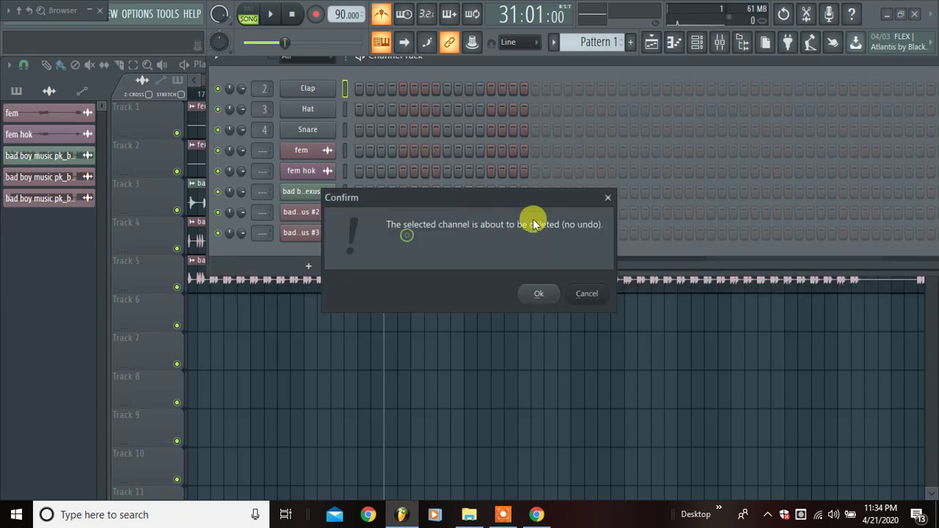
{"action": "left_click", "coordinate": [539, 292]}
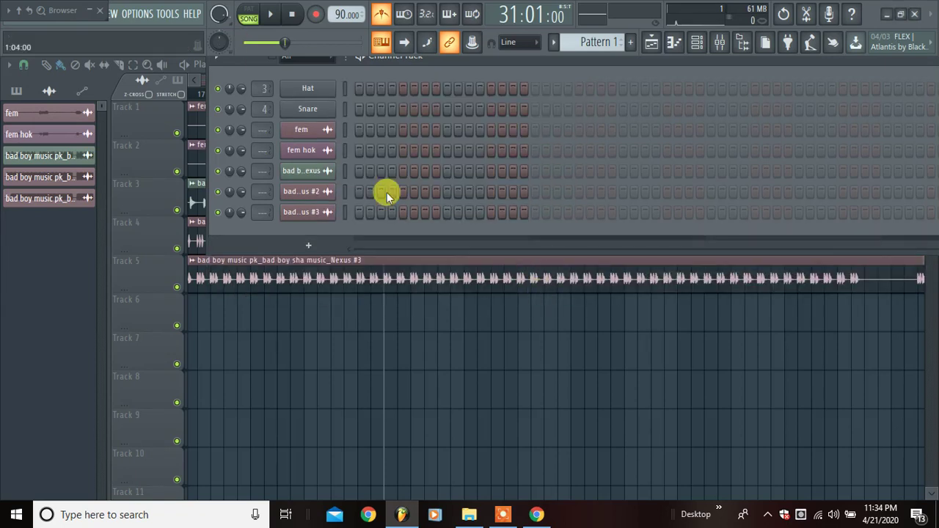
Delete the Hat and Snare channels from the channel rack
{"action": "right_click", "coordinate": [313, 94]}
{"action": "left_click", "coordinate": [387, 235]}
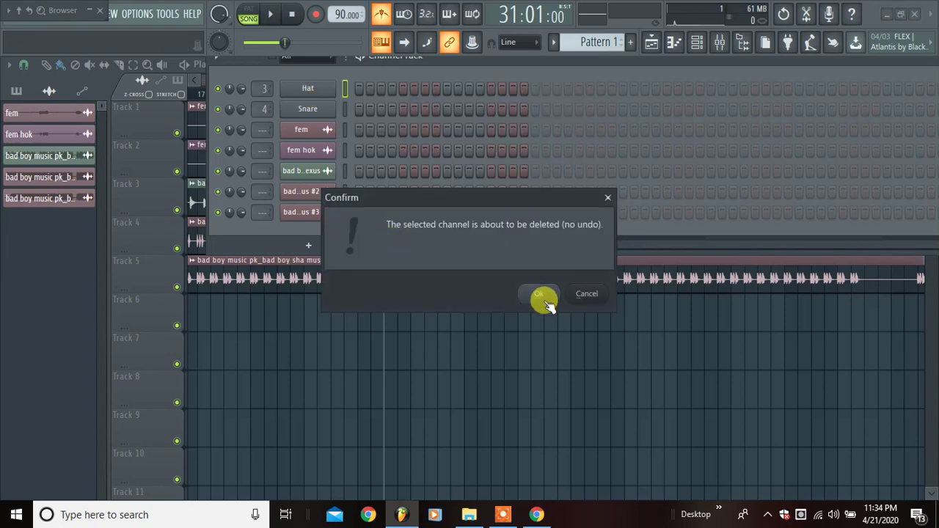
{"action": "left_click", "coordinate": [540, 296]}
{"action": "right_click", "coordinate": [310, 91]}
{"action": "left_click", "coordinate": [396, 235]}
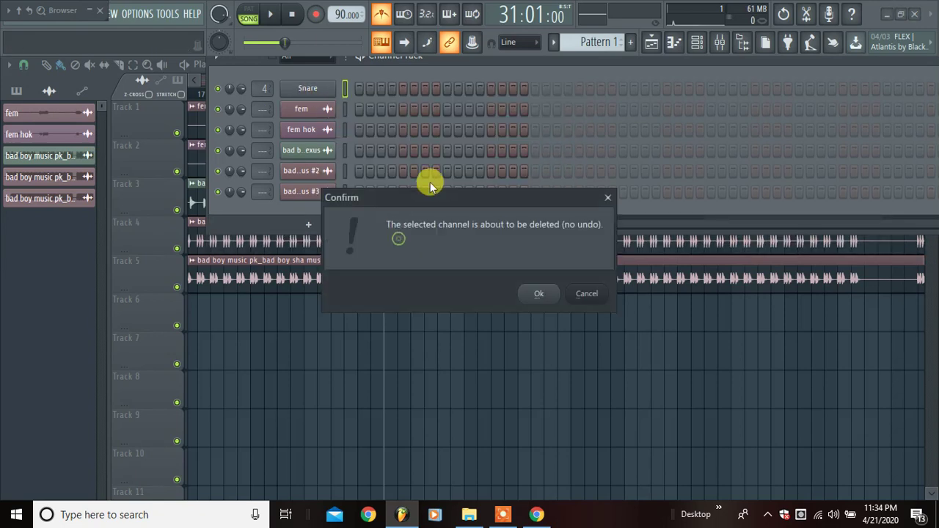
{"action": "left_click", "coordinate": [540, 295]}
Select all five audio channels and route them to consecutive mixer tracks starting at Insert 1, returning to the playlist
{"action": "double_click", "coordinate": [347, 91]}
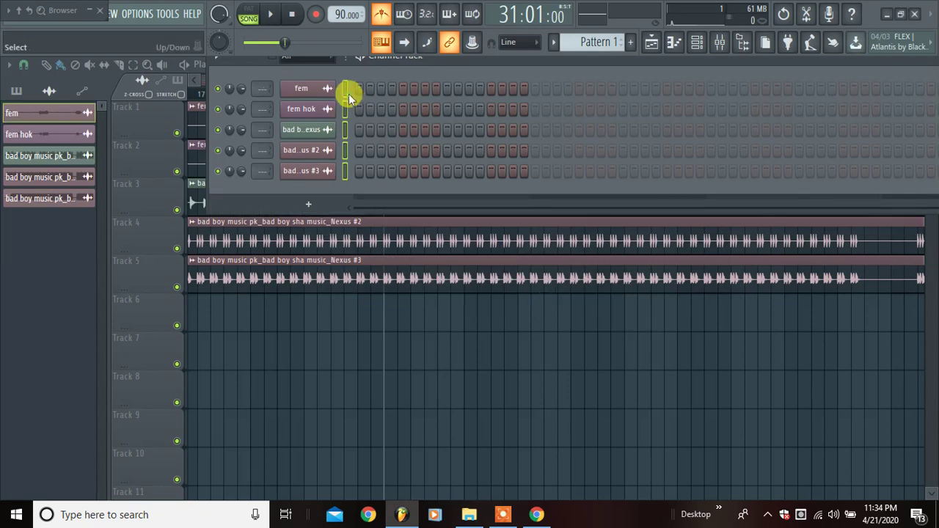
{"action": "left_click", "coordinate": [719, 42]}
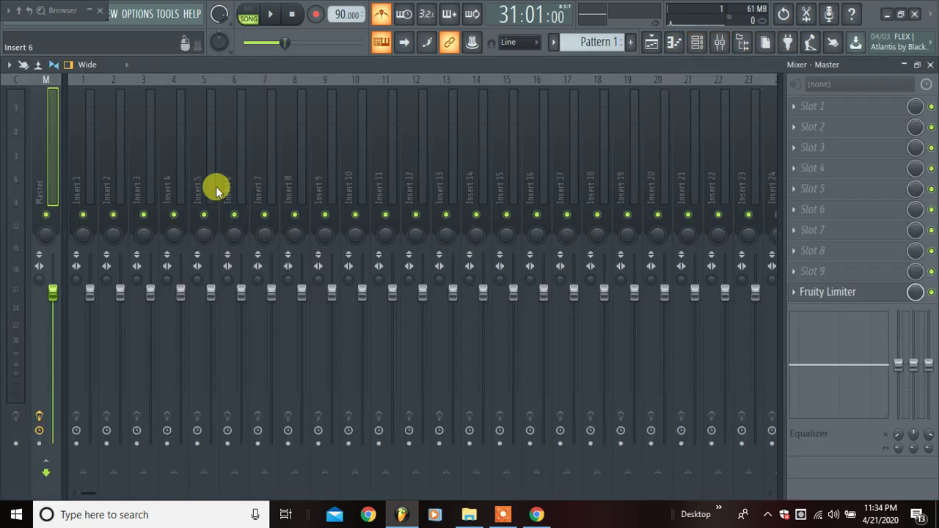
{"action": "left_click", "coordinate": [96, 181]}
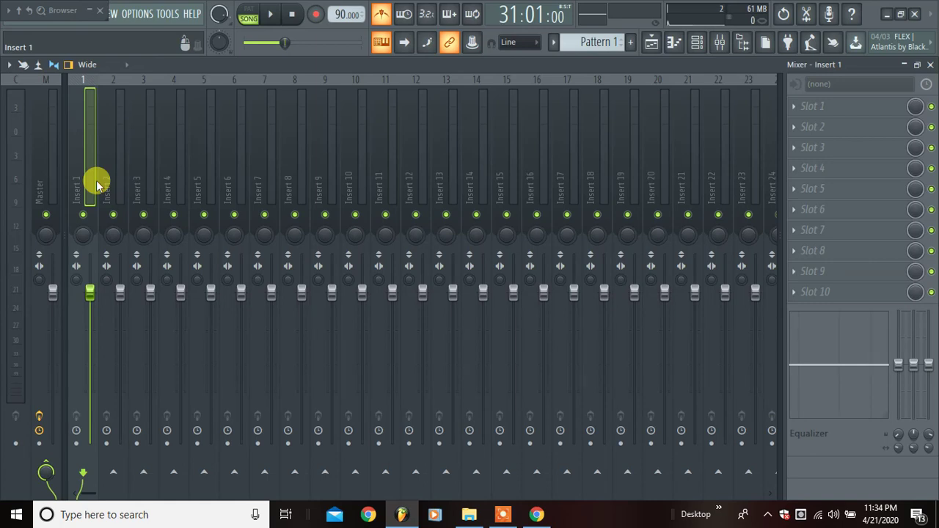
{"action": "key", "text": "ctrl+l"}
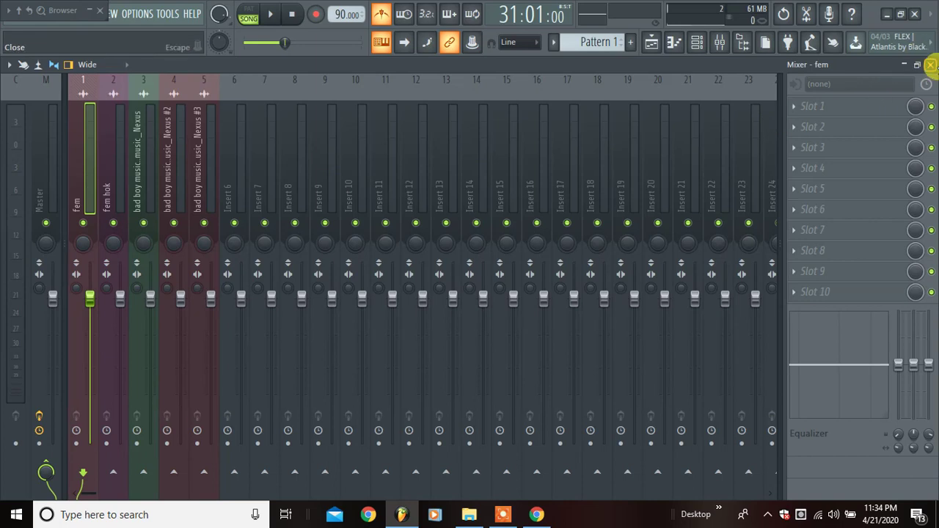
{"action": "left_click", "coordinate": [931, 65]}
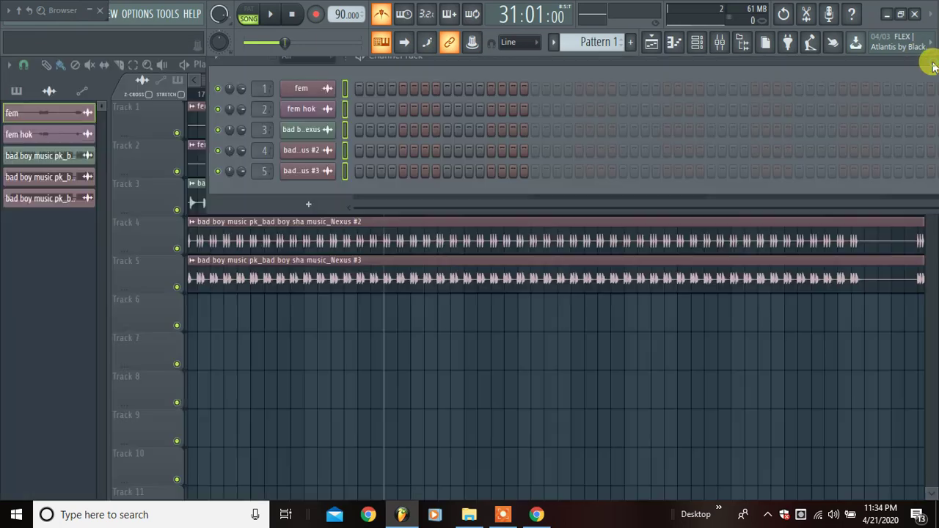
{"action": "key", "text": "F6"}
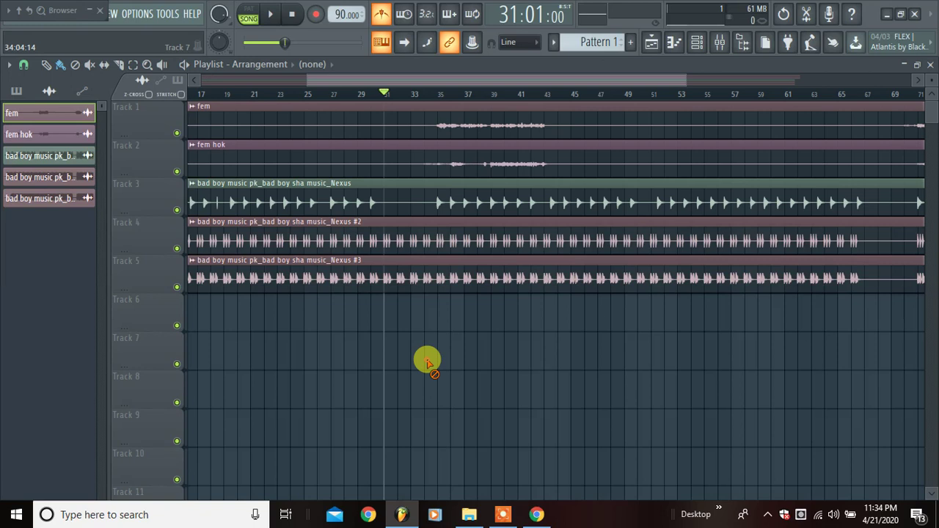
Apply the Vocal name preset to playlist Track 1 and extend its name to "Vocal femal"
{"action": "left_click", "coordinate": [170, 108]}
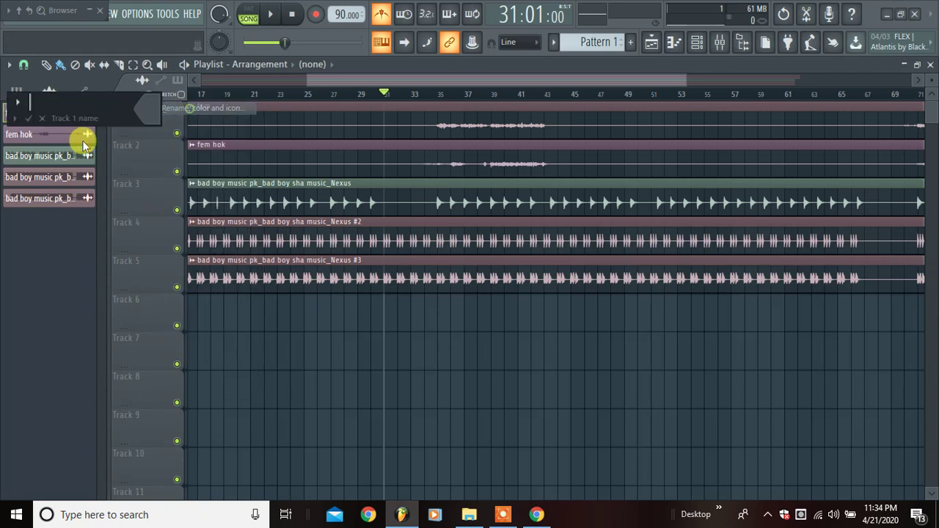
{"action": "left_click", "coordinate": [16, 120]}
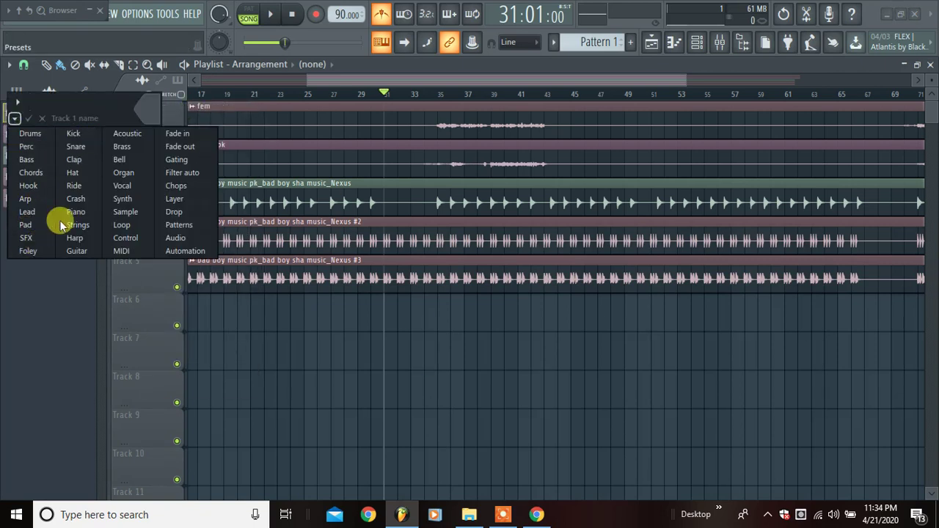
{"action": "left_click", "coordinate": [122, 185]}
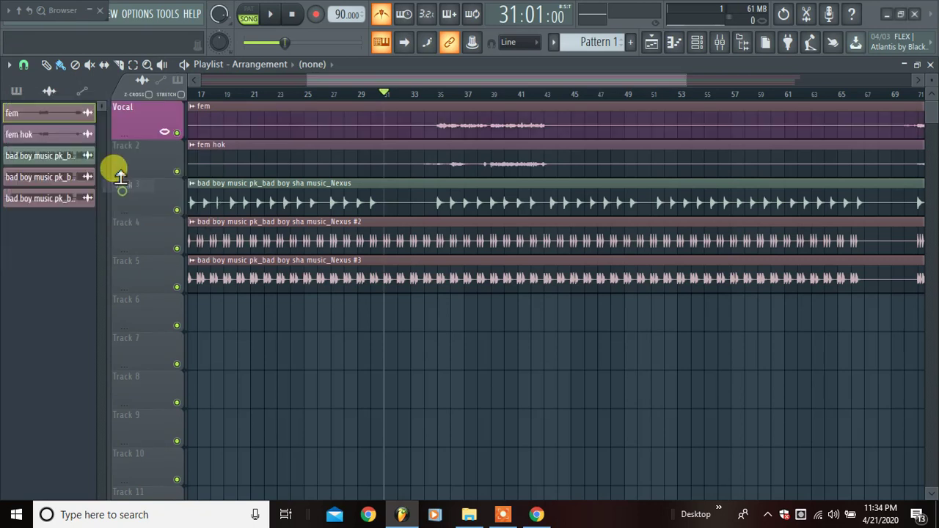
{"action": "right_click", "coordinate": [132, 121]}
{"action": "left_click", "coordinate": [139, 108]}
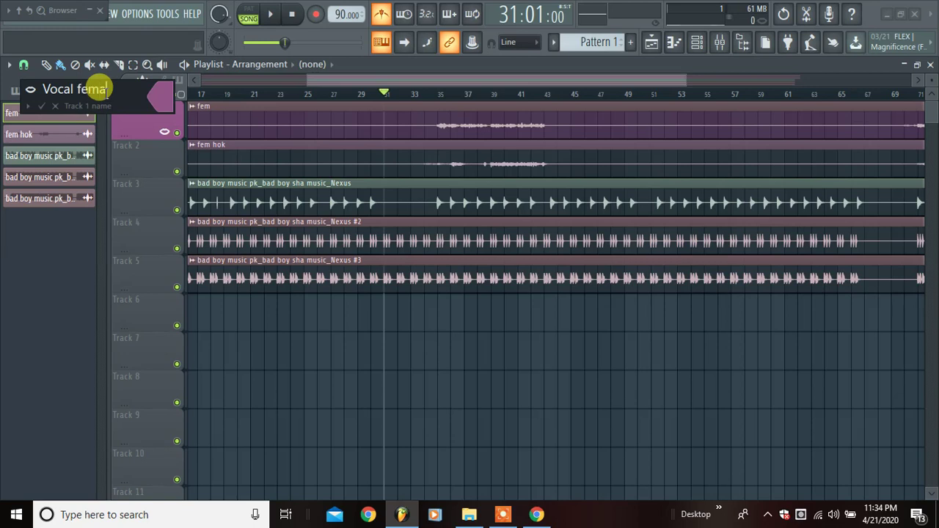
{"action": "type", "text": "femal"}
{"action": "key", "text": "Return"}
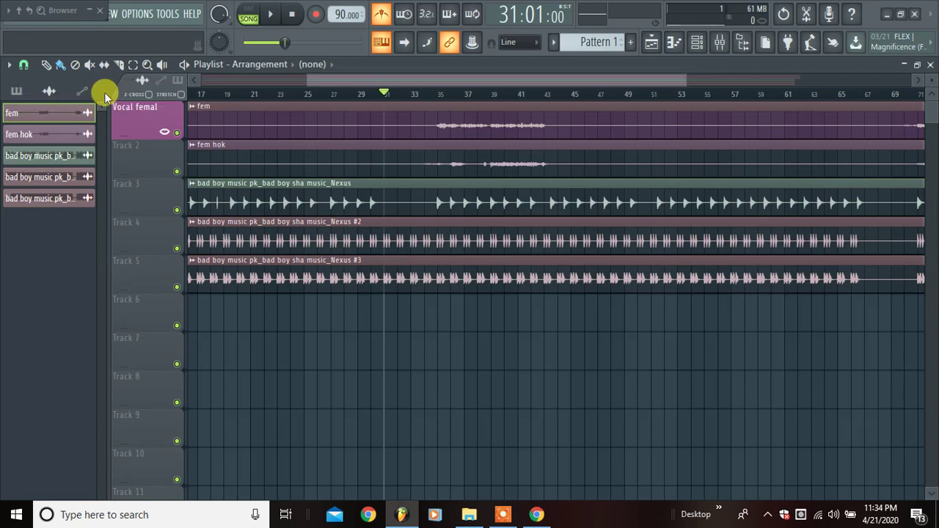
Name playlist Track 2 with the recently used "Vocal femal" preset
{"action": "right_click", "coordinate": [127, 158]}
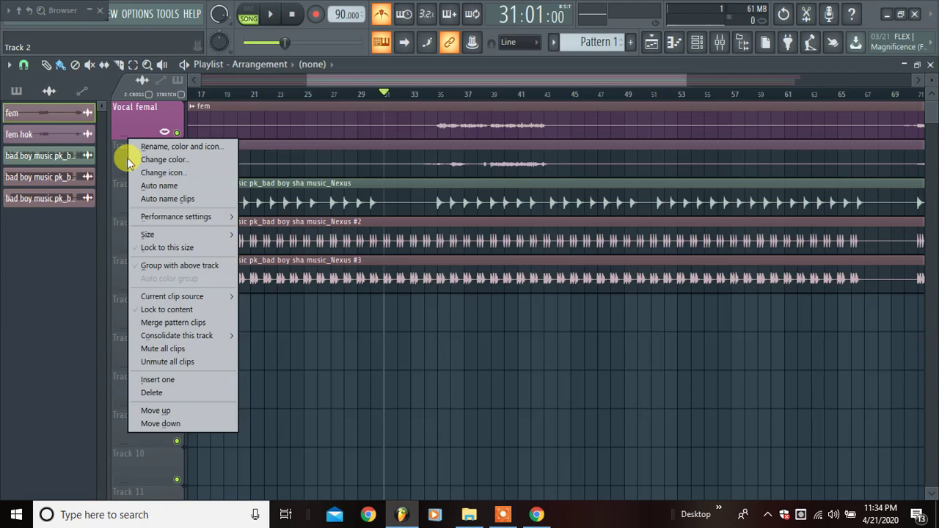
{"action": "left_click", "coordinate": [176, 146]}
{"action": "left_click", "coordinate": [30, 151]}
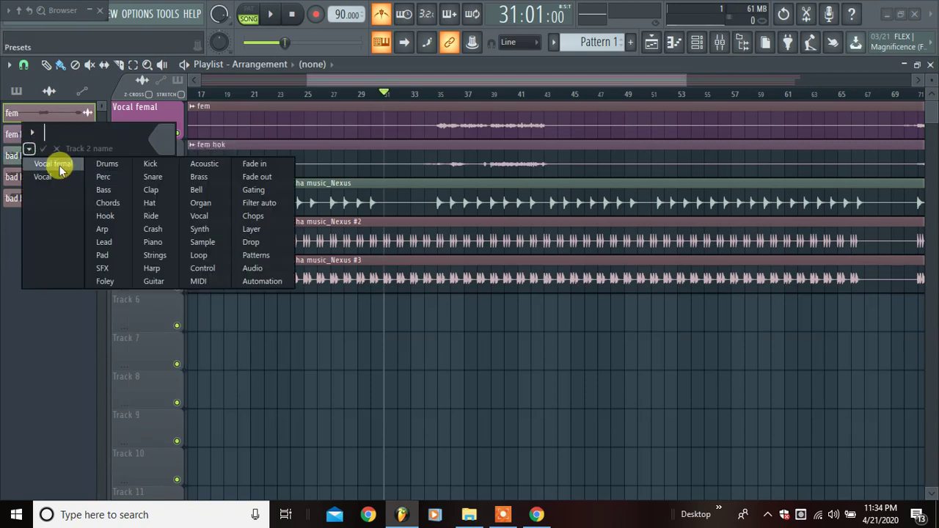
{"action": "left_click", "coordinate": [54, 163]}
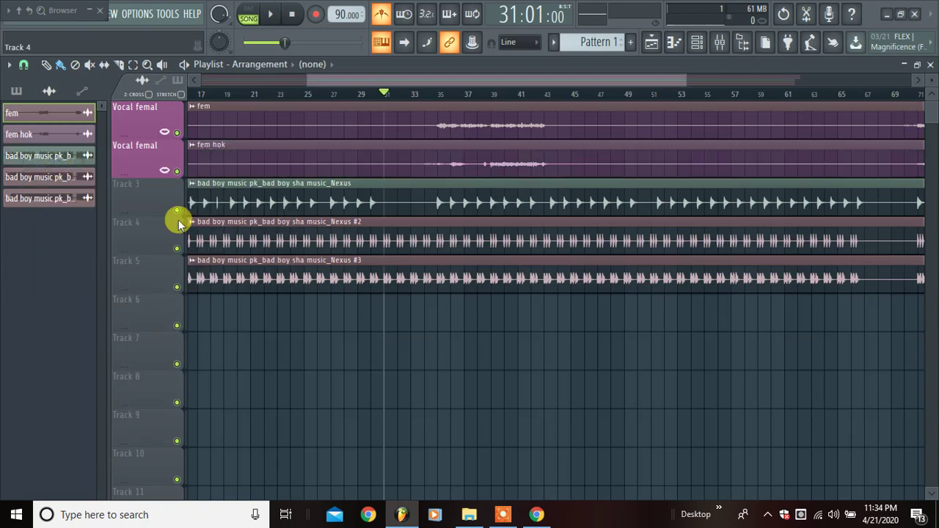
Apply the Piano name preset to playlist Track 3
{"action": "right_click", "coordinate": [131, 185]}
{"action": "left_click", "coordinate": [163, 184]}
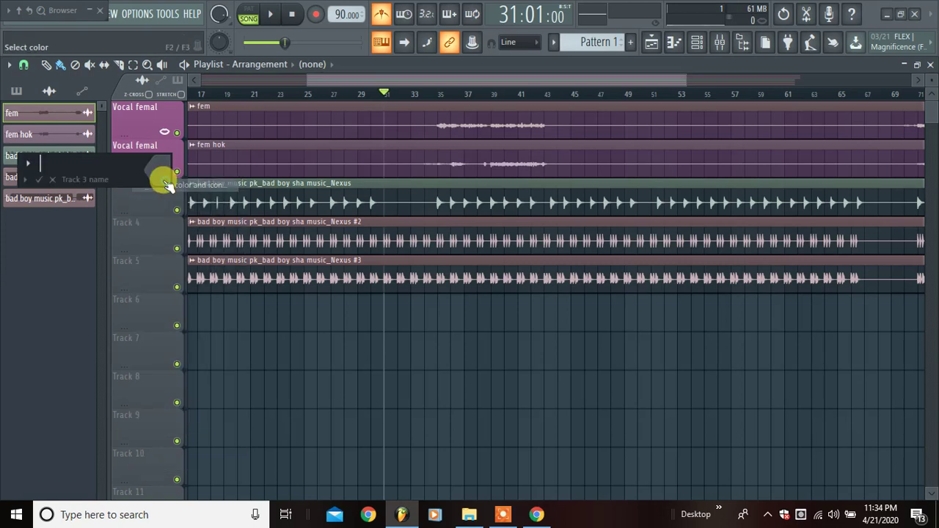
{"action": "left_click", "coordinate": [25, 180]}
{"action": "left_click", "coordinate": [152, 278]}
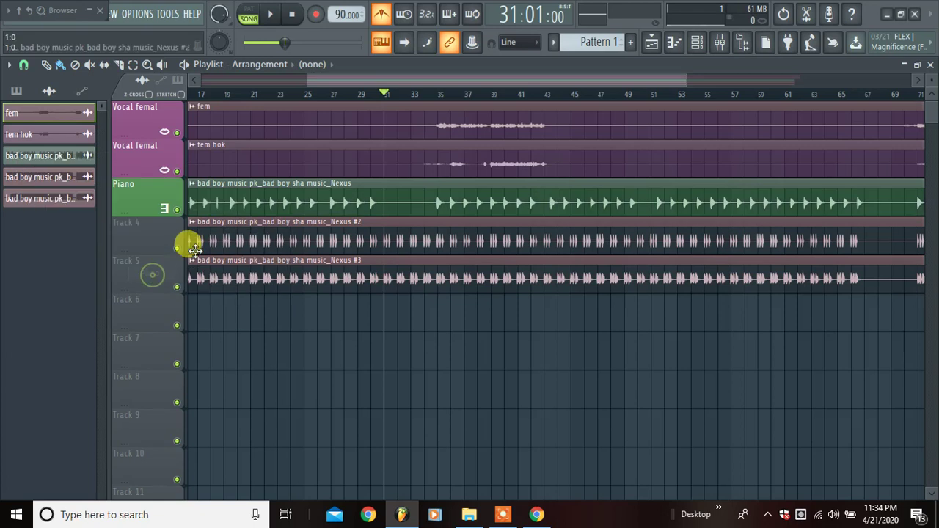
Apply the Pad name preset to playlist Track 4
{"action": "right_click", "coordinate": [127, 220]}
{"action": "left_click", "coordinate": [172, 202]}
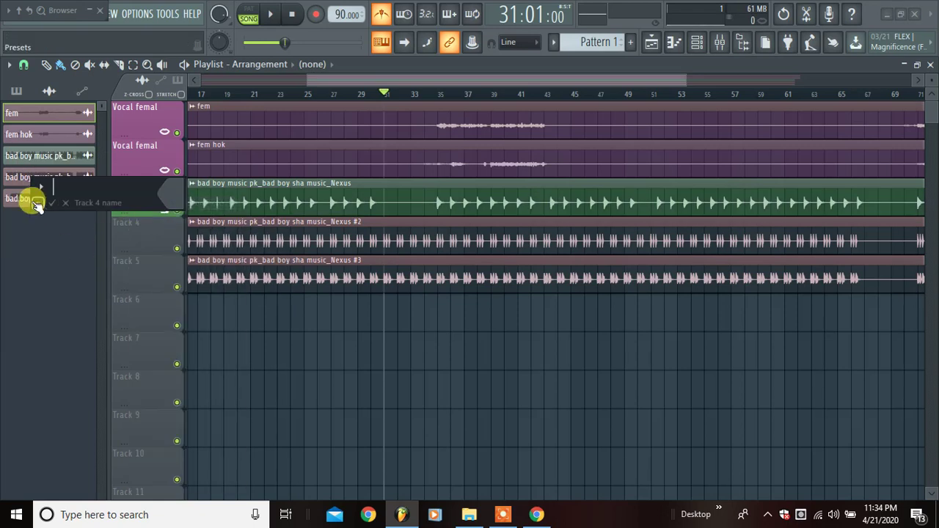
{"action": "left_click", "coordinate": [37, 202]}
{"action": "left_click", "coordinate": [128, 310]}
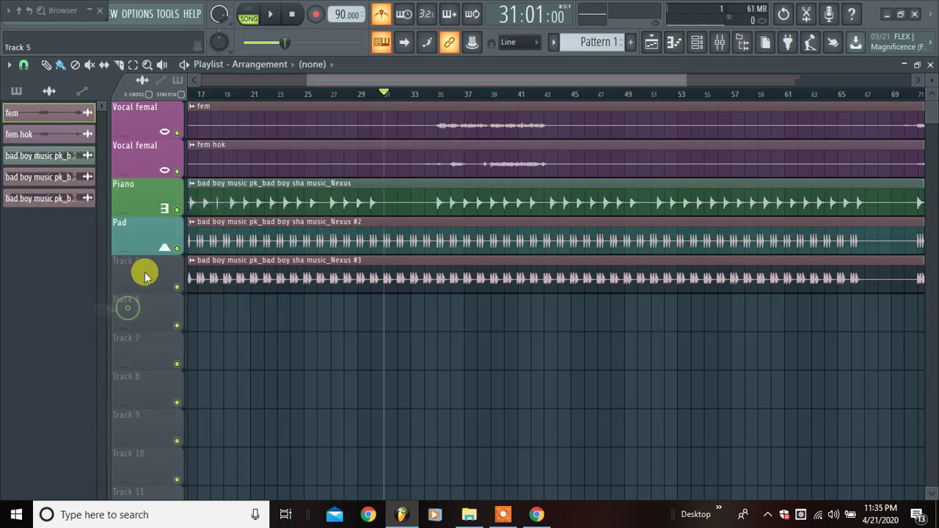
Apply the Pad name preset to playlist Track 5 and rename it "Pad 2"
{"action": "right_click", "coordinate": [138, 269]}
{"action": "left_click", "coordinate": [162, 203]}
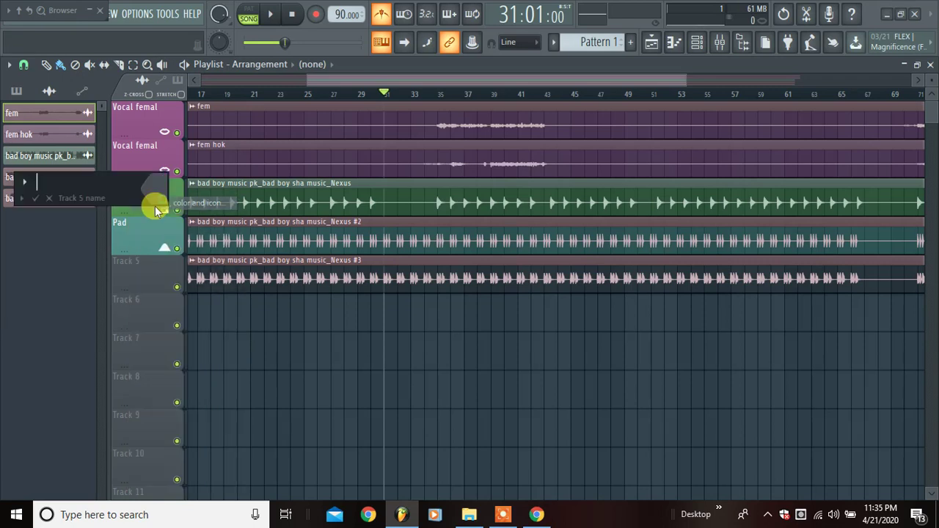
{"action": "left_click", "coordinate": [22, 198]}
{"action": "left_click", "coordinate": [110, 308]}
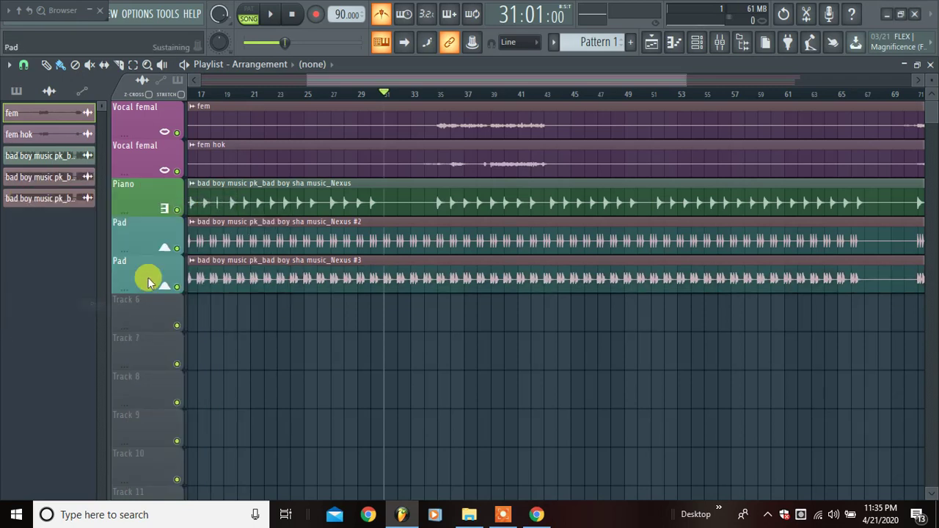
{"action": "right_click", "coordinate": [135, 267]}
{"action": "left_click", "coordinate": [169, 206]}
{"action": "left_click", "coordinate": [86, 190]}
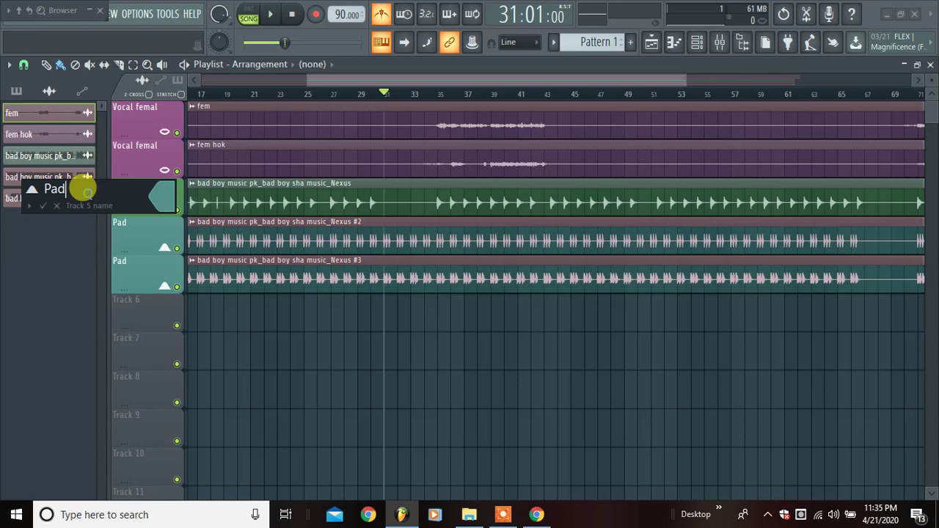
{"action": "key", "text": "Return"}
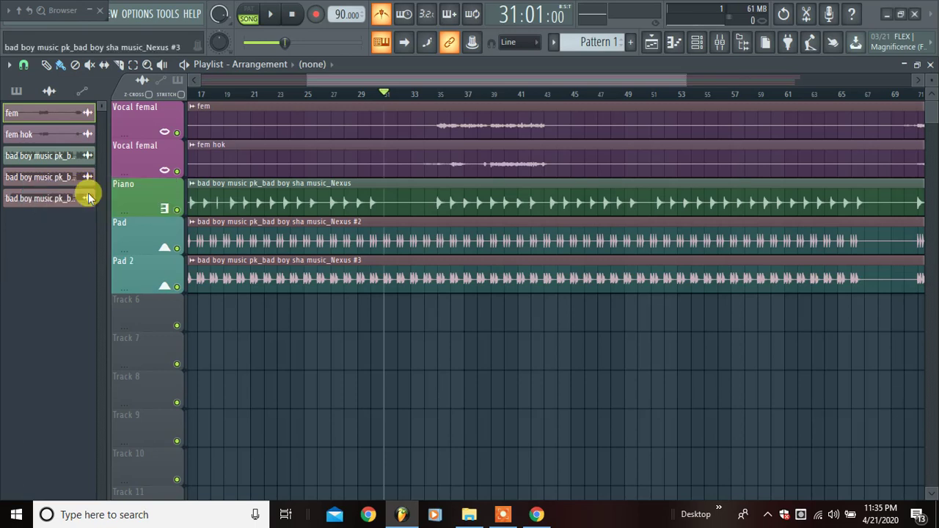
Play the song from bar 34 and select the playlist range 34:13:00 to 39:01:00 as the loop region
{"action": "left_click", "coordinate": [423, 94]}
{"action": "key", "text": "space"}
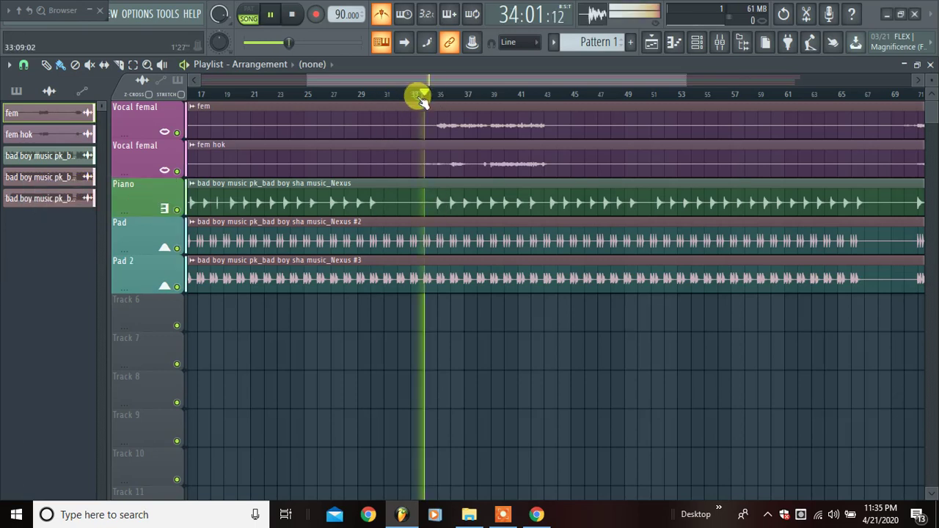
{"action": "scroll", "coordinate": [461, 96], "scroll_direction": "up", "scroll_amount": 6}
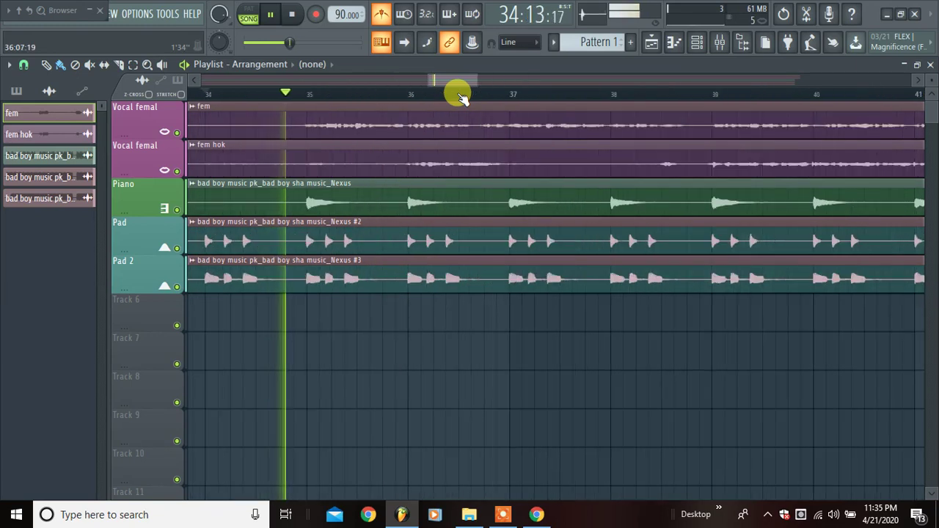
{"action": "scroll", "coordinate": [461, 96], "scroll_direction": "down", "scroll_amount": 3}
{"action": "scroll", "coordinate": [461, 96], "scroll_direction": "down", "scroll_amount": 1}
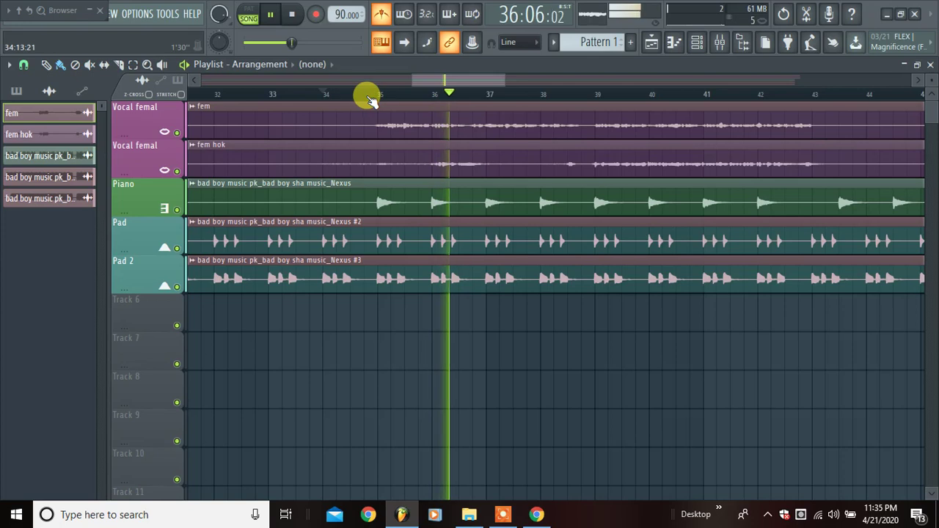
{"action": "left_click_drag", "start_coordinate": [367, 95], "coordinate": [595, 90]}
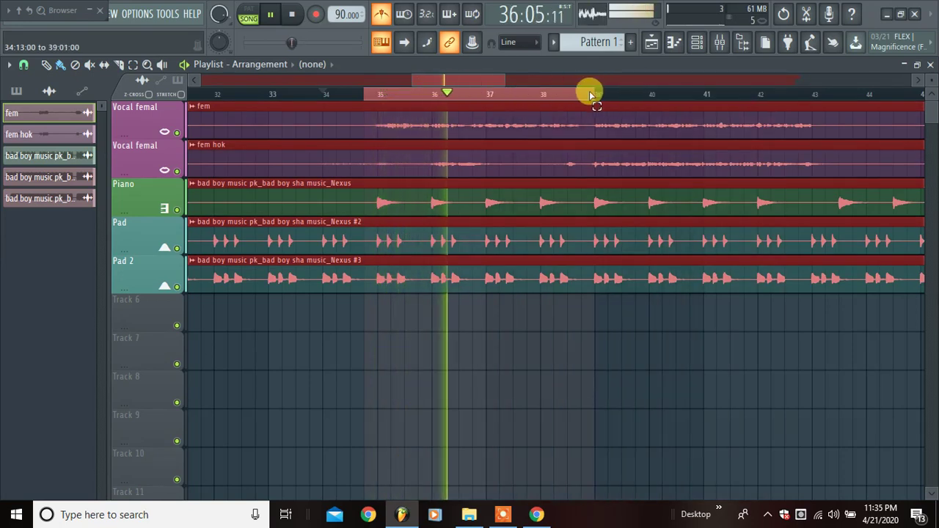
{"action": "left_click", "coordinate": [576, 360]}
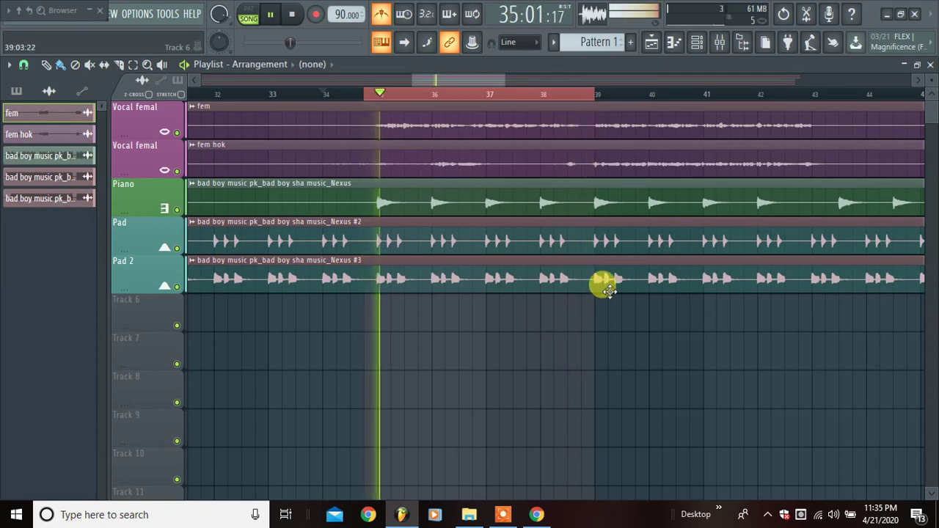
Solo the fem track in the mixer, listen to the looped vocal, and stop playback
{"action": "left_click", "coordinate": [721, 45]}
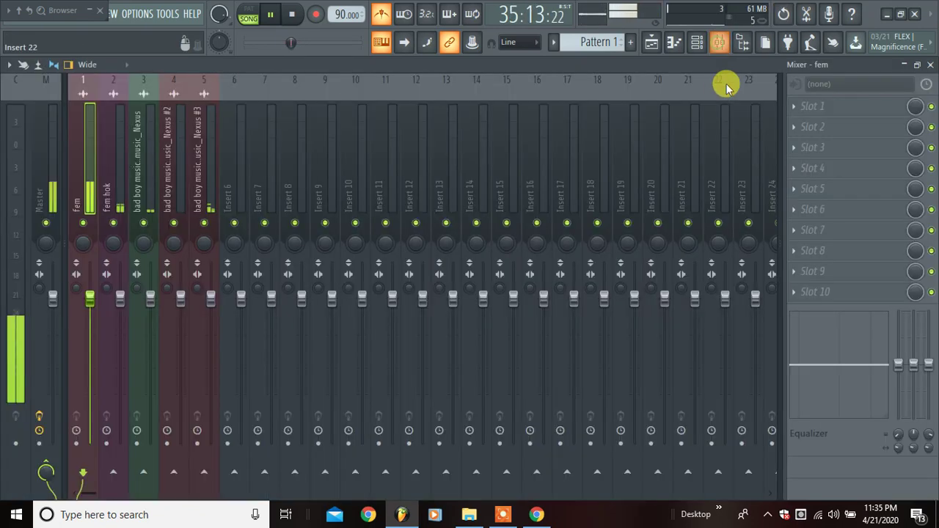
{"action": "right_click", "coordinate": [83, 222]}
{"action": "left_click", "coordinate": [86, 193]}
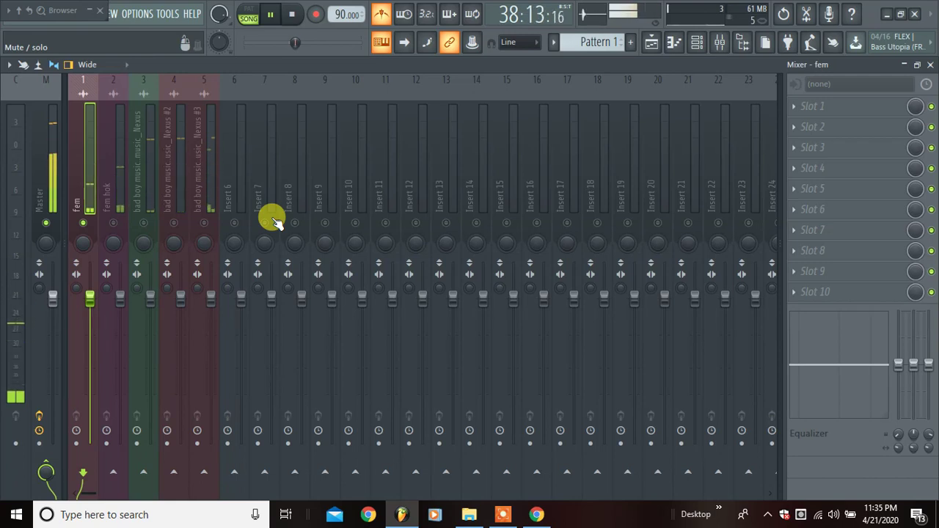
{"action": "key", "text": "space"}
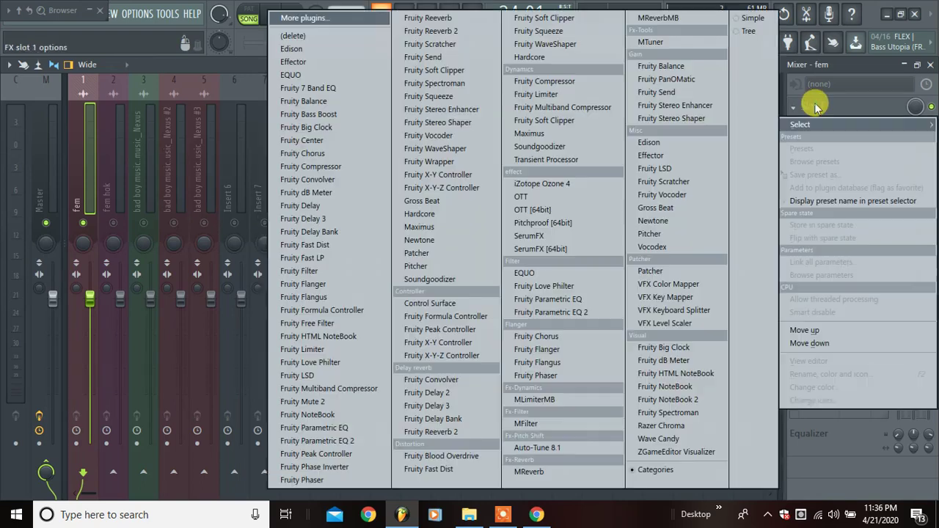
Load Fruity Parametric EQ 2 into effect slot 1 of the fem mixer track
{"action": "left_click", "coordinate": [812, 106]}
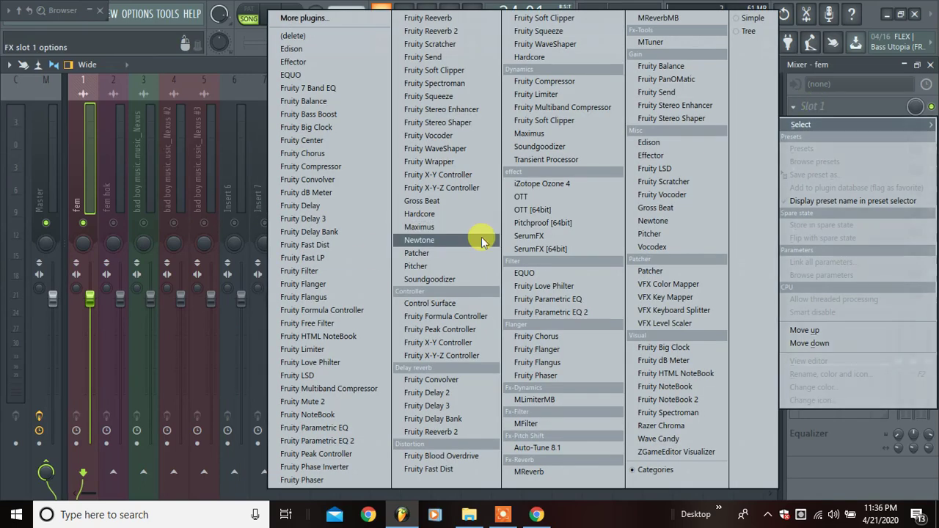
{"action": "left_click", "coordinate": [576, 314]}
{"action": "left_click_drag", "start_coordinate": [305, 202], "coordinate": [482, 115]}
Shape EQ band 1 into a steep low cut at about 200 Hz while the vocal plays
{"action": "left_click_drag", "start_coordinate": [330, 229], "coordinate": [350, 285]}
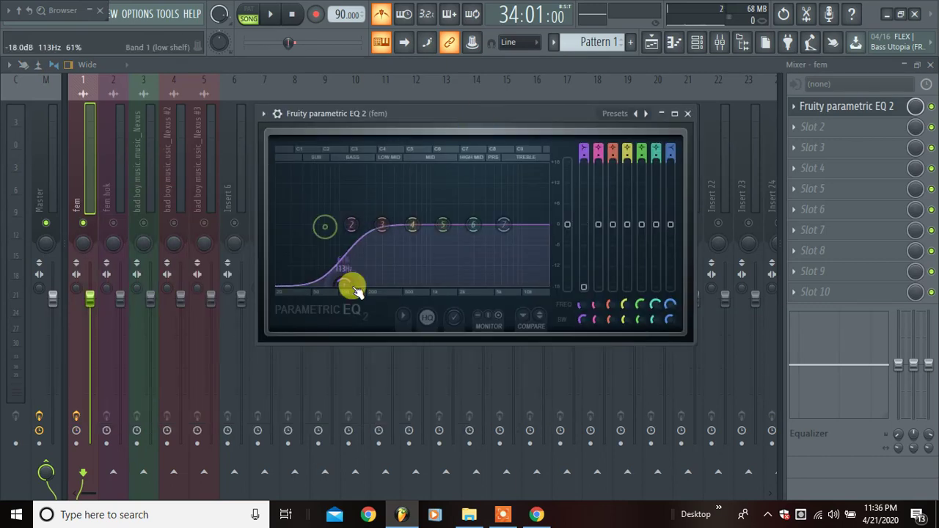
{"action": "scroll", "coordinate": [584, 152], "scroll_direction": "down", "scroll_amount": 2}
{"action": "key", "text": "space"}
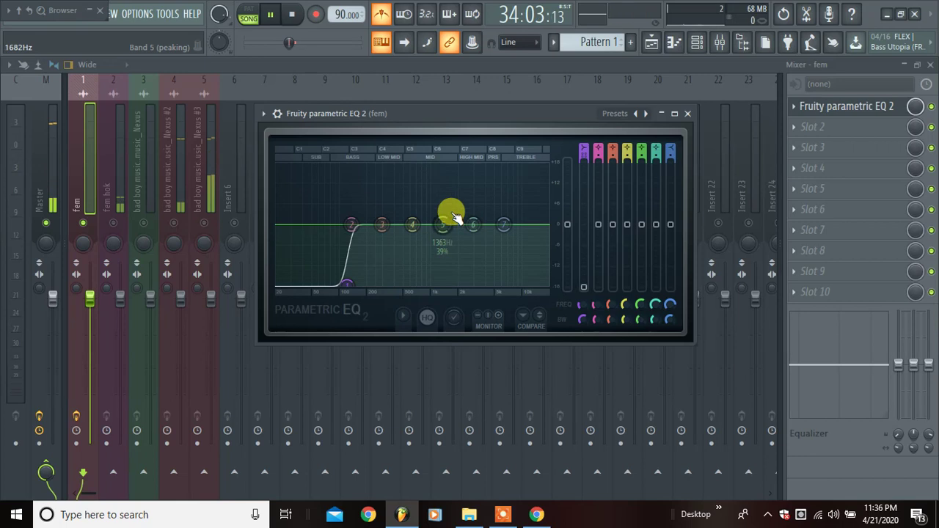
{"action": "left_click_drag", "start_coordinate": [440, 115], "coordinate": [400, 129]}
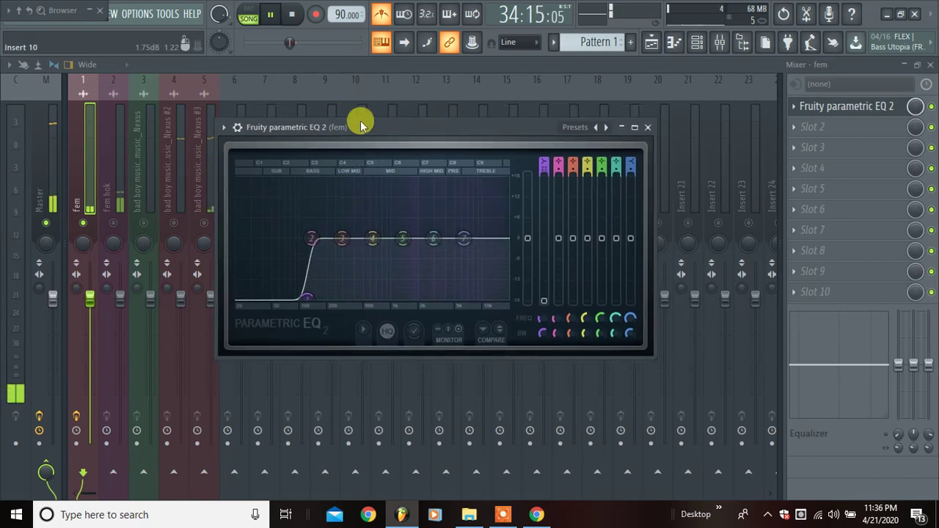
{"action": "left_click_drag", "start_coordinate": [311, 303], "coordinate": [332, 297]}
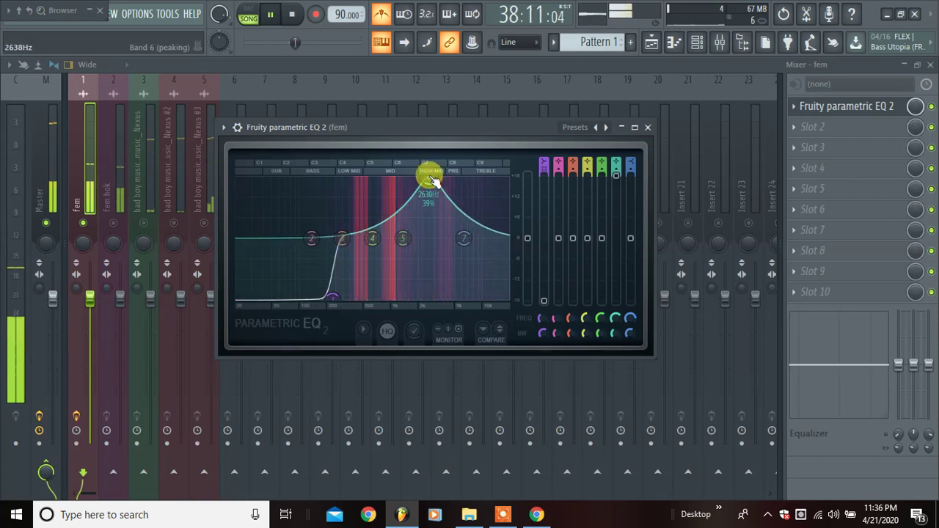
Narrow EQ band 6, sweep its boost to about 2861 Hz, and reduce it to a cut of about 3.9 dB
{"action": "scroll", "coordinate": [433, 179], "scroll_direction": "down", "scroll_amount": 5}
{"action": "left_click_drag", "start_coordinate": [433, 179], "coordinate": [435, 184]}
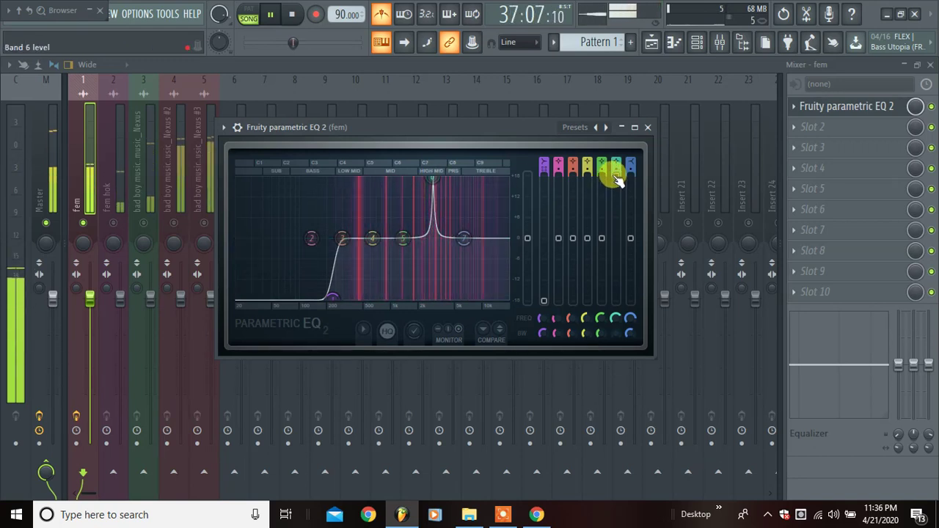
{"action": "left_click_drag", "start_coordinate": [616, 176], "coordinate": [616, 239]}
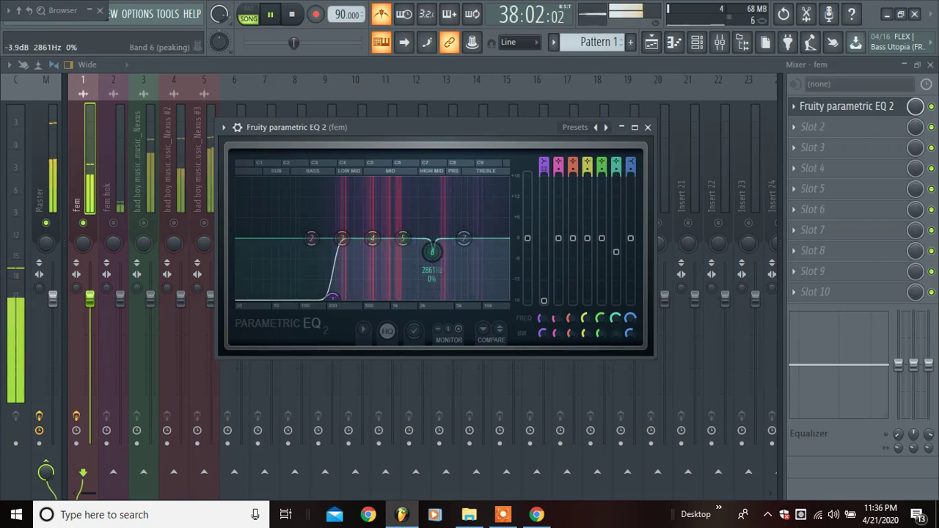
Sweep a narrow band 5 boost up to about 1946 Hz and turn it into a cut of about 3.6 dB
{"action": "left_click_drag", "start_coordinate": [403, 240], "coordinate": [406, 192]}
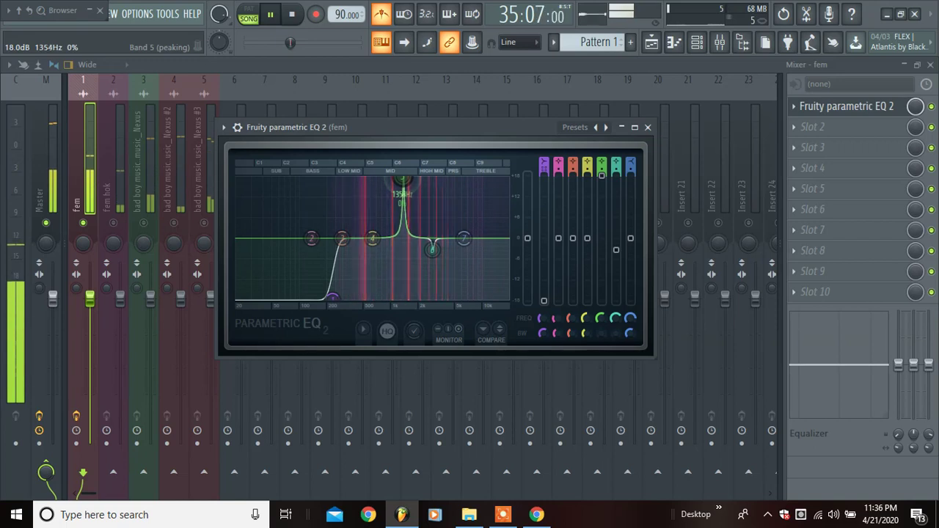
{"action": "left_click_drag", "start_coordinate": [408, 179], "coordinate": [409, 179]}
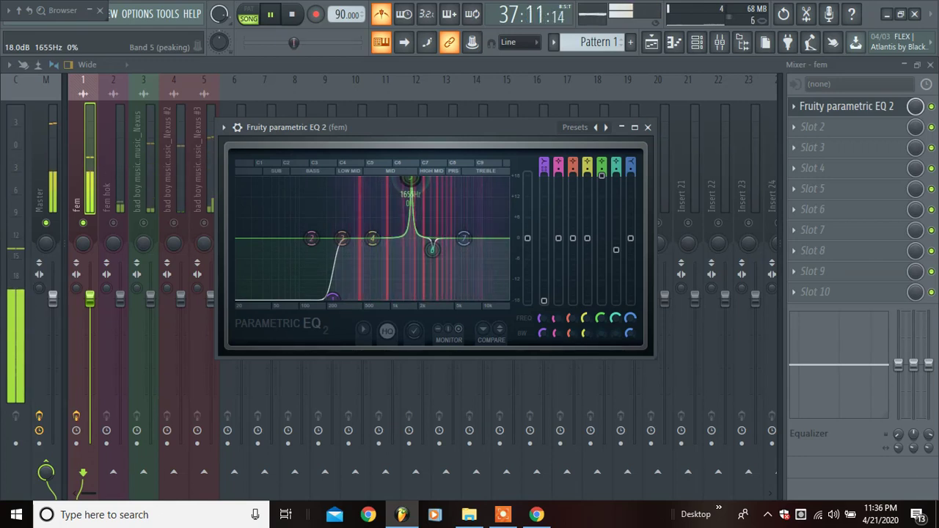
{"action": "left_click_drag", "start_coordinate": [413, 179], "coordinate": [422, 179]}
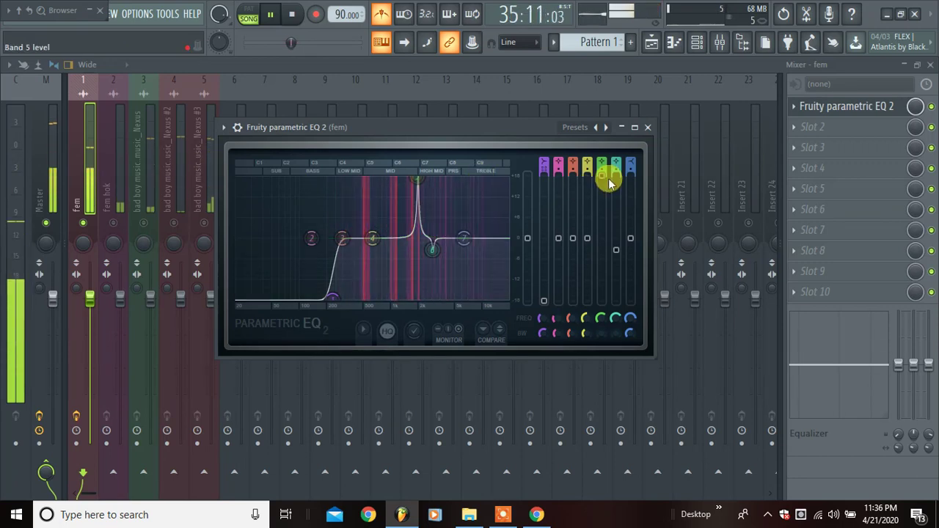
{"action": "left_click_drag", "start_coordinate": [602, 176], "coordinate": [602, 246]}
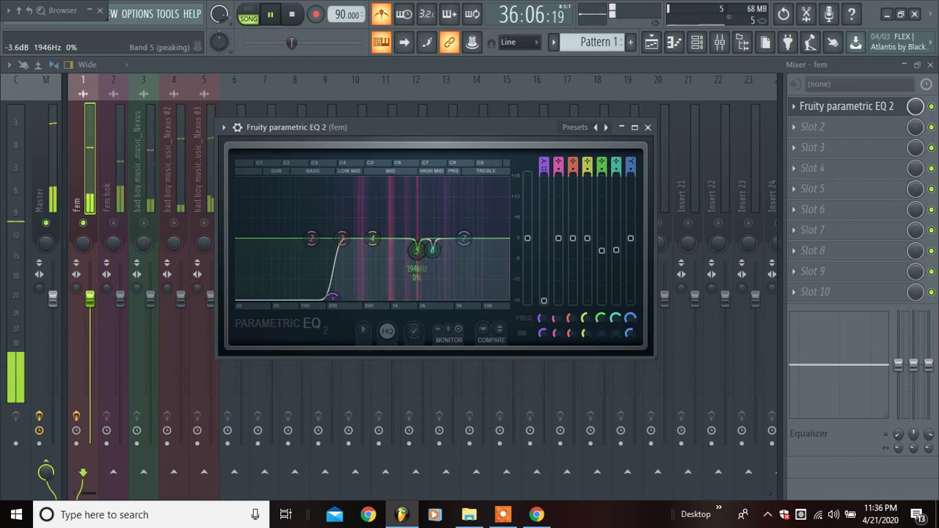
Sweep a narrow band 4 boost to about 1 kHz and lower it to a small cut
{"action": "left_click_drag", "start_coordinate": [372, 238], "coordinate": [385, 179]}
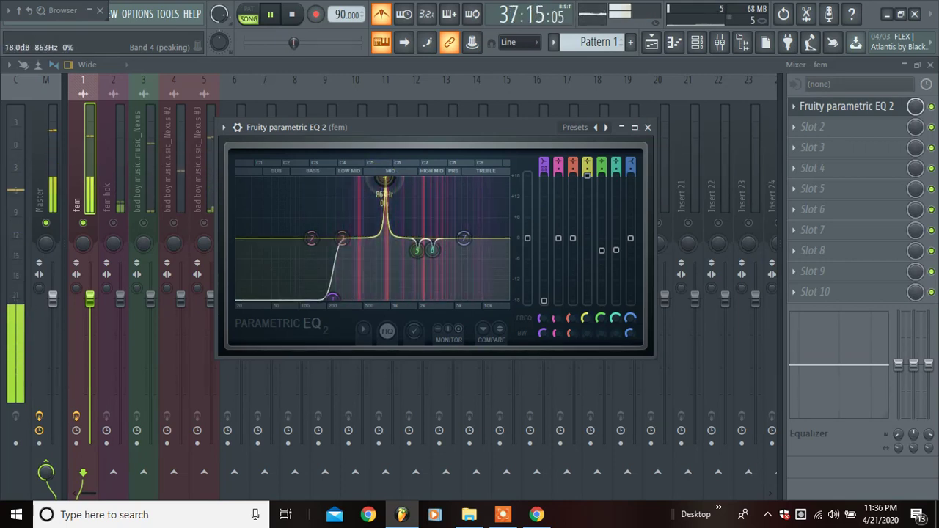
{"action": "left_click_drag", "start_coordinate": [389, 179], "coordinate": [393, 179]}
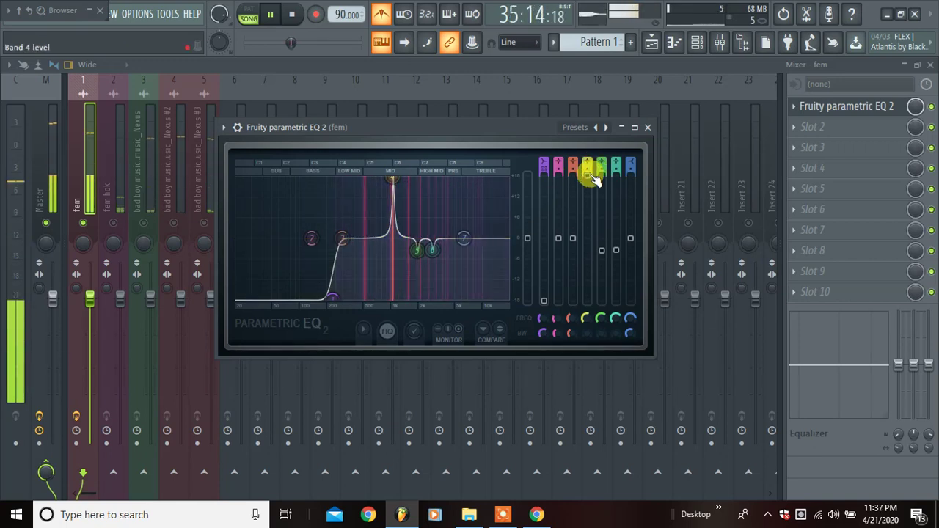
{"action": "left_click_drag", "start_coordinate": [589, 176], "coordinate": [587, 220]}
Sweep a narrow band 3 boost down to about 493 Hz and turn it into a cut of about 3 dB
{"action": "left_click_drag", "start_coordinate": [311, 238], "coordinate": [318, 238]}
{"action": "left_click_drag", "start_coordinate": [379, 228], "coordinate": [375, 180]}
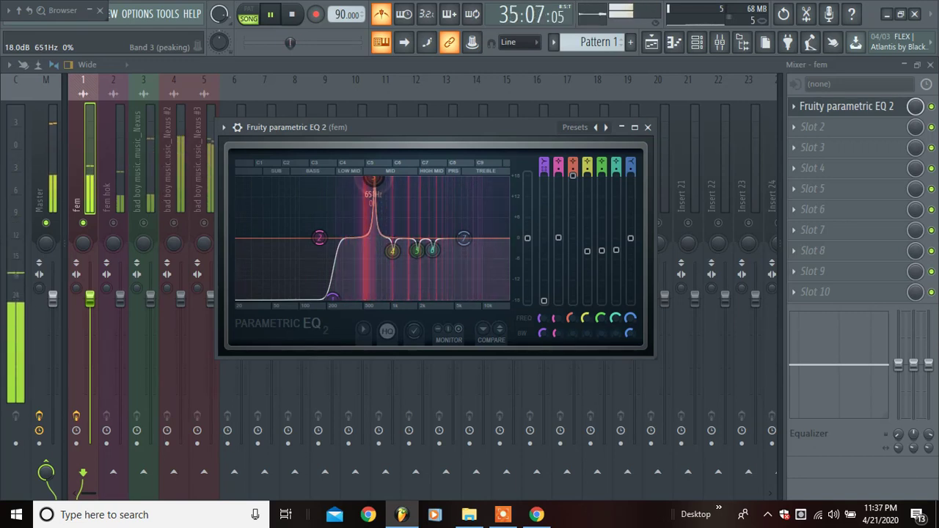
{"action": "left_click_drag", "start_coordinate": [370, 180], "coordinate": [363, 180]}
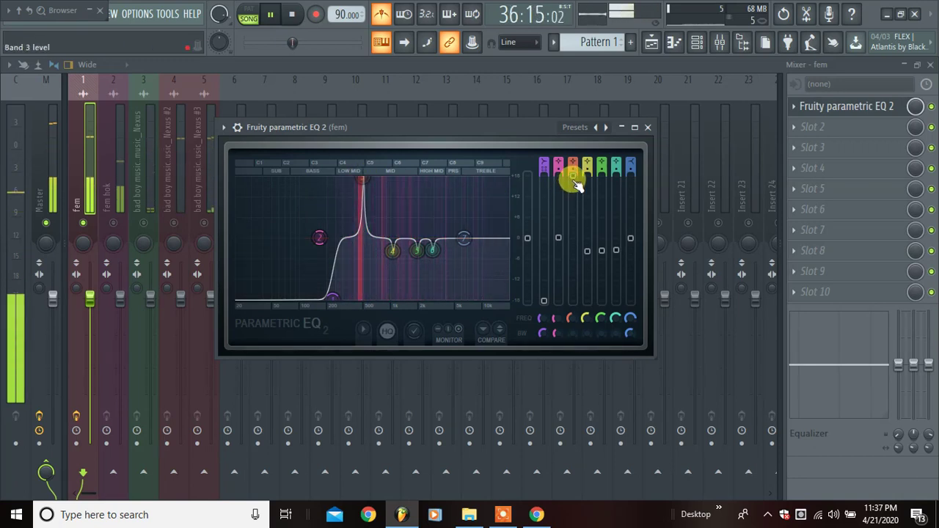
{"action": "left_click_drag", "start_coordinate": [573, 178], "coordinate": [573, 216]}
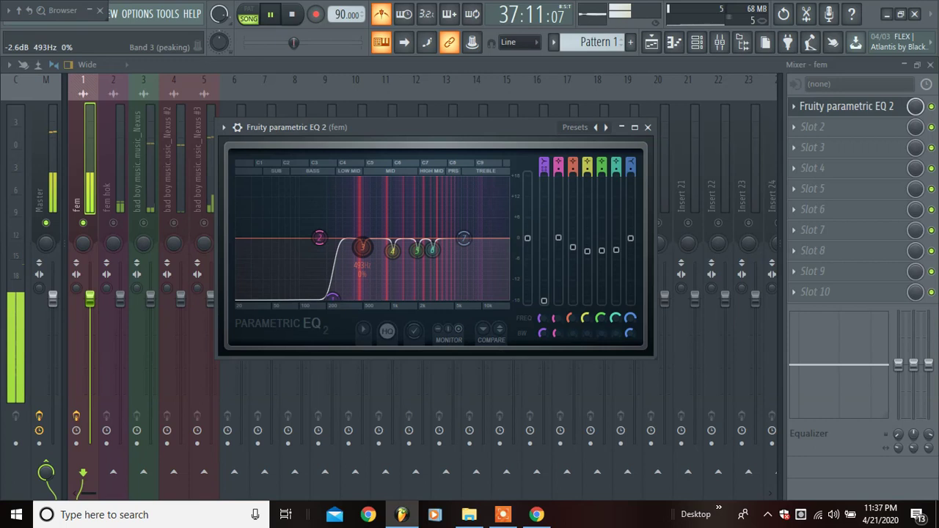
Boost and narrow EQ band 2 at about 322 Hz, then lower it to a small cut
{"action": "left_click_drag", "start_coordinate": [319, 238], "coordinate": [344, 180]}
{"action": "scroll", "coordinate": [348, 181], "scroll_direction": "down", "scroll_amount": 8}
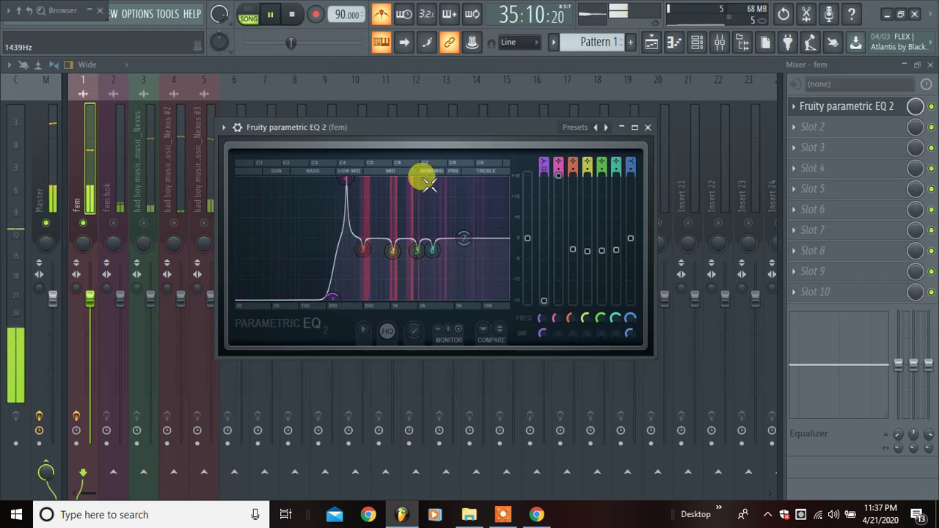
{"action": "left_click_drag", "start_coordinate": [559, 180], "coordinate": [559, 193]}
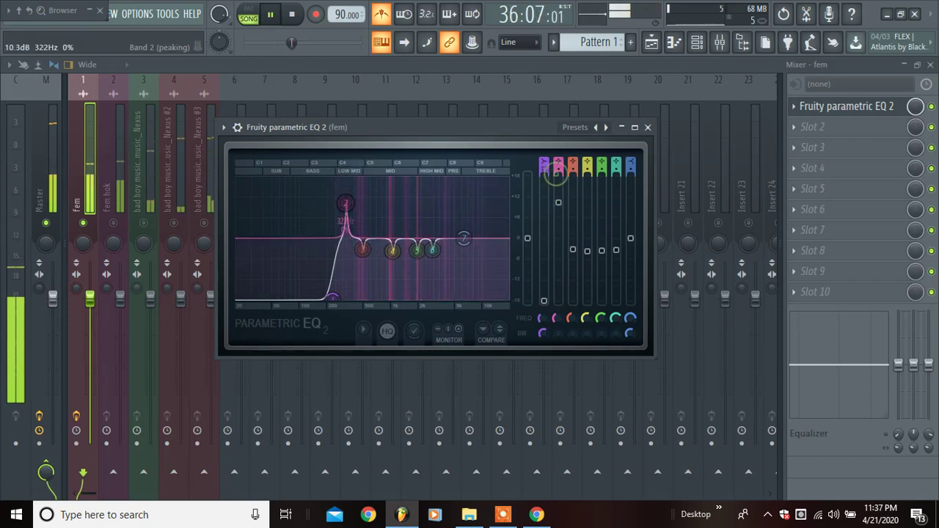
{"action": "left_click_drag", "start_coordinate": [559, 243], "coordinate": [558, 251]}
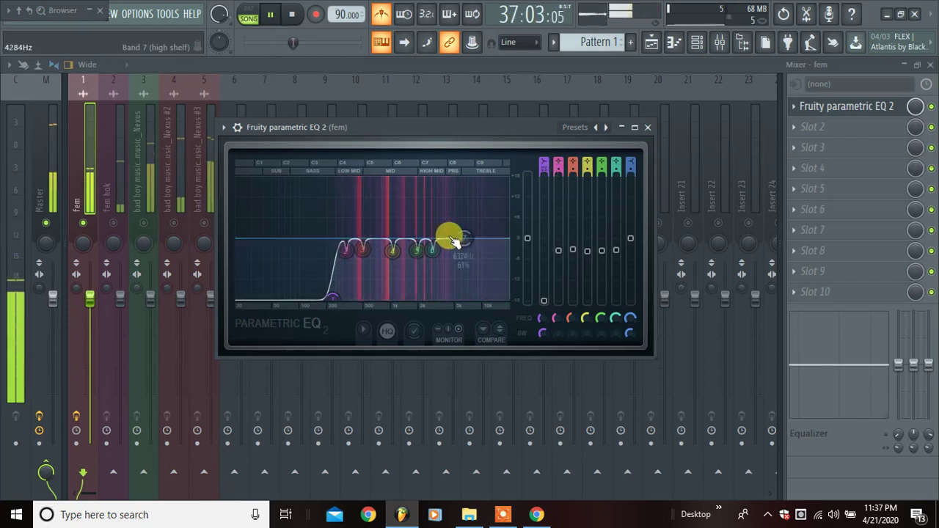
Make EQ band 7 a wide peaking boost of about 3 dB near 7.9 kHz and close the equalizer
{"action": "left_click_drag", "start_coordinate": [471, 227], "coordinate": [473, 225]}
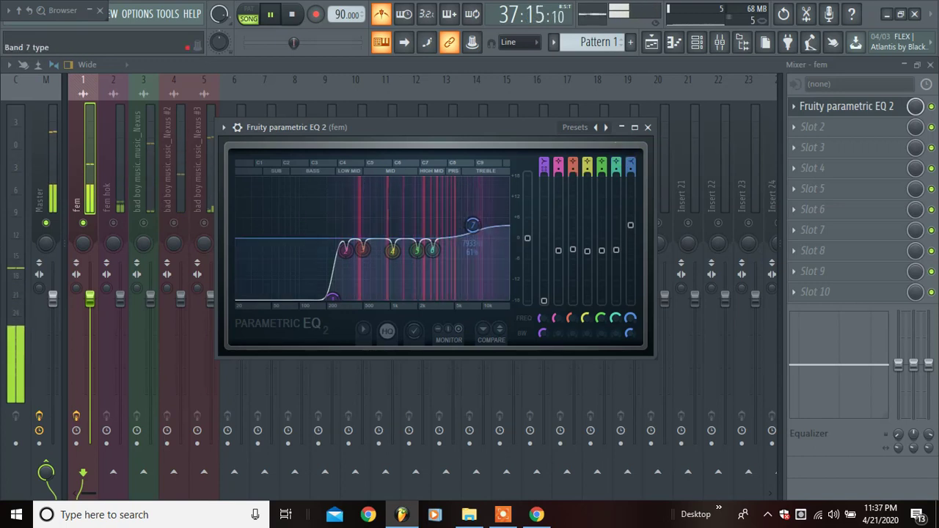
{"action": "left_click", "coordinate": [632, 227]}
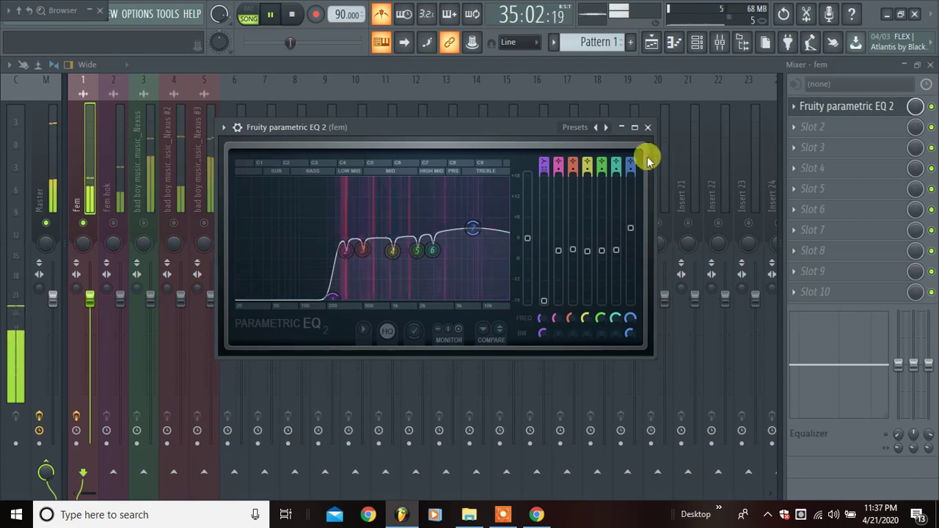
{"action": "left_click", "coordinate": [648, 127]}
Load Fruity Limiter into slot 2 of the fem track, lower its ceiling well below the default, and close it
{"action": "left_click", "coordinate": [881, 126]}
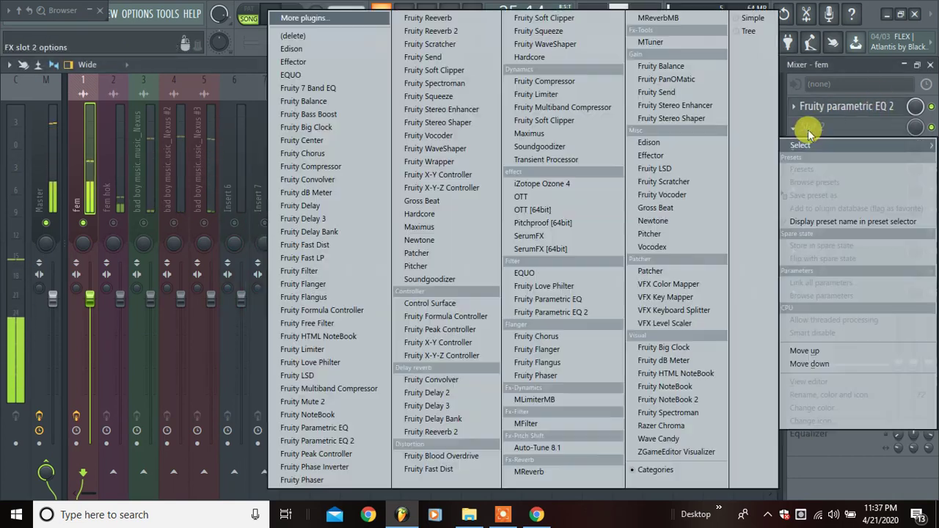
{"action": "left_click", "coordinate": [635, 127]}
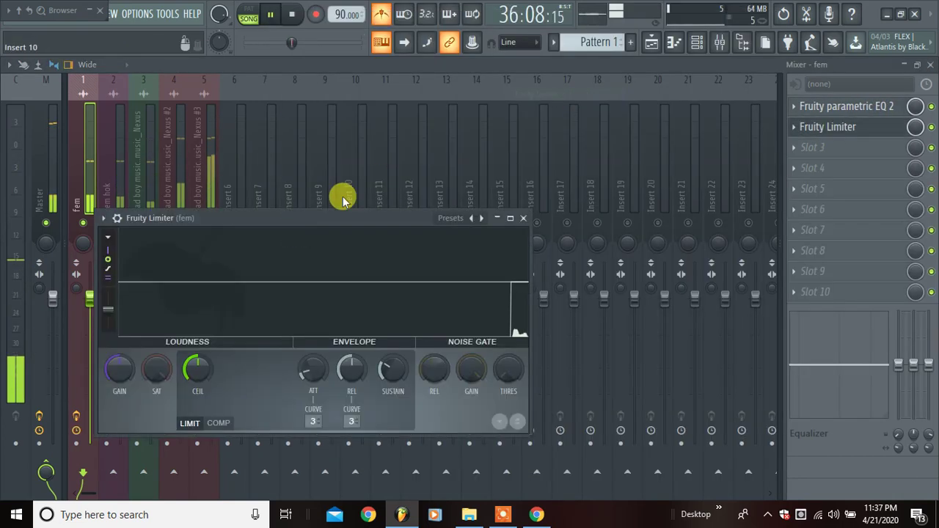
{"action": "left_click_drag", "start_coordinate": [330, 212], "coordinate": [350, 88]}
{"action": "left_click_drag", "start_coordinate": [215, 234], "coordinate": [215, 290]}
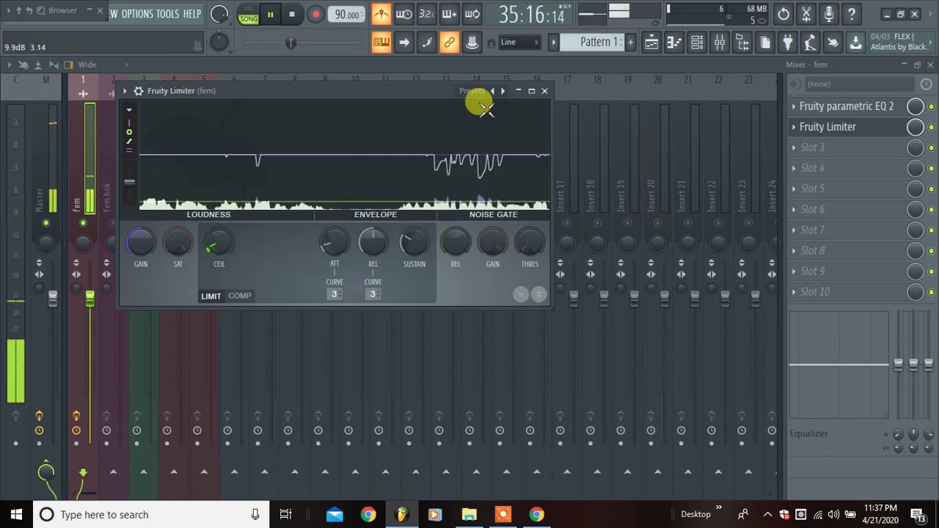
{"action": "left_click", "coordinate": [545, 90]}
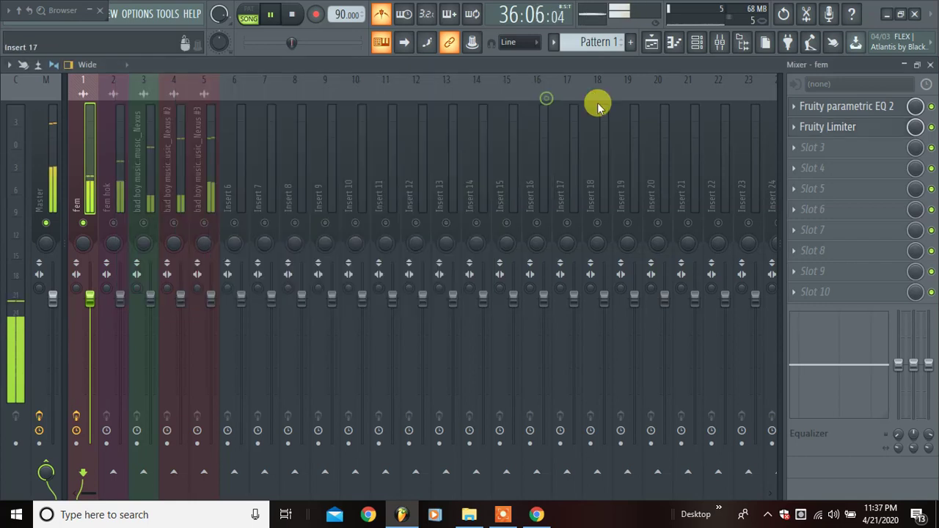
Load Fruity Compressor into slot 3 of the fem track, with threshold at -21.0 dB and type set to Soft
{"action": "left_click", "coordinate": [812, 149]}
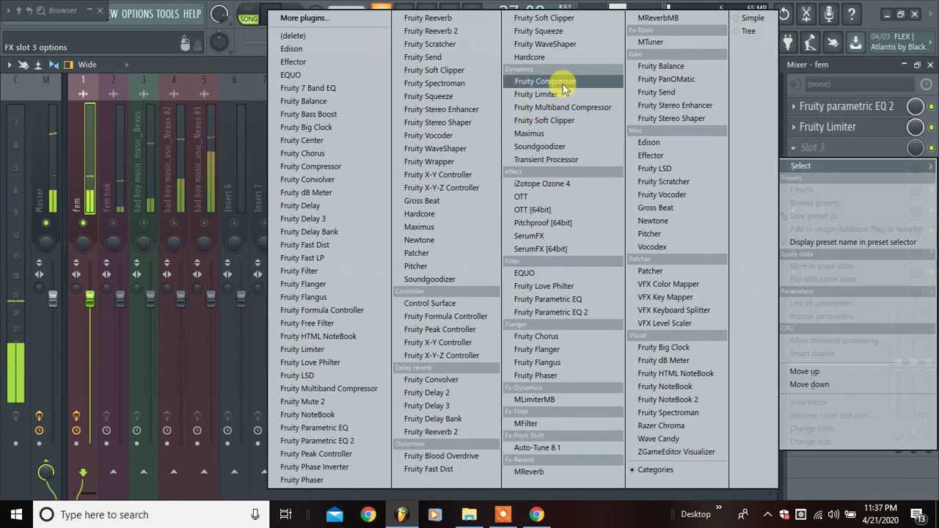
{"action": "left_click", "coordinate": [529, 82]}
{"action": "left_click_drag", "start_coordinate": [318, 239], "coordinate": [361, 94]}
{"action": "left_click_drag", "start_coordinate": [178, 116], "coordinate": [177, 121]}
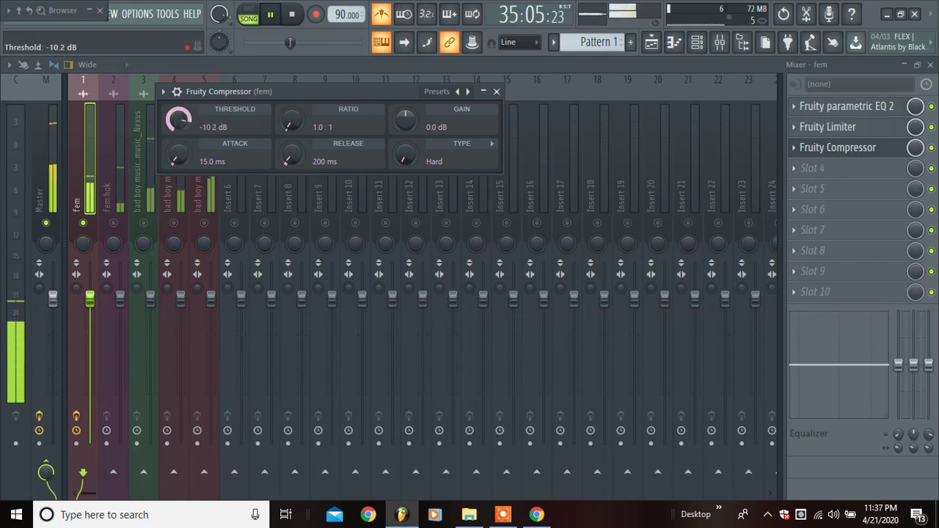
{"action": "left_click_drag", "start_coordinate": [177, 121], "coordinate": [178, 125]}
{"action": "left_click_drag", "start_coordinate": [408, 166], "coordinate": [399, 157]}
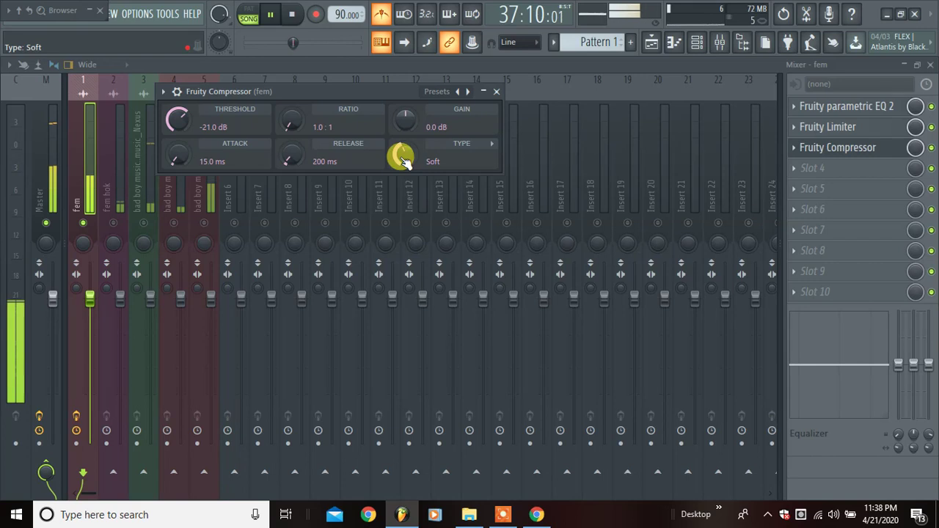
Set the compressor's gain to 6.0 dB, attack to 28.5 ms and ratio to 2.1:1, and close it
{"action": "left_click_drag", "start_coordinate": [401, 120], "coordinate": [401, 114]}
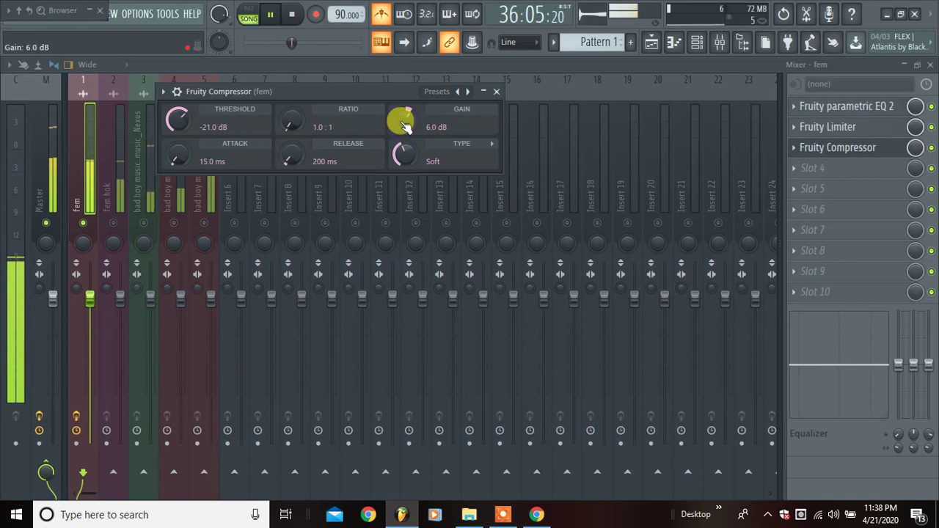
{"action": "left_click_drag", "start_coordinate": [176, 155], "coordinate": [177, 152]}
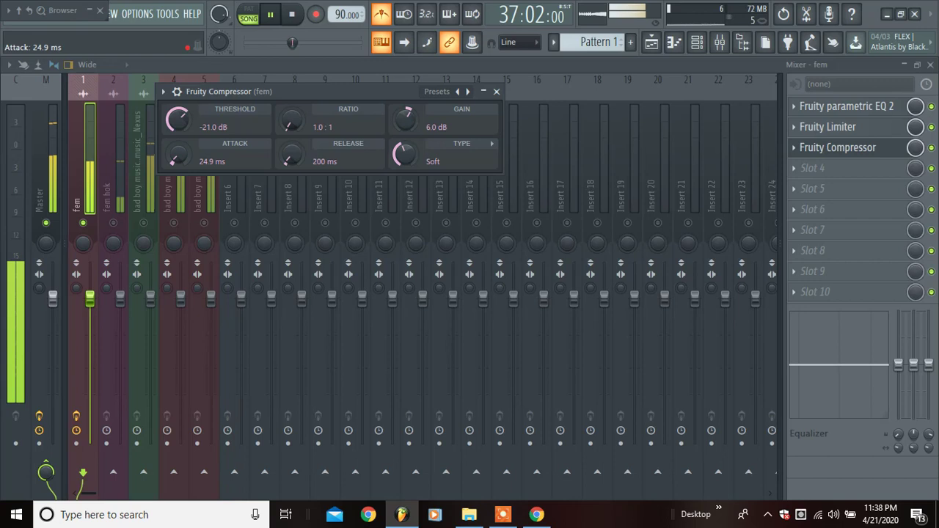
{"action": "left_click_drag", "start_coordinate": [291, 122], "coordinate": [292, 117]}
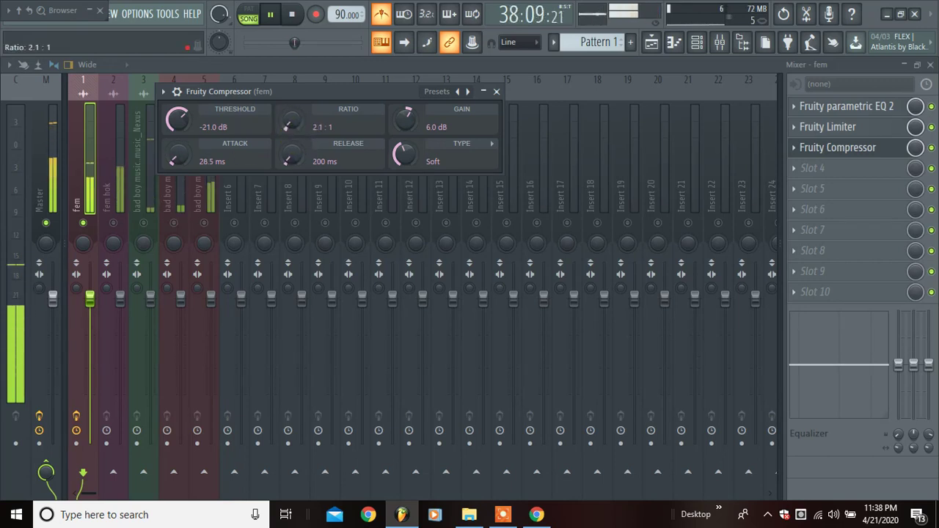
{"action": "left_click", "coordinate": [496, 91]}
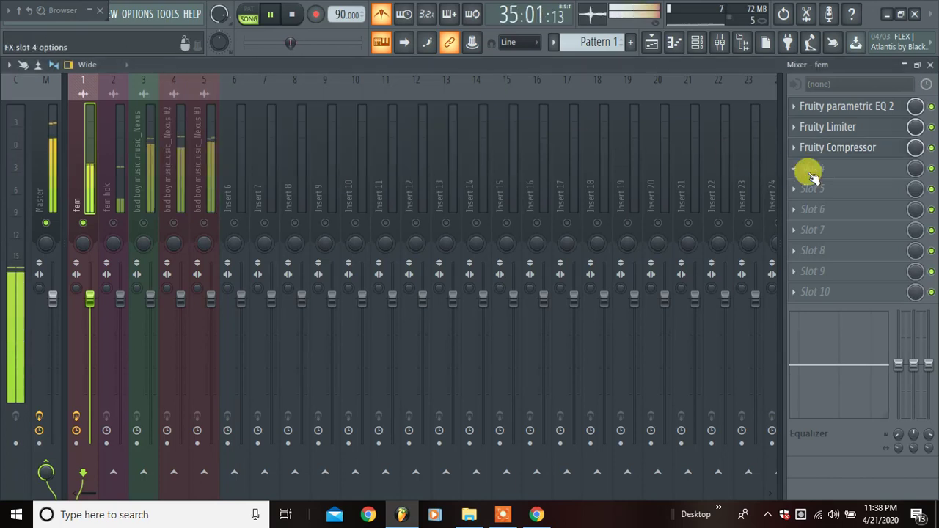
Load Fruity WaveShaper into slot 4 of the fem track and close its window
{"action": "left_click", "coordinate": [811, 173]}
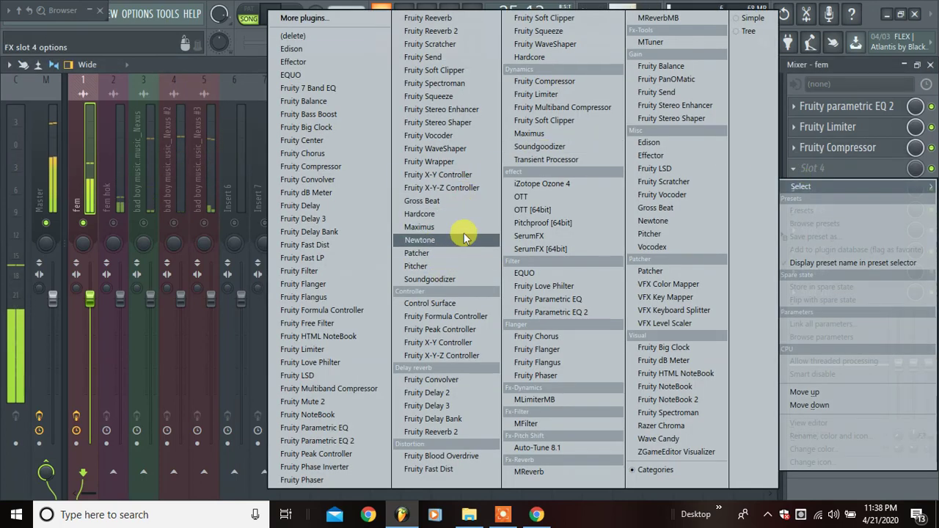
{"action": "left_click", "coordinate": [462, 152]}
{"action": "left_click_drag", "start_coordinate": [279, 289], "coordinate": [220, 241]}
{"action": "left_click", "coordinate": [315, 253]}
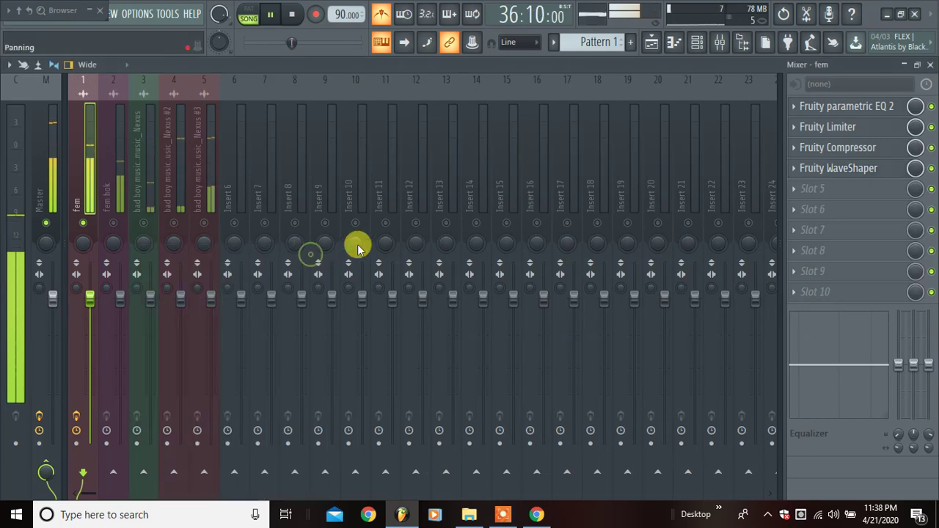
Load Soundgoodizer into slot 5 of the fem track, reduce its amount to a low setting, close it and stop playback
{"action": "left_click", "coordinate": [808, 189]}
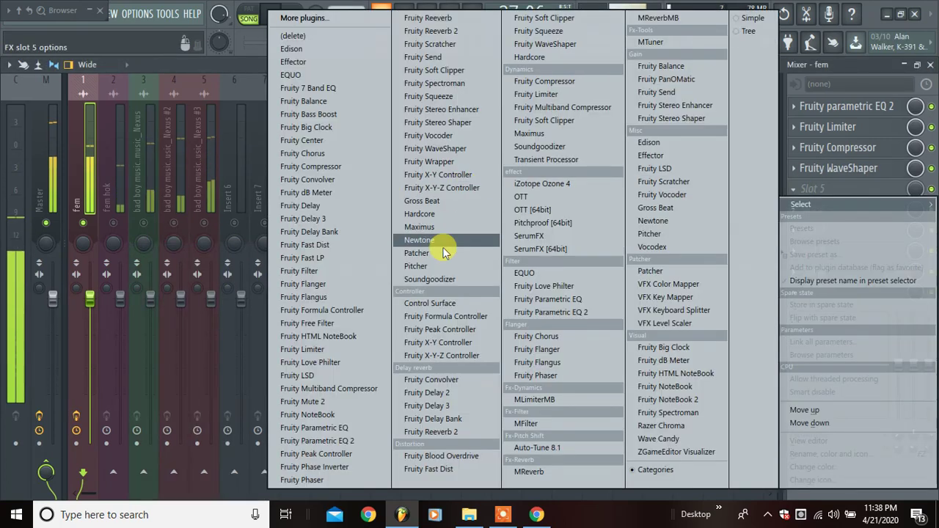
{"action": "left_click", "coordinate": [440, 280]}
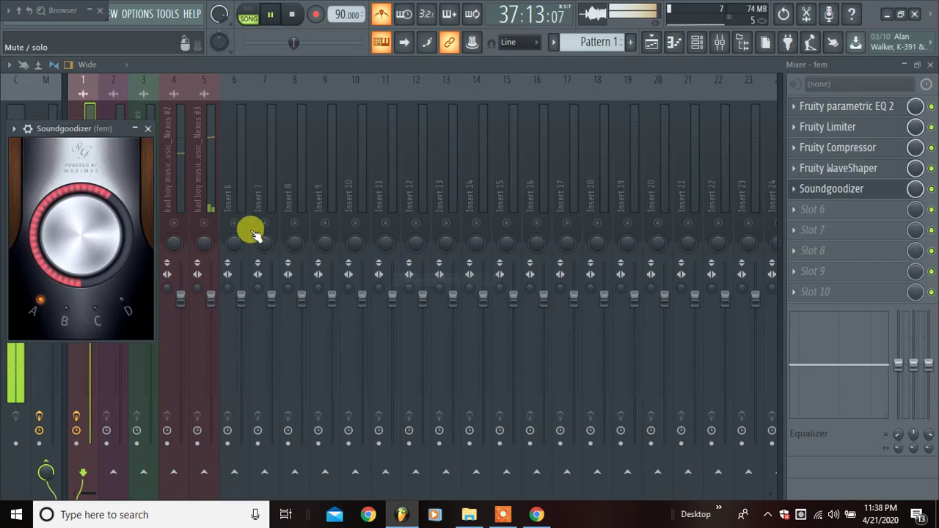
{"action": "left_click_drag", "start_coordinate": [90, 176], "coordinate": [90, 195]}
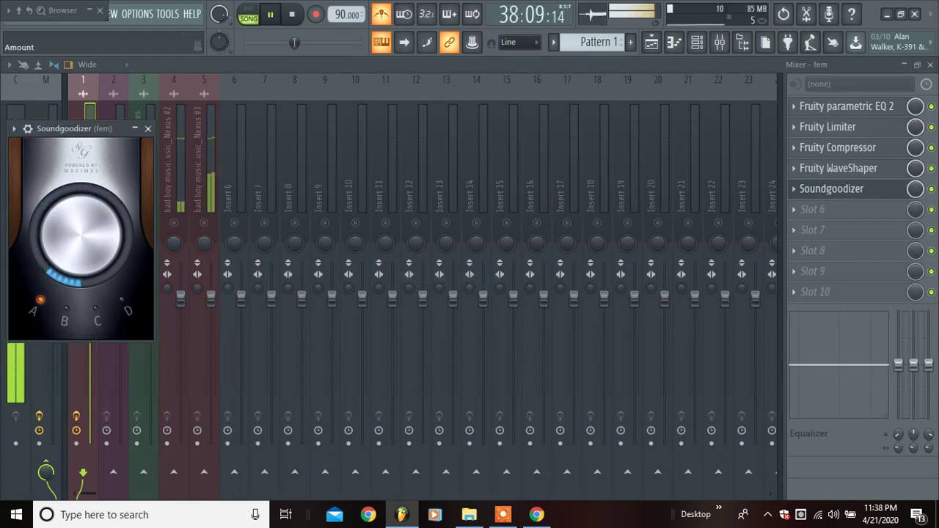
{"action": "left_click_drag", "start_coordinate": [69, 130], "coordinate": [310, 164]}
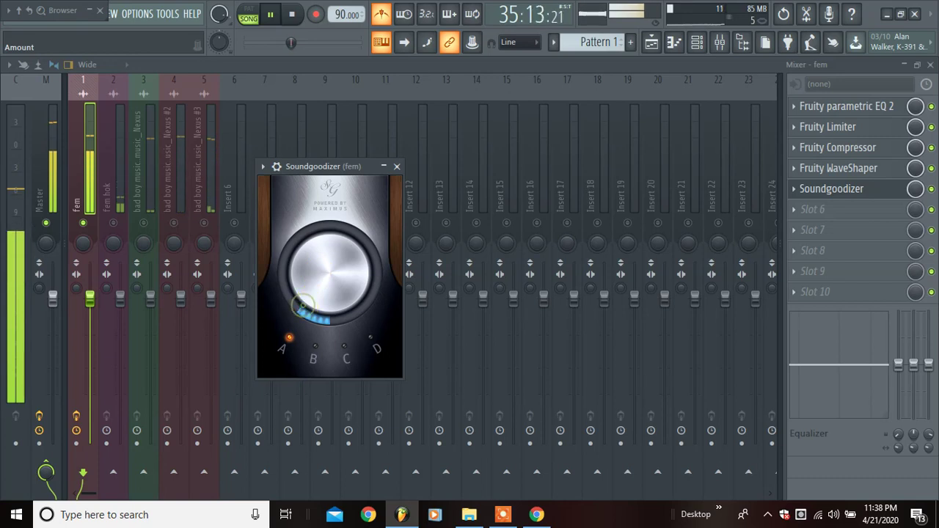
{"action": "left_click", "coordinate": [396, 167]}
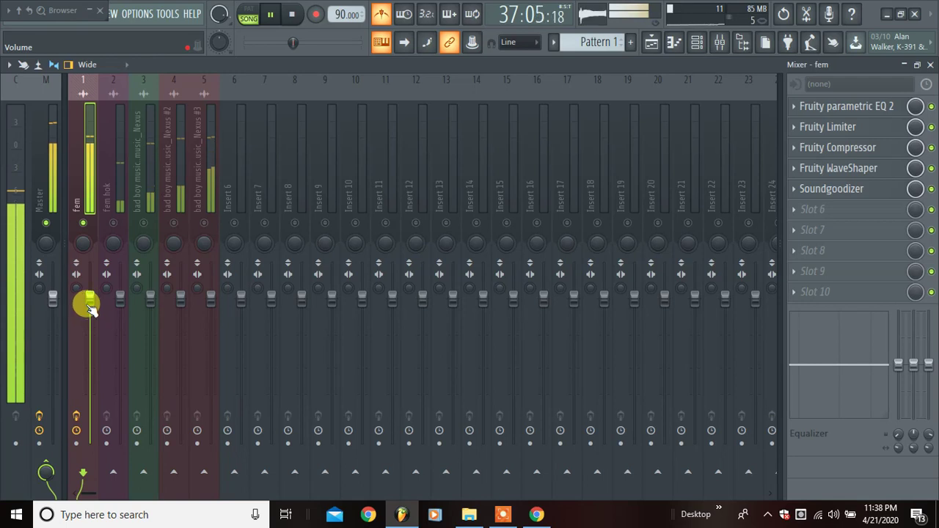
{"action": "key", "text": "space"}
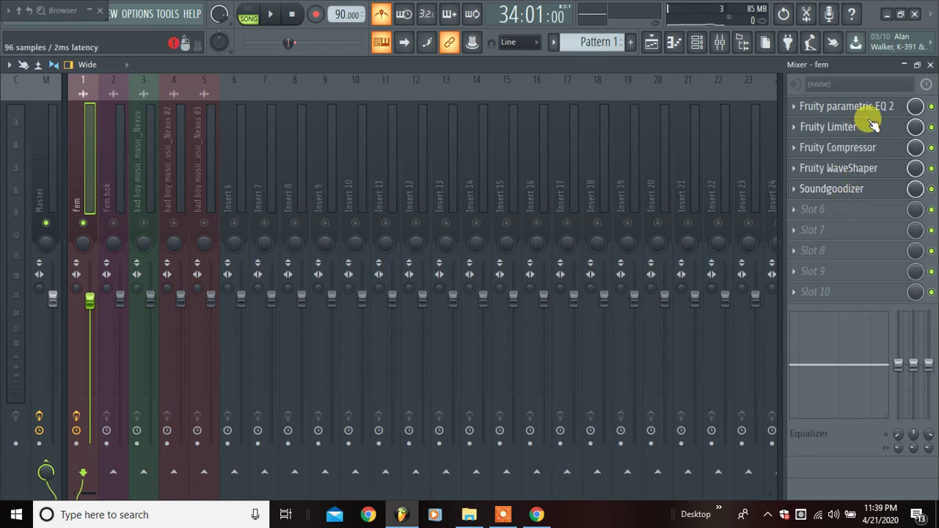
Switch to YouTube in Chrome, open the DLM RECORDS channel page and clear the search text
{"action": "left_click", "coordinate": [536, 515]}
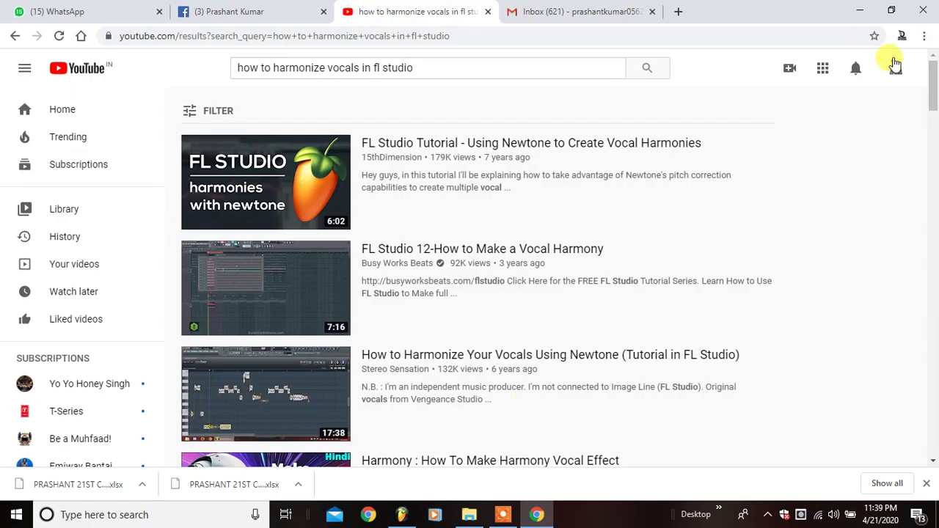
{"action": "left_click", "coordinate": [896, 70]}
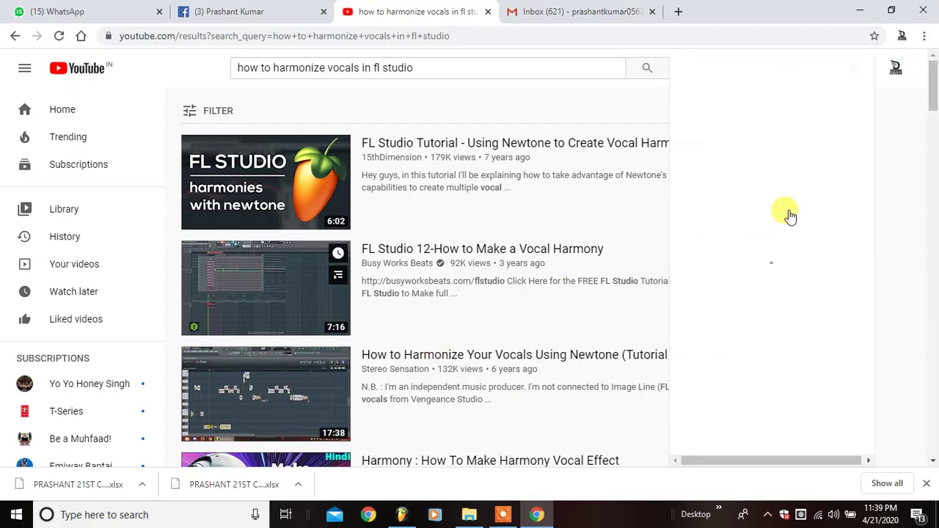
{"action": "left_click", "coordinate": [771, 144]}
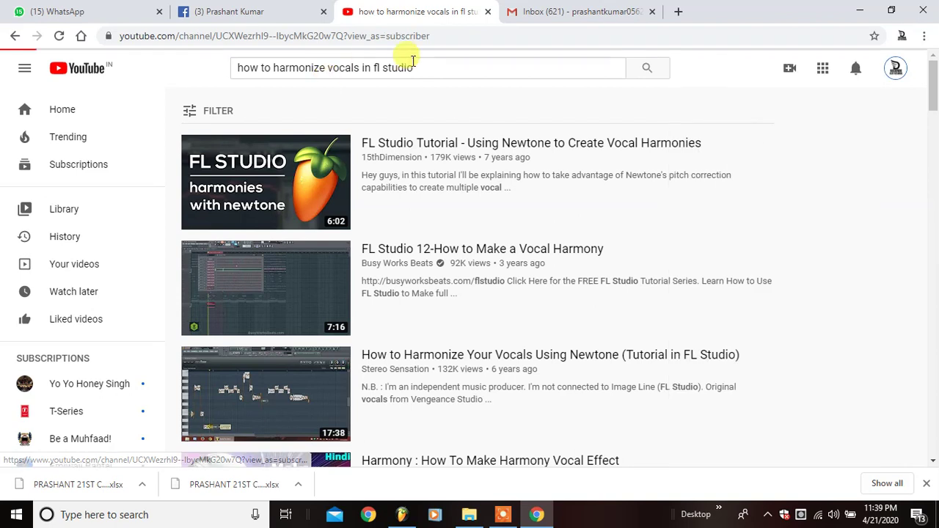
{"action": "left_click_drag", "start_coordinate": [438, 64], "coordinate": [273, 68]}
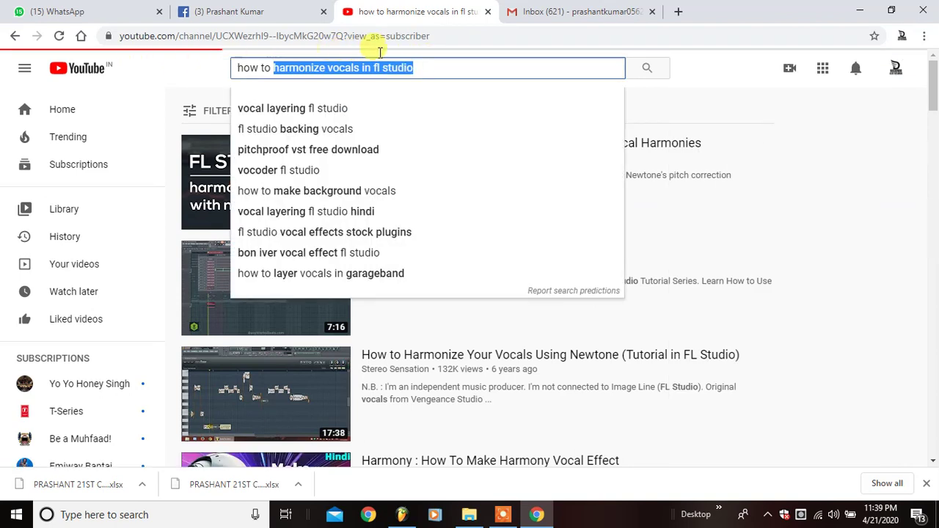
{"action": "key", "text": "ctrl+shift+Left"}
{"action": "key", "text": "ctrl+shift+Left"}
{"action": "key", "text": "BackSpace"}
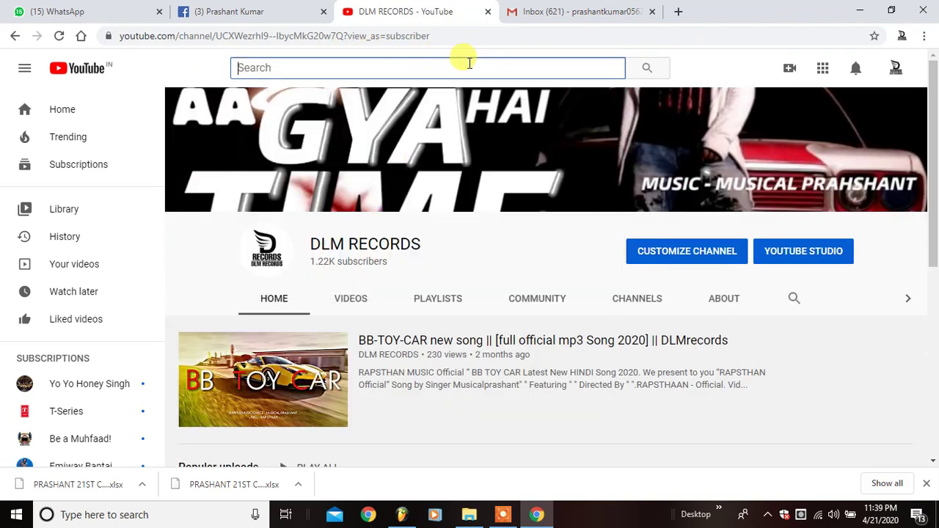
Look through the channel's uploaded videos, including the Mix & Master Production Course, and return to FL Studio
{"action": "left_click", "coordinate": [360, 302]}
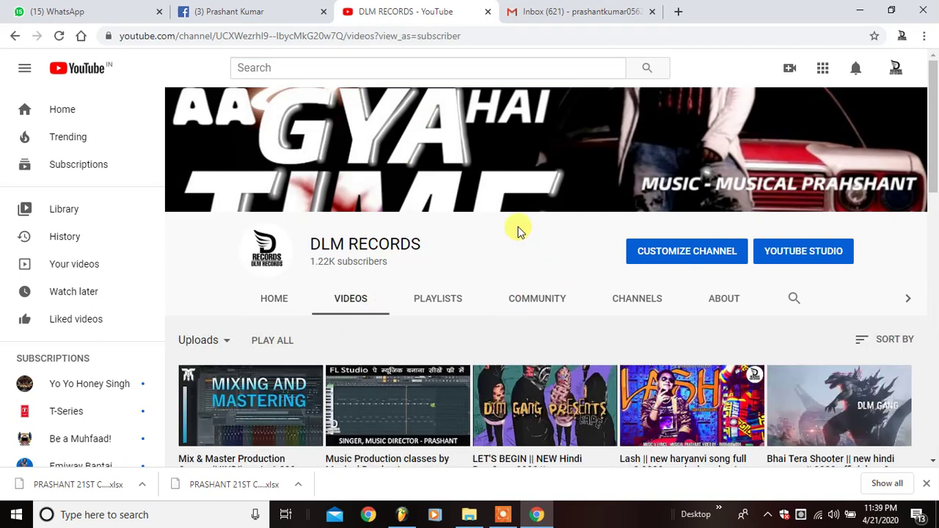
{"action": "scroll", "coordinate": [521, 220], "scroll_direction": "down", "scroll_amount": 2}
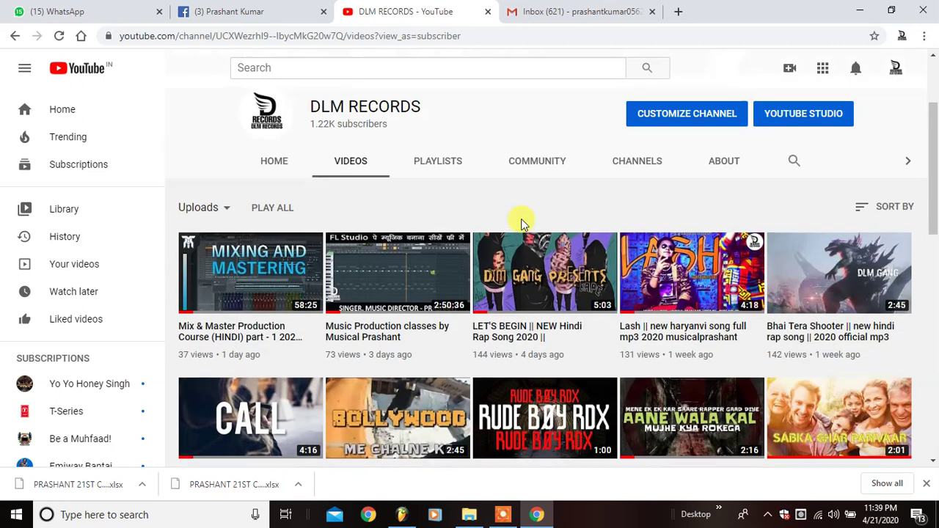
{"action": "scroll", "coordinate": [513, 223], "scroll_direction": "up", "scroll_amount": 1}
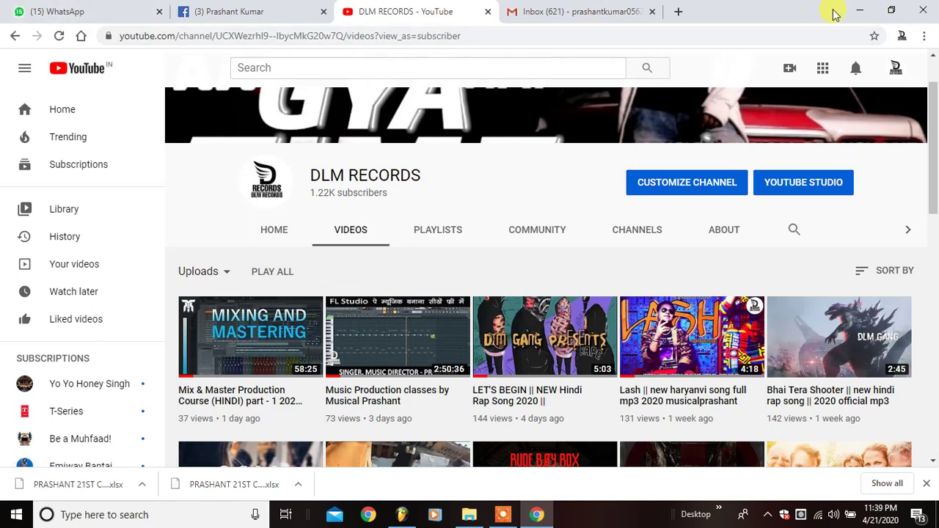
{"action": "left_click", "coordinate": [860, 9]}
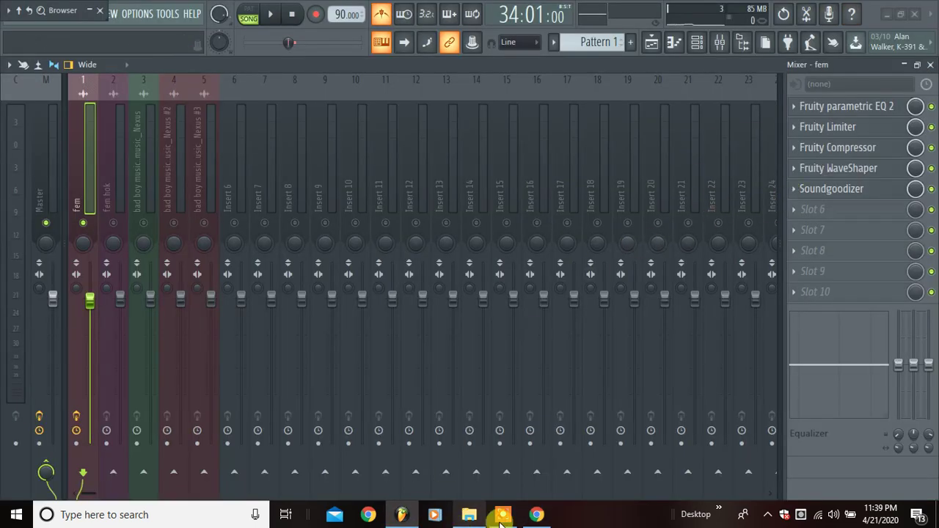
{"action": "left_click", "coordinate": [538, 518]}
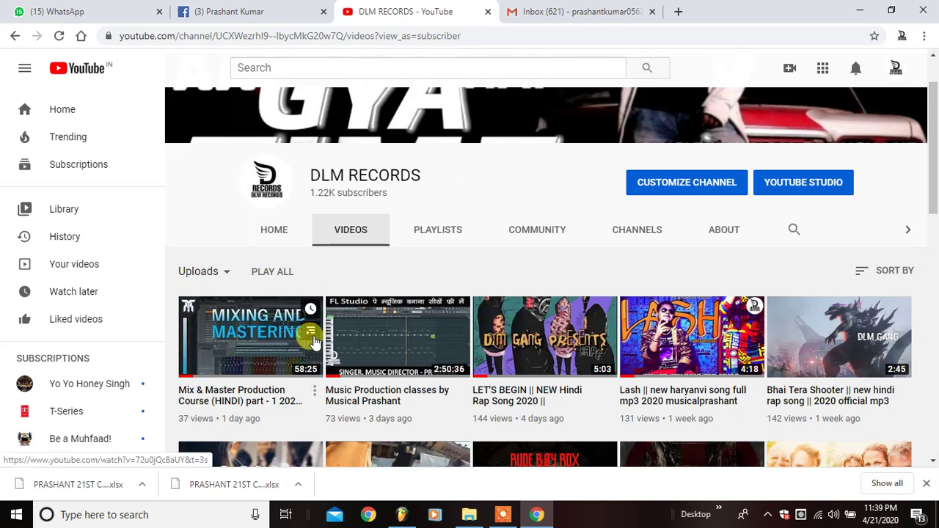
{"action": "left_click", "coordinate": [860, 10]}
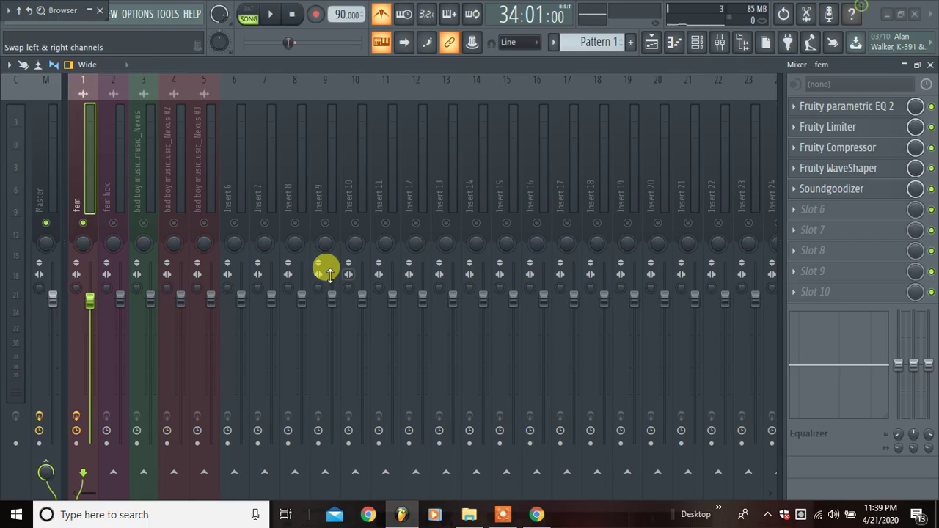
Review the fem track's compressor, limiter, Soundgoodizer and parametric EQ settings one after another, closing each window
{"action": "left_click", "coordinate": [867, 155]}
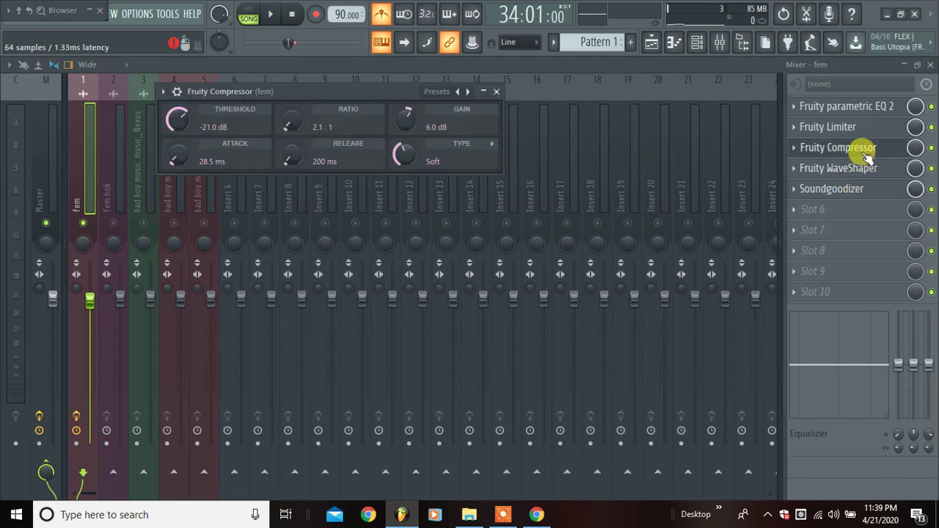
{"action": "left_click", "coordinate": [493, 90]}
{"action": "left_click", "coordinate": [827, 125]}
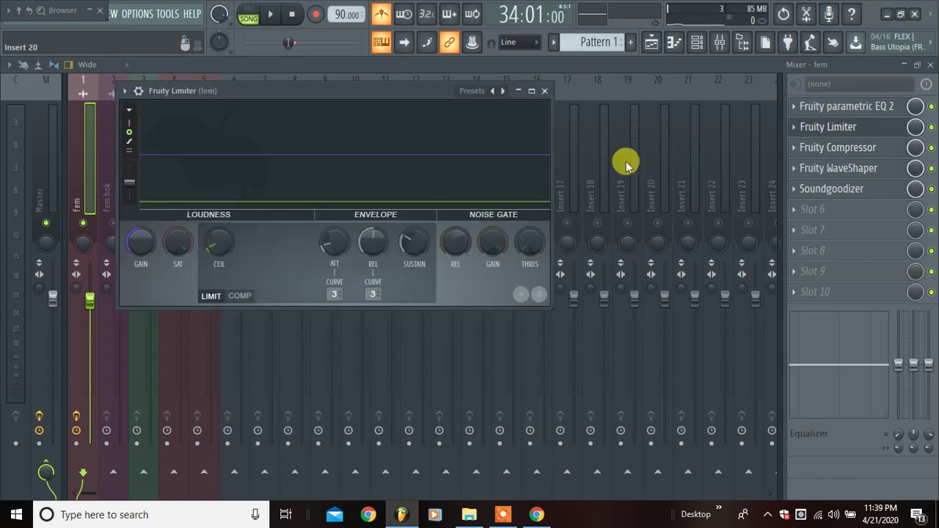
{"action": "left_click", "coordinate": [546, 93]}
{"action": "left_click", "coordinate": [826, 188]}
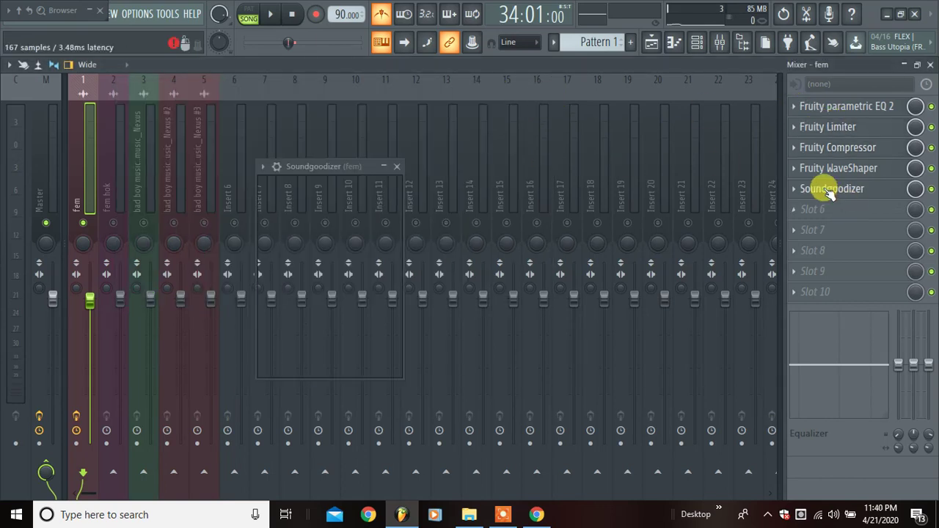
{"action": "left_click", "coordinate": [396, 166]}
{"action": "left_click", "coordinate": [844, 106]}
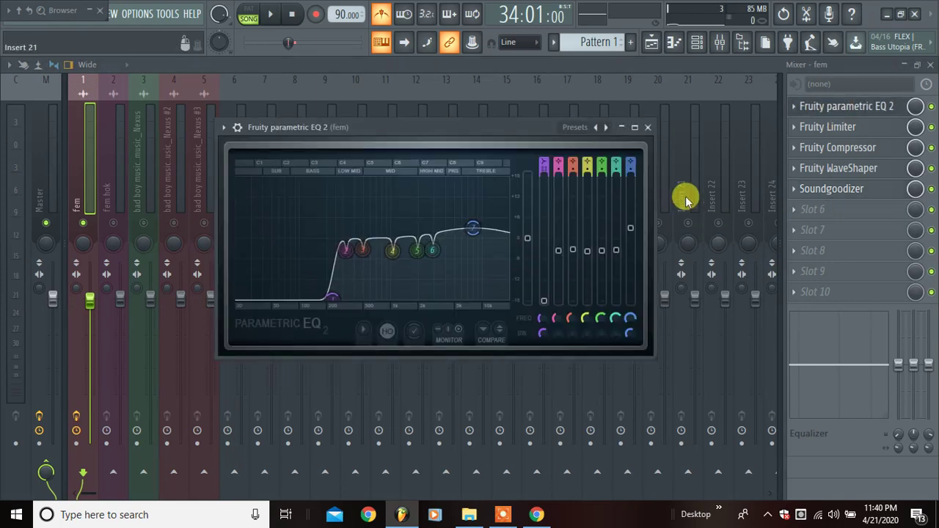
{"action": "left_click", "coordinate": [648, 128]}
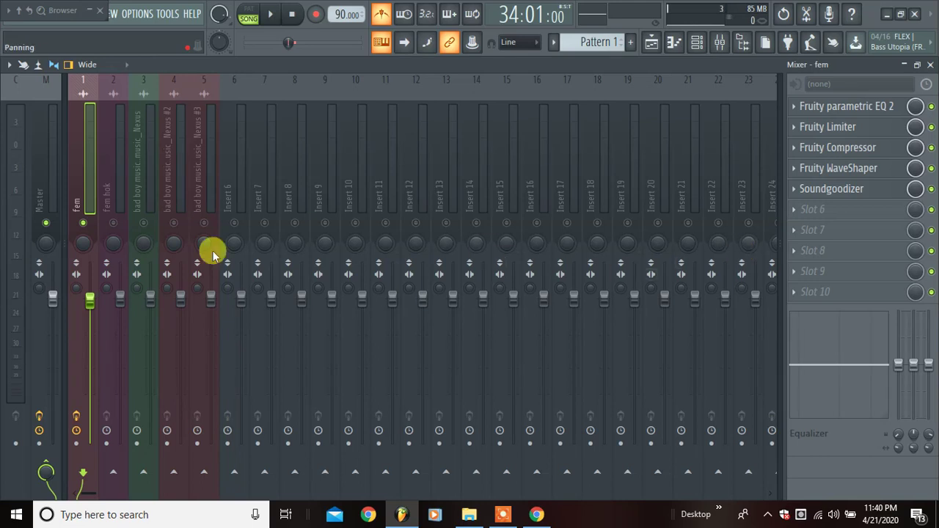
Move the fem track to mixer insert 14 and load Auto-Tune 8.1 into its slot 6
{"action": "left_click_drag", "start_coordinate": [88, 179], "coordinate": [477, 183]}
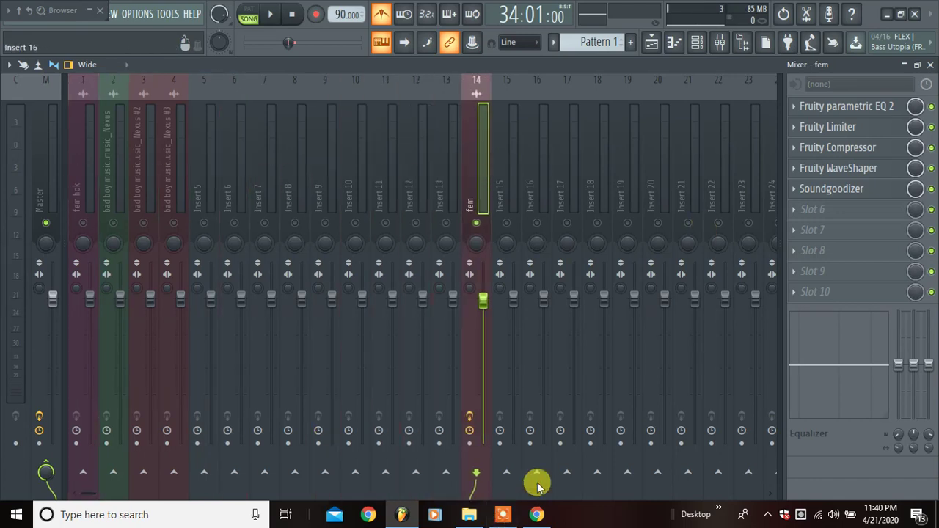
{"action": "left_click", "coordinate": [823, 209]}
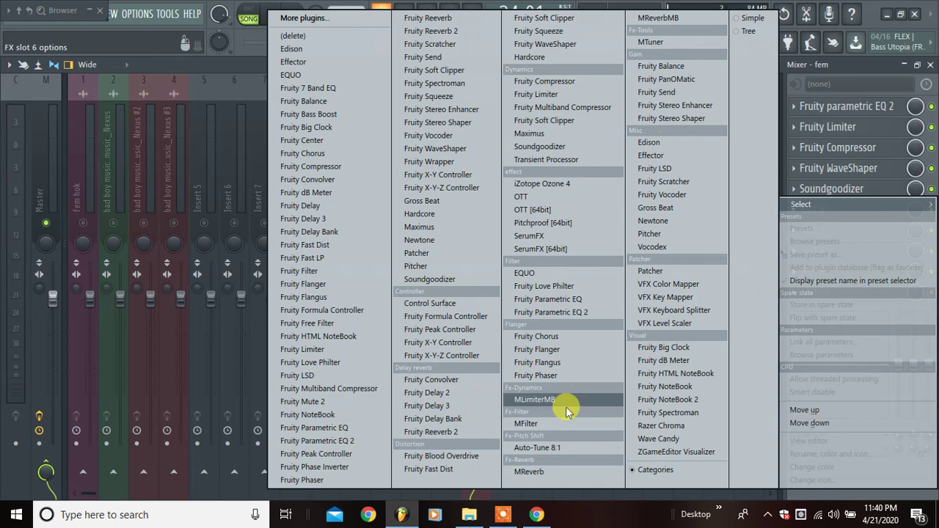
{"action": "left_click", "coordinate": [547, 447]}
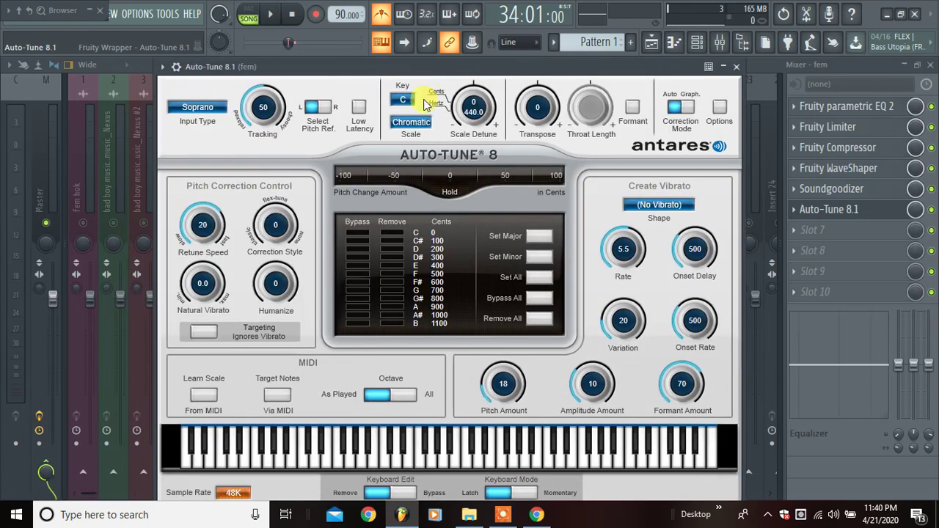
Set the Auto-Tune key to F
{"action": "left_click", "coordinate": [401, 100]}
{"action": "left_click", "coordinate": [402, 101]}
{"action": "left_click", "coordinate": [400, 102]}
{"action": "left_click", "coordinate": [418, 180]}
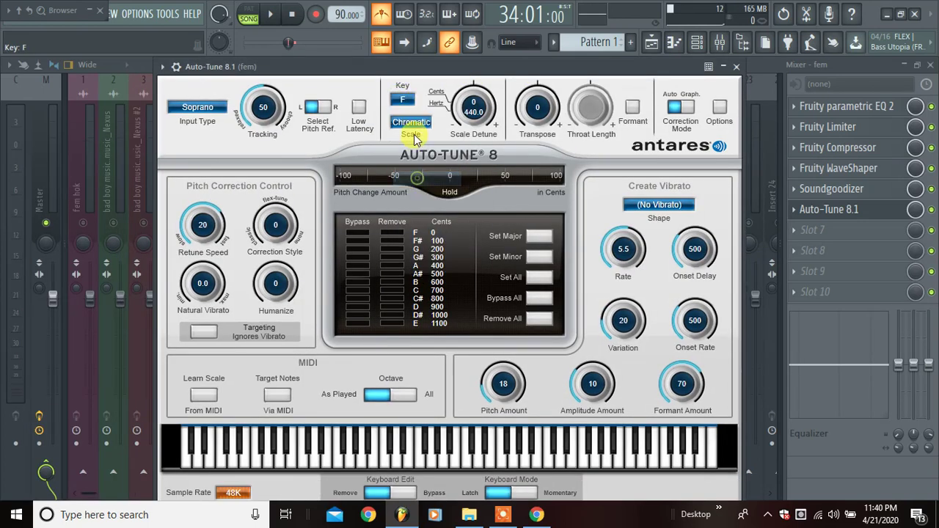
Set the Auto-Tune scale to Major
{"action": "left_click", "coordinate": [411, 121]}
{"action": "left_click", "coordinate": [415, 71]}
{"action": "left_click_drag", "start_coordinate": [414, 70], "coordinate": [461, 77]}
Play the song while setting Auto-Tune's Retune Speed to 0 and Correction Style to 35, then stop playback and set Tracking to 1
{"action": "key", "text": "space"}
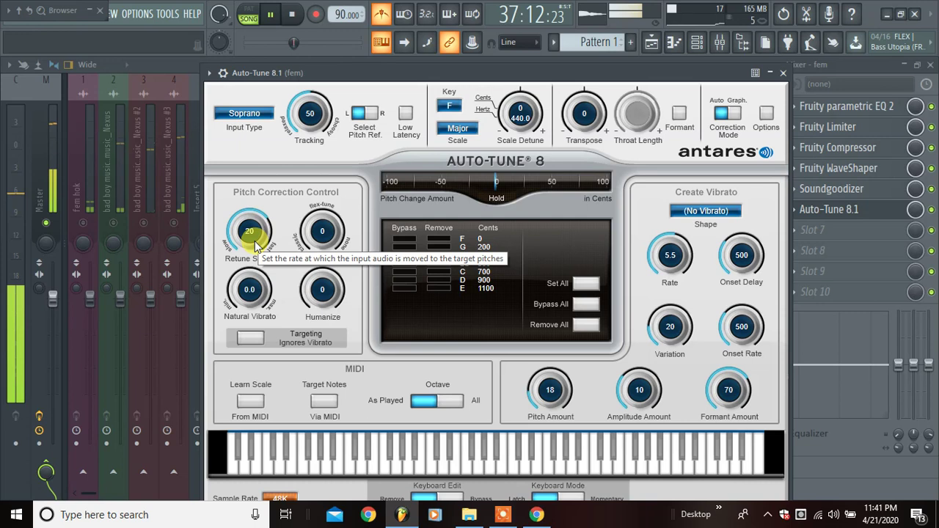
{"action": "left_click_drag", "start_coordinate": [254, 240], "coordinate": [237, 172]}
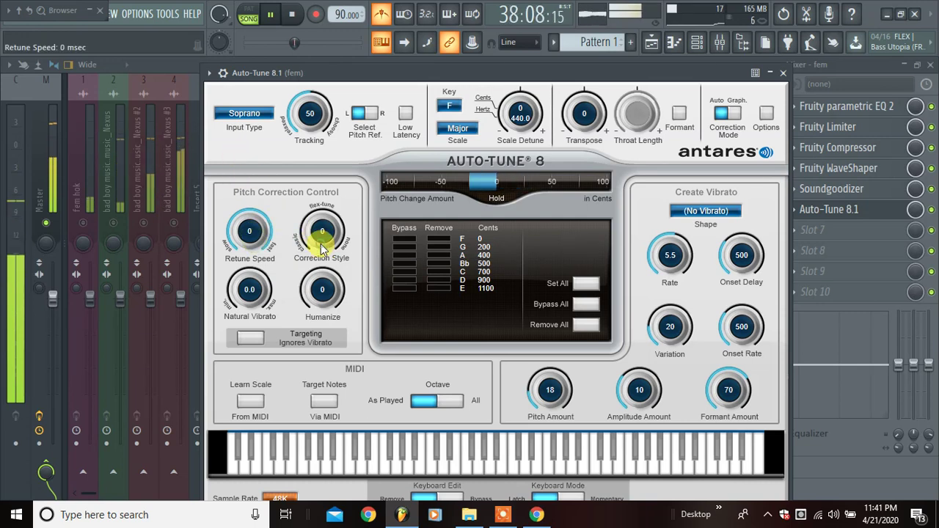
{"action": "left_click_drag", "start_coordinate": [319, 227], "coordinate": [315, 184]}
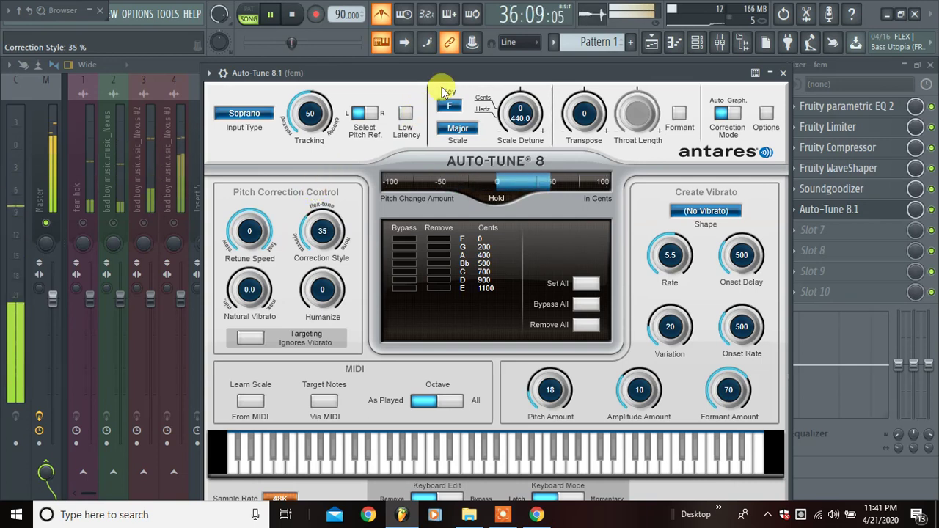
{"action": "left_click_drag", "start_coordinate": [458, 77], "coordinate": [388, 121]}
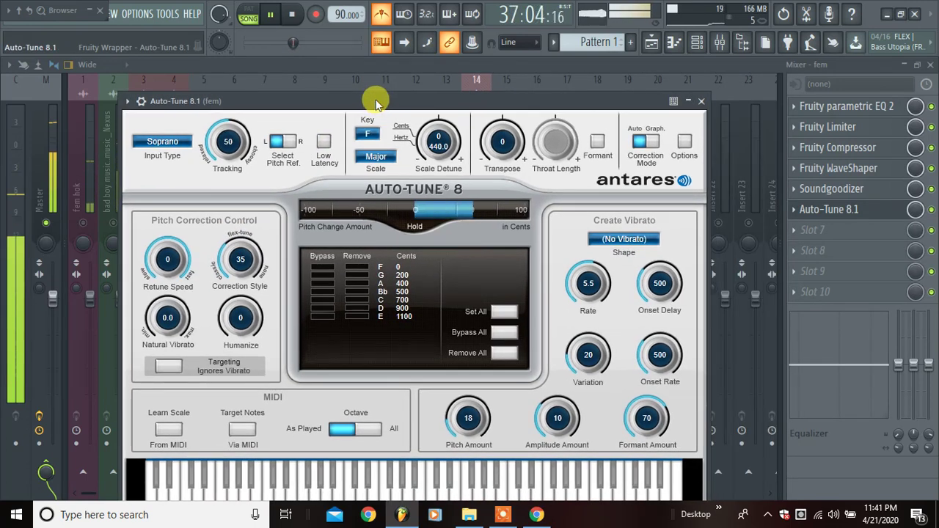
{"action": "mouse_move", "coordinate": [377, 105]}
{"action": "left_mouse_down"}
{"action": "mouse_move", "coordinate": [373, 112]}
{"action": "mouse_move", "coordinate": [378, 87]}
{"action": "left_mouse_up"}
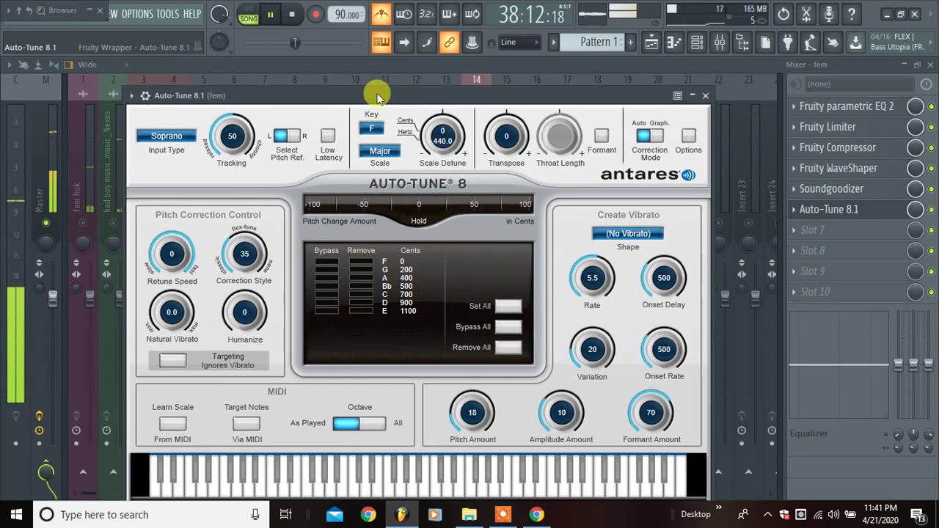
{"action": "key", "text": "space"}
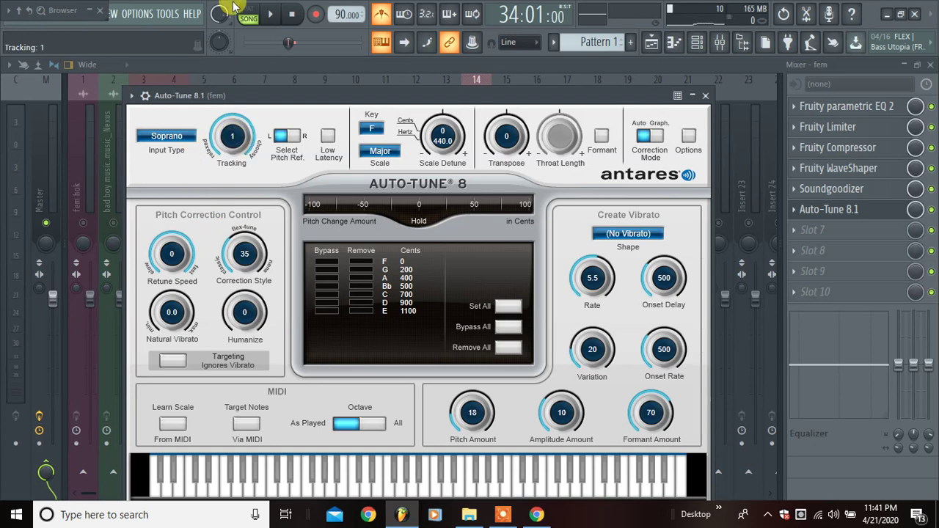
Change the Auto-Tune input type to Low Male
{"action": "left_click", "coordinate": [175, 138]}
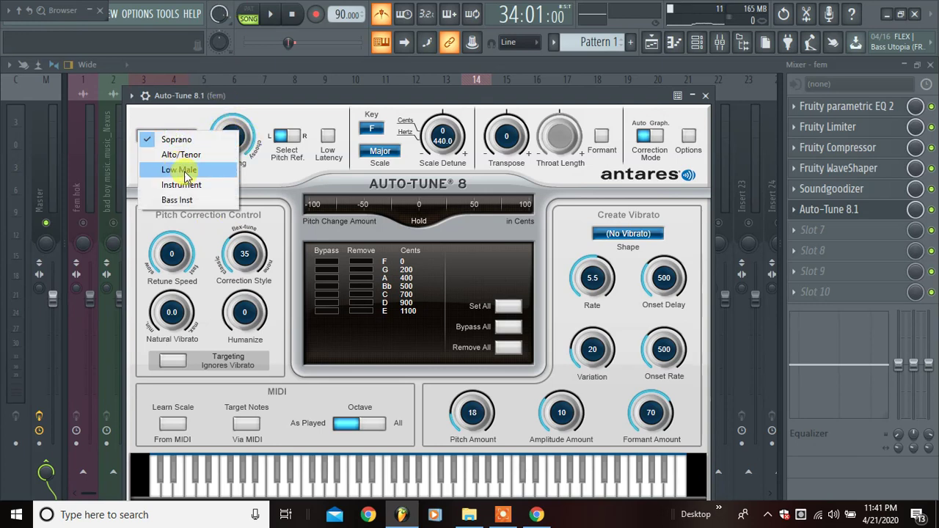
{"action": "left_click", "coordinate": [180, 170]}
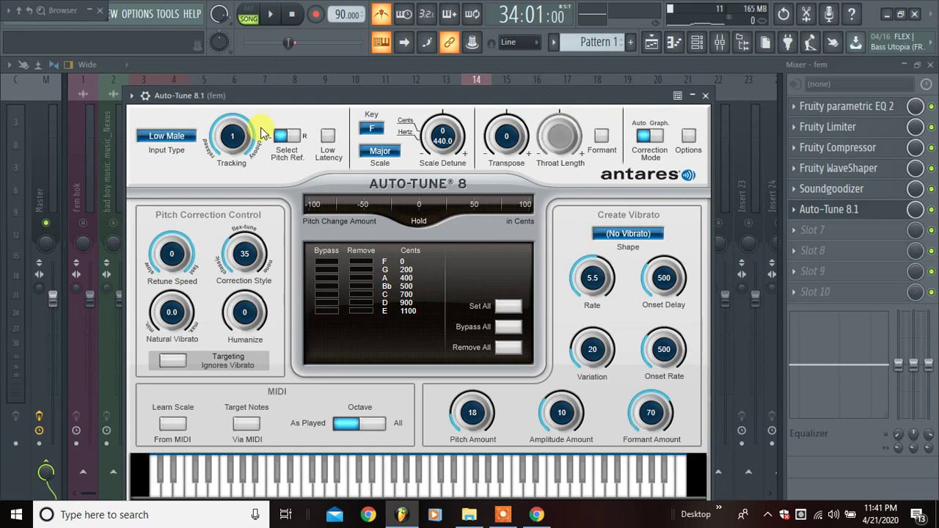
{"action": "left_click", "coordinate": [158, 138]}
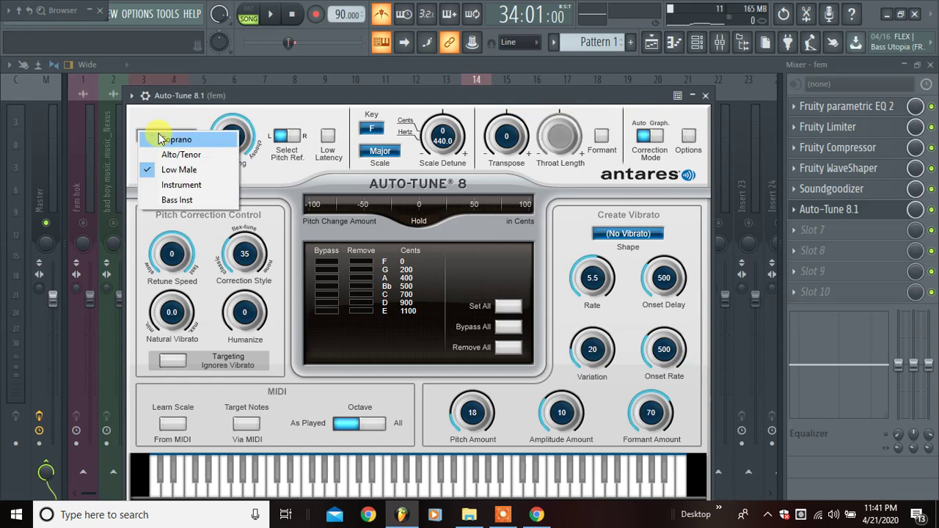
{"action": "left_click", "coordinate": [190, 170]}
Play the song to hear the tuned vocal, close the Auto-Tune window and stop playback
{"action": "left_click_drag", "start_coordinate": [374, 97], "coordinate": [350, 113]}
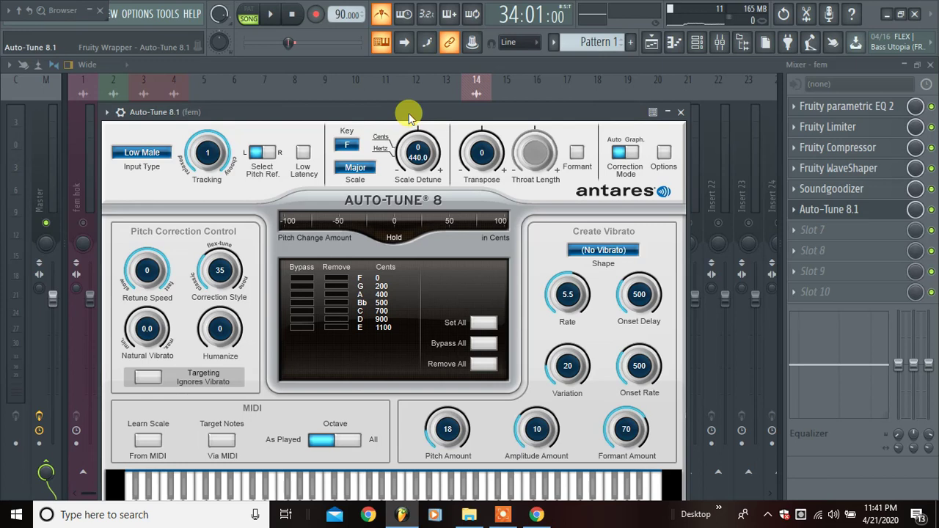
{"action": "left_click_drag", "start_coordinate": [409, 117], "coordinate": [291, 121]}
{"action": "key", "text": "space"}
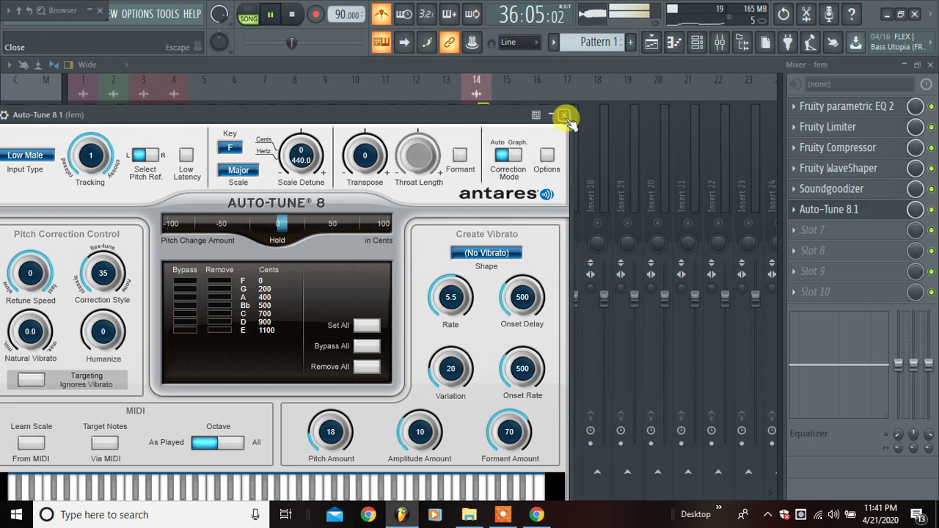
{"action": "left_click", "coordinate": [564, 116]}
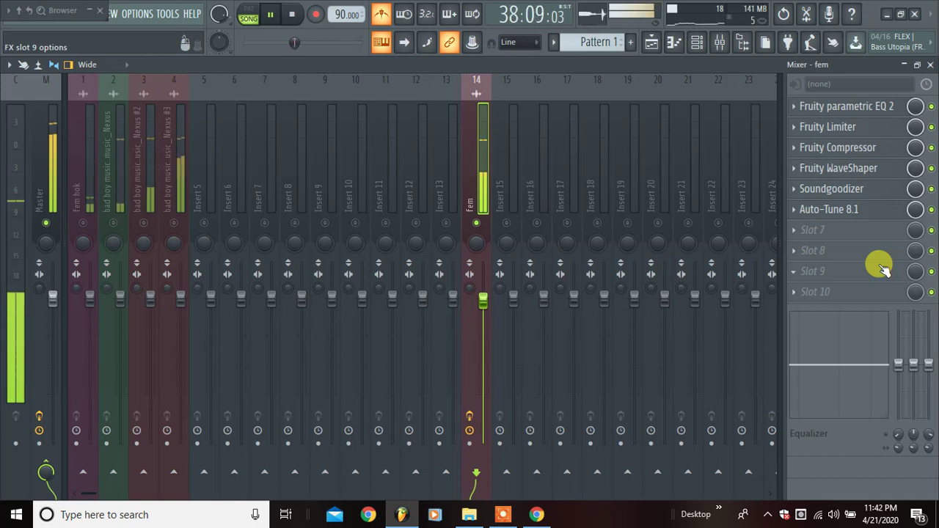
{"action": "key", "text": "space"}
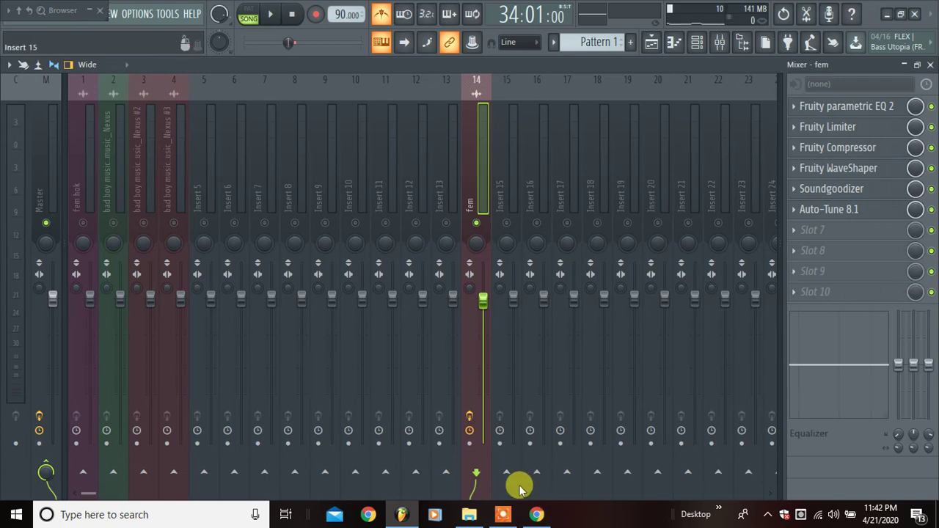
Reopen Auto-Tune on the fem track to review its settings and close it again
{"action": "left_click", "coordinate": [856, 210]}
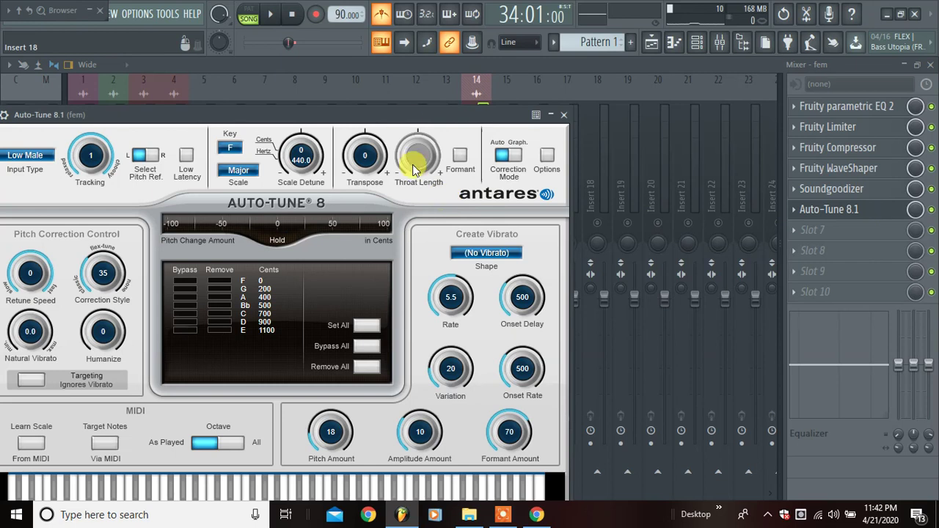
{"action": "left_click_drag", "start_coordinate": [419, 115], "coordinate": [564, 70]}
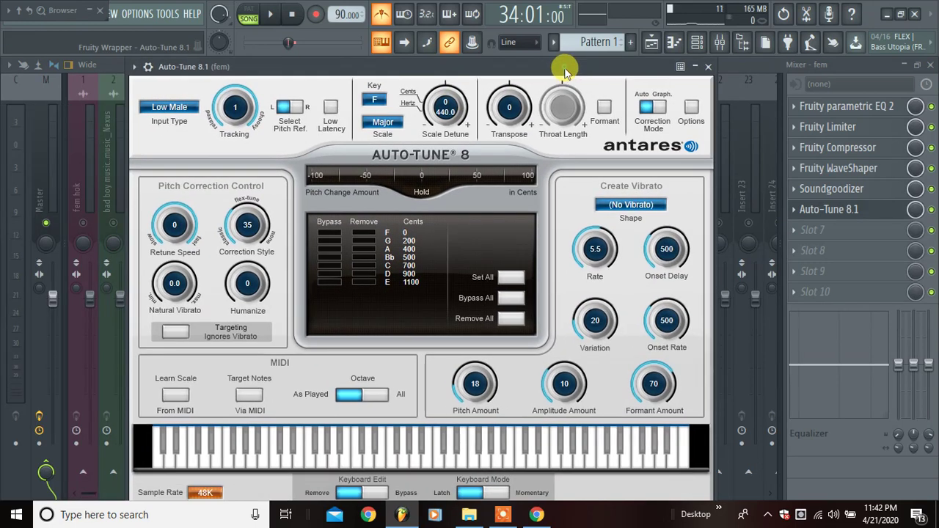
{"action": "left_click_drag", "start_coordinate": [564, 70], "coordinate": [562, 85]}
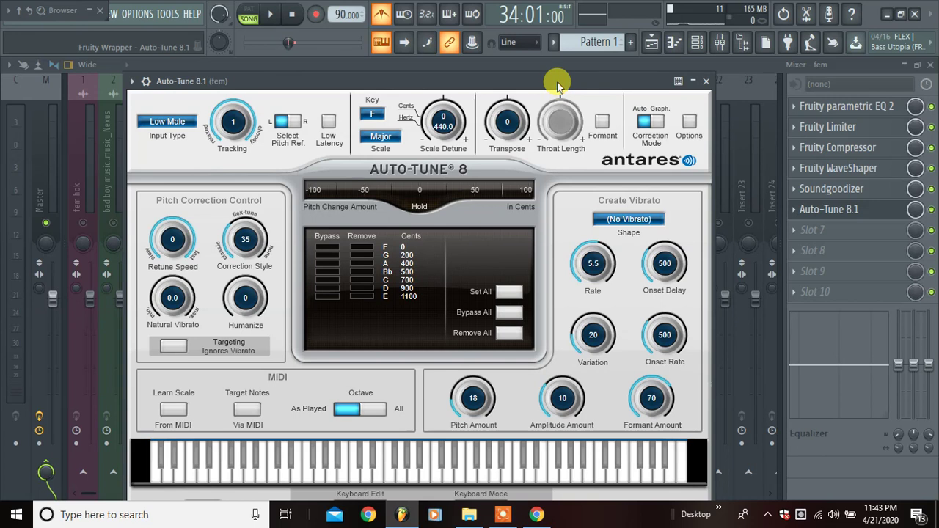
{"action": "left_click", "coordinate": [698, 92]}
Enable a send from the fem track to mixer Insert 15 and check the routing on both tracks
{"action": "key", "text": "space"}
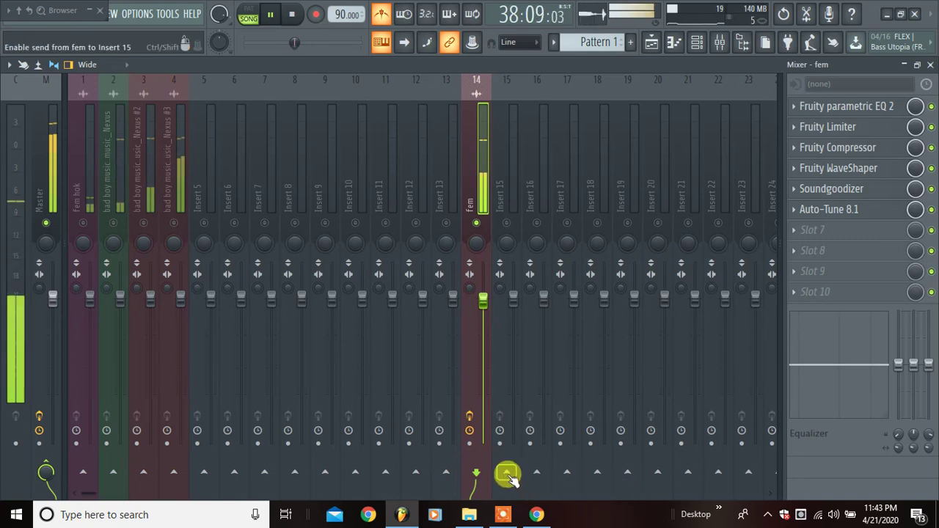
{"action": "key", "text": "space"}
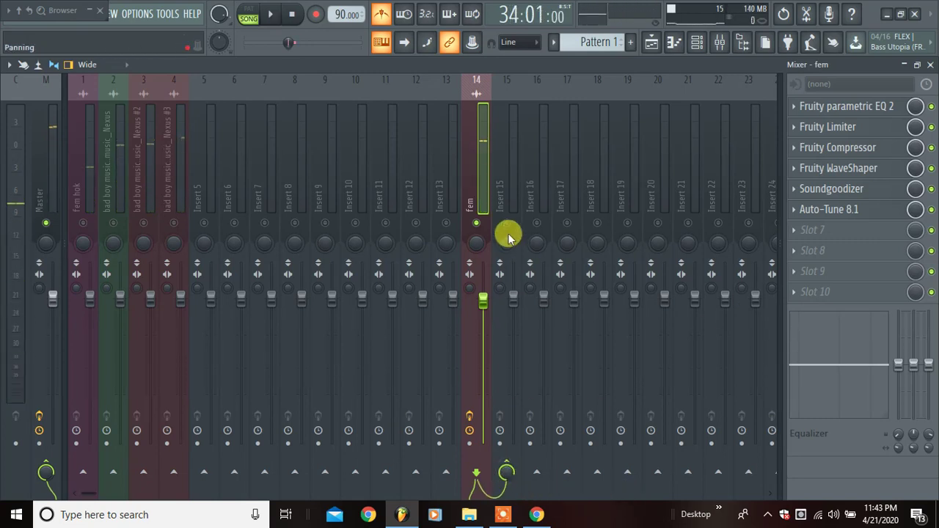
{"action": "left_click", "coordinate": [507, 193]}
{"action": "left_click", "coordinate": [483, 207]}
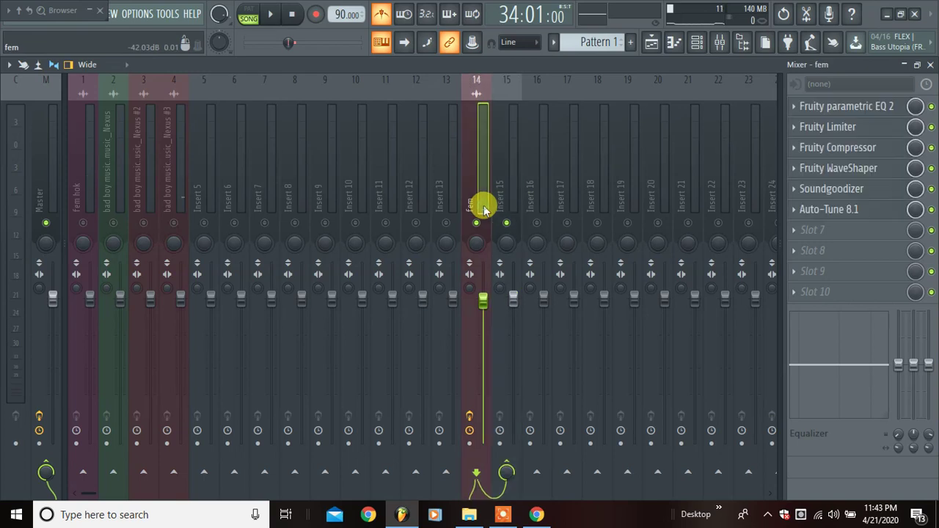
{"action": "left_click", "coordinate": [513, 185]}
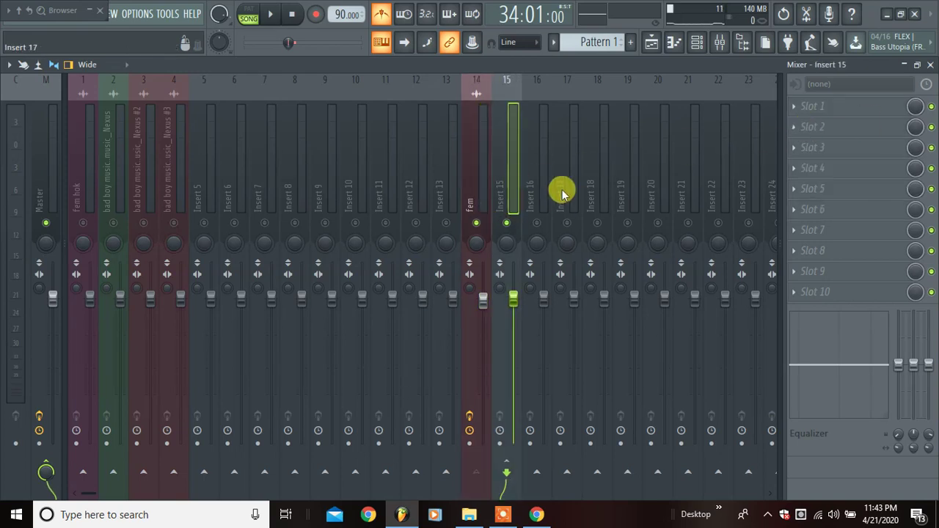
{"action": "left_click", "coordinate": [485, 203]}
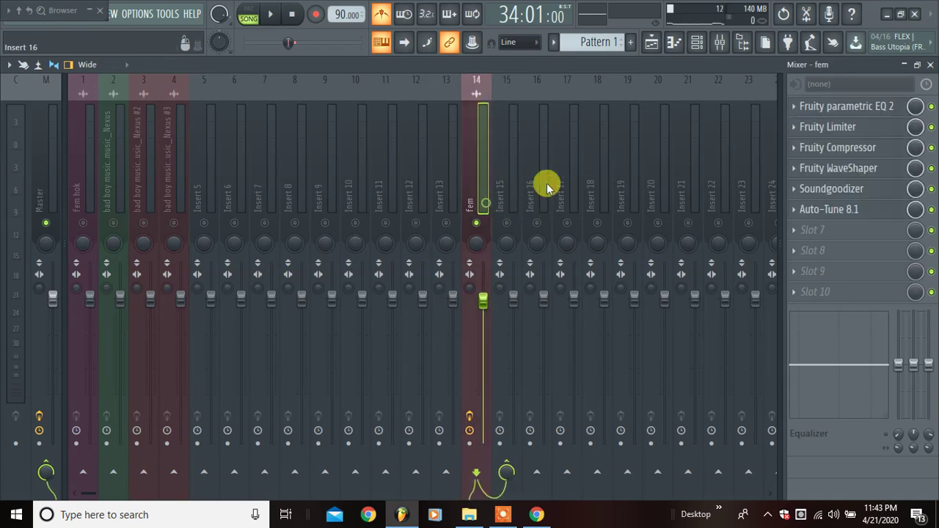
Load Fruity Chorus into slot 7 of the fem track, lower its mix level and listen to the result
{"action": "left_click", "coordinate": [814, 229]}
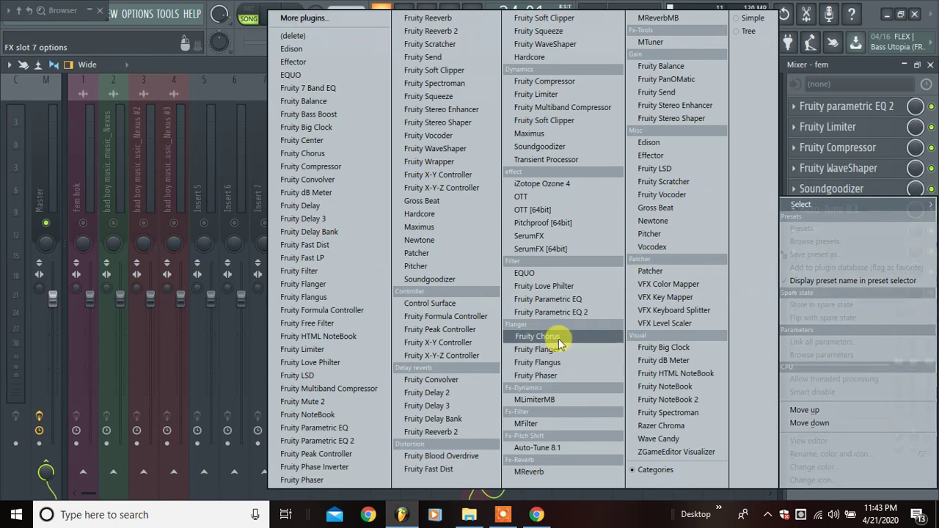
{"action": "left_click", "coordinate": [559, 341]}
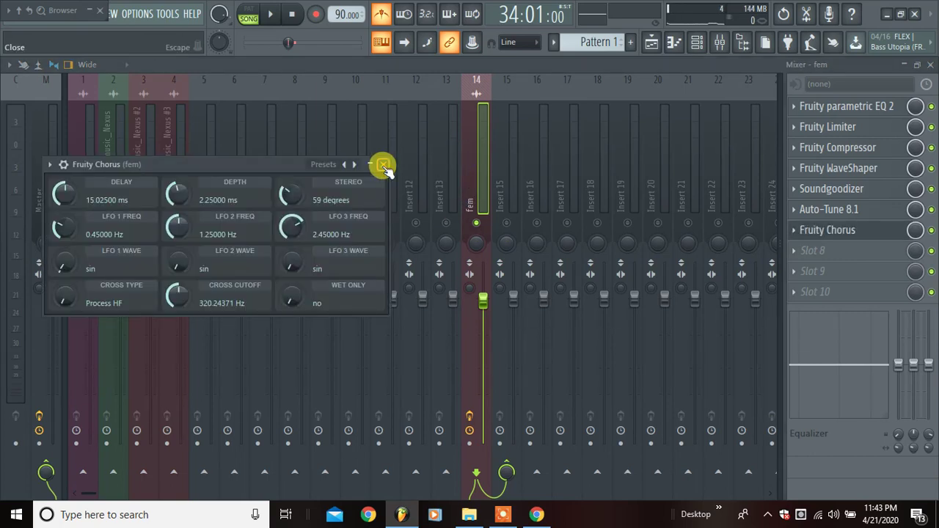
{"action": "left_click", "coordinate": [384, 166]}
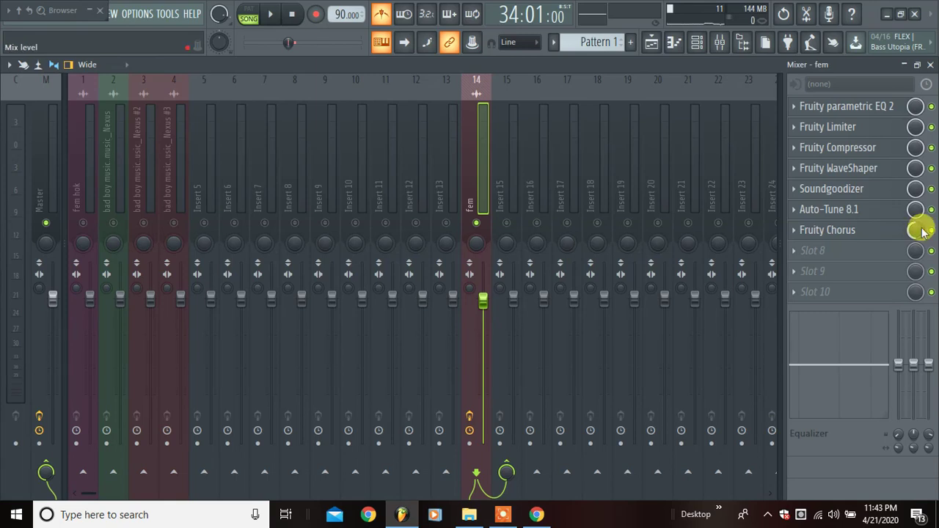
{"action": "key", "text": "space"}
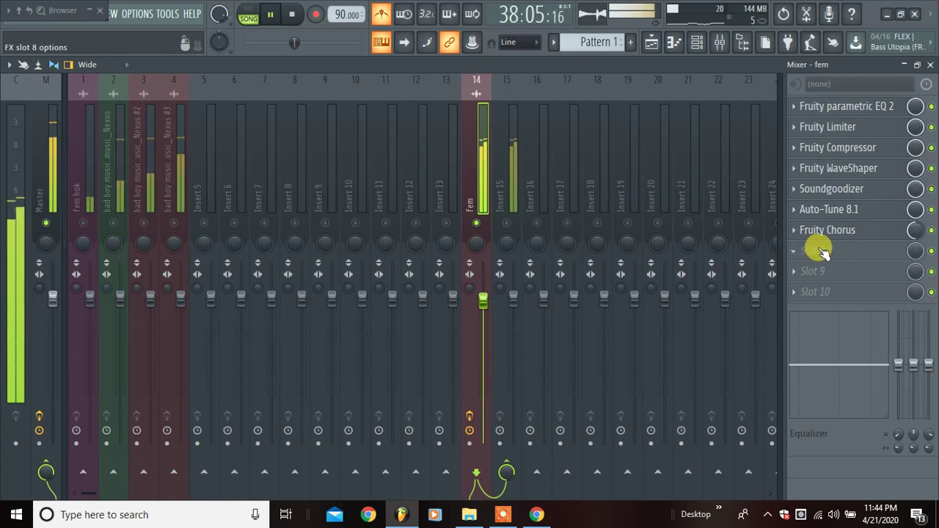
{"action": "key", "text": "space"}
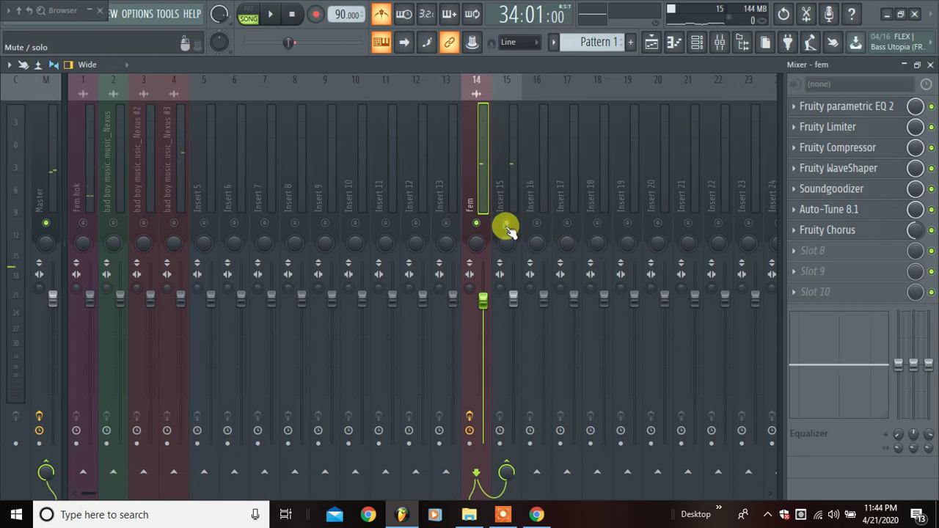
Load Fruity Reeverb 2 into slot 1 of Insert 15
{"action": "left_click", "coordinate": [508, 187]}
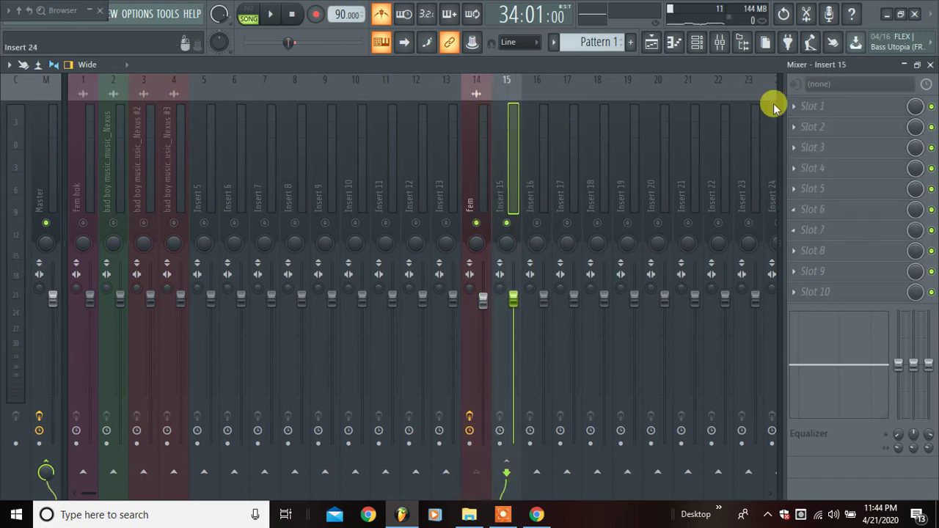
{"action": "left_click", "coordinate": [819, 108]}
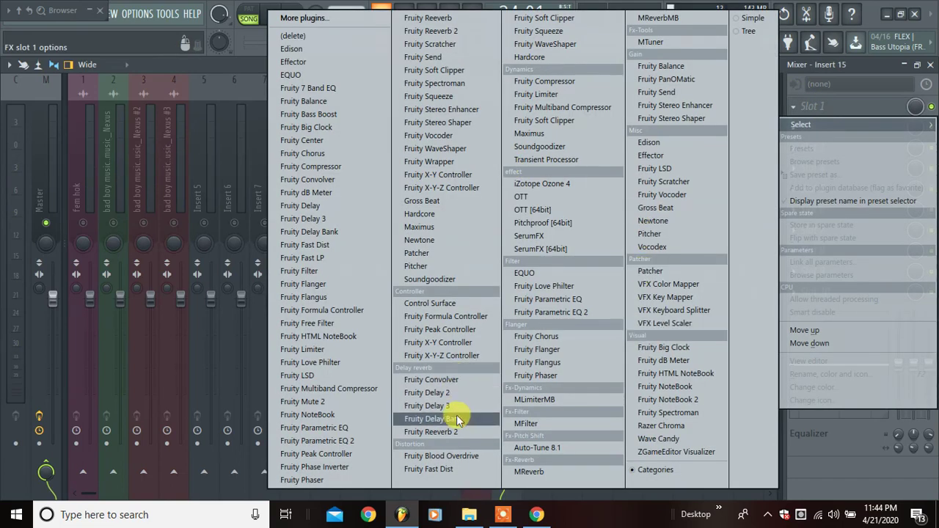
{"action": "left_click", "coordinate": [433, 432]}
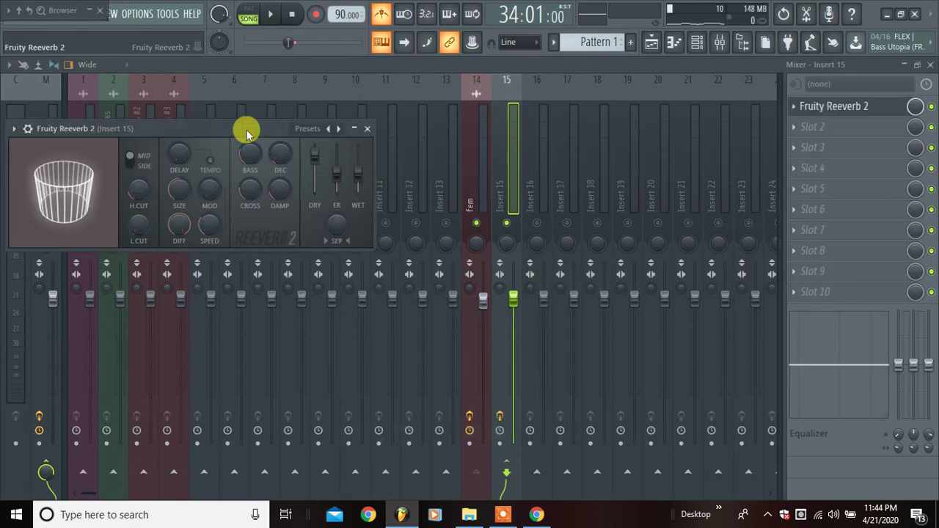
{"action": "left_click_drag", "start_coordinate": [248, 132], "coordinate": [479, 131]}
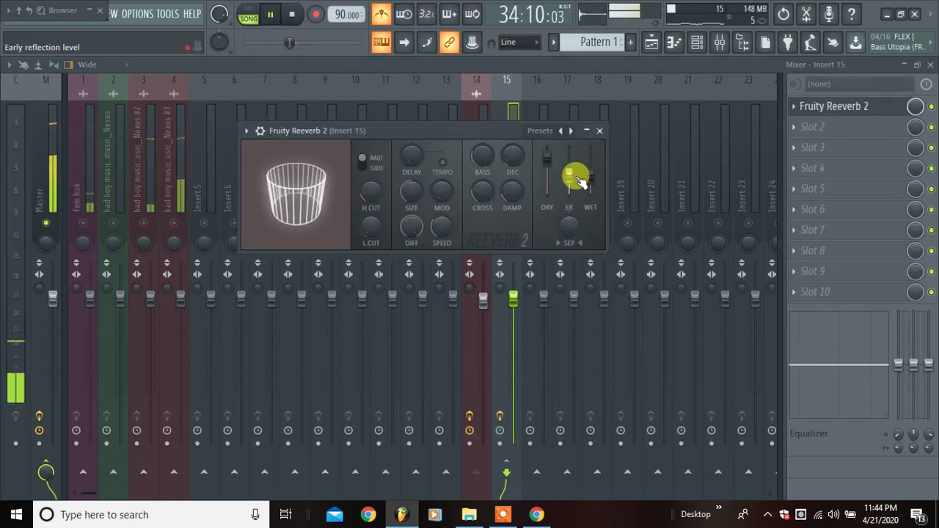
Set the reverb's early reflection level to 100% and wet level to 53%, and adjust its high cut and bass during playback
{"action": "left_click_drag", "start_coordinate": [576, 179], "coordinate": [577, 161]}
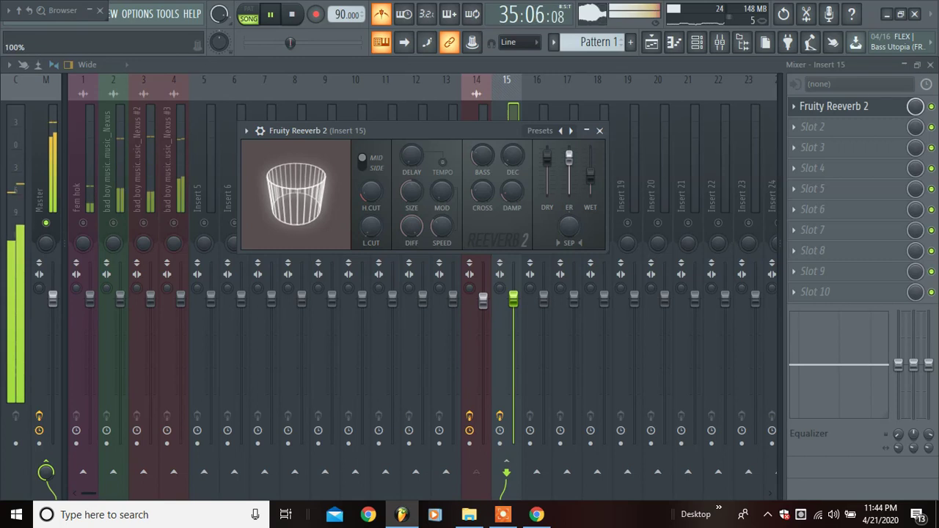
{"action": "left_click_drag", "start_coordinate": [591, 174], "coordinate": [591, 171]}
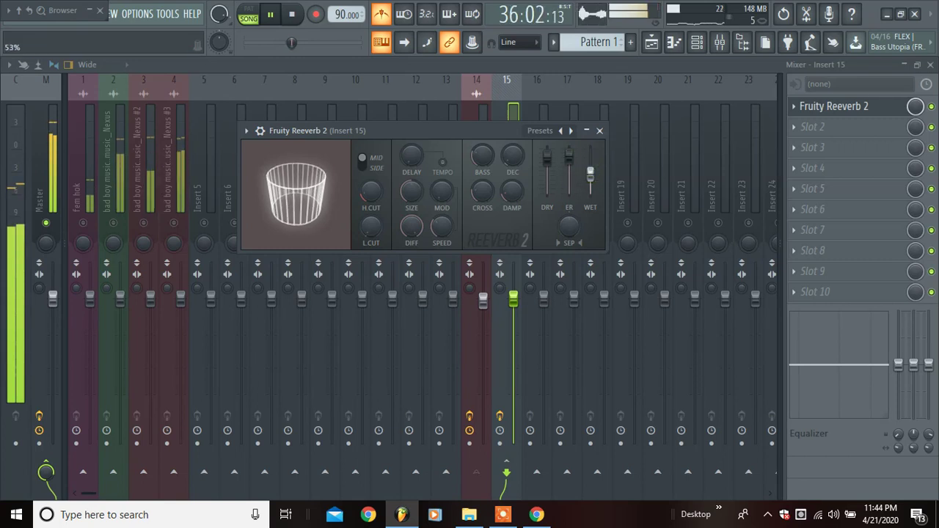
{"action": "mouse_move", "coordinate": [369, 194]}
{"action": "left_mouse_down"}
{"action": "mouse_move", "coordinate": [369, 217]}
{"action": "mouse_move", "coordinate": [368, 203]}
{"action": "left_mouse_up"}
{"action": "left_click", "coordinate": [365, 232]}
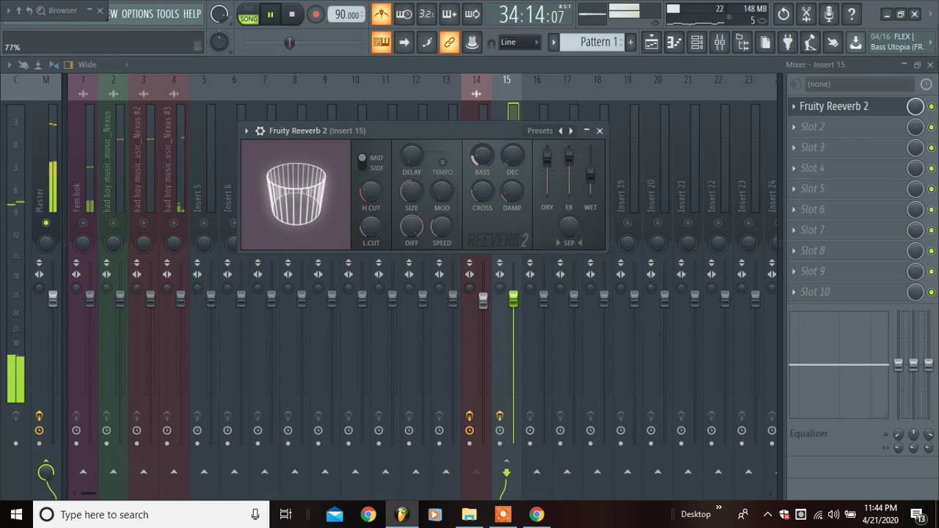
Close the reverb and lower Insert 15's volume fader past -7.0 dB
{"action": "left_click", "coordinate": [601, 131]}
{"action": "left_click_drag", "start_coordinate": [513, 299], "coordinate": [513, 339]}
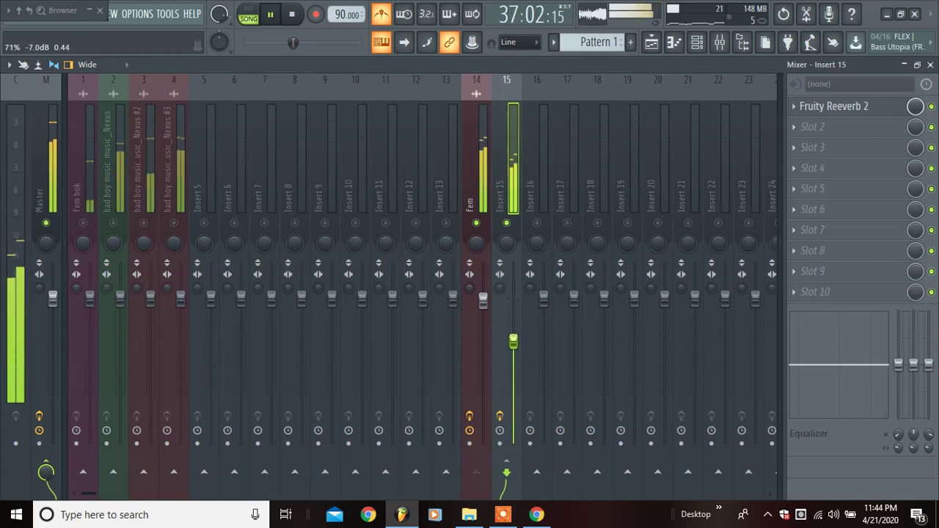
{"action": "left_click_drag", "start_coordinate": [514, 348], "coordinate": [514, 357]}
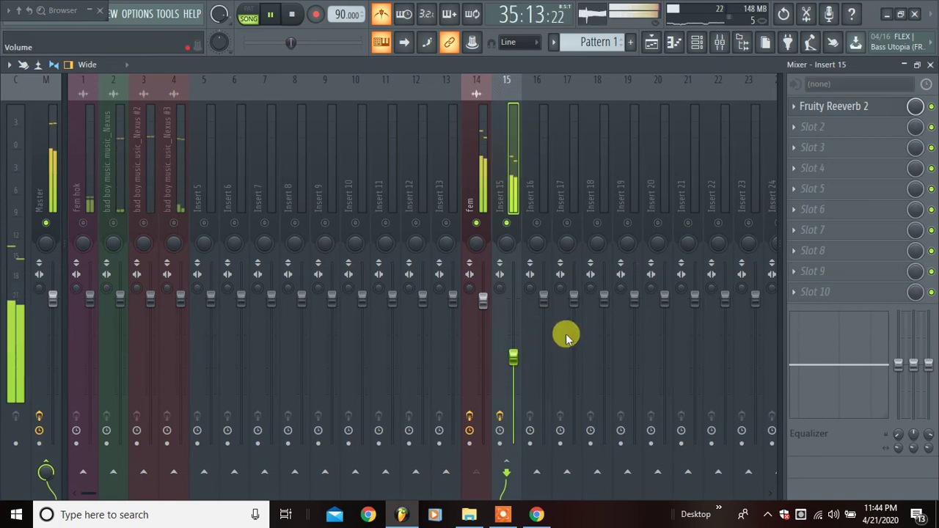
Send the fem track to Insert 16 and load Fruity Delay Bank into slot 1 of that insert
{"action": "left_click", "coordinate": [477, 184]}
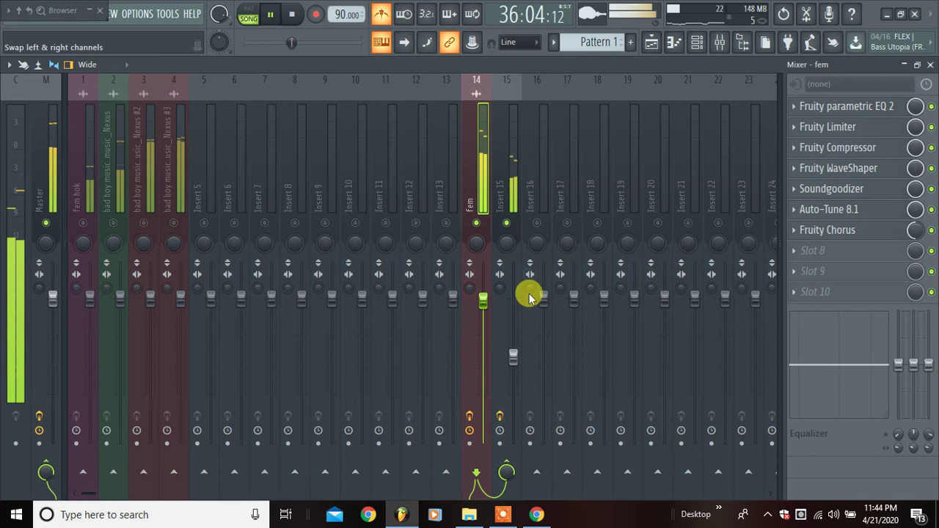
{"action": "left_click", "coordinate": [538, 477]}
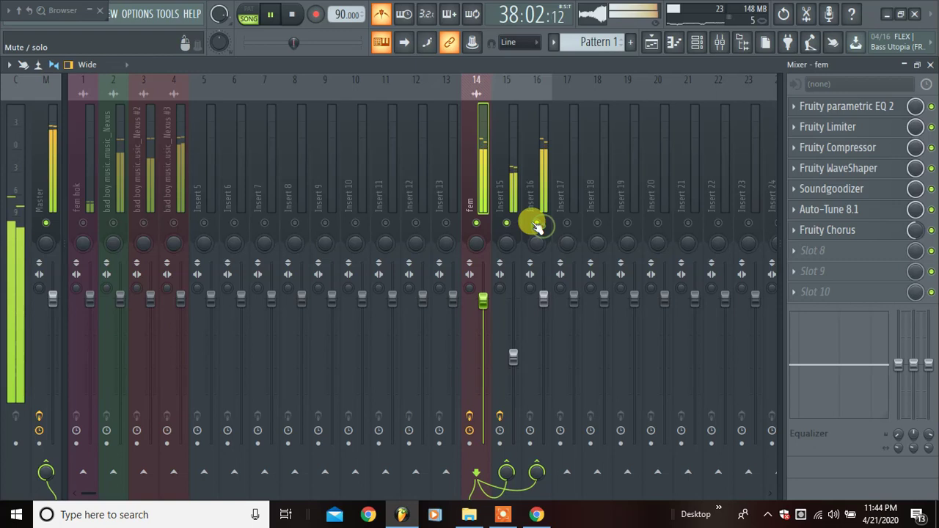
{"action": "left_click", "coordinate": [542, 188]}
{"action": "left_click", "coordinate": [811, 105]}
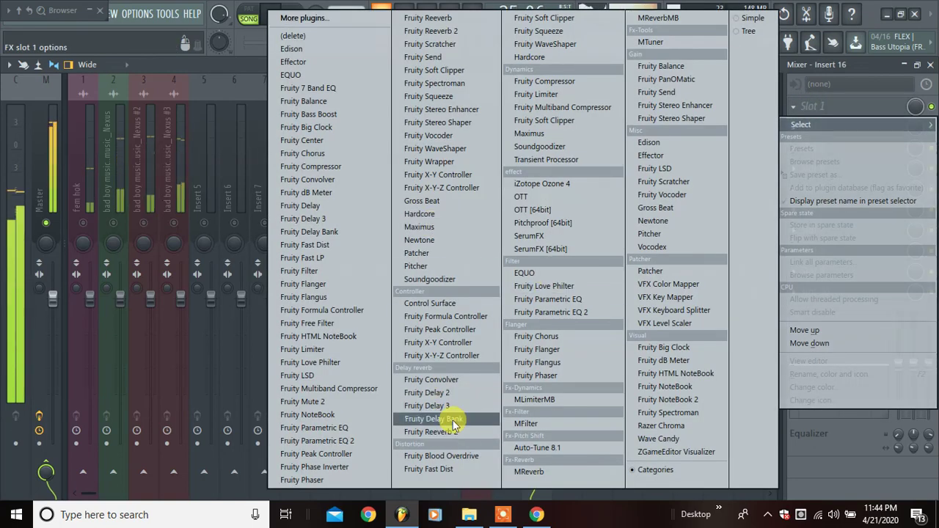
{"action": "left_click", "coordinate": [425, 419]}
{"action": "key", "text": "space"}
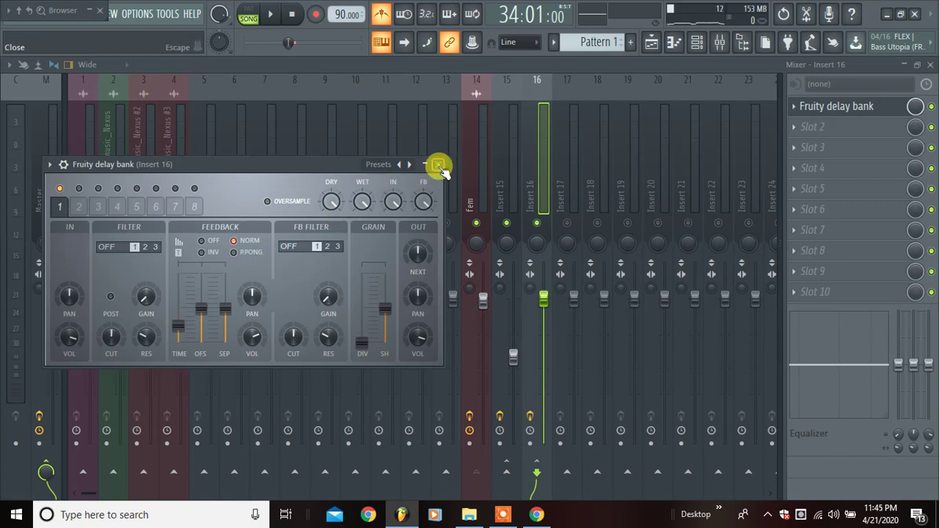
Lower Insert 16's volume fader almost to its minimum and listen to the vocal with the delay send
{"action": "left_click", "coordinate": [439, 166]}
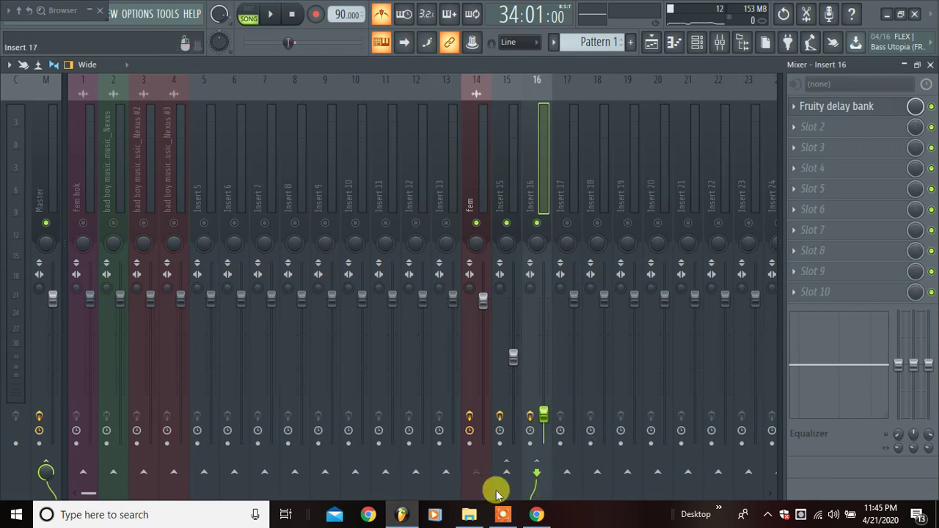
{"action": "left_click", "coordinate": [485, 205]}
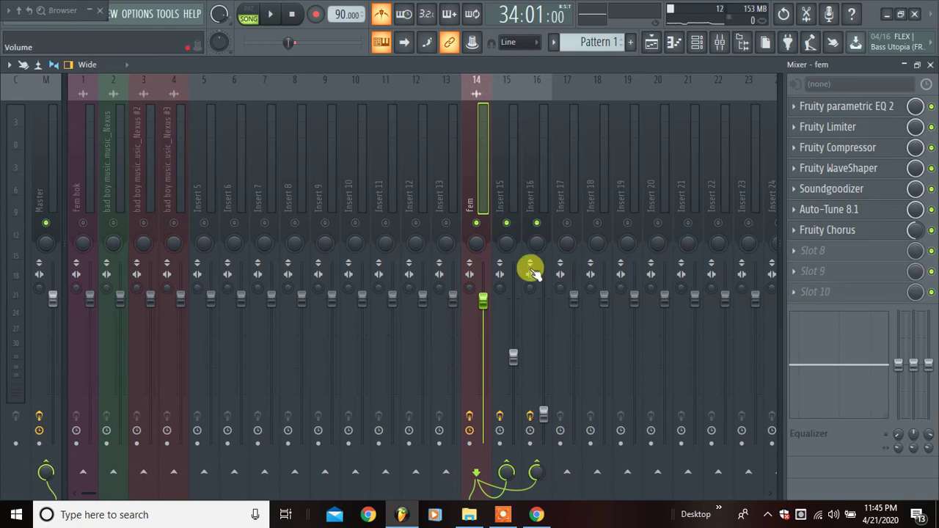
{"action": "left_click", "coordinate": [537, 183]}
{"action": "left_click", "coordinate": [486, 188]}
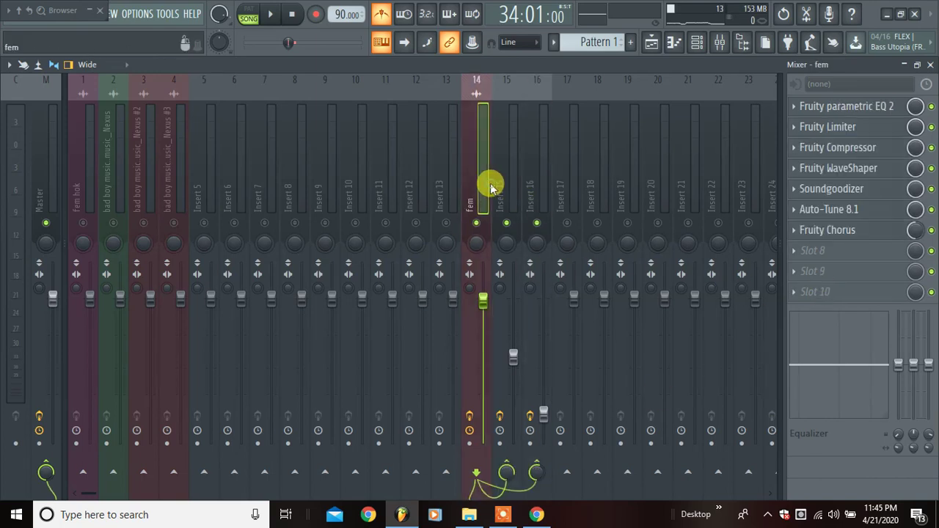
{"action": "key", "text": "space"}
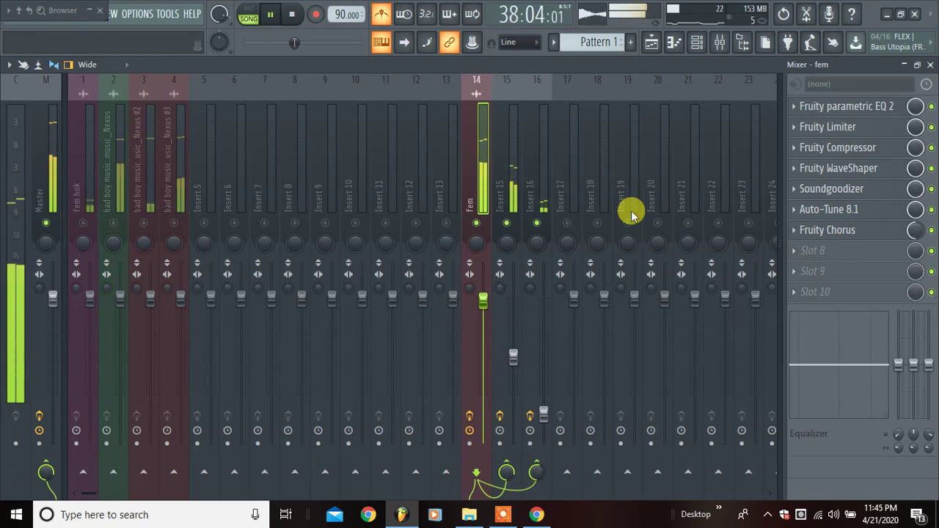
{"action": "key", "text": "space"}
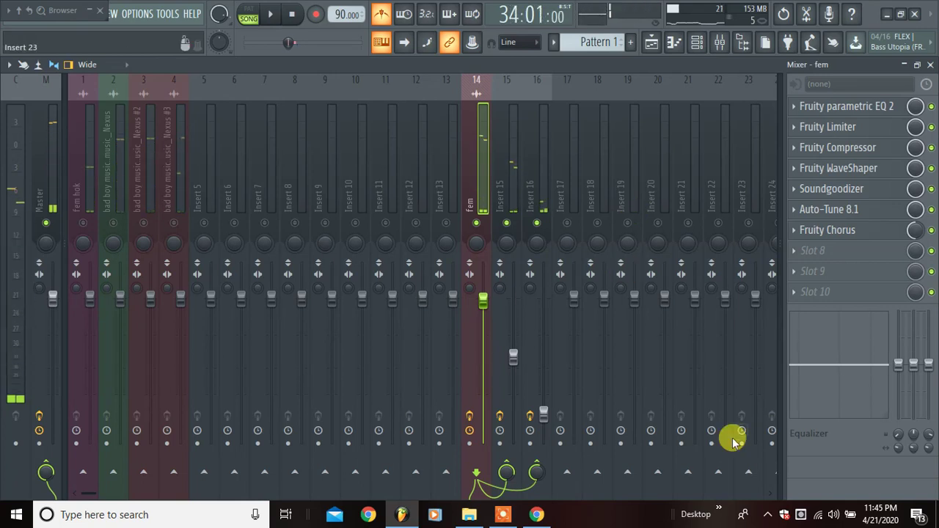
Bypass the effects on fem, Insert 15 and Insert 16 and listen to the unprocessed vocal
{"action": "left_click", "coordinate": [469, 421]}
{"action": "left_click", "coordinate": [500, 418]}
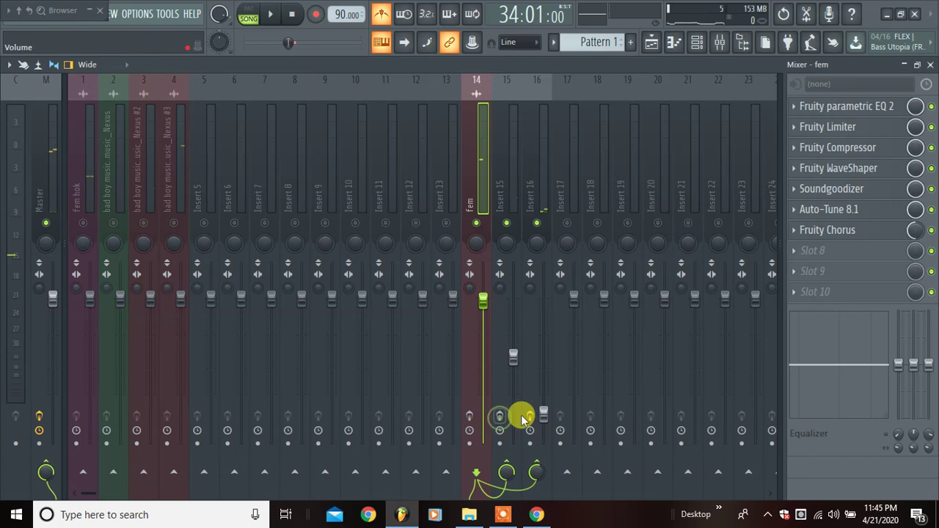
{"action": "left_click", "coordinate": [530, 416]}
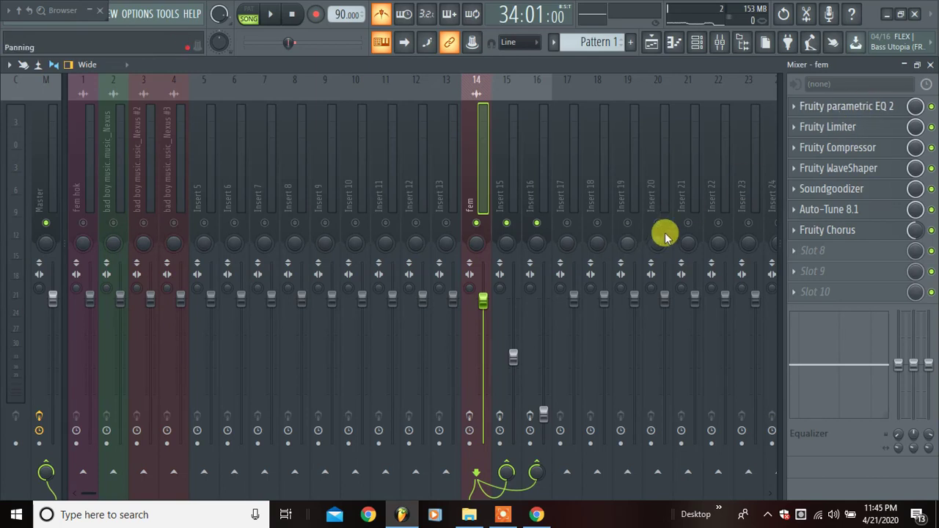
{"action": "key", "text": "space"}
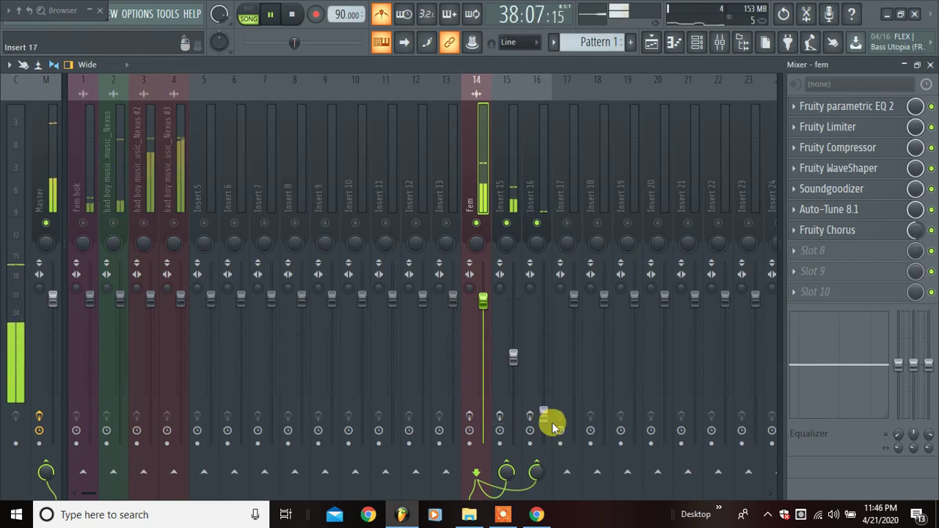
{"action": "key", "text": "space"}
Re-enable the effects on fem, Insert 15 and Insert 16 and listen to the processed vocal for comparison
{"action": "left_click", "coordinate": [472, 417]}
{"action": "left_click", "coordinate": [503, 417]}
{"action": "left_click", "coordinate": [533, 417]}
{"action": "key", "text": "space"}
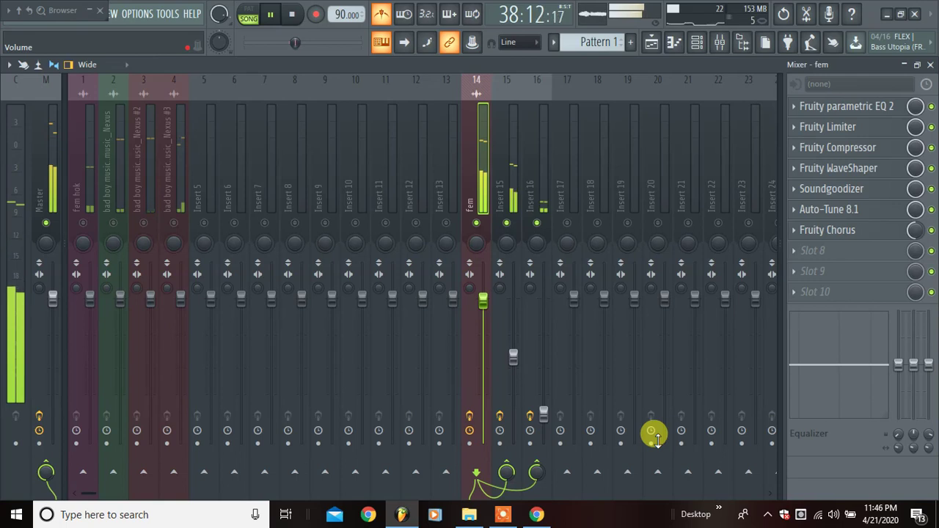
{"action": "key", "text": "space"}
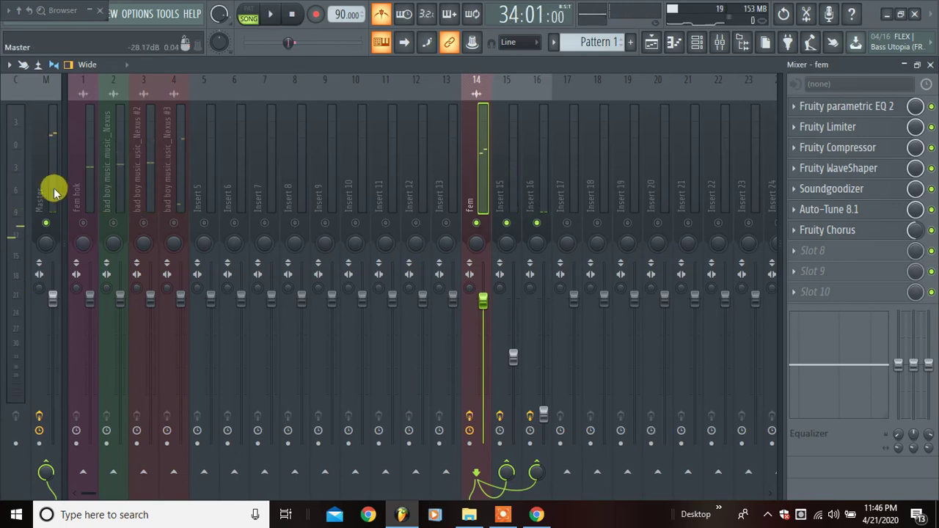
Remove Fruity Limiter from slot 10 of the Master track
{"action": "left_click", "coordinate": [51, 171]}
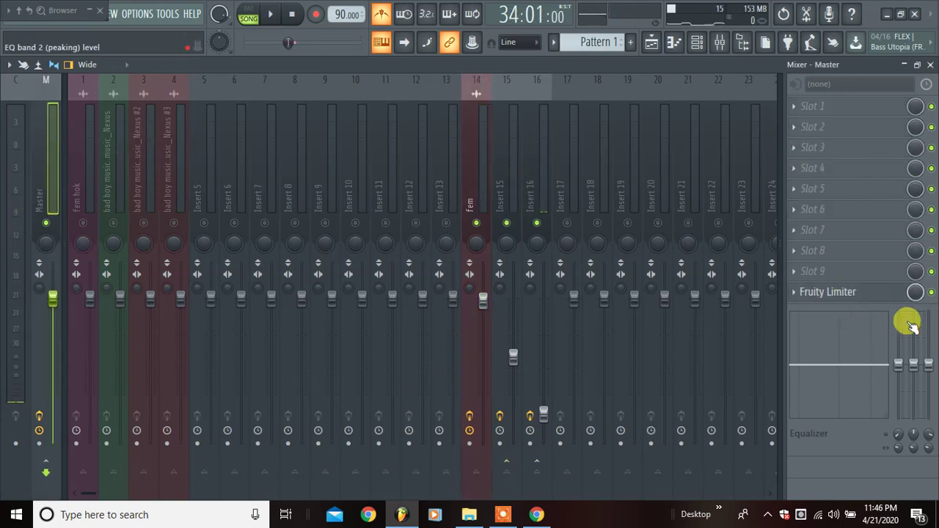
{"action": "right_click", "coordinate": [799, 292]}
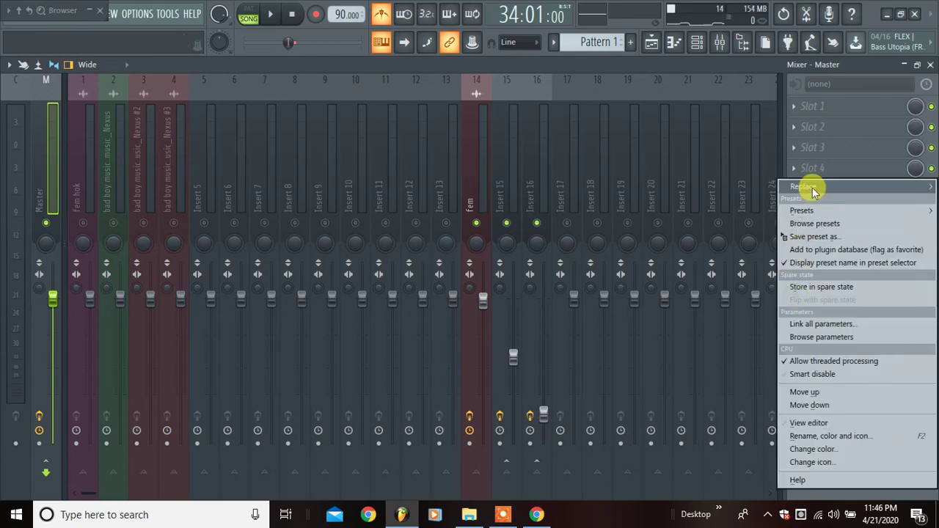
{"action": "mouse_move", "coordinate": [804, 187]}
{"action": "left_click", "coordinate": [311, 38]}
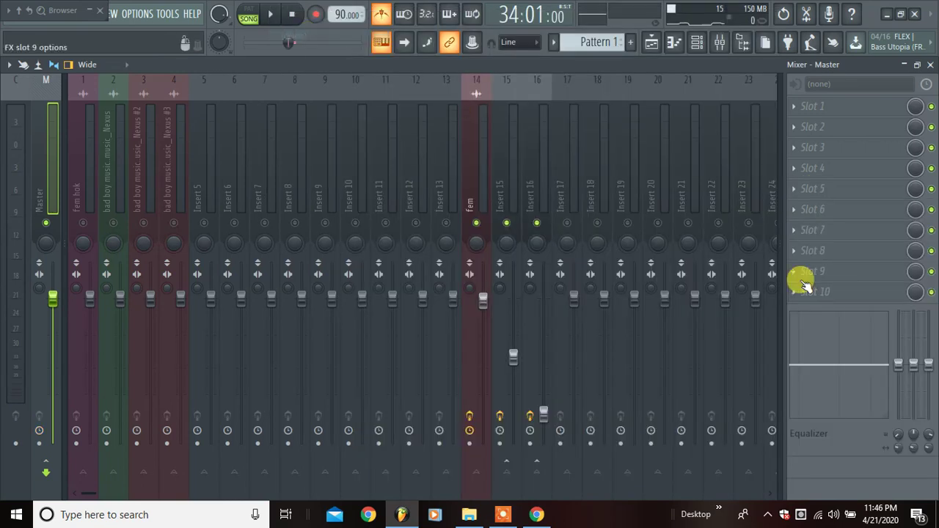
Review the Parametric EQ 2, Limiter and Compressor settings on the fem track
{"action": "left_click", "coordinate": [490, 181]}
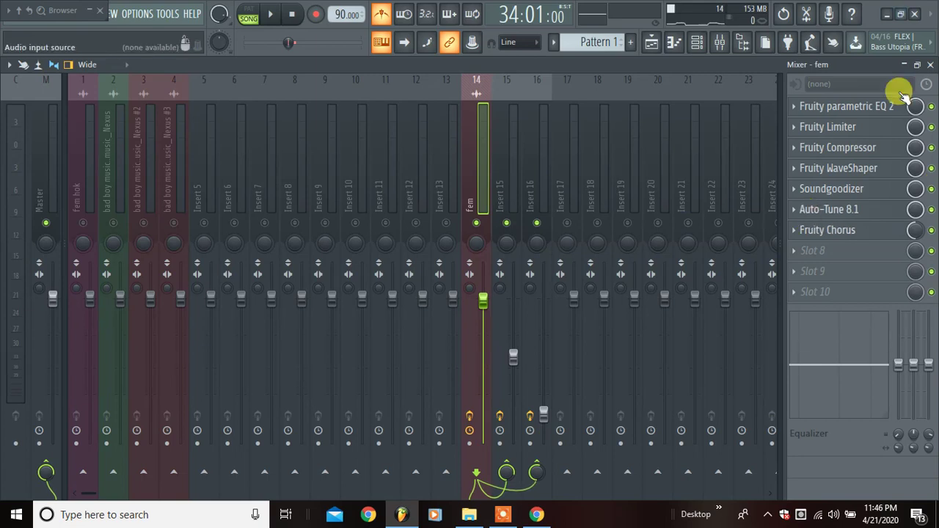
{"action": "left_click", "coordinate": [859, 106]}
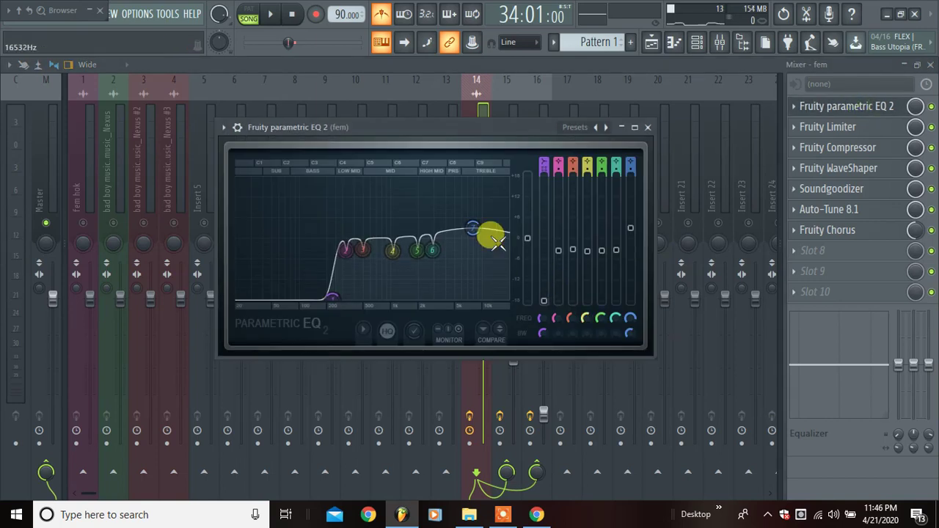
{"action": "left_click", "coordinate": [648, 127]}
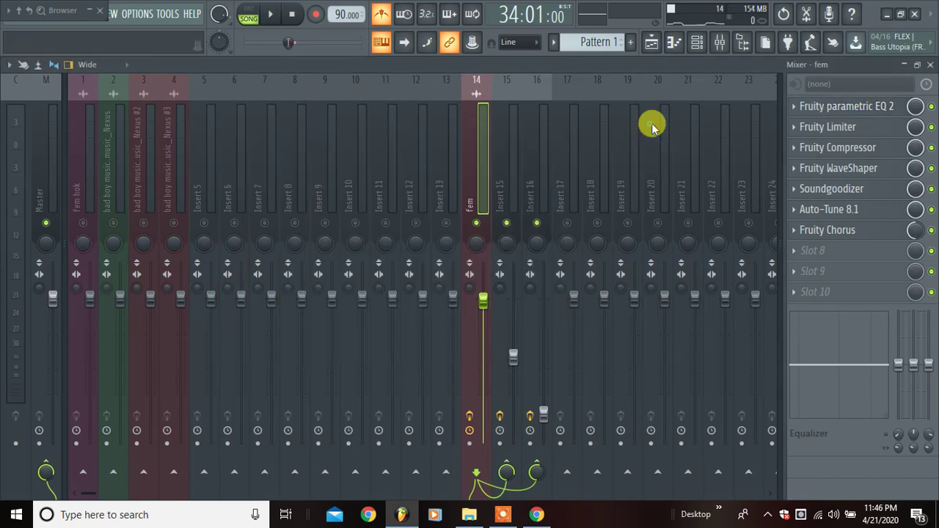
{"action": "left_click", "coordinate": [855, 126]}
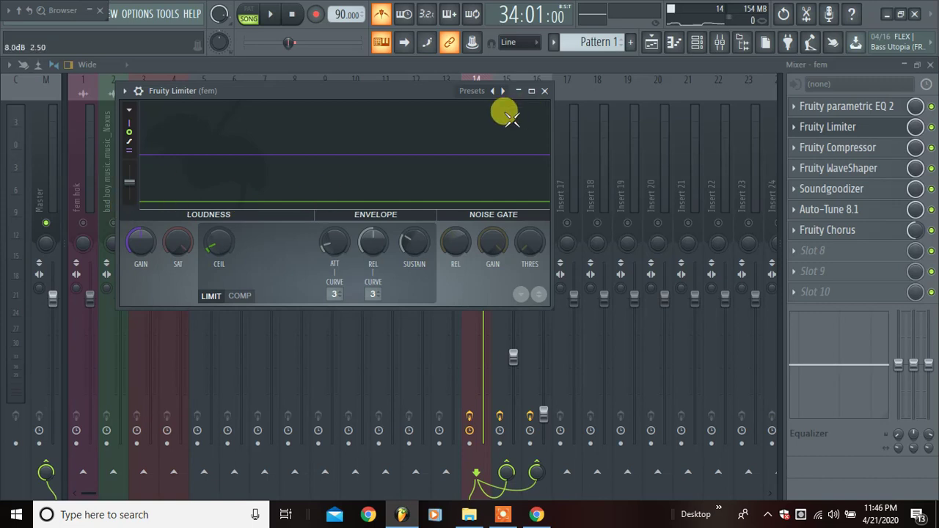
{"action": "left_click_drag", "start_coordinate": [389, 91], "coordinate": [499, 98]}
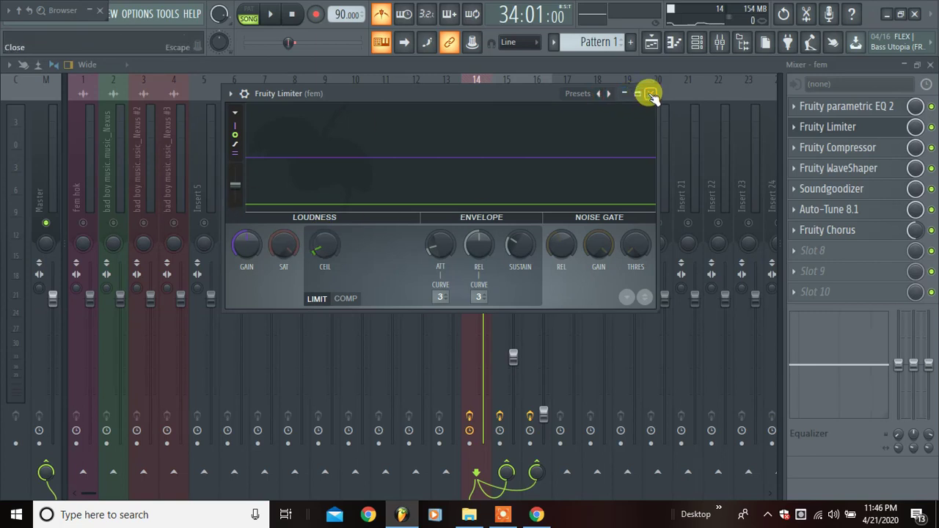
{"action": "left_click", "coordinate": [650, 93]}
{"action": "left_click", "coordinate": [834, 147]}
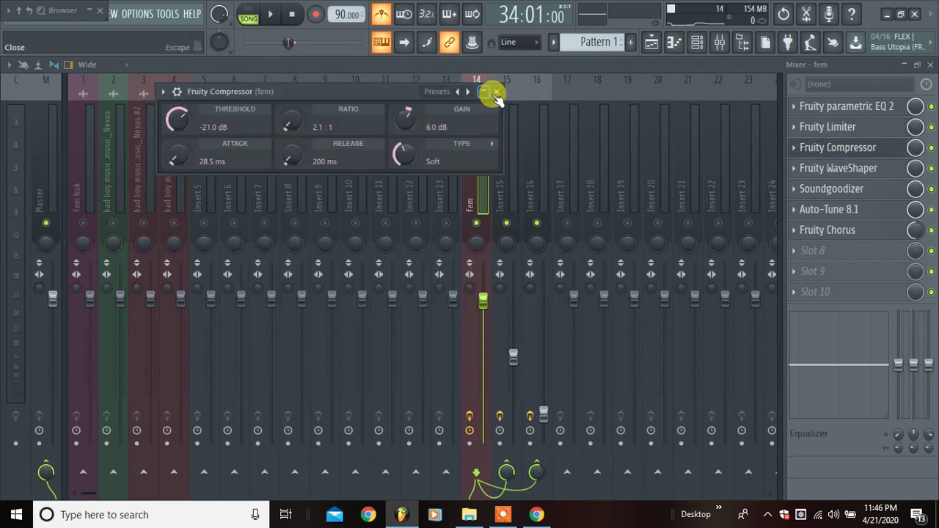
{"action": "left_click", "coordinate": [497, 92]}
Review the WaveShaper, Soundgoodizer, Auto-Tune 8.1 and Chorus settings on fem, and the effects on Inserts 15 and 16
{"action": "left_click", "coordinate": [816, 168]}
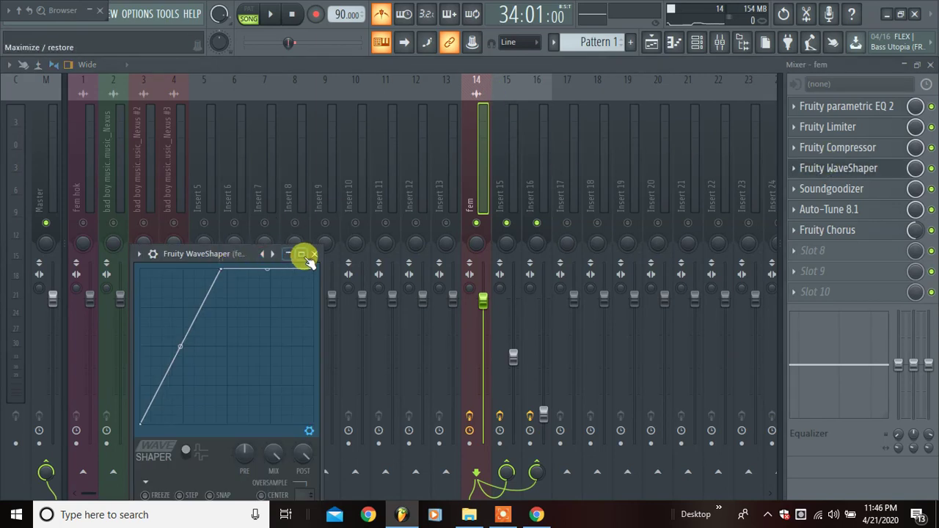
{"action": "left_click", "coordinate": [314, 254]}
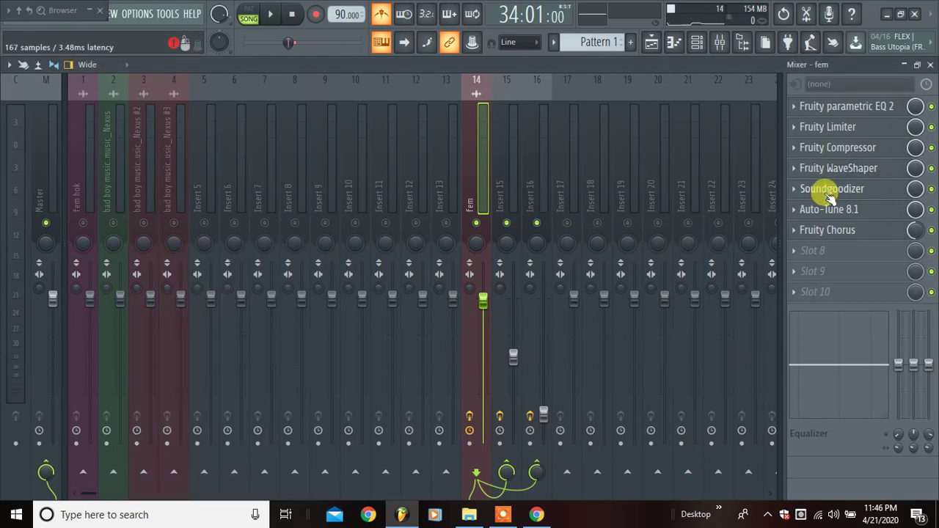
{"action": "left_click", "coordinate": [824, 189]}
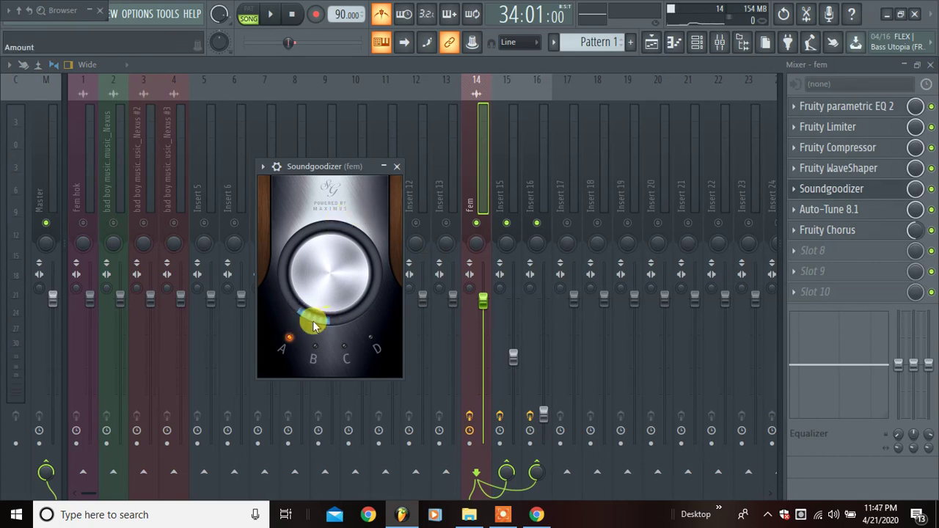
{"action": "left_click", "coordinate": [397, 166]}
{"action": "left_click", "coordinate": [807, 210]}
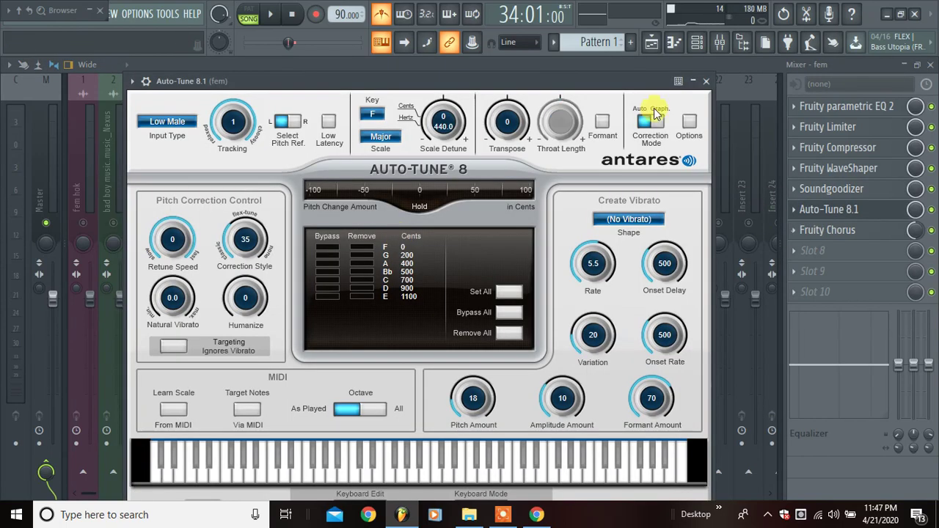
{"action": "left_click", "coordinate": [709, 82]}
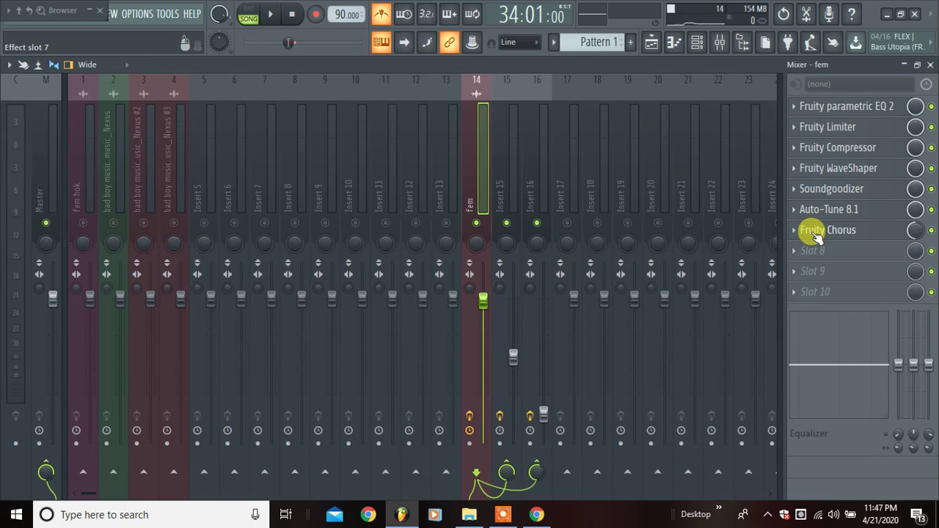
{"action": "left_click", "coordinate": [816, 232]}
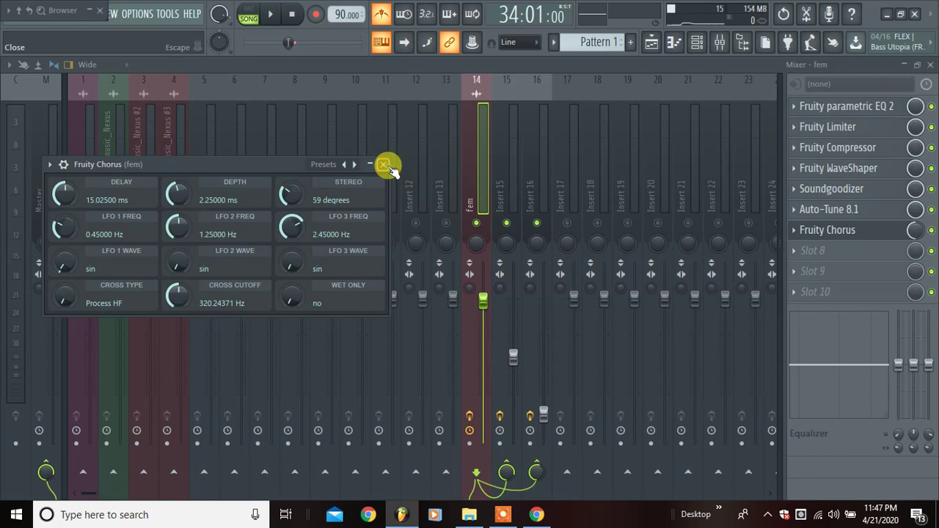
{"action": "left_click", "coordinate": [383, 164]}
{"action": "left_click", "coordinate": [516, 198]}
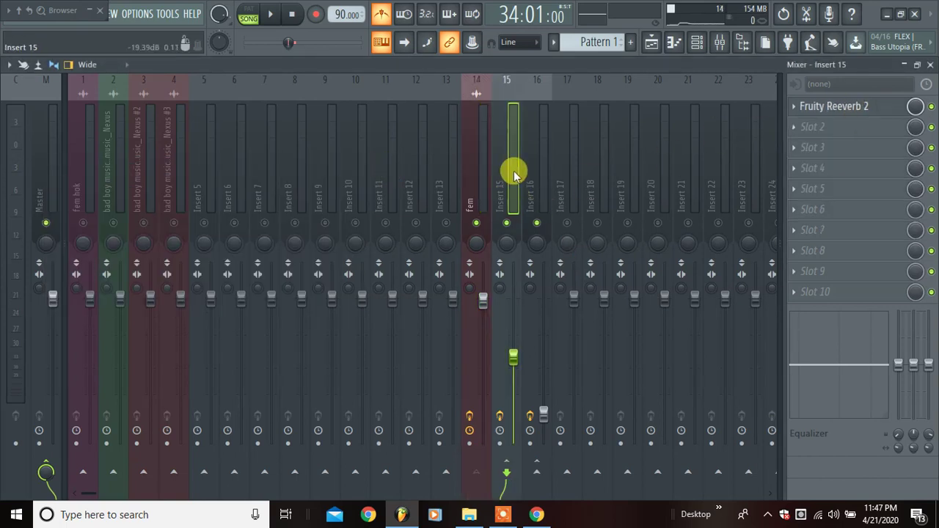
{"action": "left_click", "coordinate": [546, 177]}
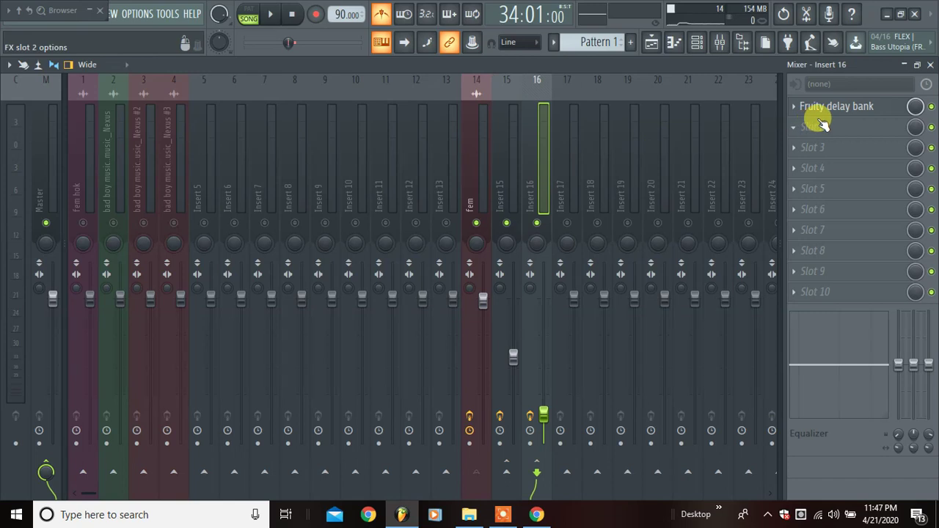
Rename Insert 15 as "reeverb" and colour the track red
{"action": "left_click", "coordinate": [509, 184]}
{"action": "right_click", "coordinate": [510, 184]}
{"action": "left_click", "coordinate": [613, 93]}
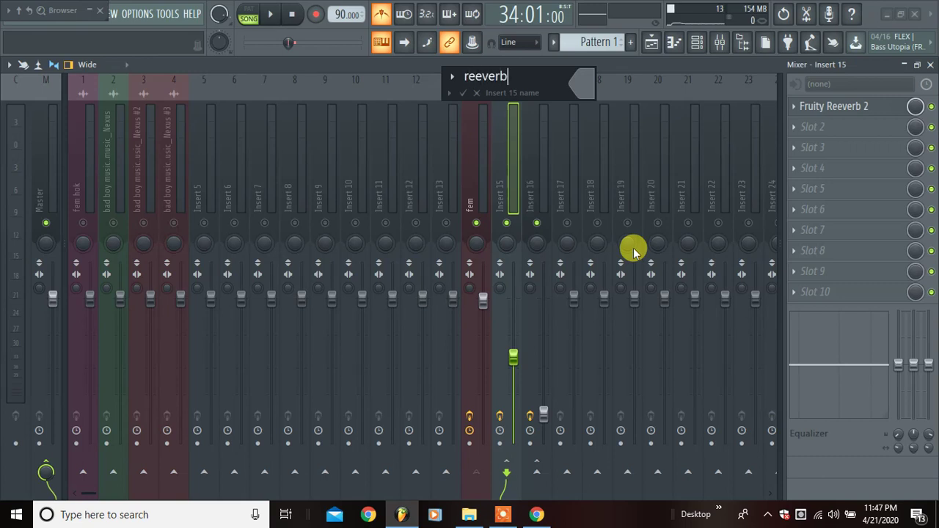
{"action": "left_click", "coordinate": [582, 84]}
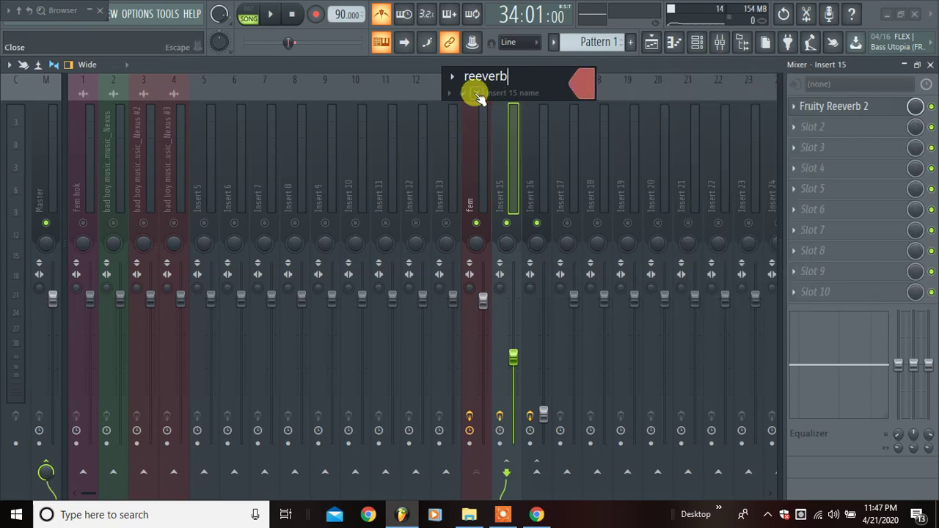
{"action": "left_click", "coordinate": [466, 94]}
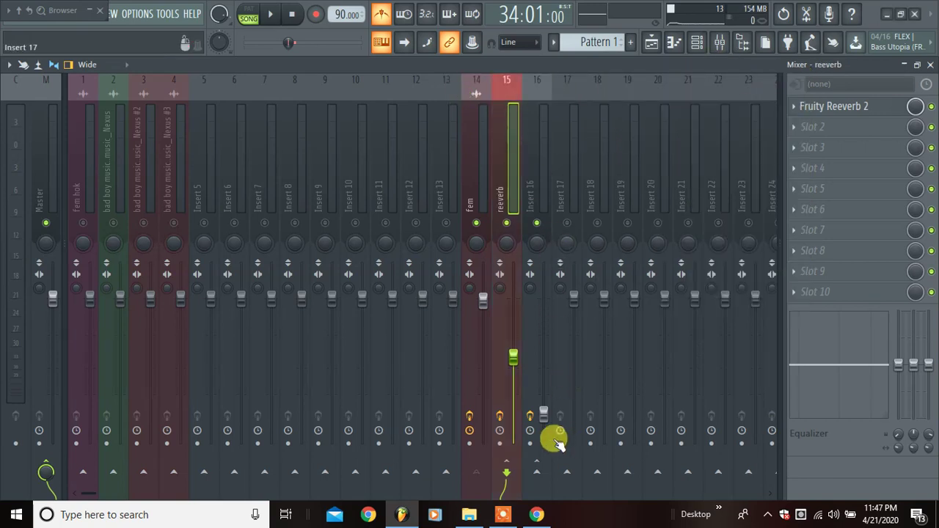
Rename Insert 16 as "delay" and colour the track pink
{"action": "right_click", "coordinate": [543, 176]}
{"action": "left_click", "coordinate": [583, 93]}
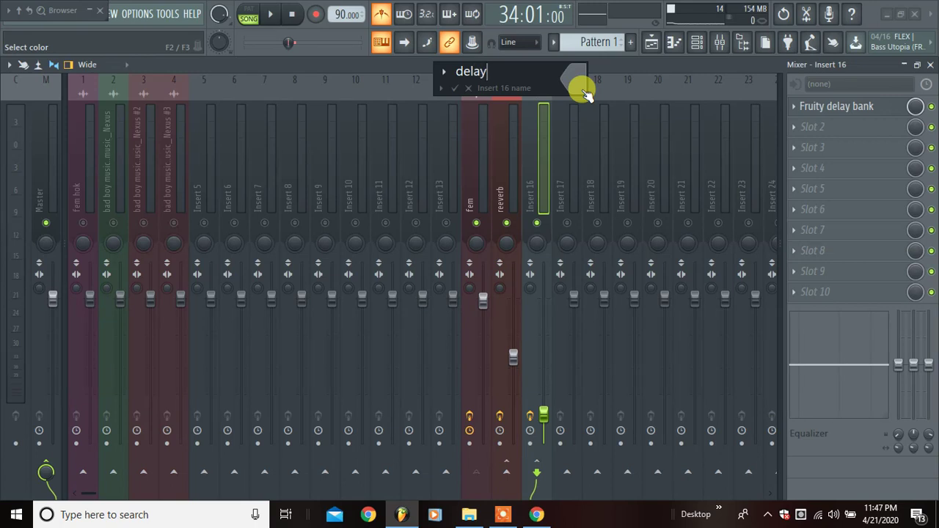
{"action": "type", "text": "delay"}
{"action": "left_click", "coordinate": [590, 82]}
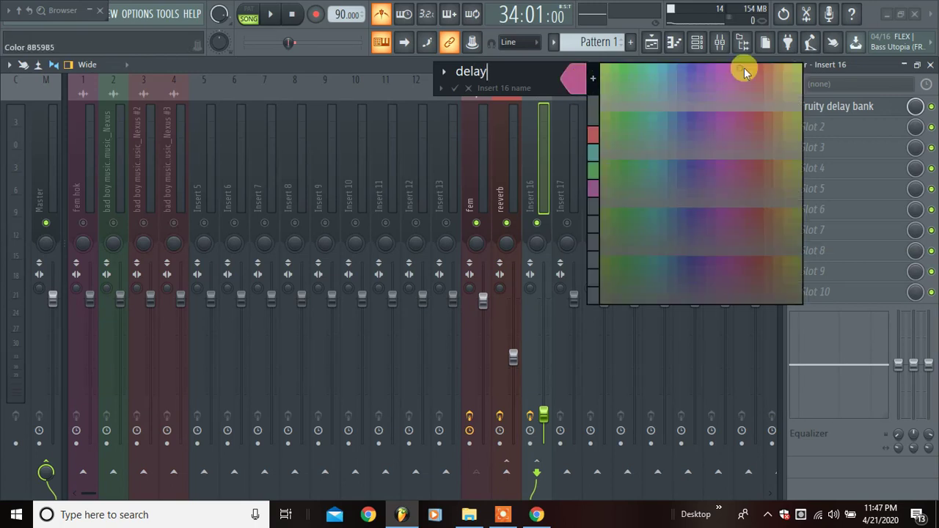
{"action": "left_click", "coordinate": [750, 69]}
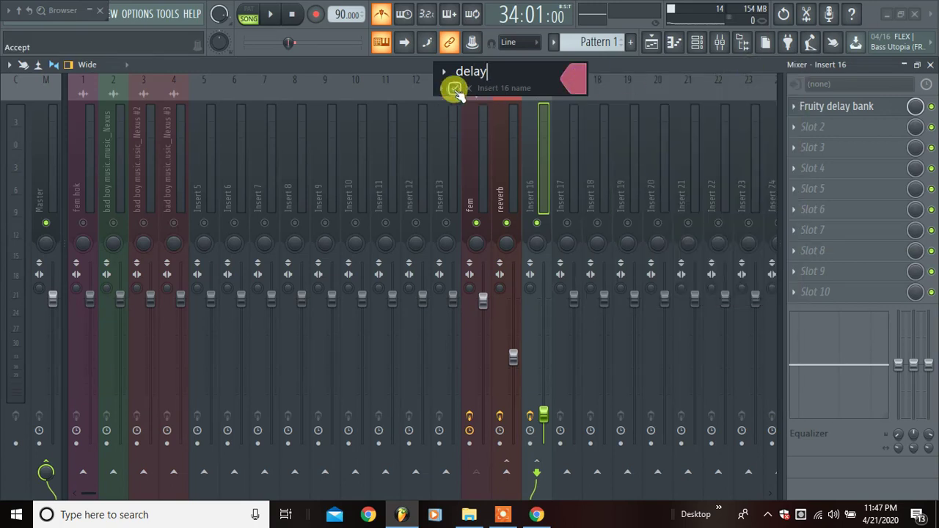
{"action": "left_click", "coordinate": [455, 89]}
Return to the playlist, set the loop selection from about 38:13 to bar 43, and start playback
{"action": "left_click", "coordinate": [480, 198]}
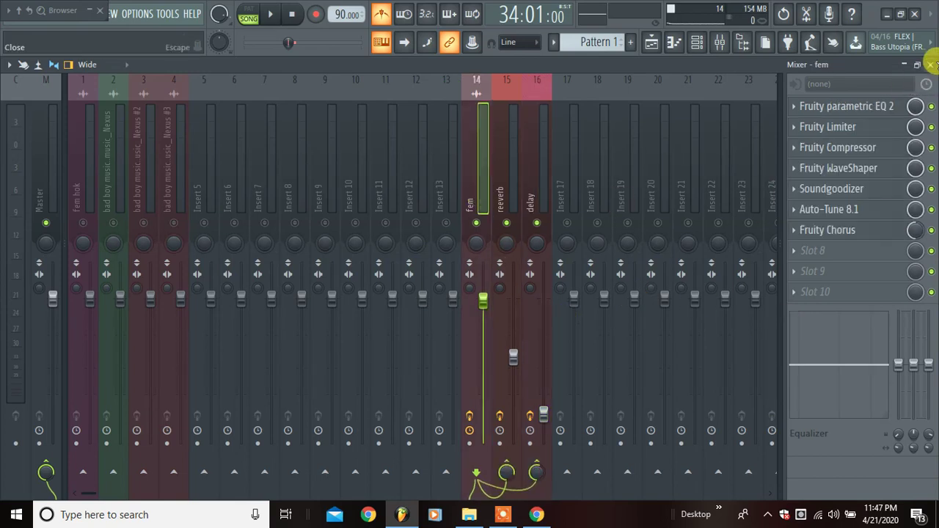
{"action": "left_click", "coordinate": [931, 66]}
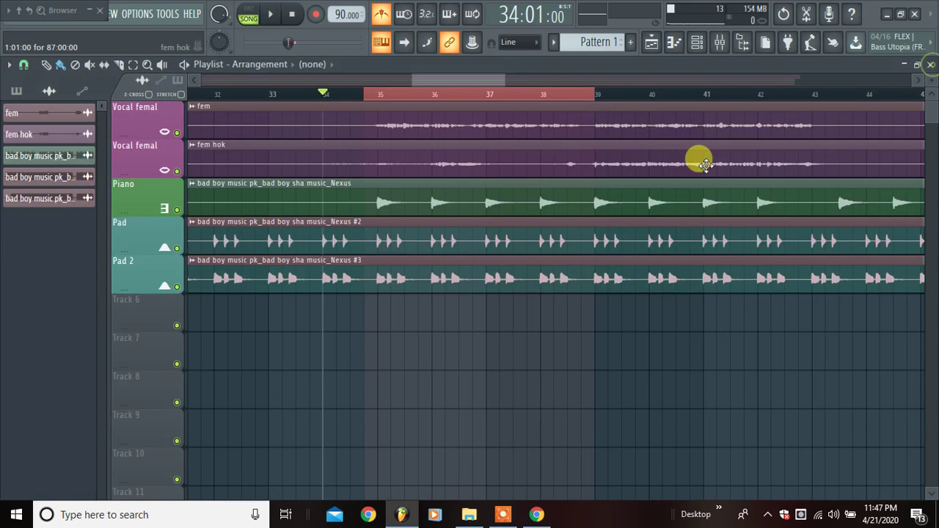
{"action": "left_click_drag", "start_coordinate": [594, 94], "coordinate": [820, 96]}
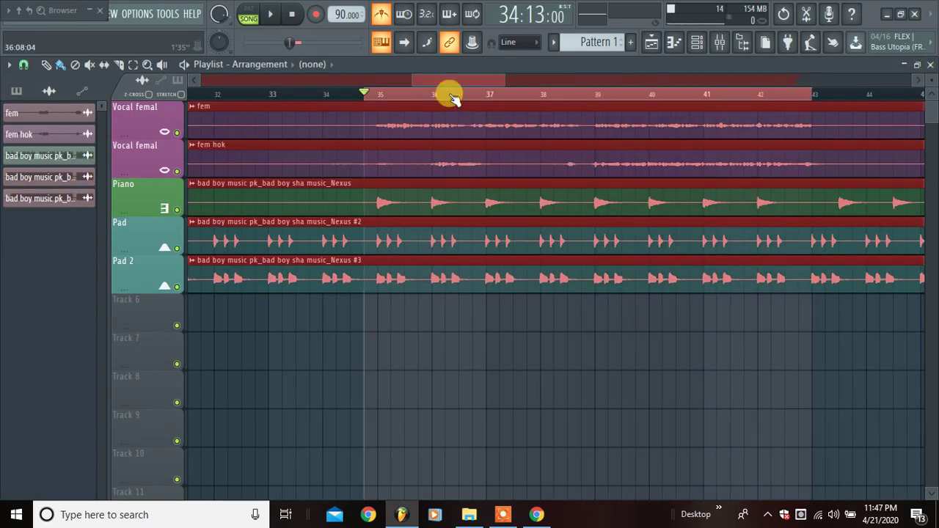
{"action": "left_click_drag", "start_coordinate": [369, 105], "coordinate": [592, 98]}
{"action": "key", "text": "space"}
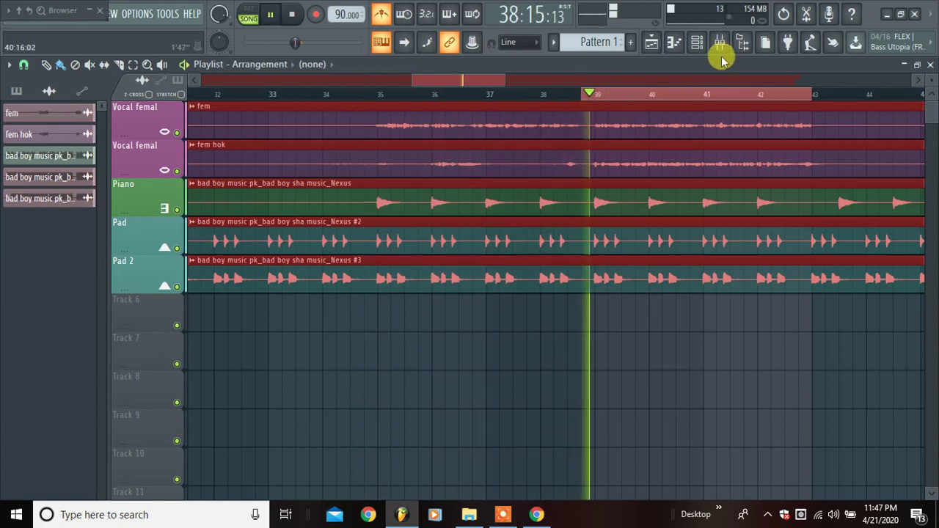
Solo the fem hok mixer track, move it to Insert 17 beyond the delay track, and stop playback
{"action": "left_click", "coordinate": [720, 42]}
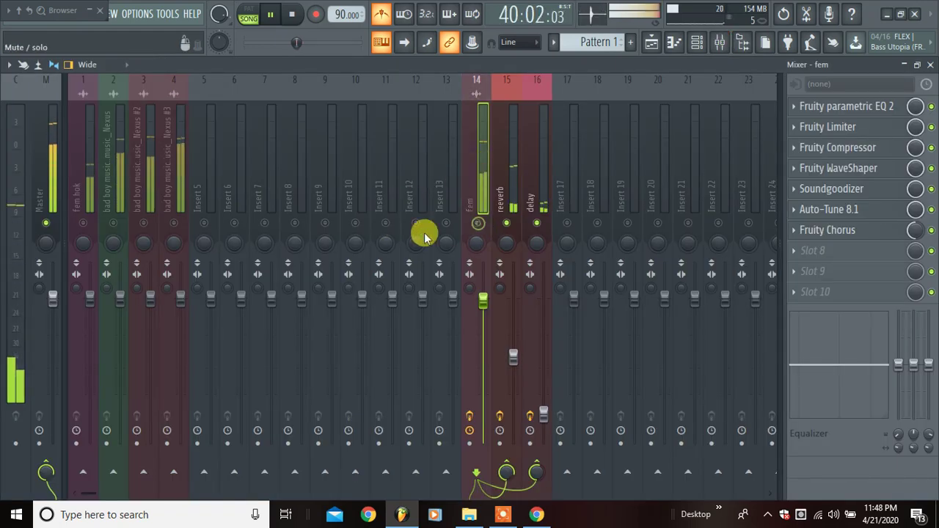
{"action": "right_click", "coordinate": [83, 222]}
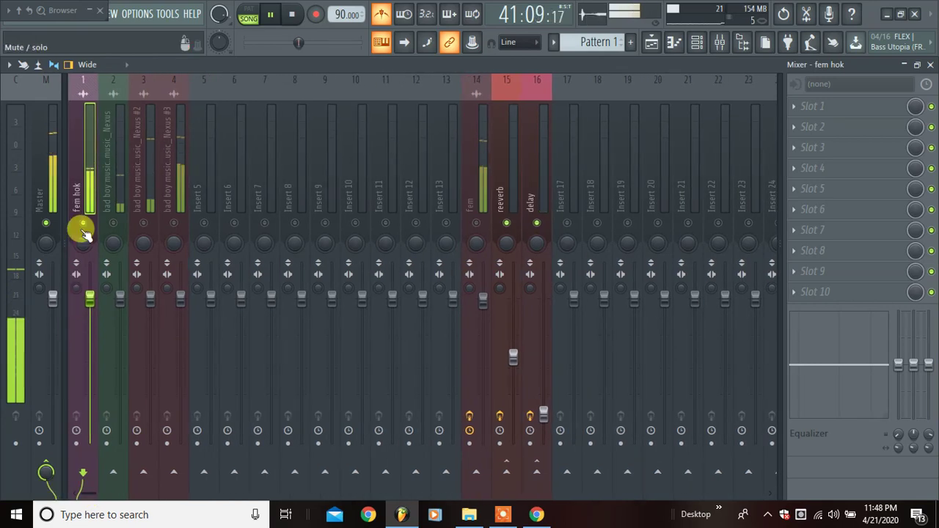
{"action": "left_click_drag", "start_coordinate": [90, 193], "coordinate": [572, 194]}
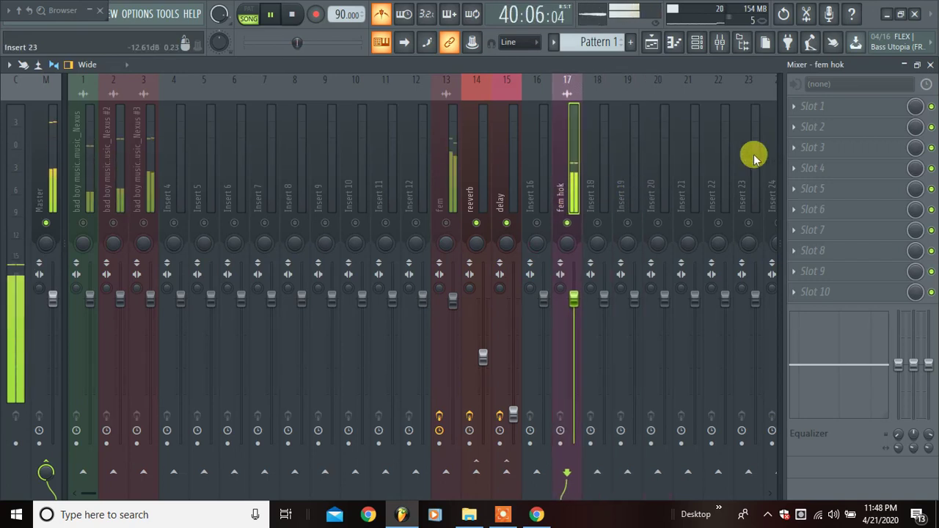
{"action": "key", "text": "space"}
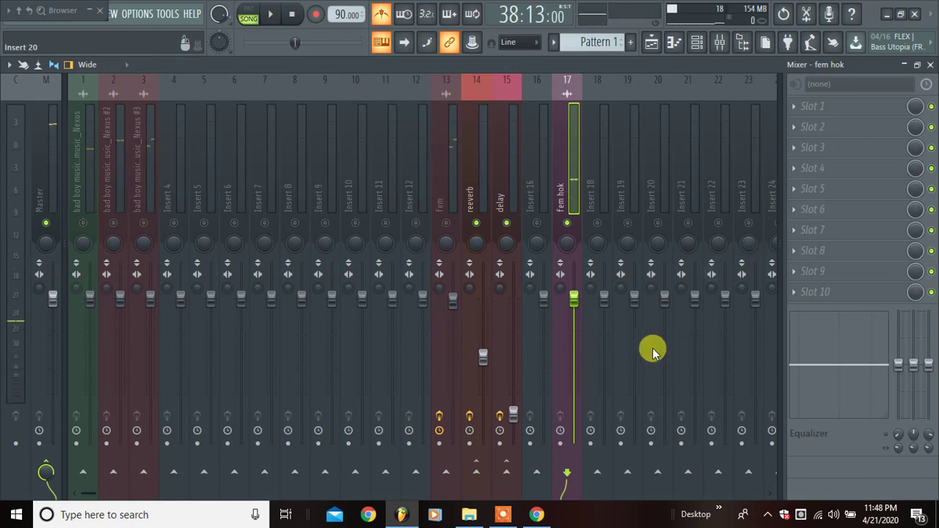
Start saving the project and create a folder named "royal fife dummy mix class" on the personal work (E:) drive
{"action": "key", "text": "ctrl+s"}
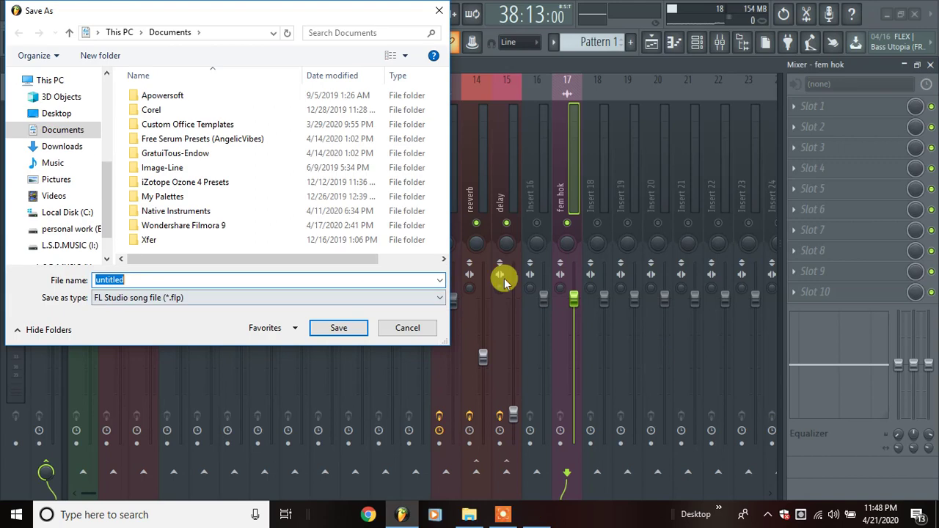
{"action": "scroll", "coordinate": [94, 200], "scroll_direction": "down", "scroll_amount": 1}
{"action": "left_click", "coordinate": [95, 196]}
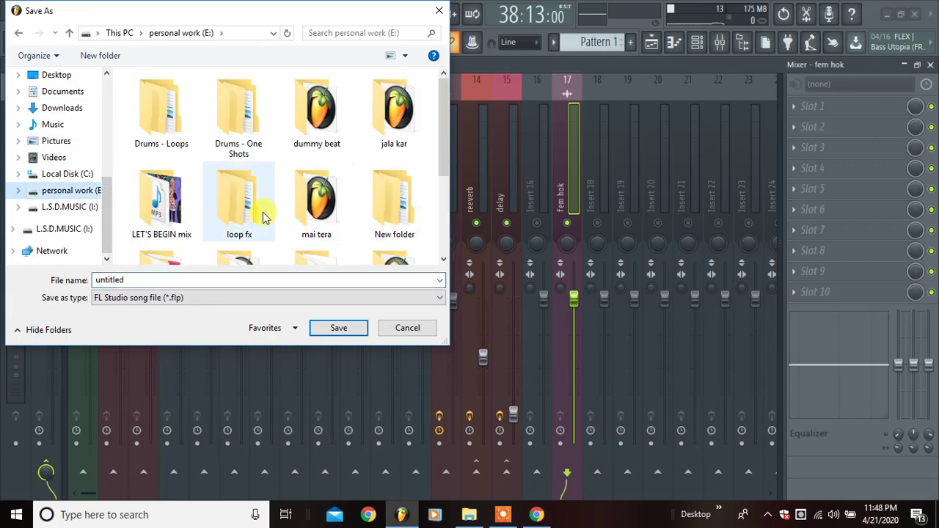
{"action": "scroll", "coordinate": [330, 212], "scroll_direction": "down", "scroll_amount": 3}
{"action": "right_click", "coordinate": [318, 223]}
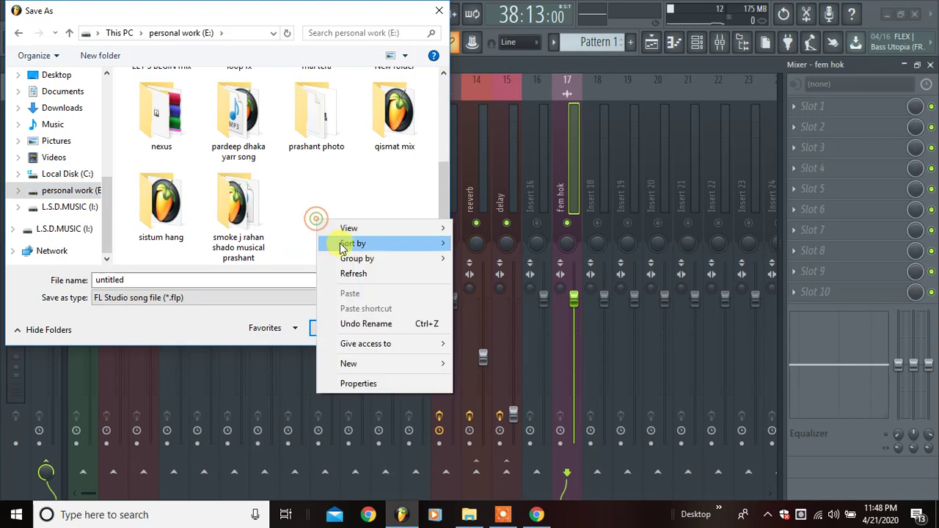
{"action": "left_click", "coordinate": [383, 363]}
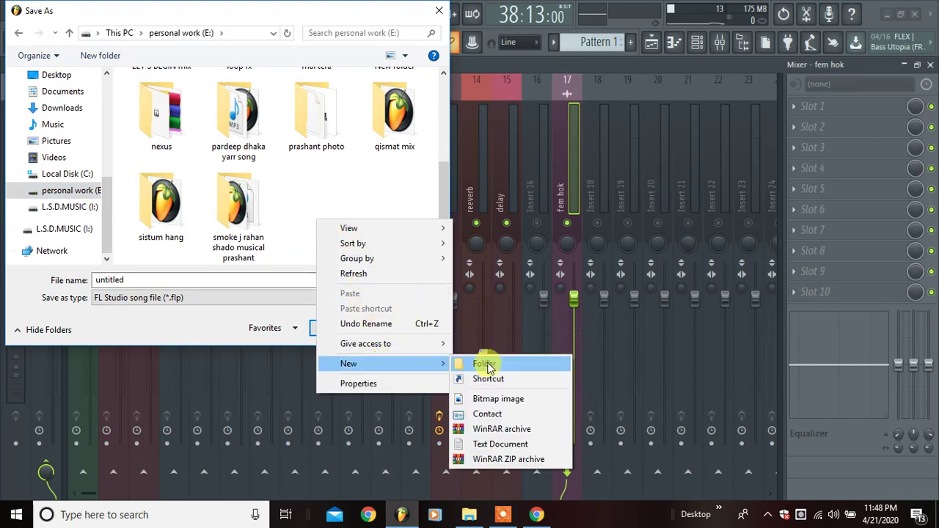
{"action": "left_click", "coordinate": [485, 363]}
{"action": "type", "text": "royal fife dummy mix class"}
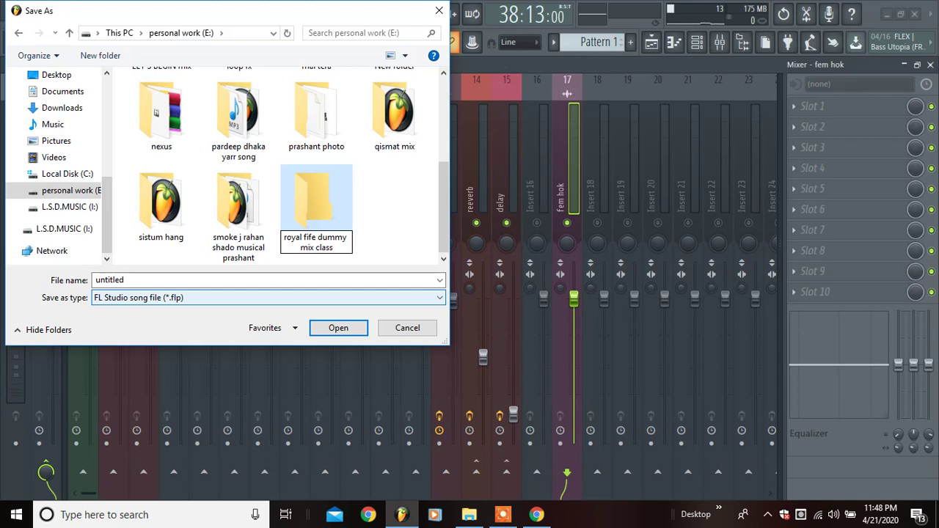
Save the project in the new folder, reusing the folder's name "royal fife dummy mix class" as the file name
{"action": "key", "text": "F2"}
{"action": "key", "text": "ctrl+c"}
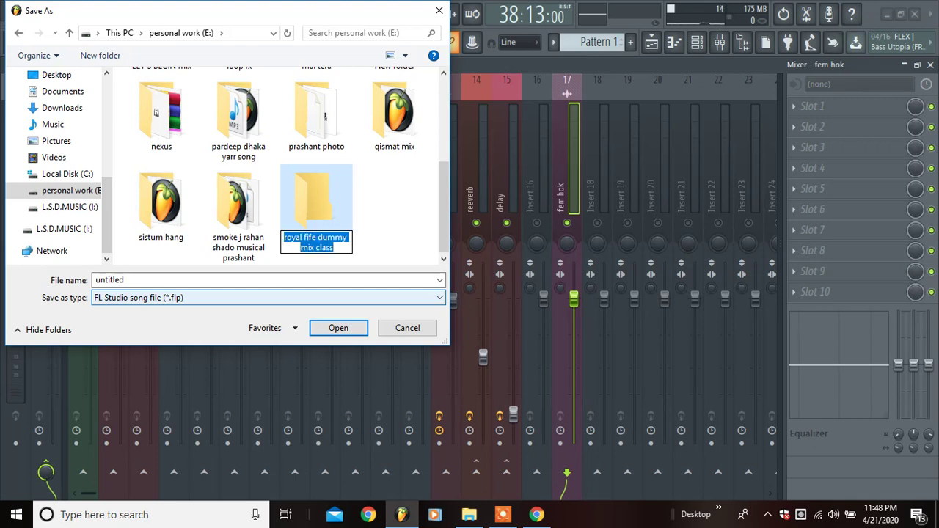
{"action": "key", "text": "Return"}
{"action": "key", "text": "Return"}
{"action": "double_click", "coordinate": [163, 280]}
{"action": "key", "text": "ctrl+v"}
{"action": "left_click", "coordinate": [360, 327]}
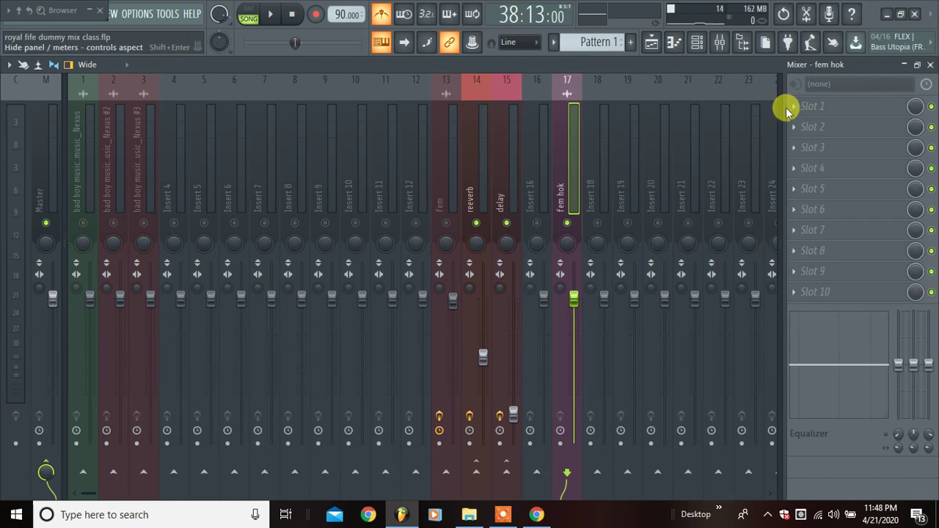
Load Fruity Parametric EQ 2 into slot 1 of the fem hok track and move its window clear of the lower mixer area
{"action": "key", "text": "space"}
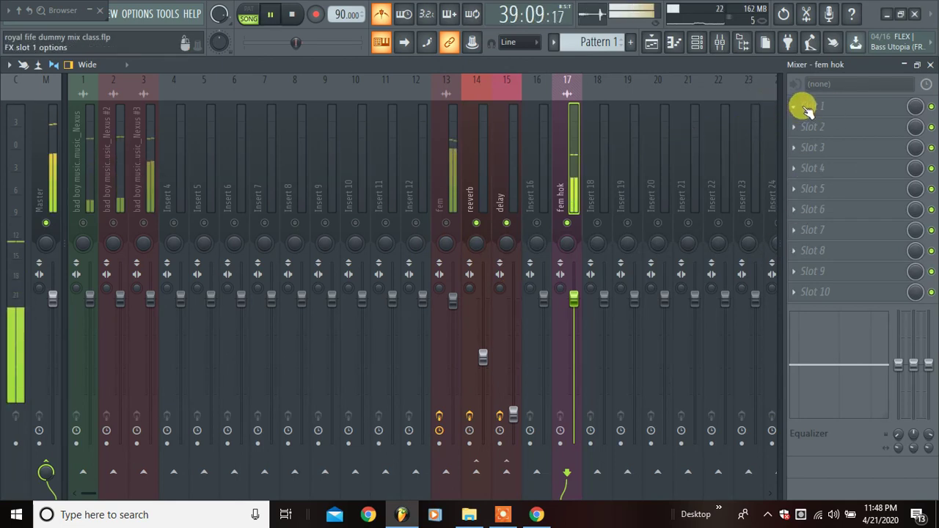
{"action": "left_click", "coordinate": [807, 108]}
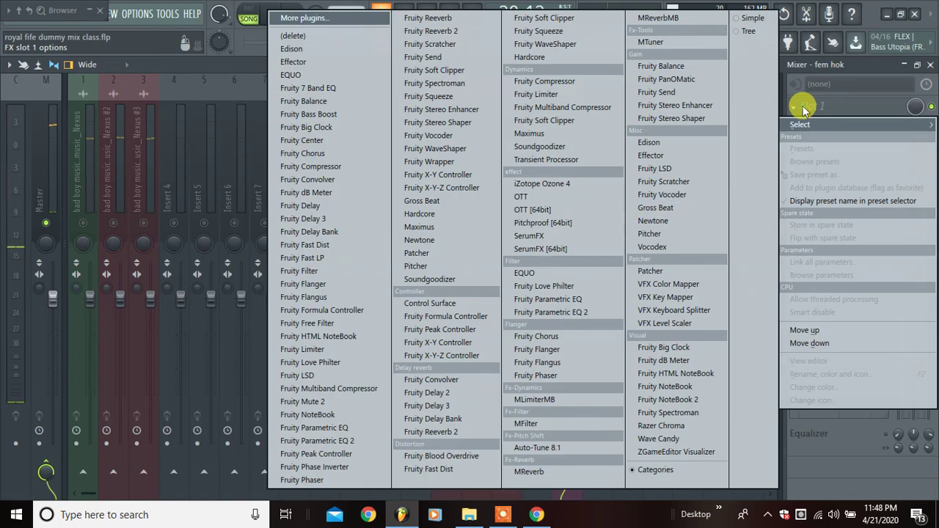
{"action": "left_click", "coordinate": [561, 312]}
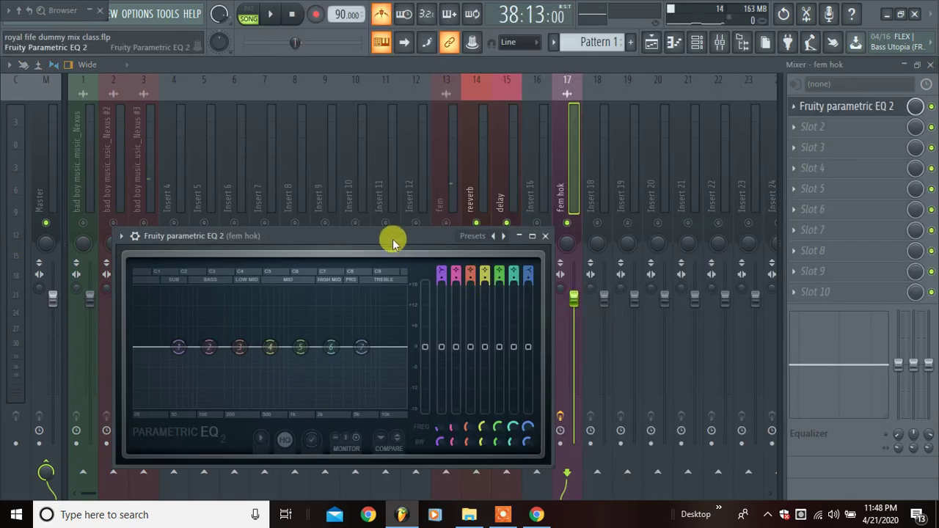
{"action": "left_click_drag", "start_coordinate": [389, 236], "coordinate": [427, 120]}
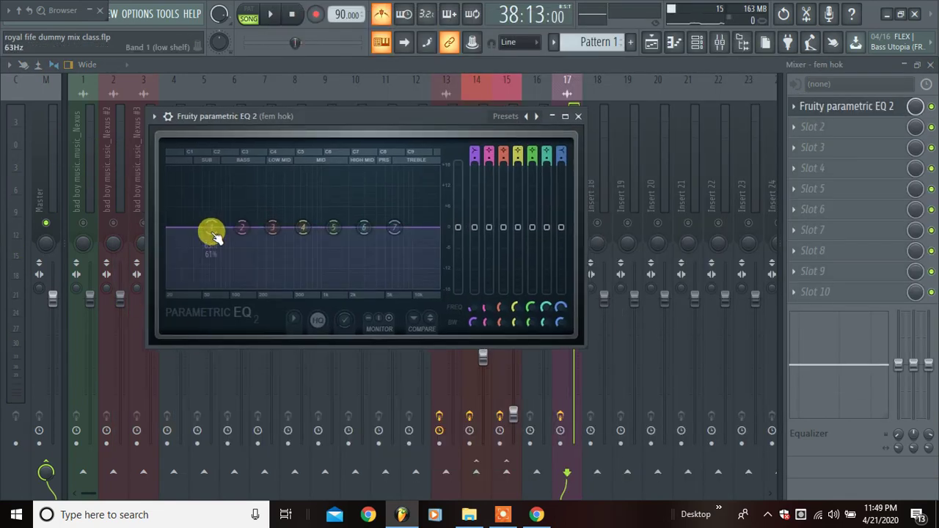
Shape EQ band 1 into a Steep 8 low cut just below 200 Hz on fem hok during playback
{"action": "left_click_drag", "start_coordinate": [213, 233], "coordinate": [207, 294]}
{"action": "key", "text": "space"}
{"action": "left_click_drag", "start_coordinate": [476, 157], "coordinate": [476, 136]}
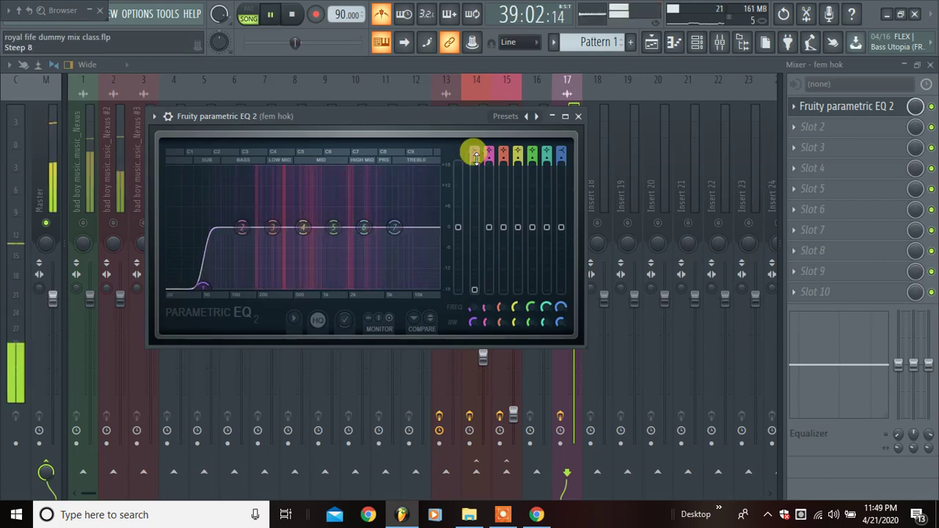
{"action": "left_click_drag", "start_coordinate": [203, 285], "coordinate": [256, 286]}
Sweep EQ bands 5 and 6 as narrow peaks, then cut each about 4 dB, near 1.2 kHz and at 2208 Hz
{"action": "left_click_drag", "start_coordinate": [334, 228], "coordinate": [329, 168]}
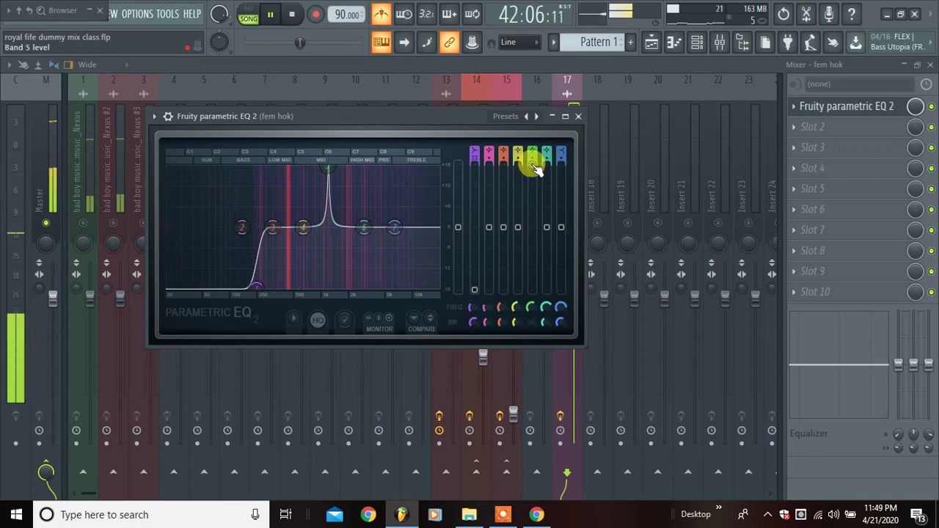
{"action": "left_click_drag", "start_coordinate": [533, 165], "coordinate": [533, 228]}
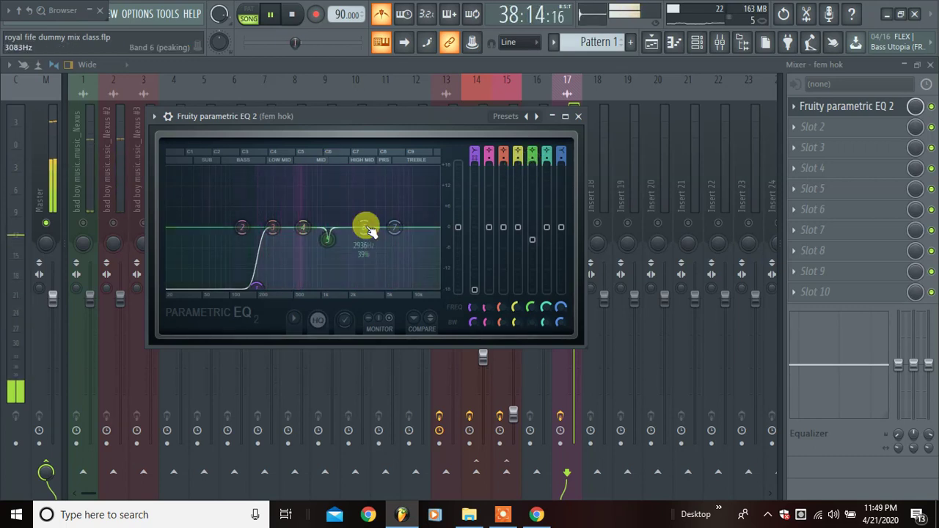
{"action": "left_click_drag", "start_coordinate": [364, 228], "coordinate": [354, 171]}
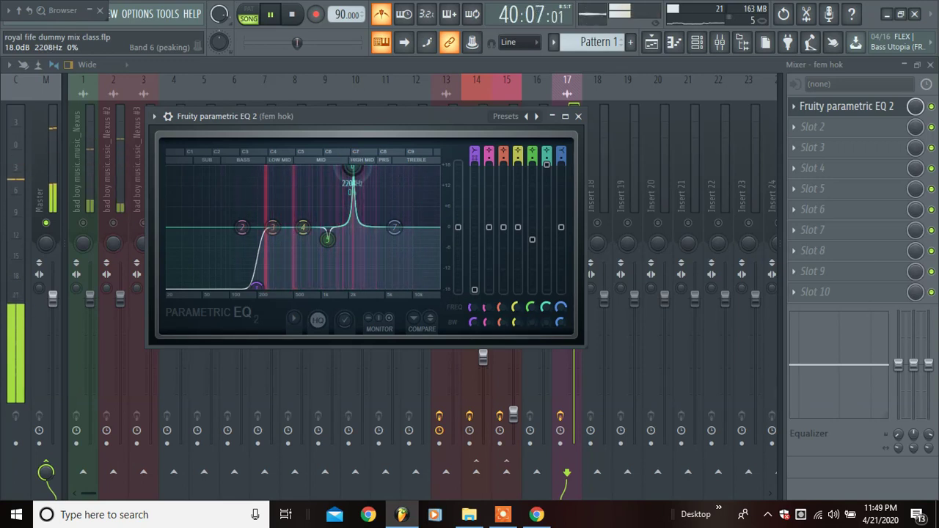
{"action": "scroll", "coordinate": [549, 168], "scroll_direction": "down", "scroll_amount": 5}
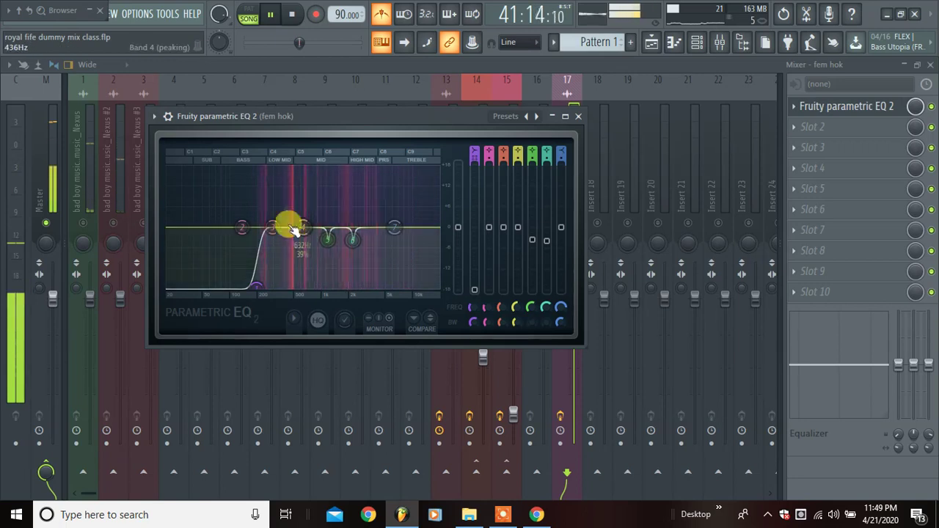
Sweep EQ band 4 as a narrow peak on fem hok, then cut it about 4 dB near 900 Hz
{"action": "left_click_drag", "start_coordinate": [302, 227], "coordinate": [311, 170]}
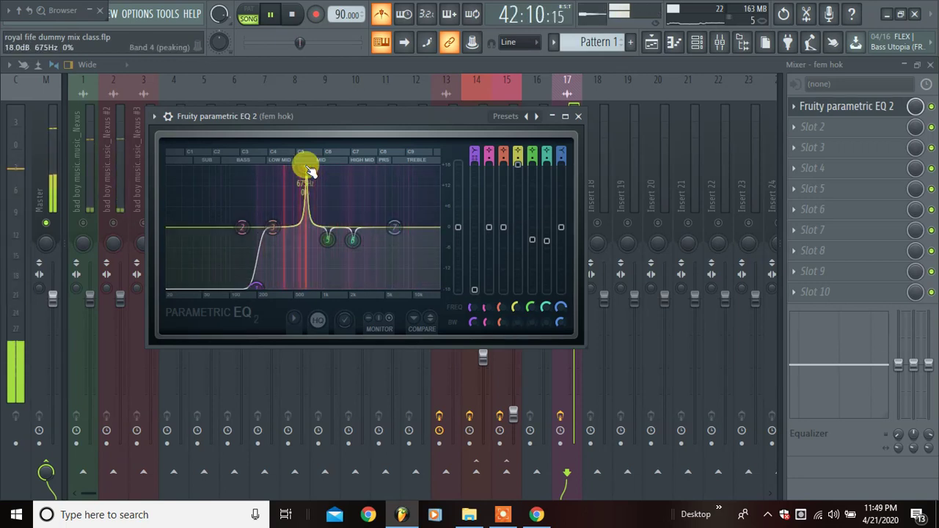
{"action": "key", "text": "space"}
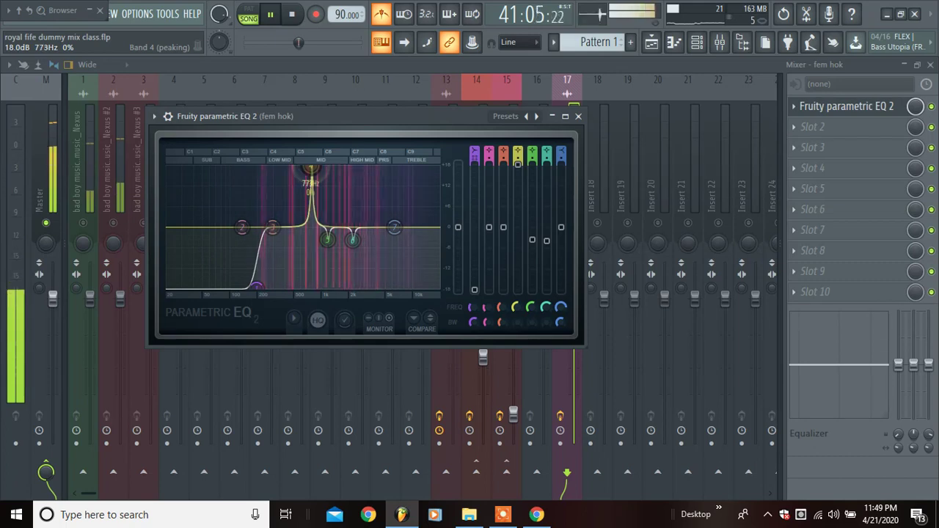
{"action": "left_click_drag", "start_coordinate": [316, 168], "coordinate": [317, 168]}
{"action": "mouse_move", "coordinate": [521, 172]}
{"action": "left_mouse_down"}
{"action": "mouse_move", "coordinate": [521, 228]}
{"action": "mouse_move", "coordinate": [505, 229]}
{"action": "mouse_move", "coordinate": [504, 178]}
{"action": "left_mouse_up"}
Sweep EQ bands 3 and 2 as narrow peaks, then cut them slightly at 436 Hz and near 270 Hz
{"action": "scroll", "coordinate": [272, 189], "scroll_direction": "down", "scroll_amount": 7}
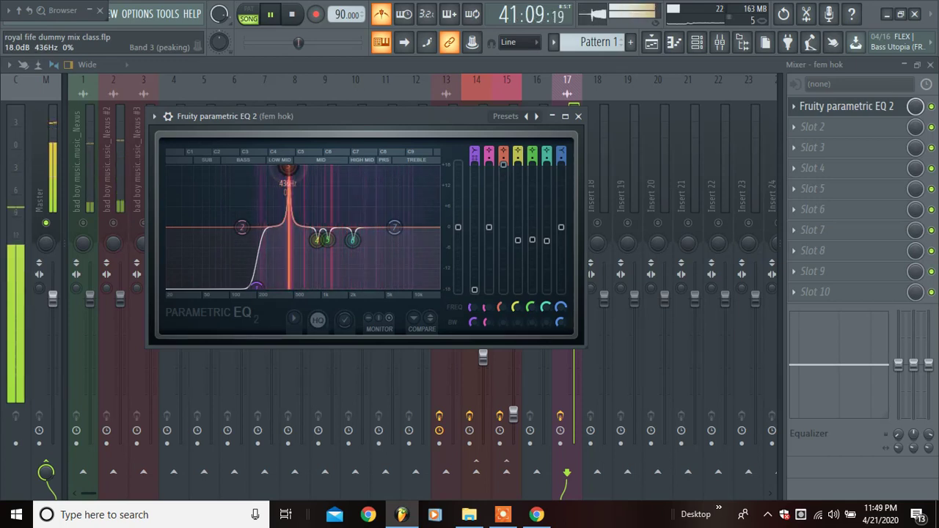
{"action": "left_click_drag", "start_coordinate": [504, 164], "coordinate": [504, 238]}
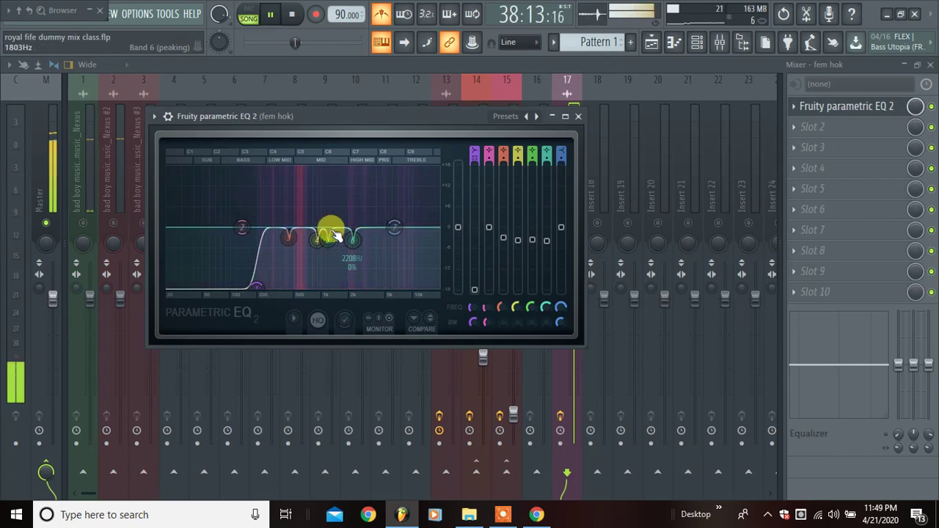
{"action": "scroll", "coordinate": [241, 229], "scroll_direction": "down", "scroll_amount": 5}
{"action": "left_click_drag", "start_coordinate": [241, 229], "coordinate": [270, 168]}
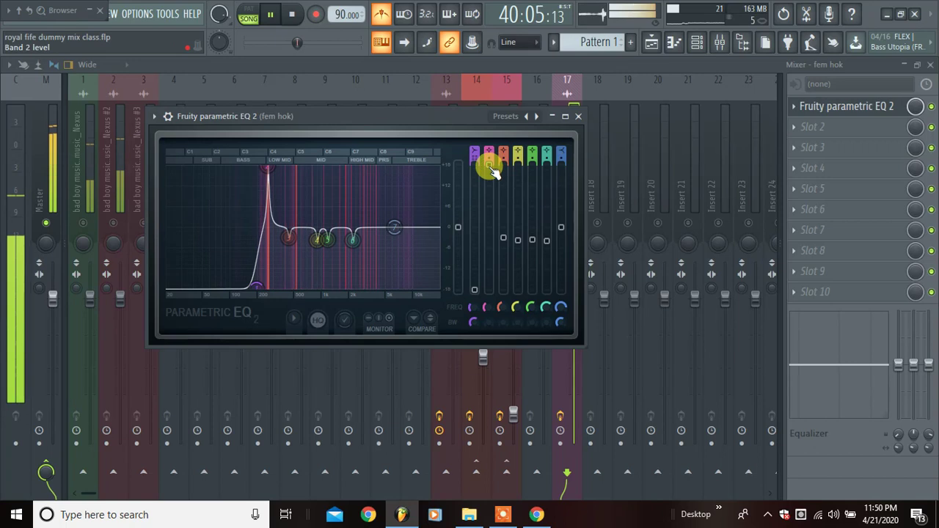
{"action": "left_click_drag", "start_coordinate": [488, 168], "coordinate": [488, 229]}
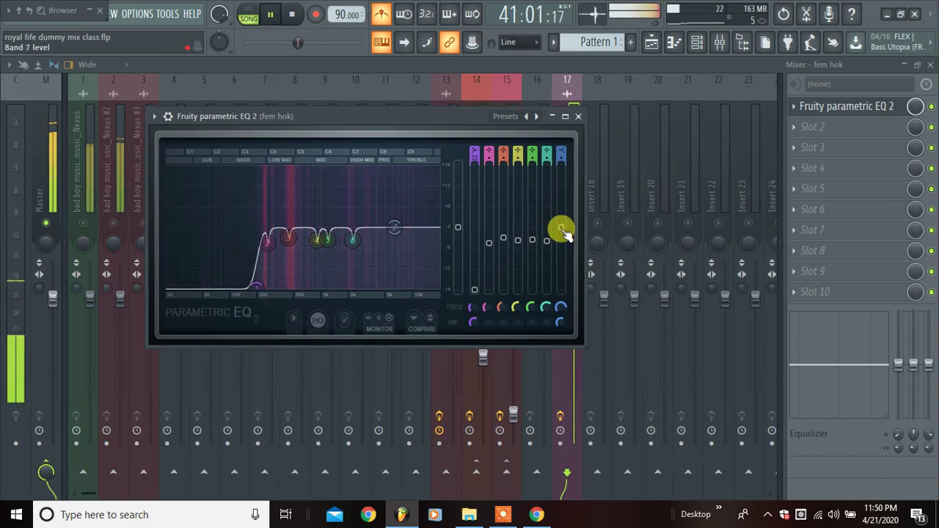
Change EQ band 7 to peaking and boost it about 4 dB around 8 kHz
{"action": "left_click_drag", "start_coordinate": [561, 227], "coordinate": [560, 218]}
{"action": "left_click_drag", "start_coordinate": [562, 151], "coordinate": [560, 160]}
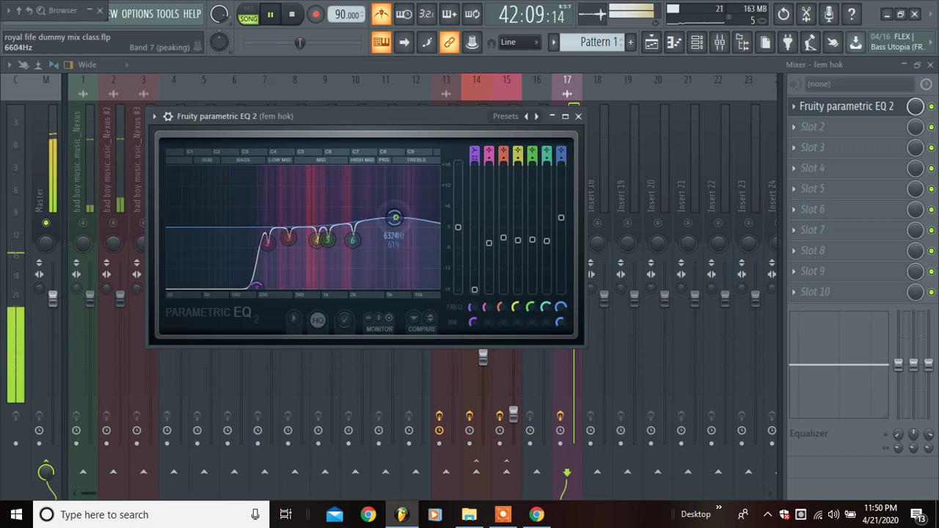
{"action": "left_click", "coordinate": [560, 214]}
{"action": "left_click_drag", "start_coordinate": [562, 215], "coordinate": [562, 213]}
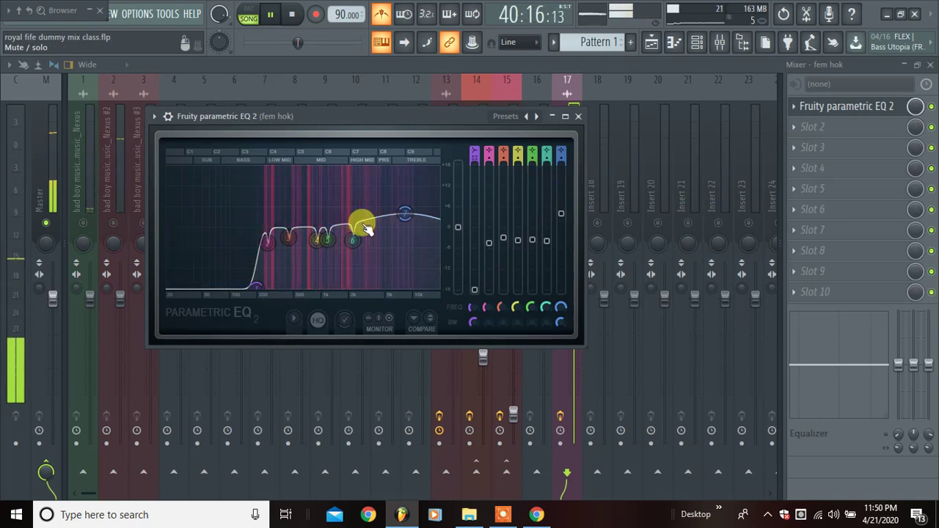
Stop playback, fine-tune EQ band 7's boost to 4.0 dB at 8248 Hz and close the equalizer
{"action": "key", "text": "space"}
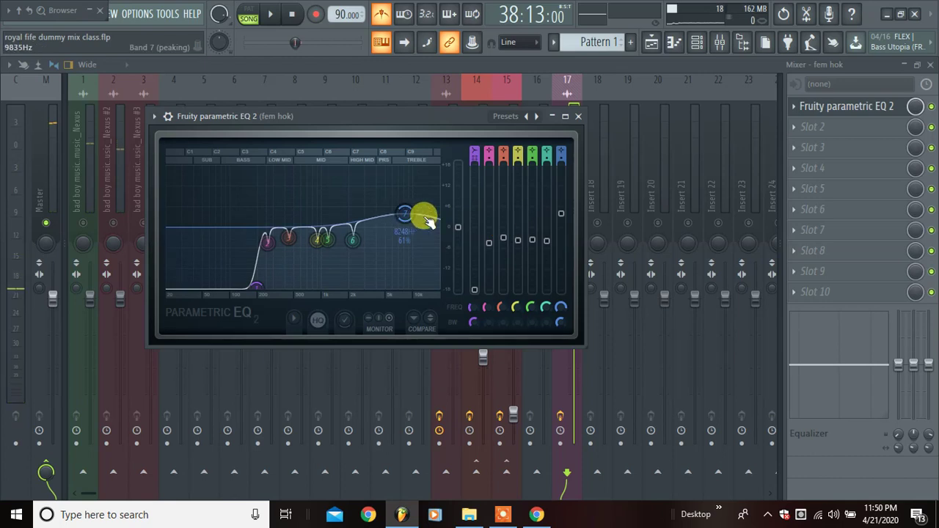
{"action": "left_click_drag", "start_coordinate": [562, 214], "coordinate": [562, 213]}
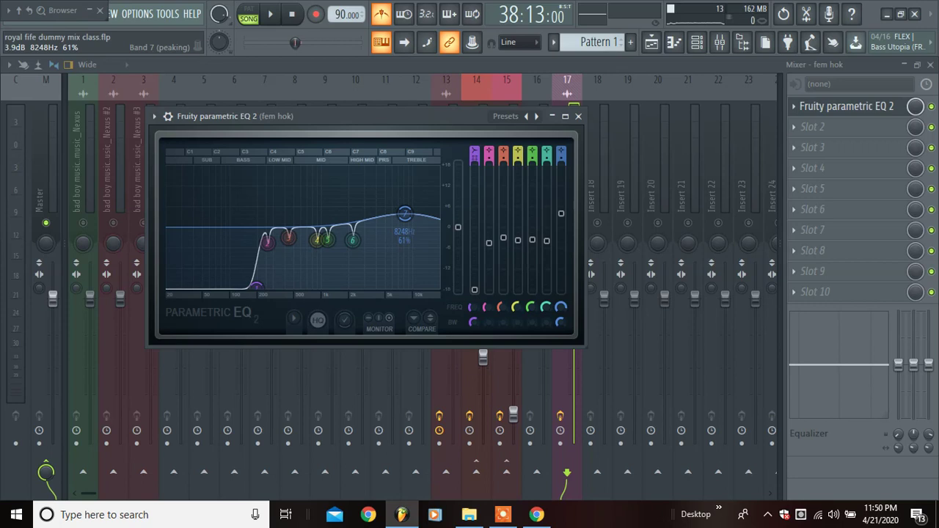
{"action": "left_click_drag", "start_coordinate": [561, 213], "coordinate": [561, 213]}
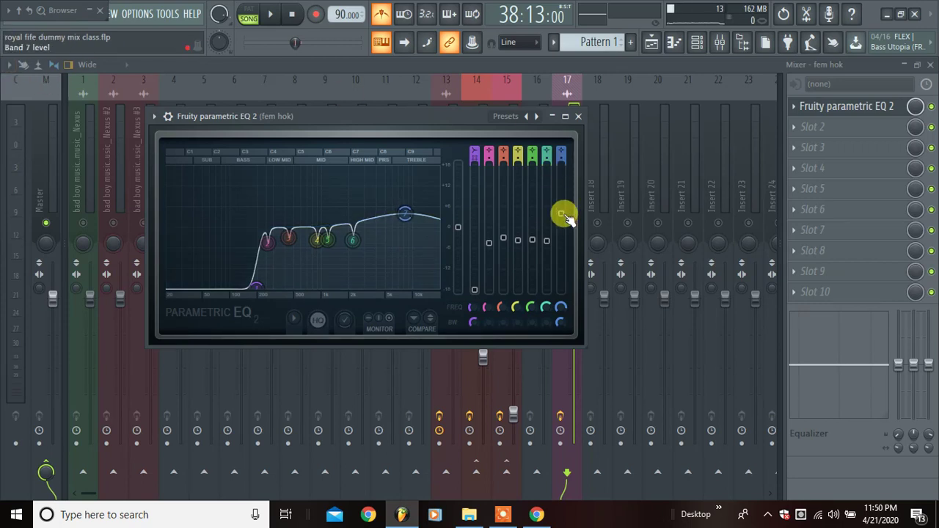
{"action": "left_click_drag", "start_coordinate": [563, 215], "coordinate": [562, 213]}
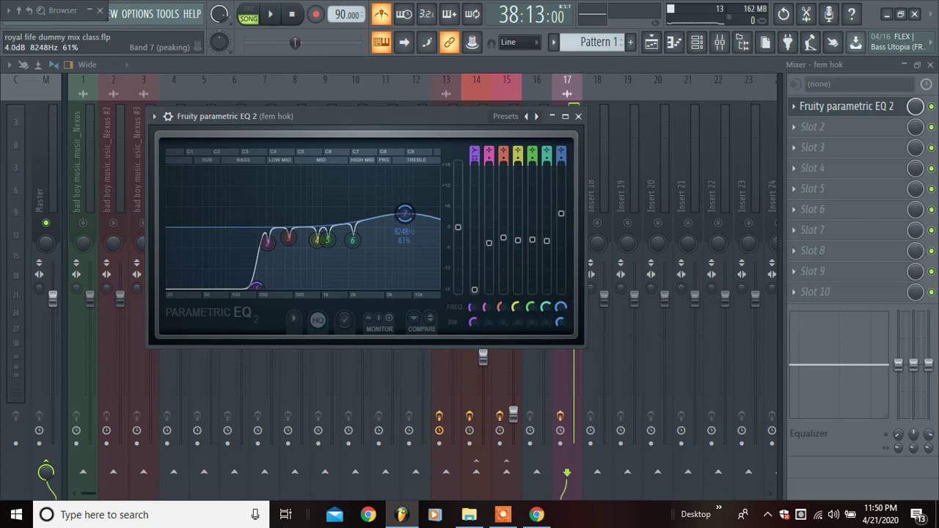
{"action": "left_click", "coordinate": [578, 116]}
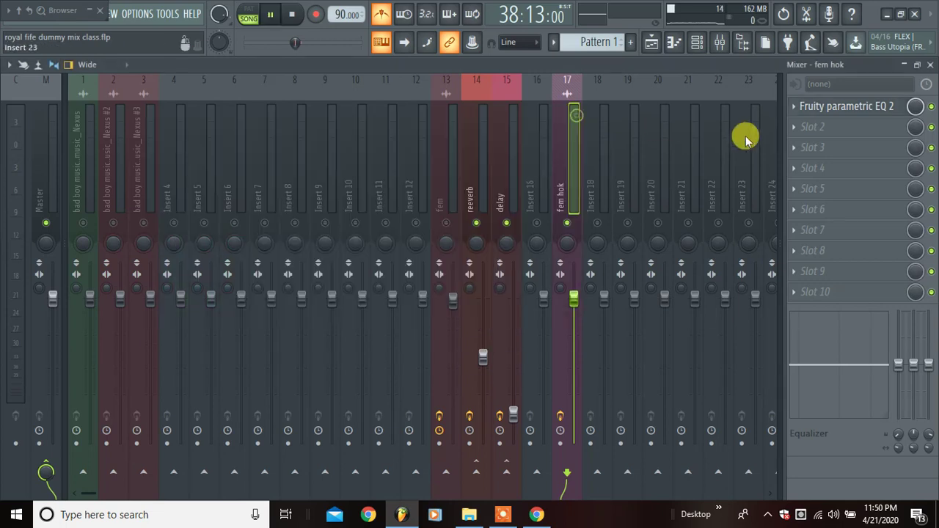
Add Fruity Limiter to effect slot 2 of the fem hok track and adjust its limiter ceiling
{"action": "left_click", "coordinate": [836, 131]}
{"action": "left_click", "coordinate": [539, 99]}
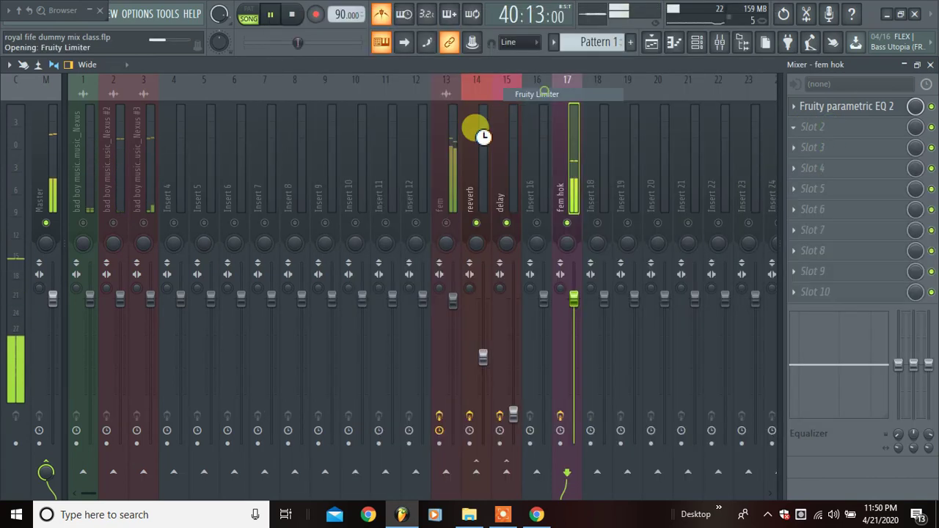
{"action": "left_click_drag", "start_coordinate": [330, 252], "coordinate": [333, 91]}
{"action": "left_click_drag", "start_coordinate": [235, 242], "coordinate": [236, 273]}
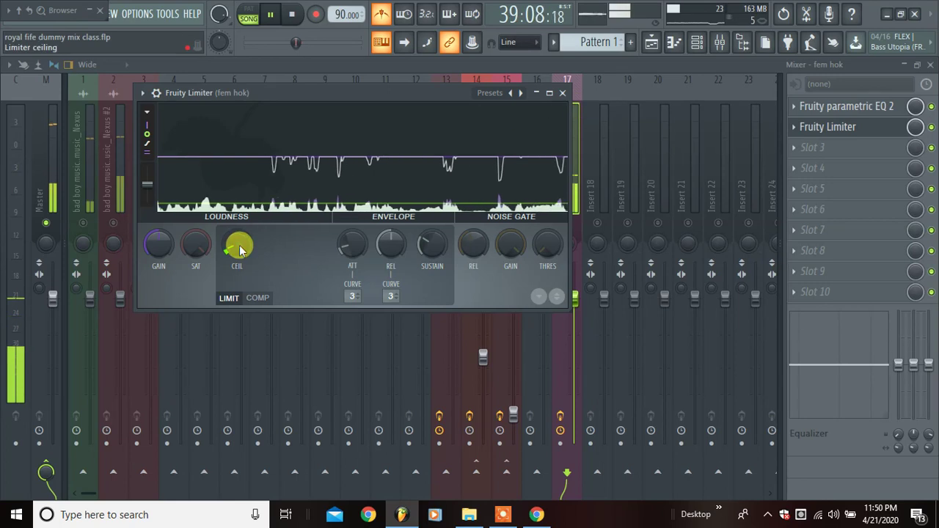
{"action": "left_click", "coordinate": [563, 93]}
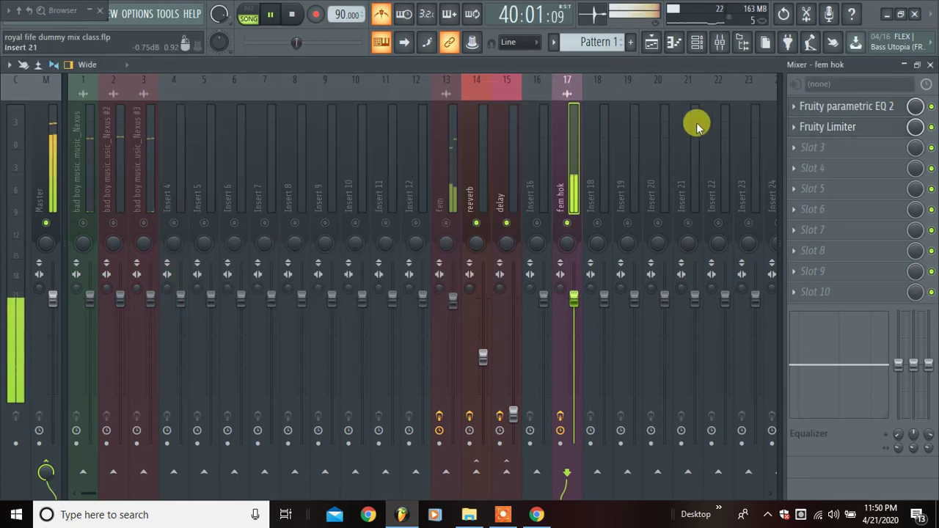
Add Fruity Compressor to effect slot 3 of fem hok and set its threshold to -21.0 dB
{"action": "left_click", "coordinate": [802, 149]}
{"action": "left_click", "coordinate": [562, 84]}
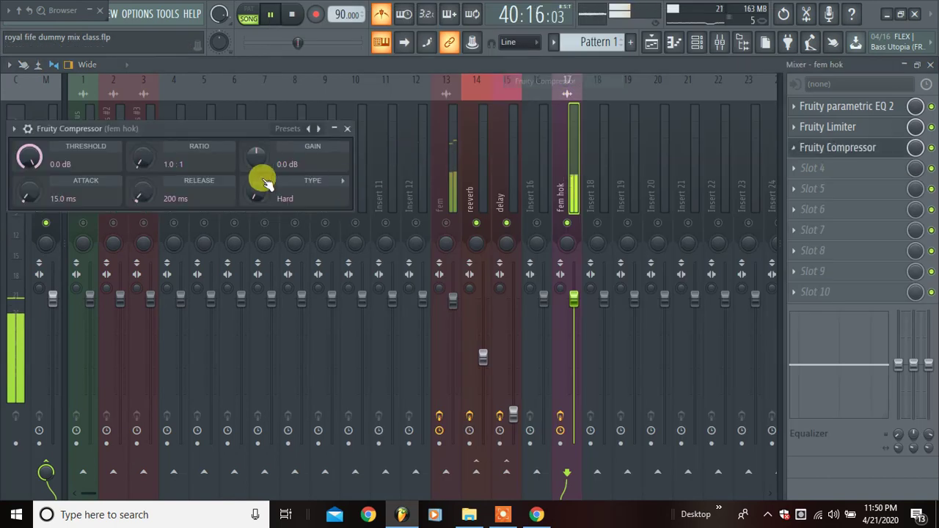
{"action": "left_click_drag", "start_coordinate": [209, 132], "coordinate": [411, 132]}
{"action": "left_click_drag", "start_coordinate": [236, 158], "coordinate": [237, 202]}
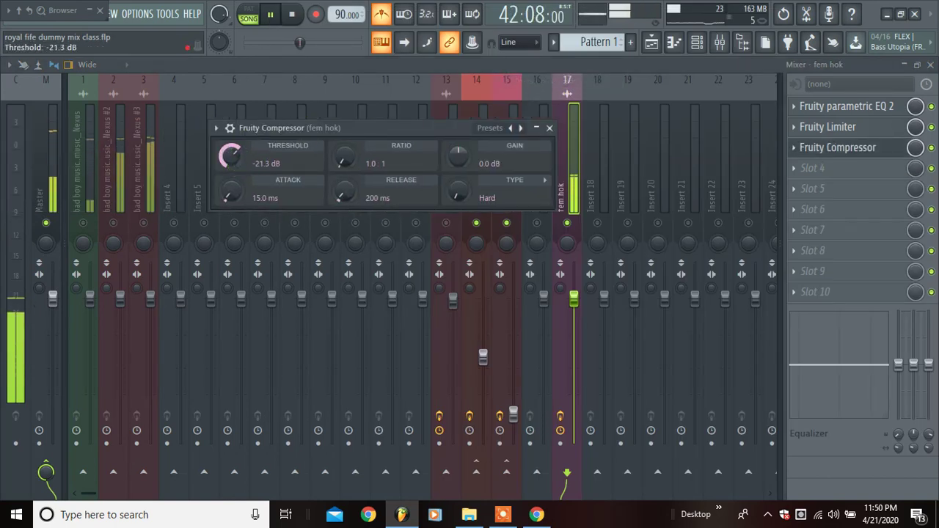
{"action": "left_click_drag", "start_coordinate": [237, 211], "coordinate": [236, 209]}
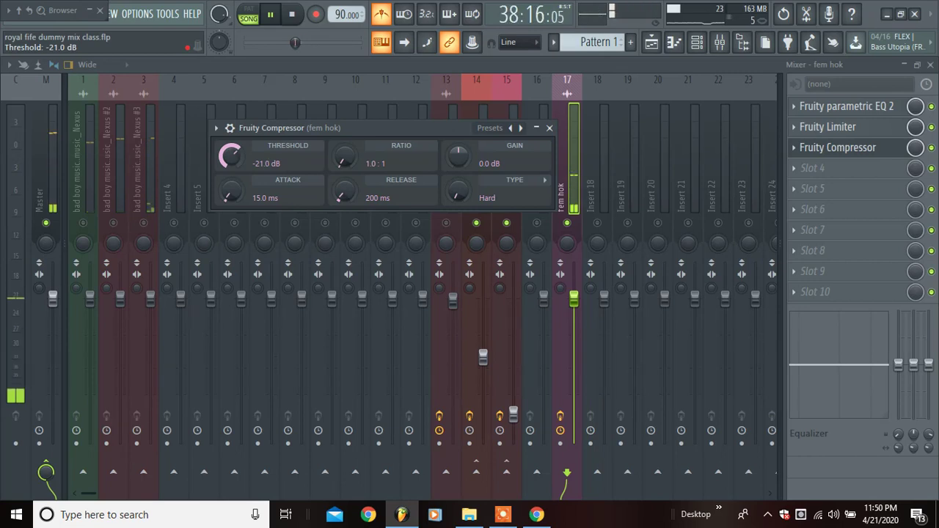
Set the compressor to a 2.1:1 ratio, Soft type, 6.1 dB gain and 21.3 ms attack
{"action": "left_click_drag", "start_coordinate": [468, 192], "coordinate": [468, 183]}
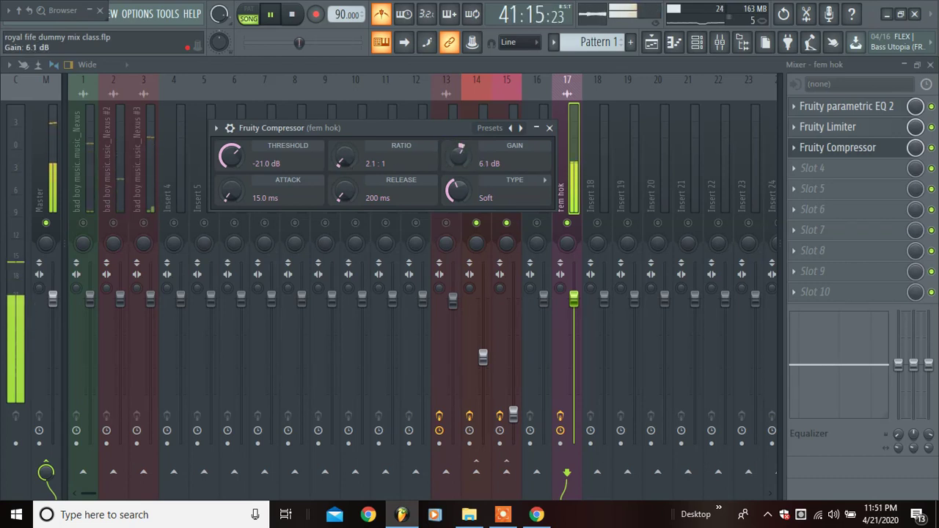
{"action": "left_click_drag", "start_coordinate": [459, 152], "coordinate": [460, 154]}
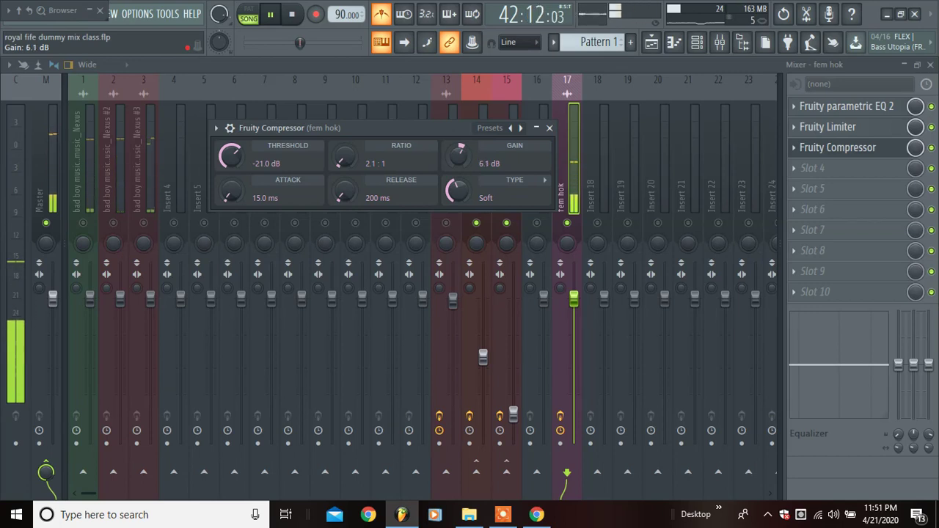
{"action": "left_click_drag", "start_coordinate": [222, 198], "coordinate": [222, 194]}
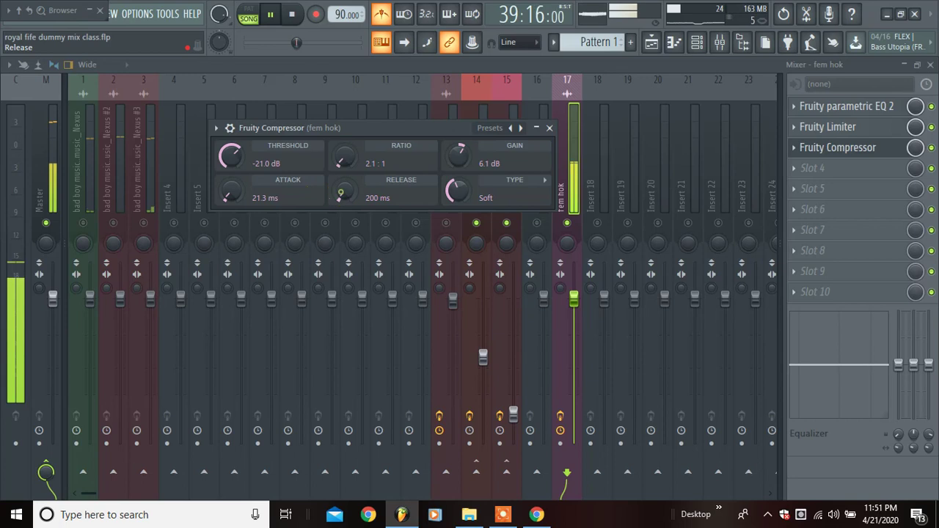
{"action": "left_click", "coordinate": [549, 129]}
Add Fruity WaveShaper to effect slot 4 of fem hok and slightly adjust its settings
{"action": "left_click", "coordinate": [822, 172]}
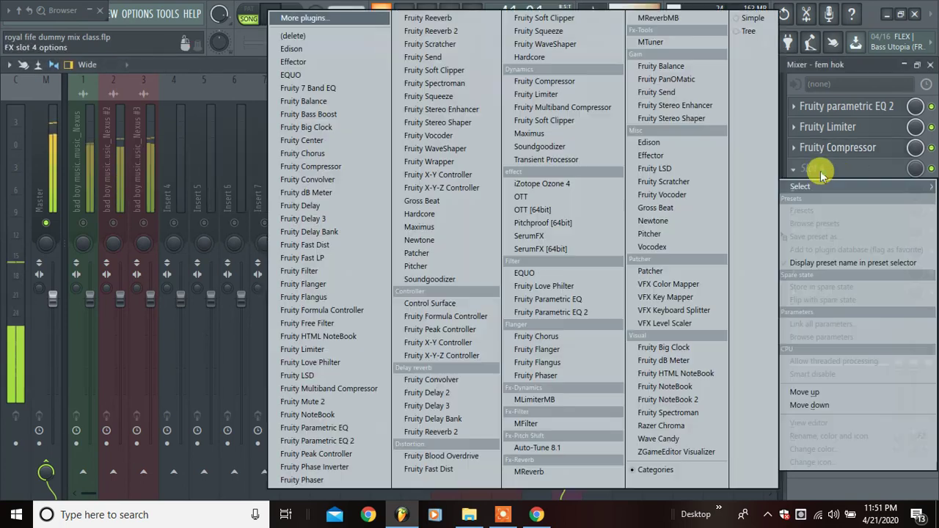
{"action": "left_click", "coordinate": [449, 148]}
{"action": "mouse_move", "coordinate": [207, 160]}
{"action": "left_mouse_down"}
{"action": "mouse_move", "coordinate": [168, 184]}
{"action": "mouse_move", "coordinate": [169, 163]}
{"action": "mouse_move", "coordinate": [160, 160]}
{"action": "mouse_move", "coordinate": [179, 147]}
{"action": "mouse_move", "coordinate": [207, 148]}
{"action": "left_mouse_up"}
{"action": "left_click", "coordinate": [300, 150]}
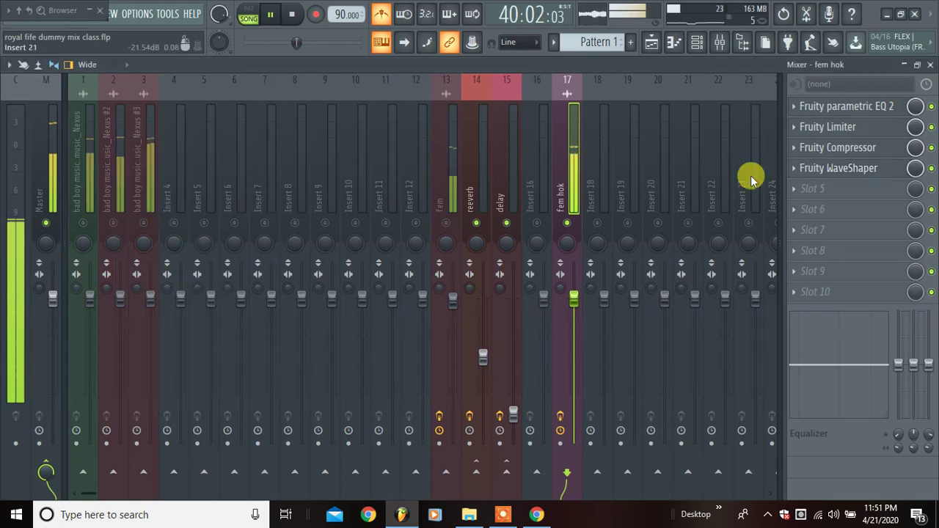
Add Soundgoodizer to effect slot 5 at a low amount in mode A, and slightly lower the fem hok track's volume
{"action": "left_click", "coordinate": [812, 189]}
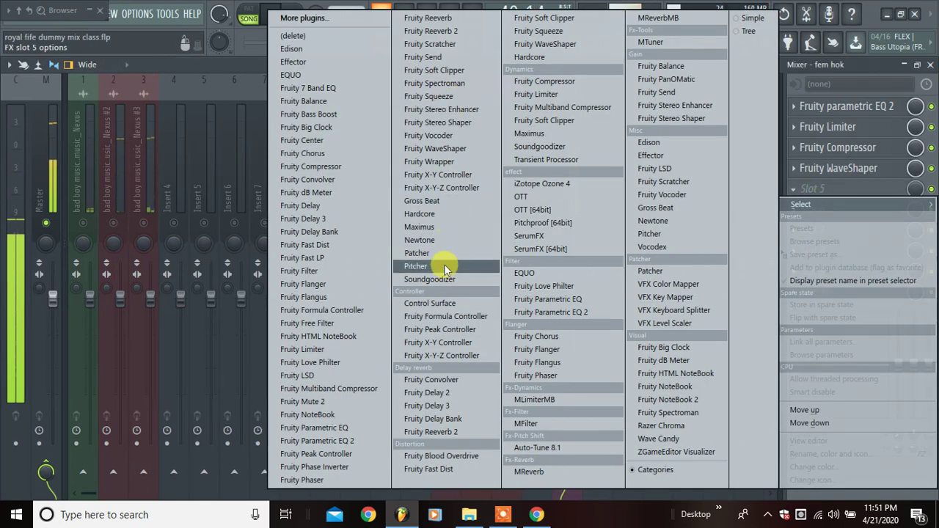
{"action": "left_click", "coordinate": [444, 285]}
{"action": "left_click_drag", "start_coordinate": [92, 163], "coordinate": [254, 164]}
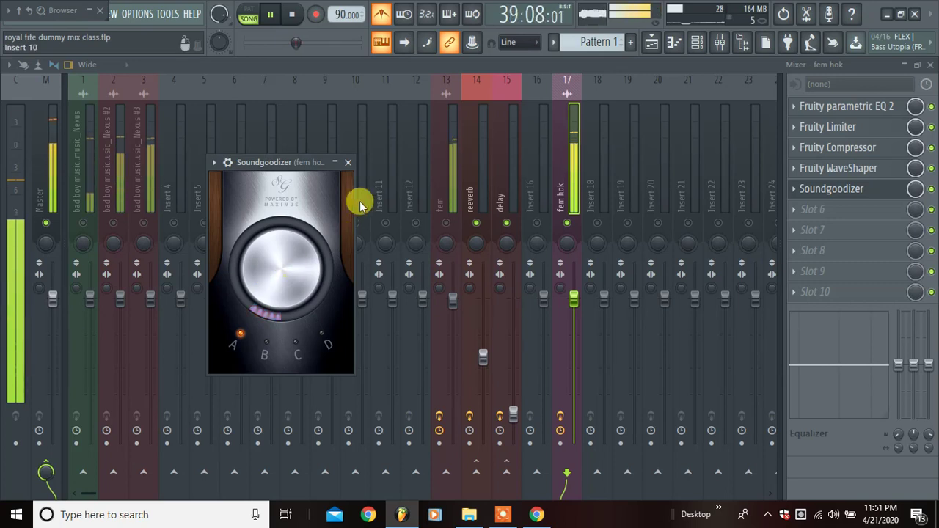
{"action": "left_click", "coordinate": [348, 163]}
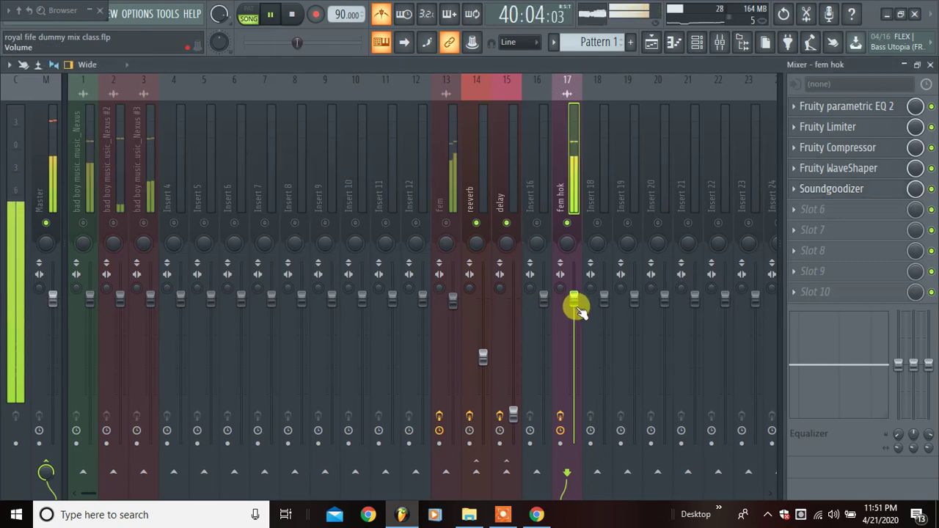
{"action": "left_click_drag", "start_coordinate": [580, 311], "coordinate": [580, 314]}
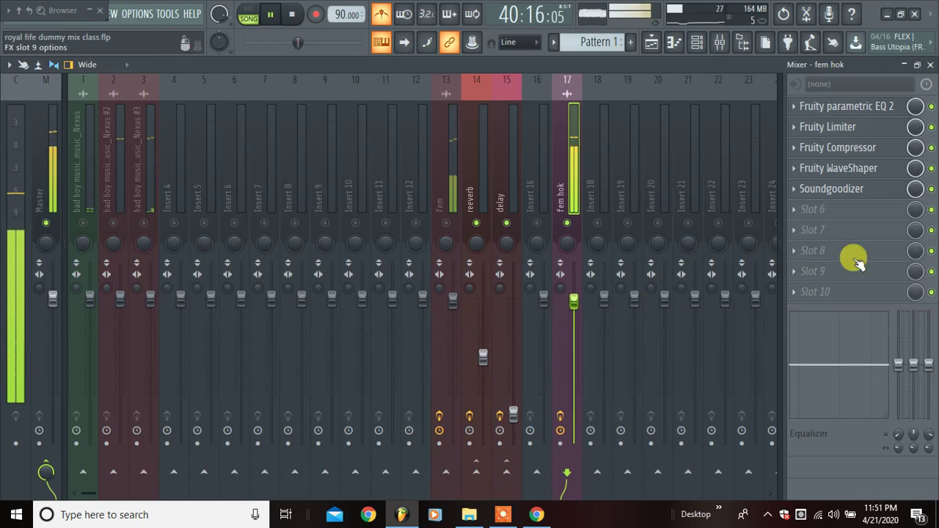
Add Auto-Tune 8.1 to effect slot 6 of the fem hok track and stop playback
{"action": "left_click", "coordinate": [799, 210]}
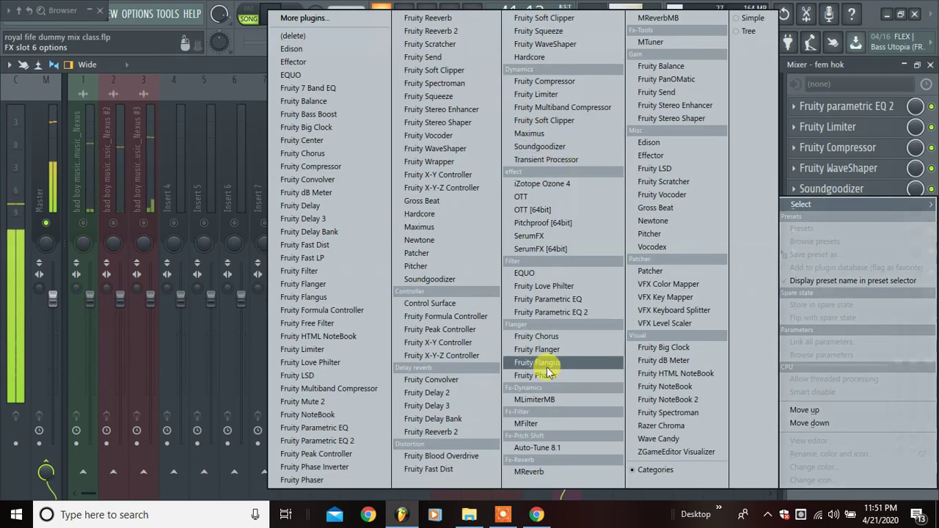
{"action": "left_click", "coordinate": [556, 447]}
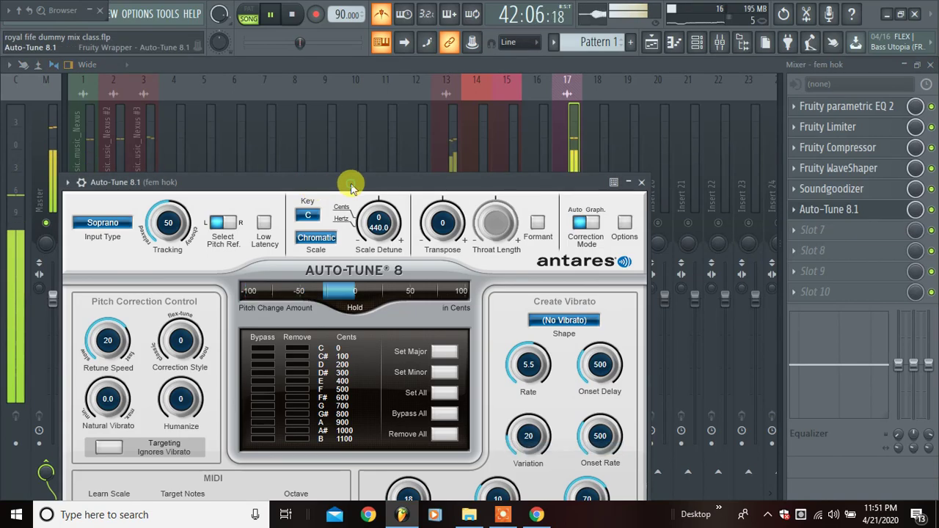
{"action": "left_click_drag", "start_coordinate": [352, 182], "coordinate": [349, 97]}
{"action": "key", "text": "space"}
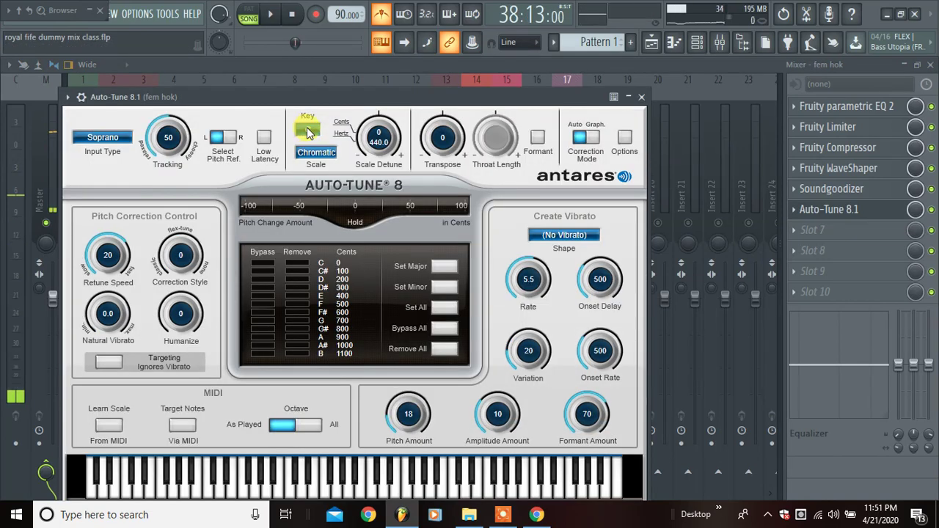
Set the Auto-Tune key to F and the scale to Major
{"action": "left_click", "coordinate": [308, 132]}
{"action": "left_click", "coordinate": [329, 214]}
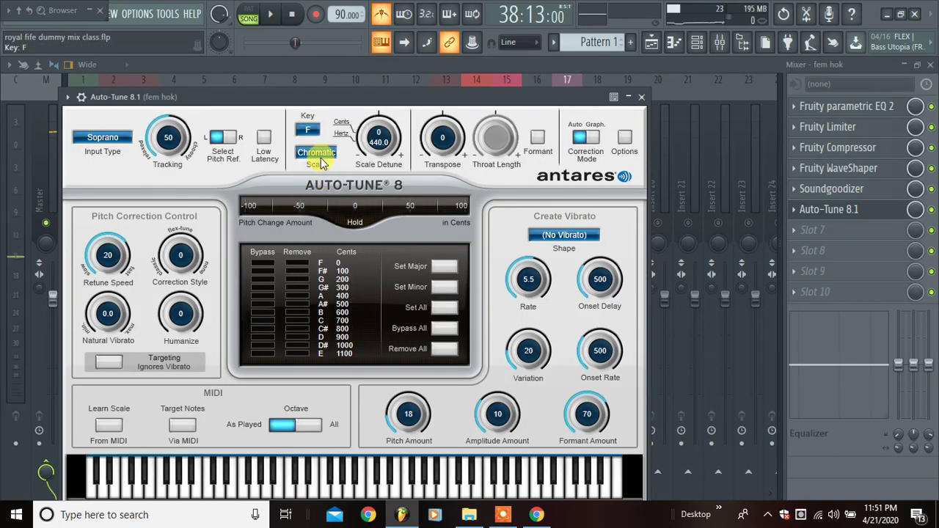
{"action": "left_click", "coordinate": [321, 163]}
{"action": "left_click", "coordinate": [314, 105]}
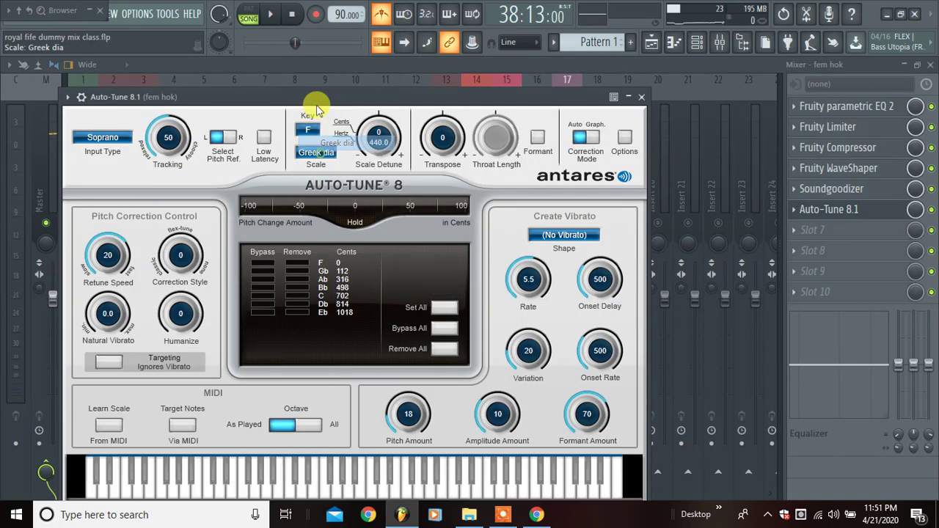
{"action": "left_click", "coordinate": [315, 152]}
{"action": "left_click", "coordinate": [331, 67]}
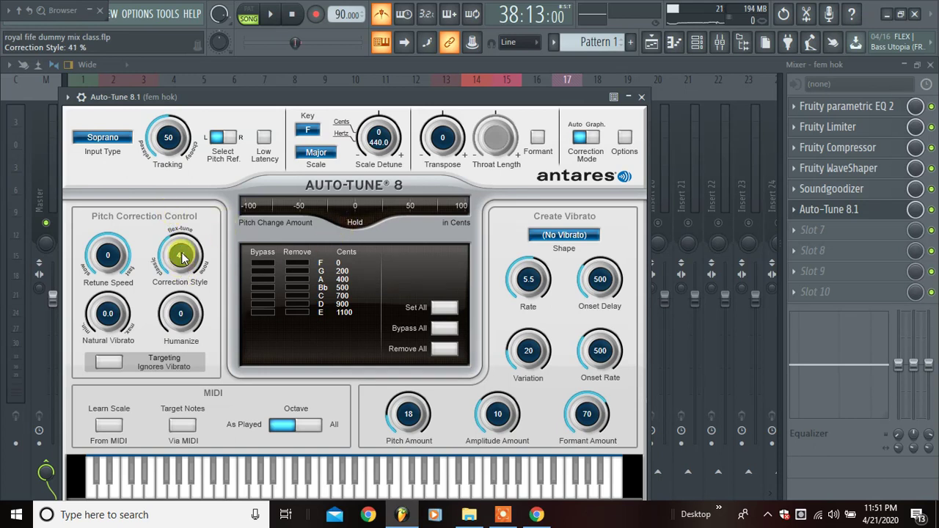
Set Auto-Tune's retune speed to 0, correction style to 41, tracking to 1 and input type to Low Male, and audition it
{"action": "left_click_drag", "start_coordinate": [169, 136], "coordinate": [217, 6]}
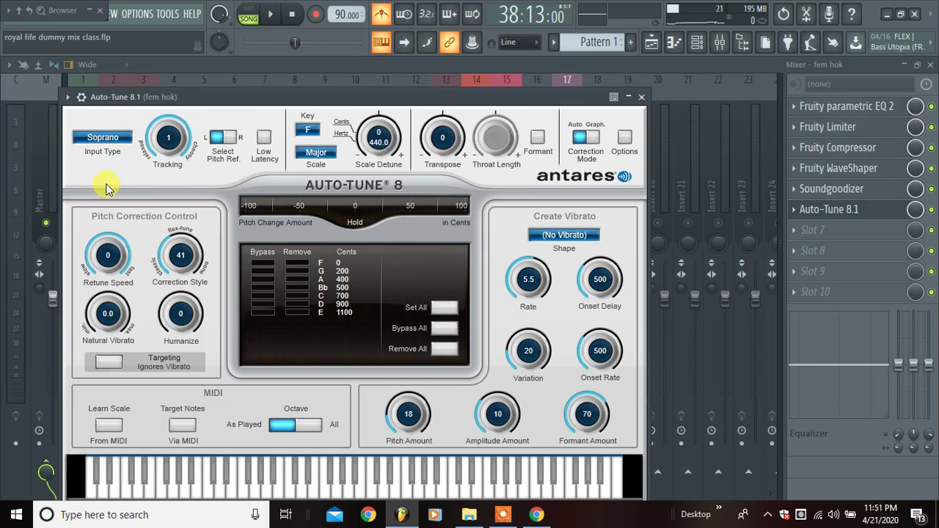
{"action": "left_click", "coordinate": [103, 139]}
{"action": "left_click", "coordinate": [110, 168]}
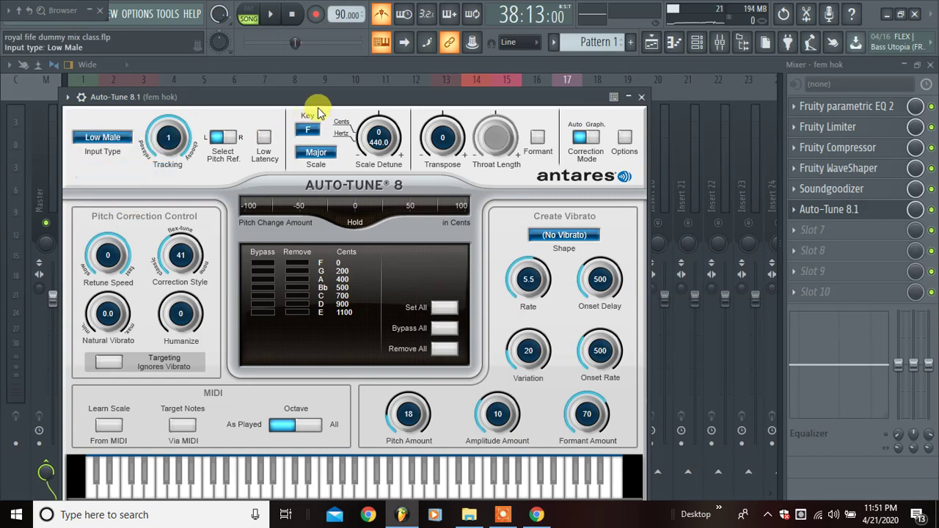
{"action": "left_click_drag", "start_coordinate": [331, 97], "coordinate": [380, 130]}
{"action": "key", "text": "space"}
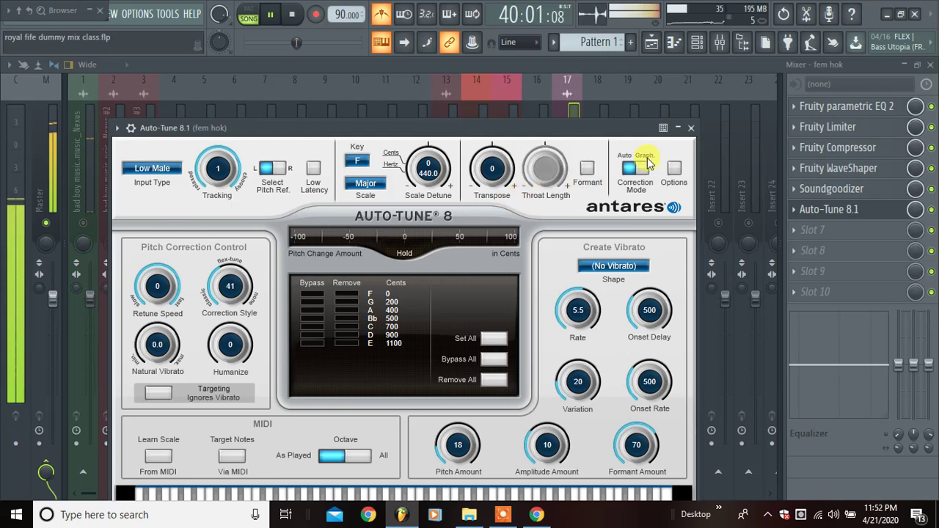
{"action": "left_click", "coordinate": [693, 130]}
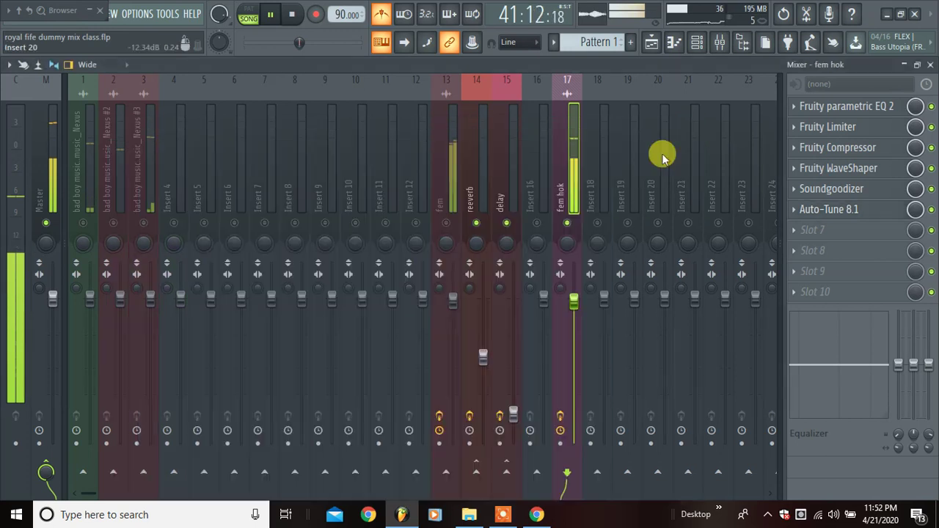
Add Fruity Chorus to effect slot 7 of fem hok, reduce its mix level to 50% and audition the result
{"action": "left_click", "coordinate": [830, 229]}
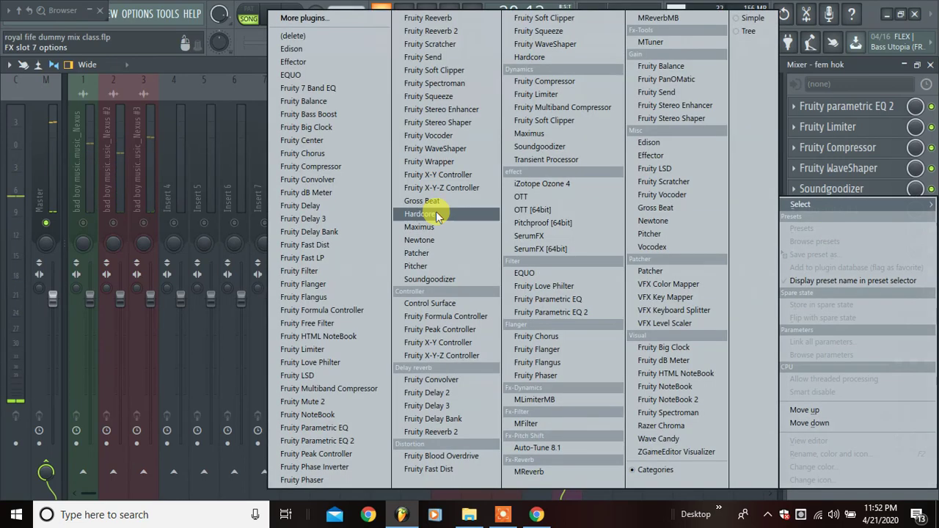
{"action": "left_click", "coordinate": [538, 337]}
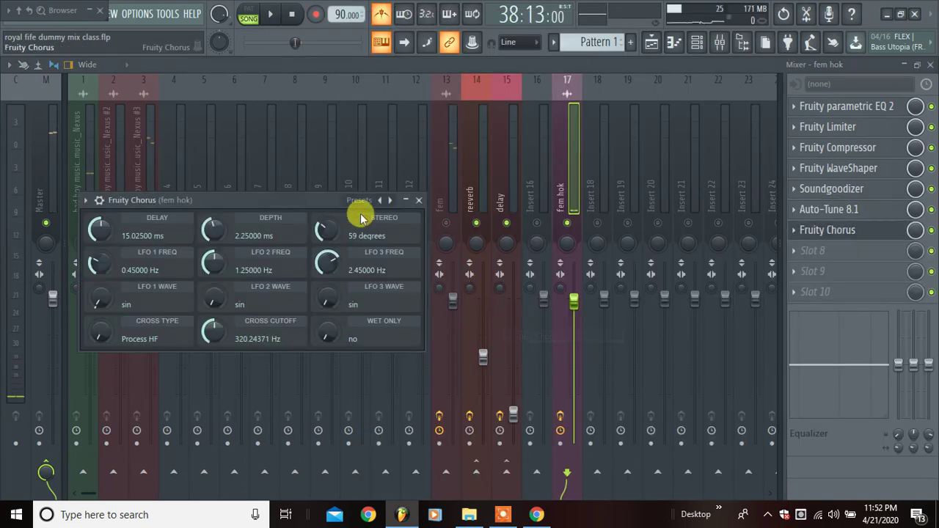
{"action": "left_click", "coordinate": [419, 199]}
{"action": "left_click_drag", "start_coordinate": [915, 231], "coordinate": [916, 272]}
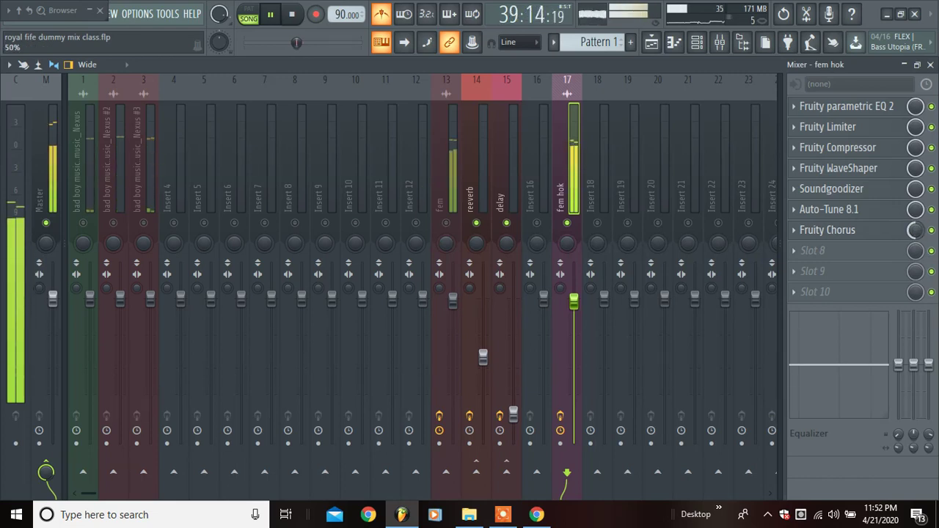
{"action": "key", "text": "space"}
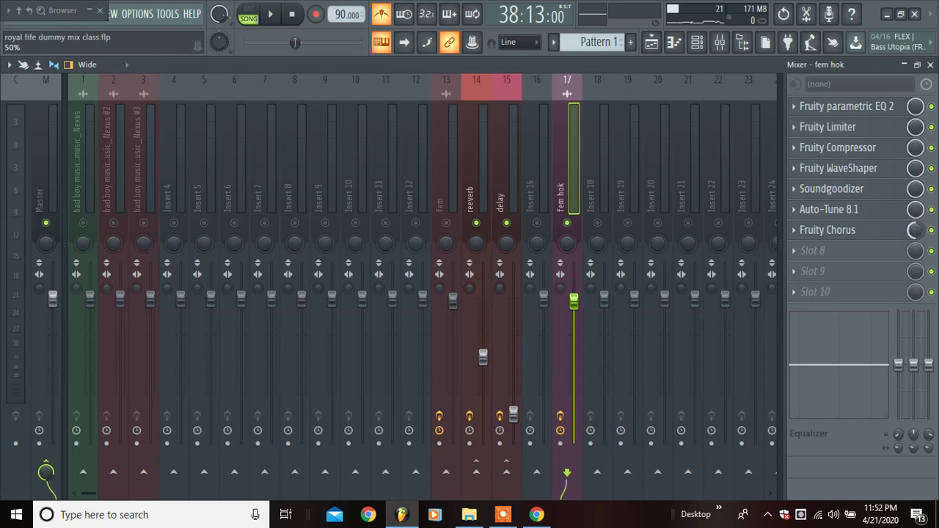
Add Pitchproof [64bit] to effect slot 8 of the fem hok track and set its key to F / Dm
{"action": "left_click", "coordinate": [822, 253]}
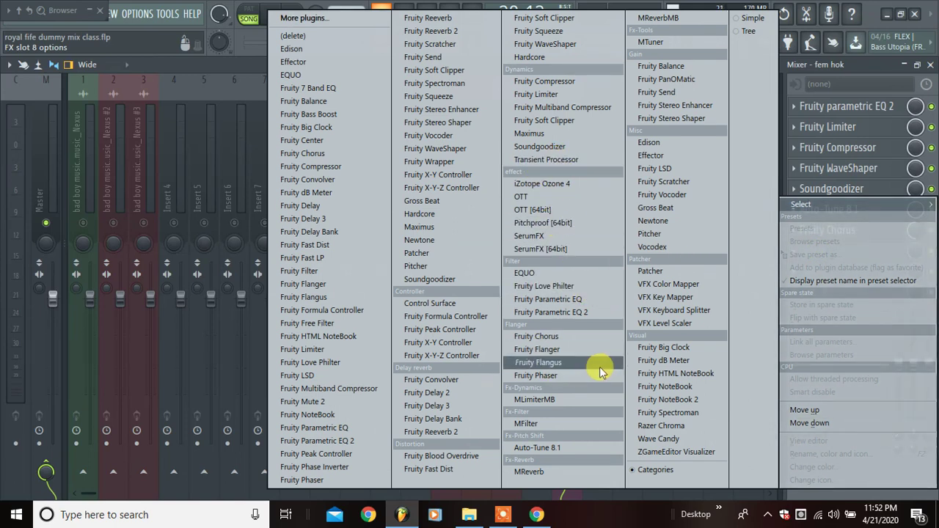
{"action": "left_click", "coordinate": [556, 223]}
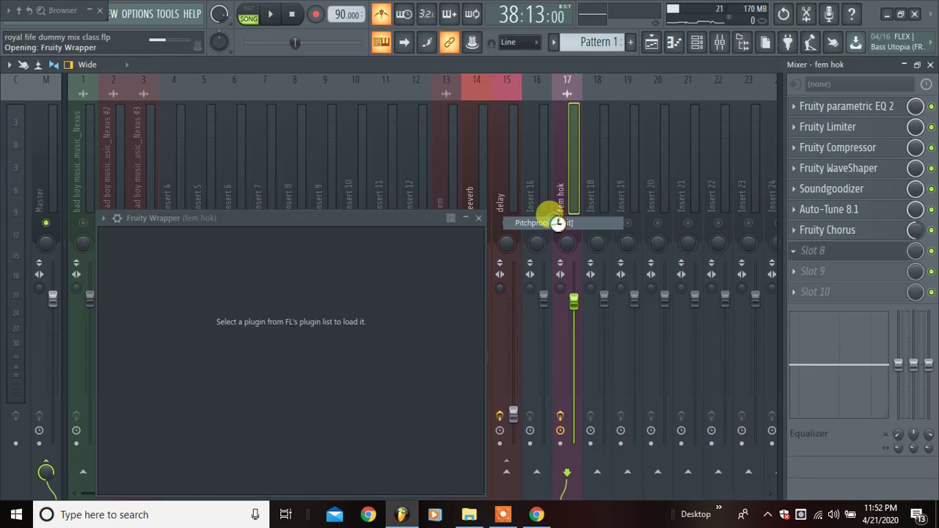
{"action": "left_click_drag", "start_coordinate": [325, 218], "coordinate": [413, 106]}
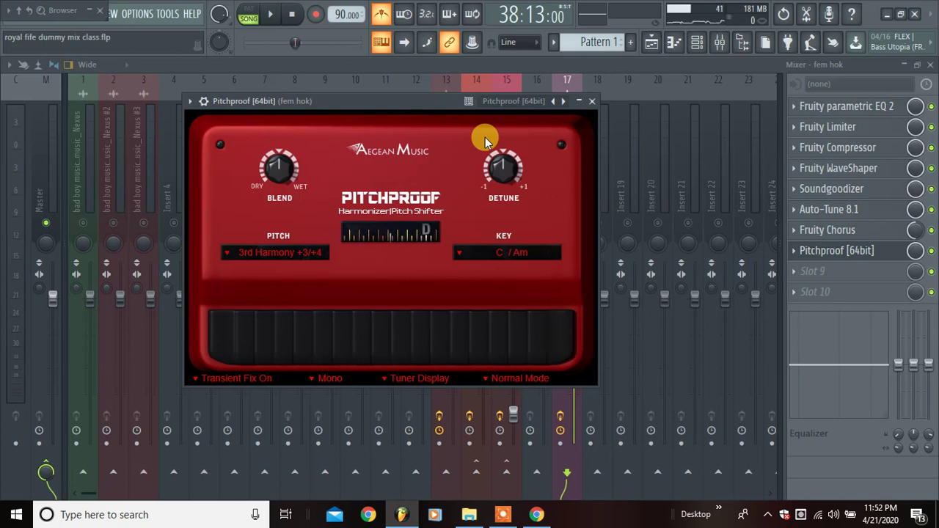
{"action": "left_click", "coordinate": [518, 253]}
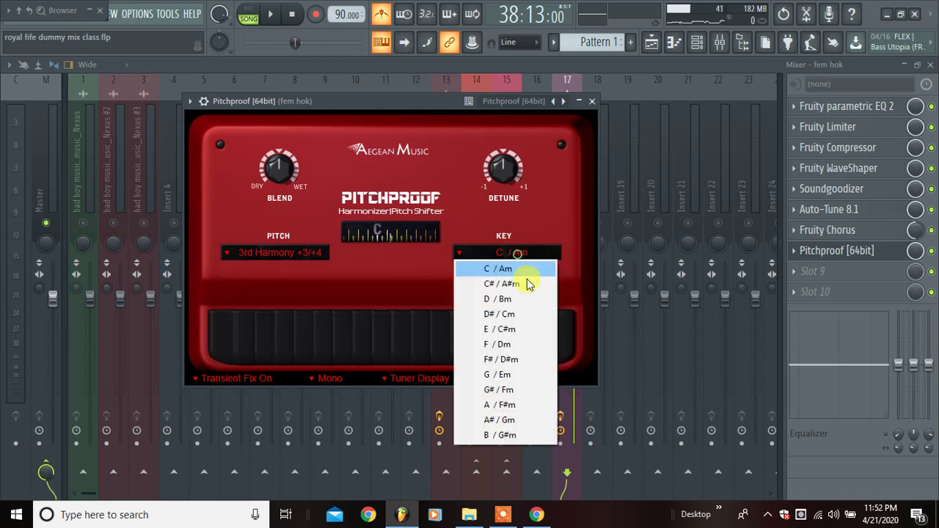
{"action": "left_click", "coordinate": [513, 347]}
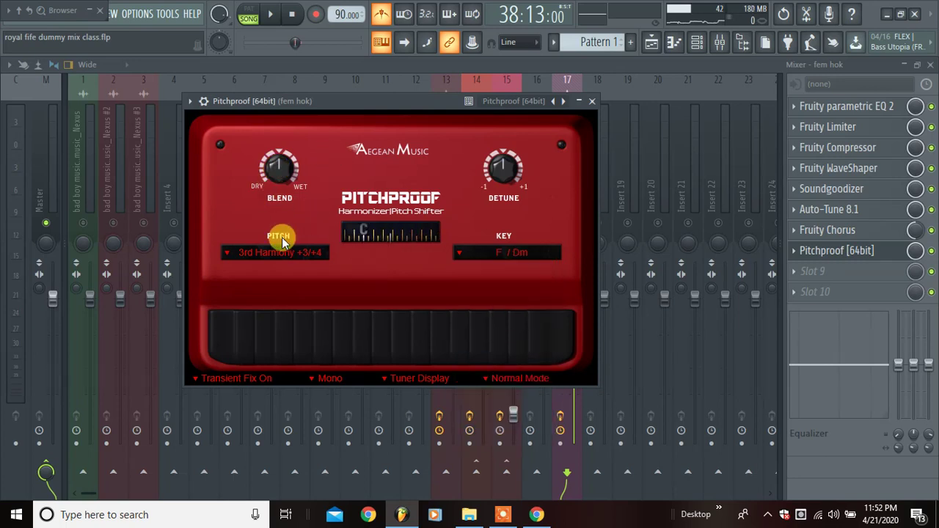
Set Pitchproof's pitch to 5th Harmony +6/+7 and its blend to about 0.515 while auditioning the song
{"action": "key", "text": "space"}
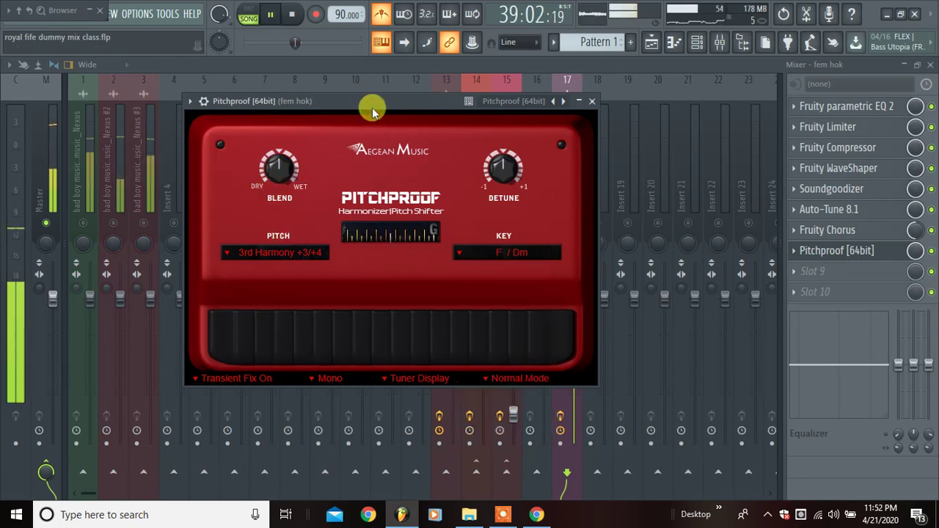
{"action": "left_click", "coordinate": [283, 256]}
{"action": "left_click", "coordinate": [301, 84]}
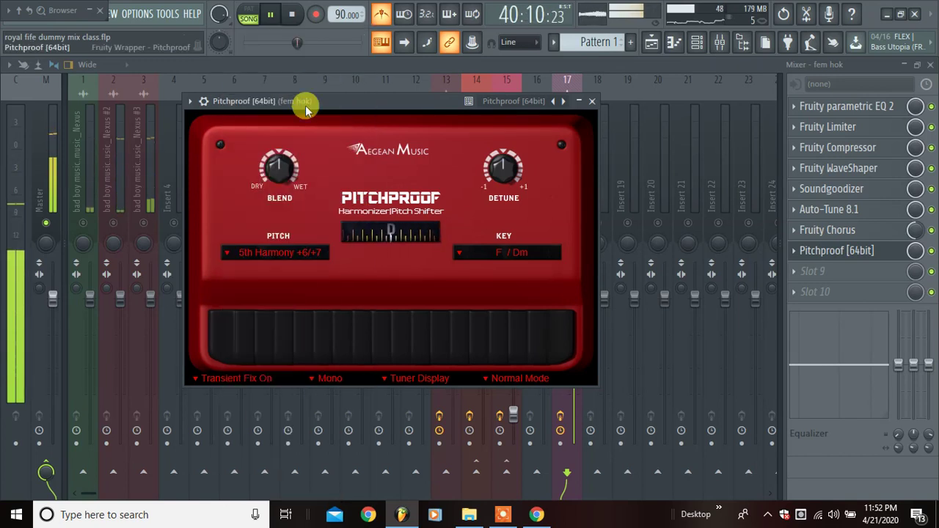
{"action": "left_click_drag", "start_coordinate": [330, 105], "coordinate": [313, 147]}
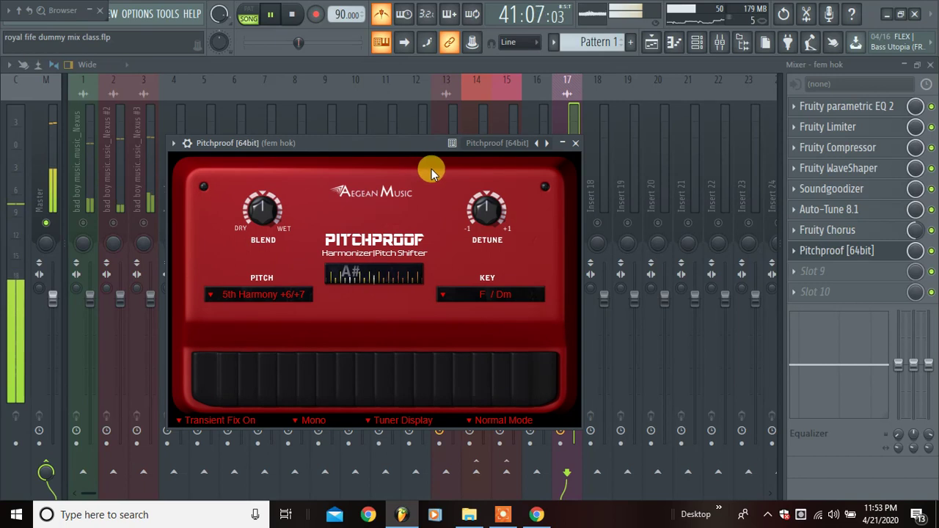
{"action": "left_click_drag", "start_coordinate": [265, 221], "coordinate": [269, 207]}
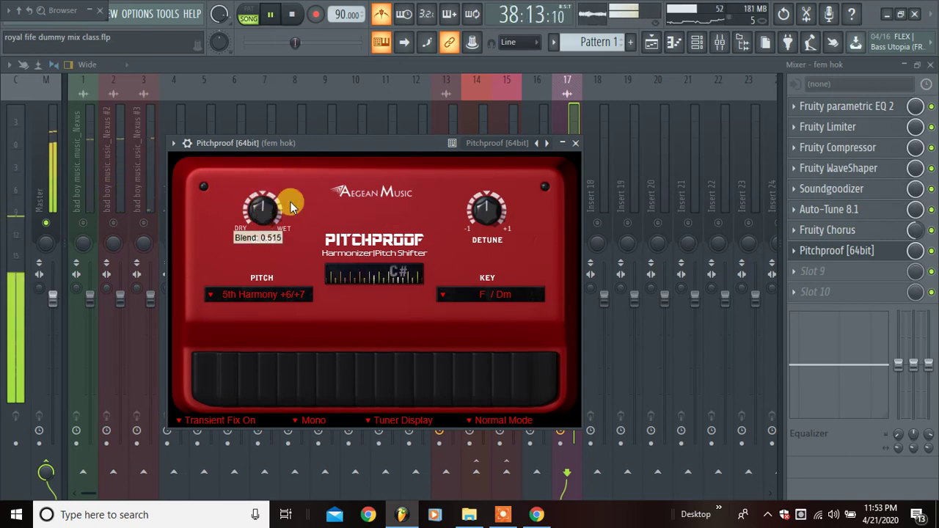
{"action": "left_click", "coordinate": [576, 145]}
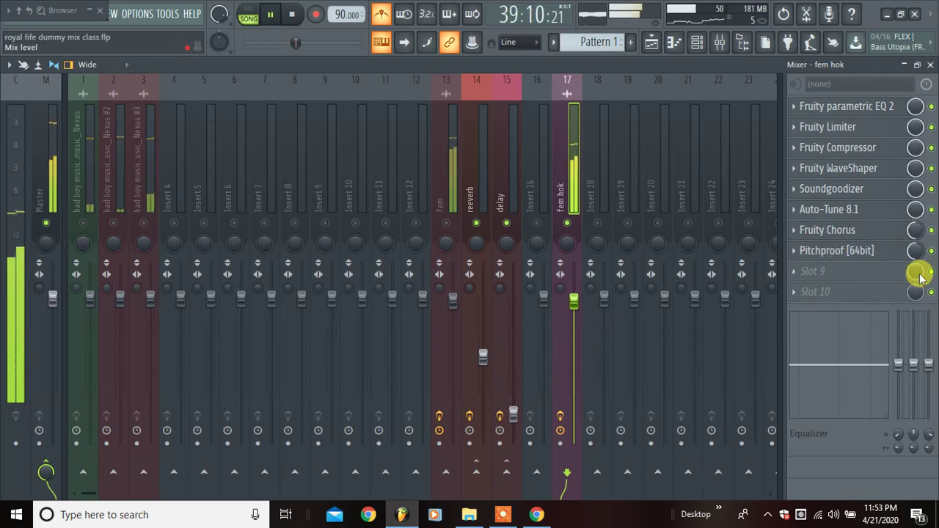
{"action": "key", "text": "space"}
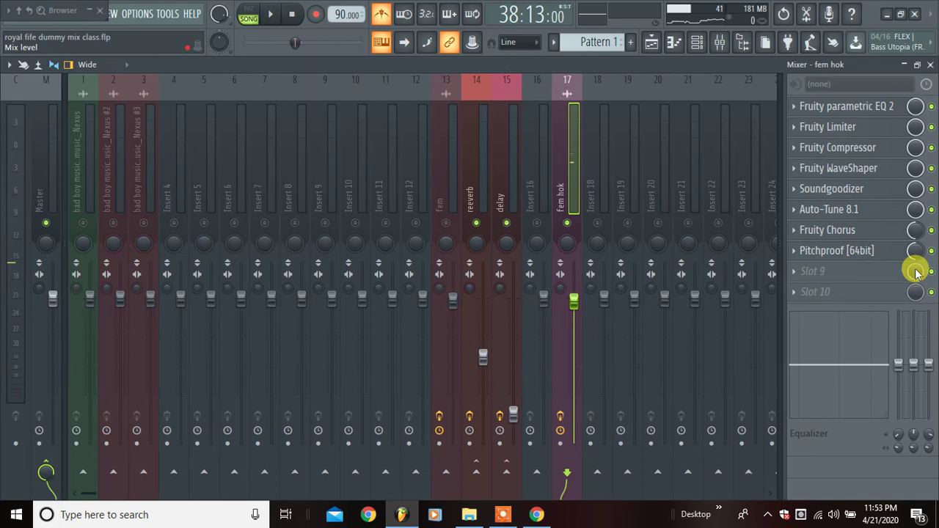
Reopen Pitchproof on the fem hok track and audition its harmony during playback
{"action": "left_click", "coordinate": [866, 250]}
{"action": "key", "text": "space"}
{"action": "left_click_drag", "start_coordinate": [379, 148], "coordinate": [432, 101]}
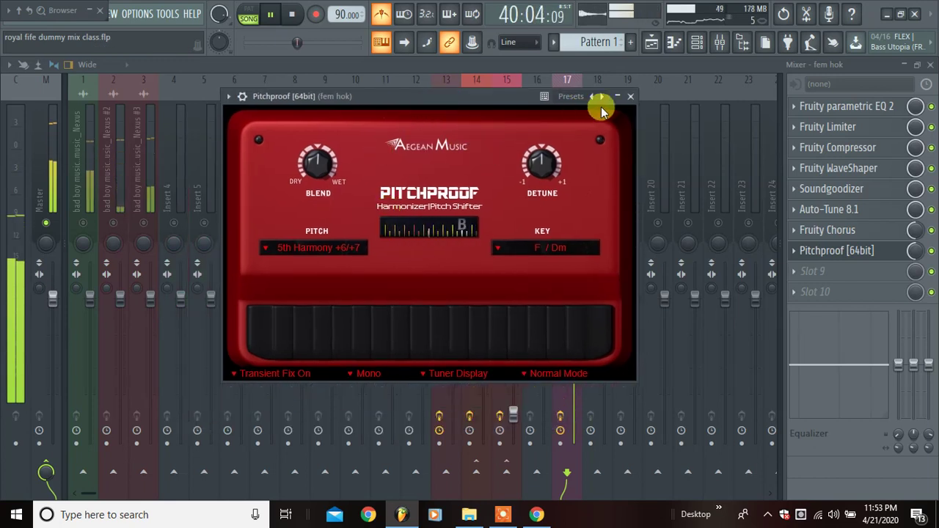
Send the fem hok track to Insert 18 and load Fruity Reeverb 2 in that insert's first effect slot
{"action": "left_click", "coordinate": [630, 96]}
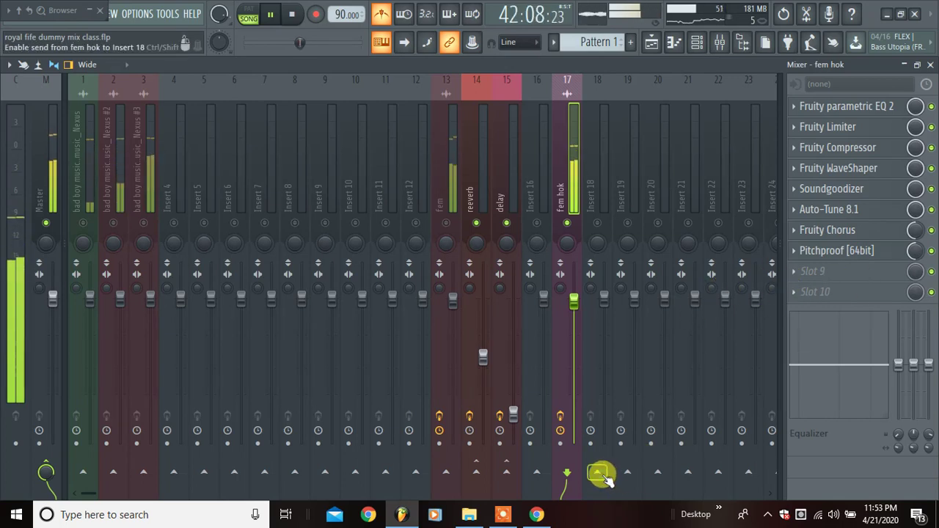
{"action": "left_click", "coordinate": [601, 475]}
{"action": "left_click", "coordinate": [604, 213]}
{"action": "key", "text": "space"}
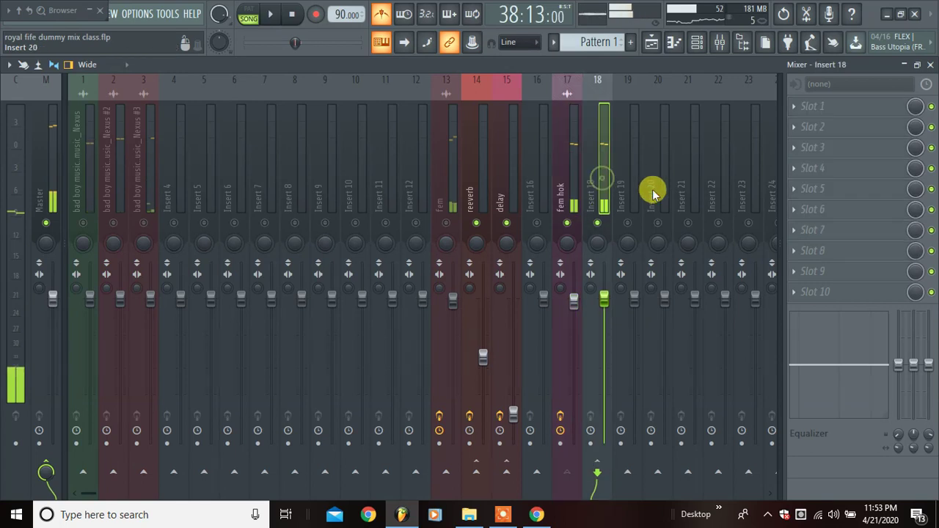
{"action": "left_click", "coordinate": [803, 106]}
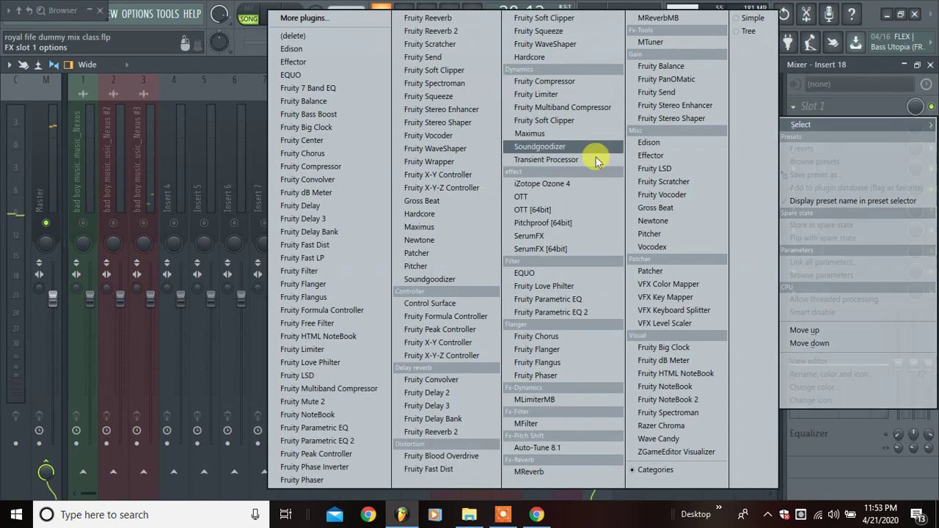
{"action": "left_click", "coordinate": [440, 432]}
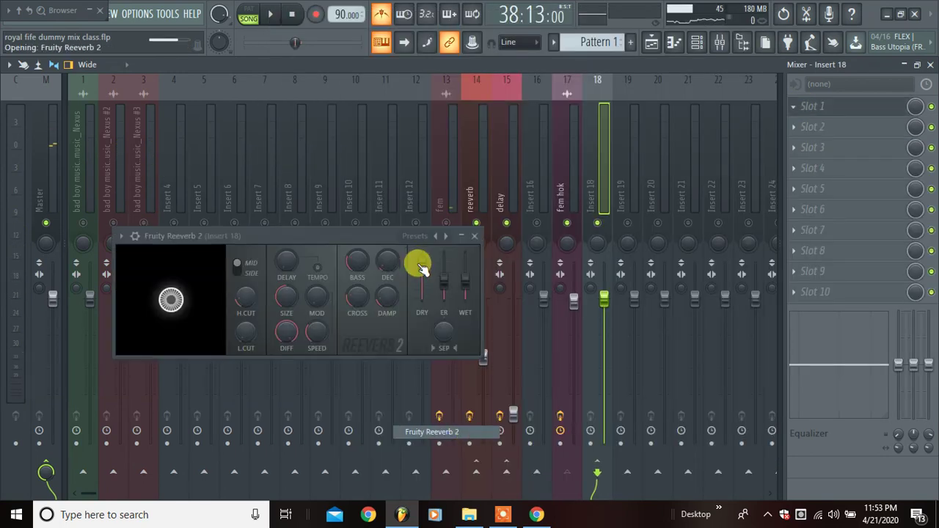
Raise the early reflections (ER) level of Insert 18's Fruity Reeverb 2 while the song plays
{"action": "left_click_drag", "start_coordinate": [373, 230], "coordinate": [498, 143]}
{"action": "key", "text": "space"}
{"action": "left_click_drag", "start_coordinate": [569, 193], "coordinate": [569, 174]}
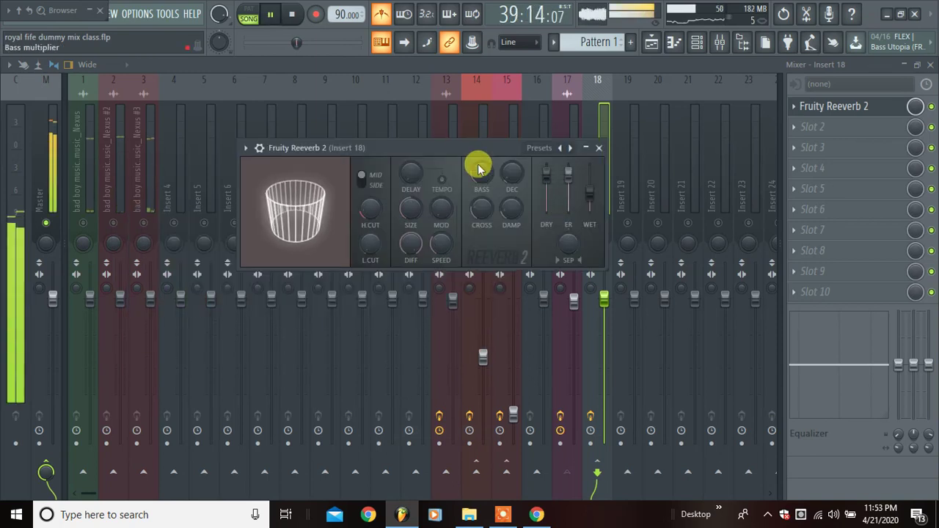
{"action": "left_click_drag", "start_coordinate": [463, 151], "coordinate": [469, 168]}
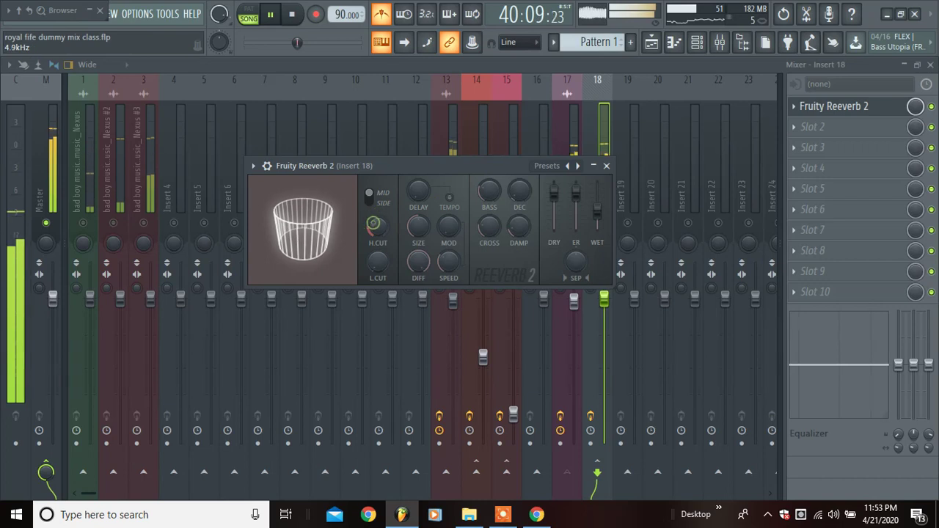
Set the reverb's high cut to 4.9 kHz and its bass multiplier to 95%, and close the plugin
{"action": "left_click", "coordinate": [374, 226]}
{"action": "left_click", "coordinate": [373, 267]}
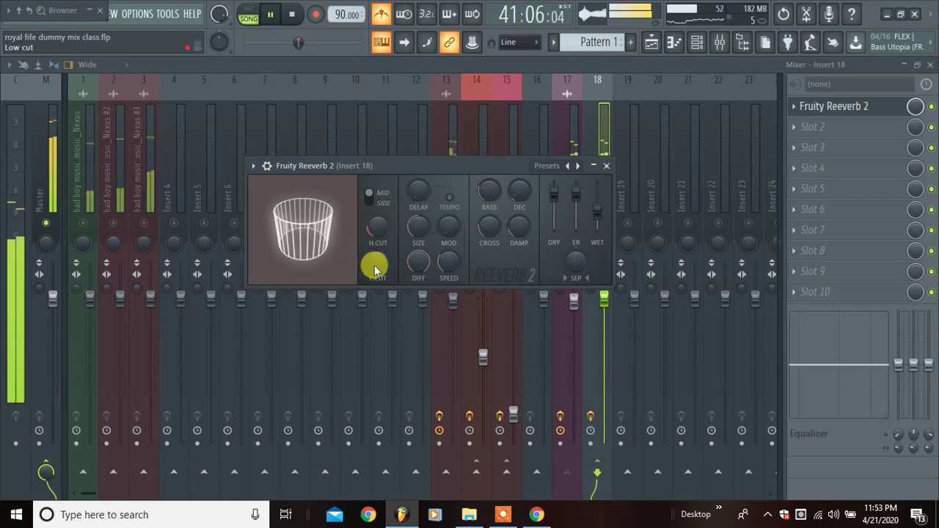
{"action": "left_click", "coordinate": [430, 255]}
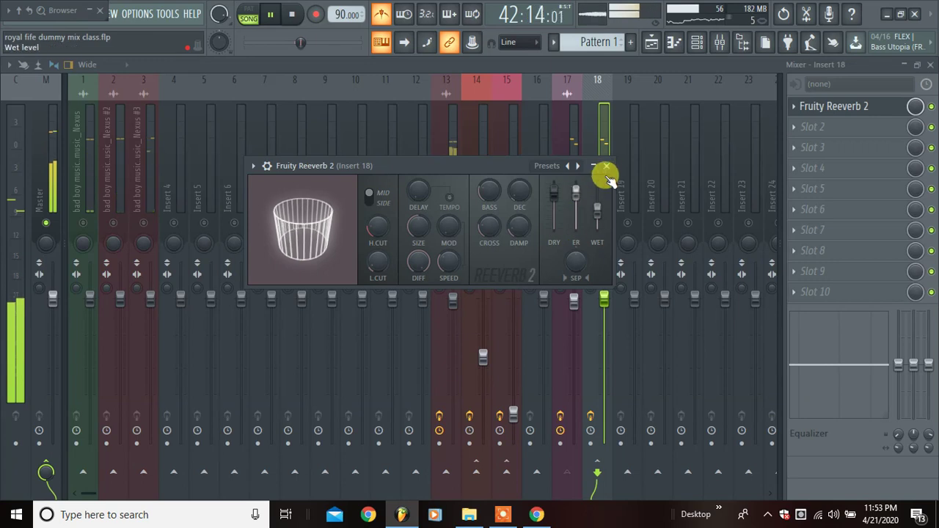
{"action": "left_click", "coordinate": [489, 192]}
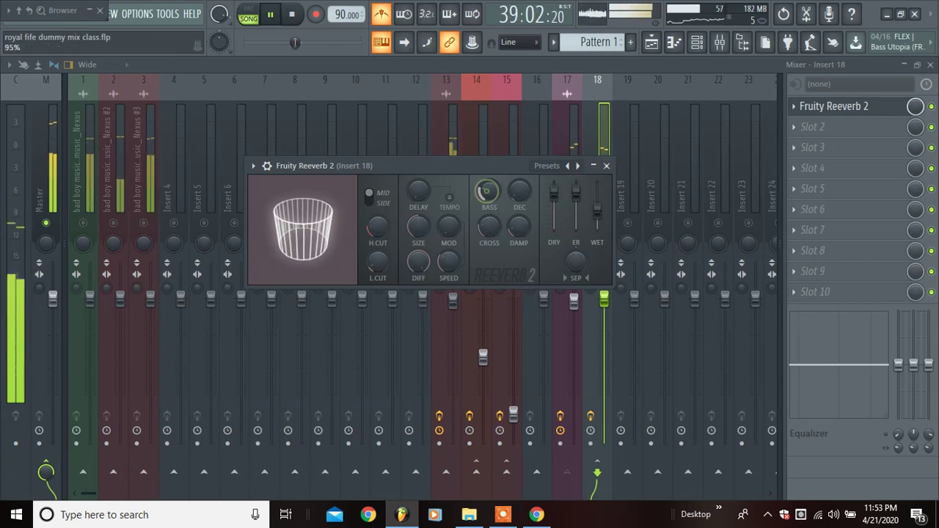
{"action": "left_click", "coordinate": [608, 169]}
Lower the volume of Insert 18 in small stages during playback to balance the reverb
{"action": "left_click_drag", "start_coordinate": [603, 298], "coordinate": [604, 314]}
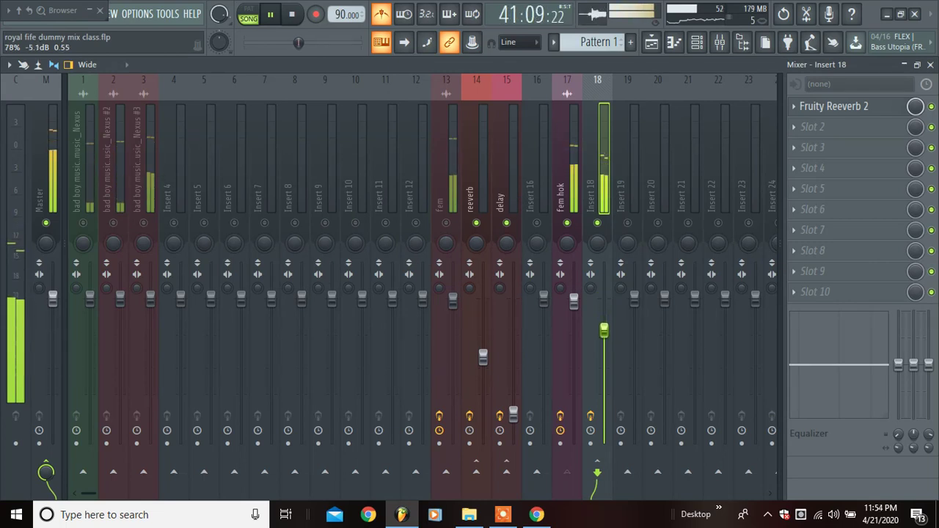
{"action": "left_click_drag", "start_coordinate": [604, 333], "coordinate": [604, 334]}
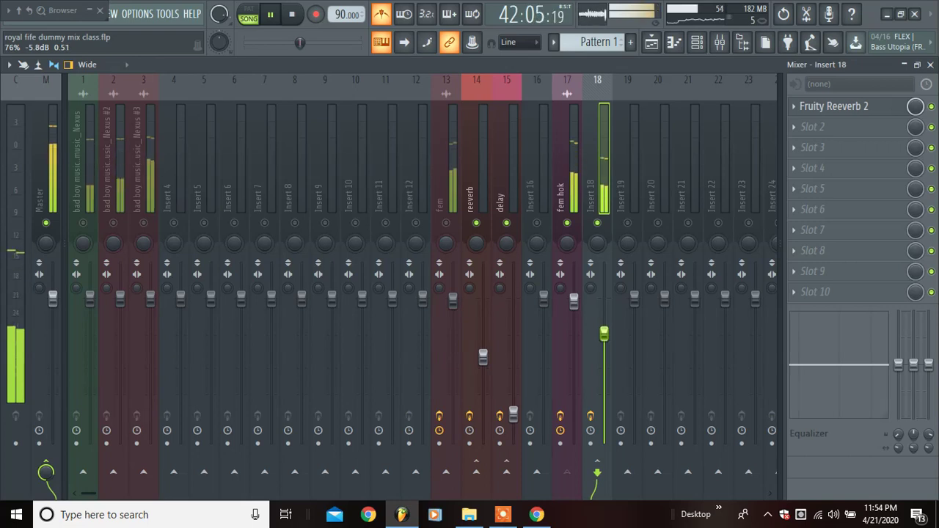
{"action": "left_click_drag", "start_coordinate": [604, 337], "coordinate": [604, 342]}
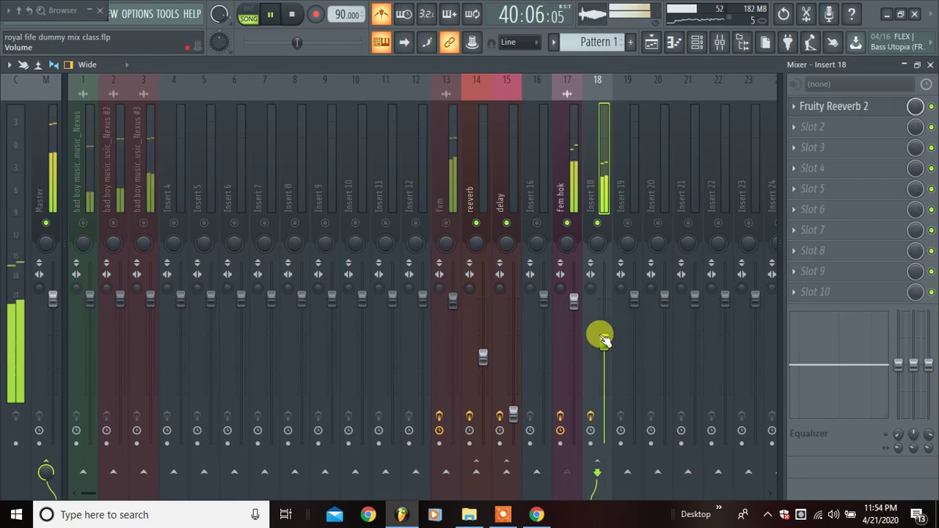
Send the fem hok track to Insert 19, load Fruity delay bank in its first effect slot and stop playback
{"action": "left_click", "coordinate": [566, 173]}
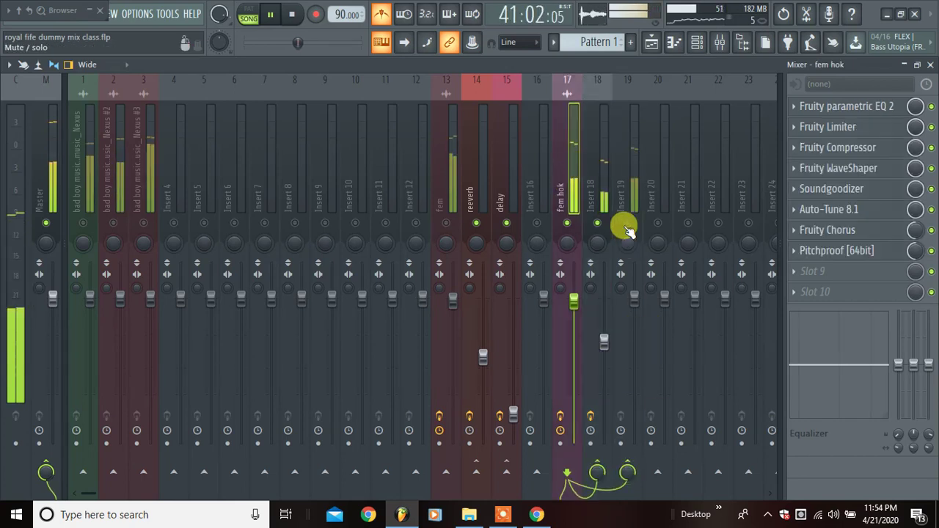
{"action": "left_click", "coordinate": [631, 192]}
{"action": "left_click", "coordinate": [822, 108]}
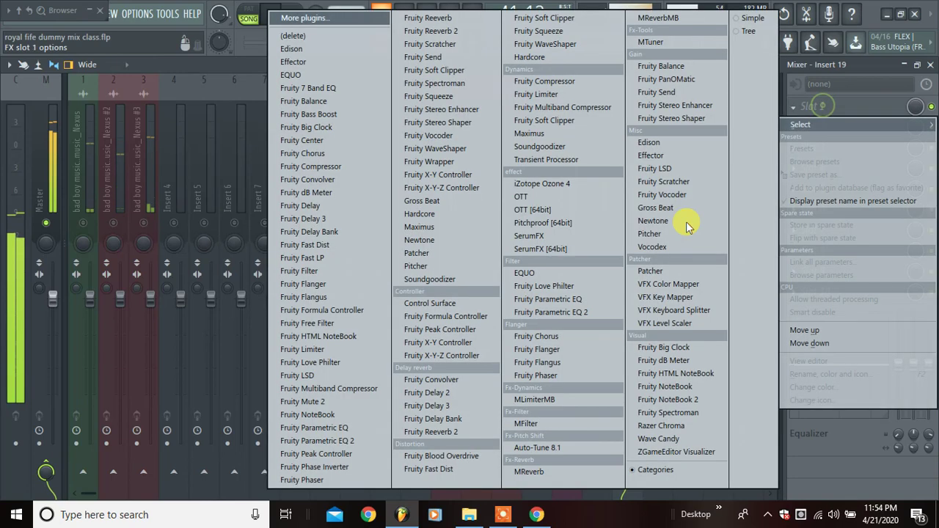
{"action": "left_click", "coordinate": [437, 418]}
{"action": "key", "text": "space"}
Set the feedback time of Insert 19's Fruity delay bank to 3:15 and close the plugin
{"action": "left_click_drag", "start_coordinate": [237, 130], "coordinate": [435, 121]}
{"action": "left_click_drag", "start_coordinate": [342, 285], "coordinate": [342, 284]}
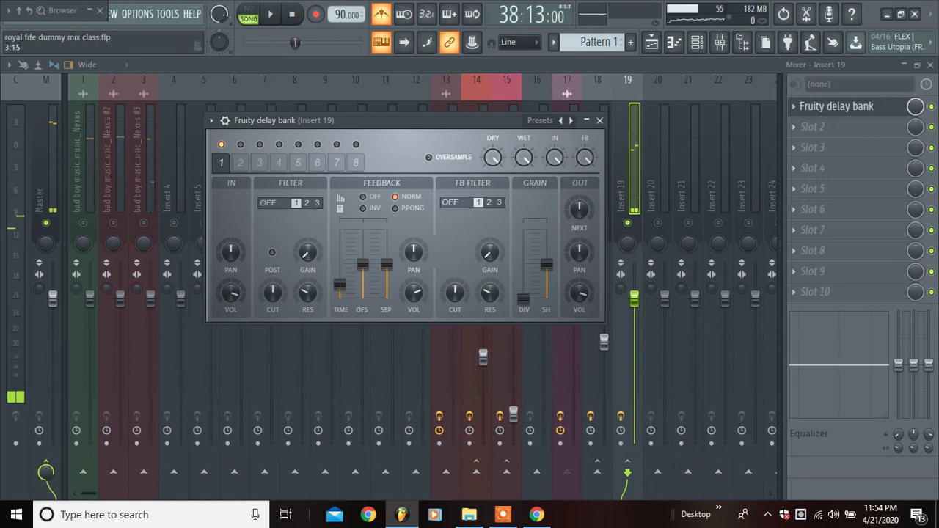
{"action": "left_click", "coordinate": [599, 121]}
Lower the volume of Insert 19 to near its minimum during playback and turn off the metronome
{"action": "key", "text": "space"}
{"action": "left_click_drag", "start_coordinate": [632, 300], "coordinate": [632, 329]}
{"action": "left_click", "coordinate": [380, 16]}
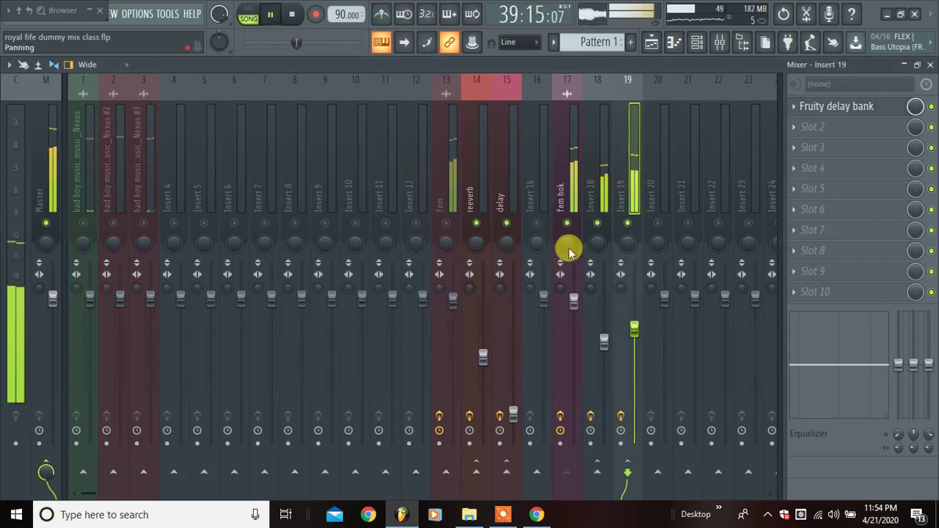
{"action": "left_click_drag", "start_coordinate": [634, 330], "coordinate": [634, 411]}
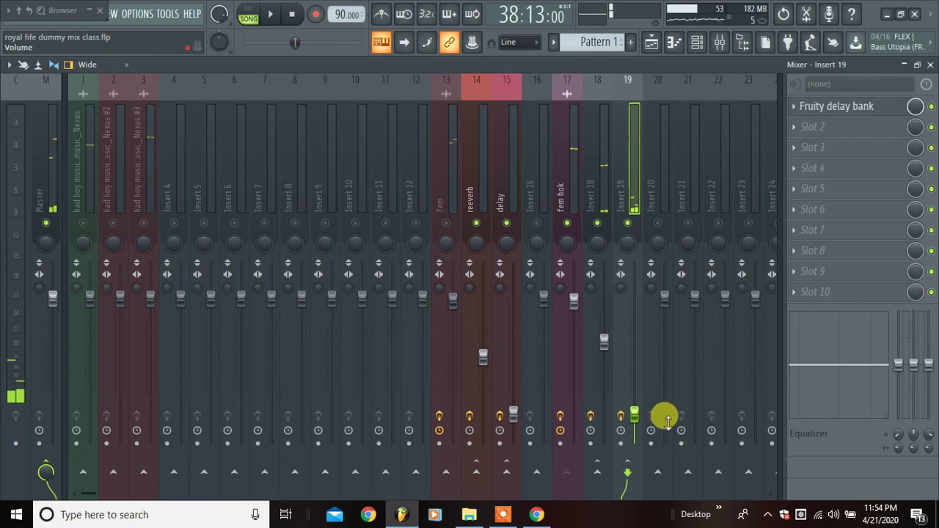
Reduce the fem hok send level to Insert 19 to 67% and play the song
{"action": "left_click", "coordinate": [573, 177]}
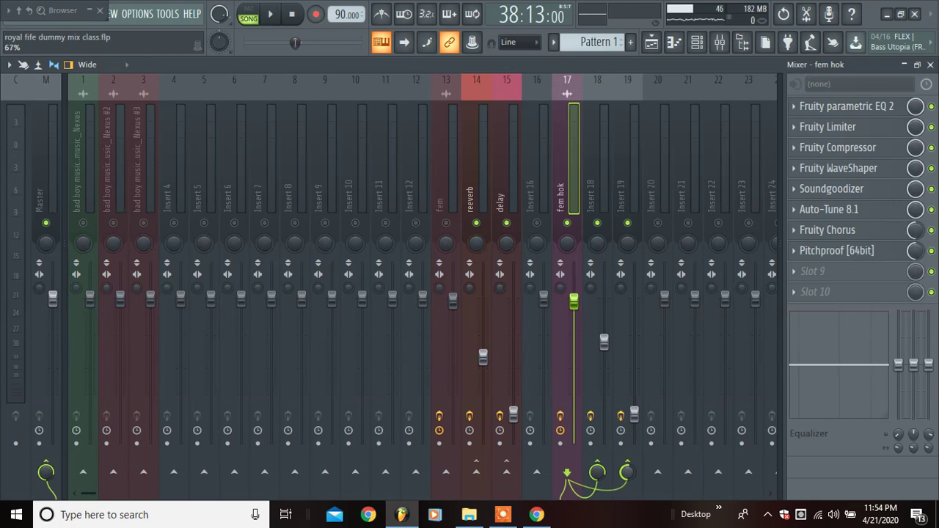
{"action": "key", "text": "space"}
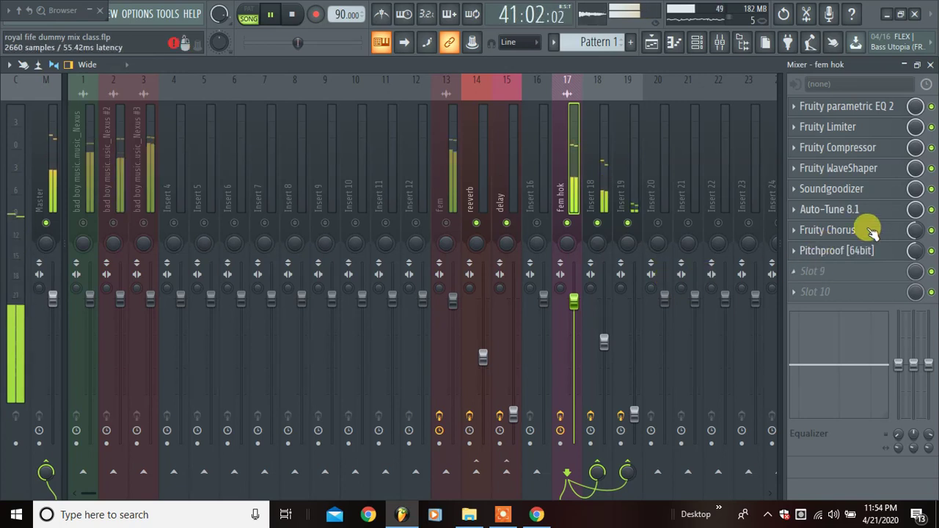
Try Fruity Limiter with the Noise gate preset in slot 9 of the fem hok track
{"action": "left_click", "coordinate": [822, 270]}
{"action": "left_click", "coordinate": [570, 95]}
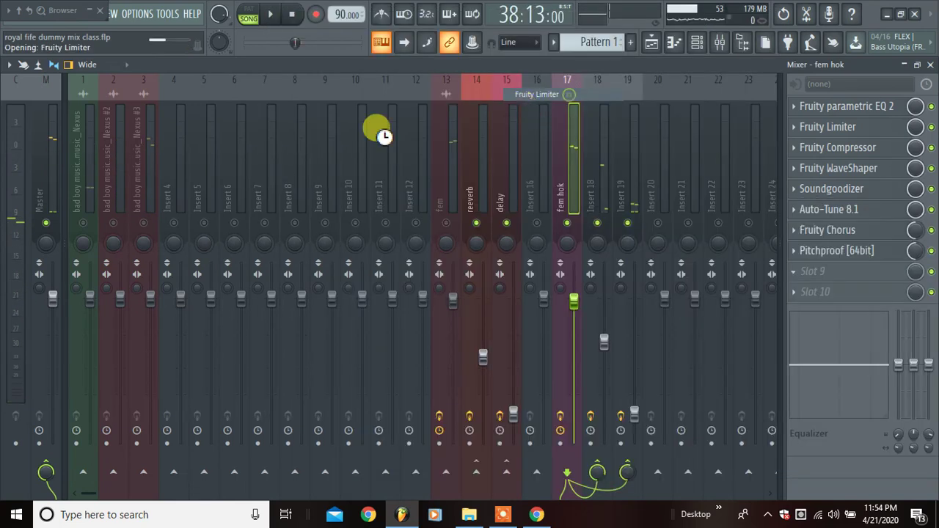
{"action": "left_click", "coordinate": [497, 235]}
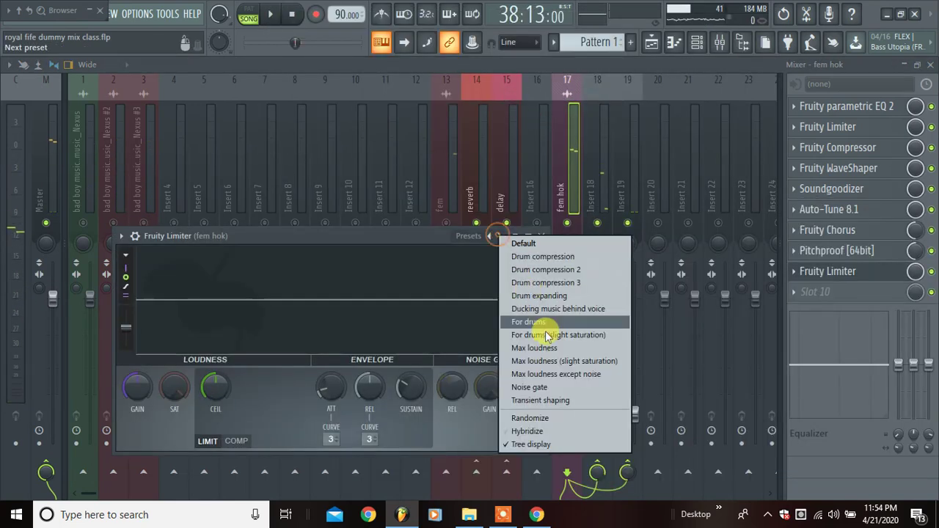
{"action": "left_click", "coordinate": [547, 387]}
{"action": "left_click_drag", "start_coordinate": [398, 237], "coordinate": [451, 180]}
Audition the fem hok vocal through the limiter's noise gate, restarting playback, and close the plugin
{"action": "key", "text": "space"}
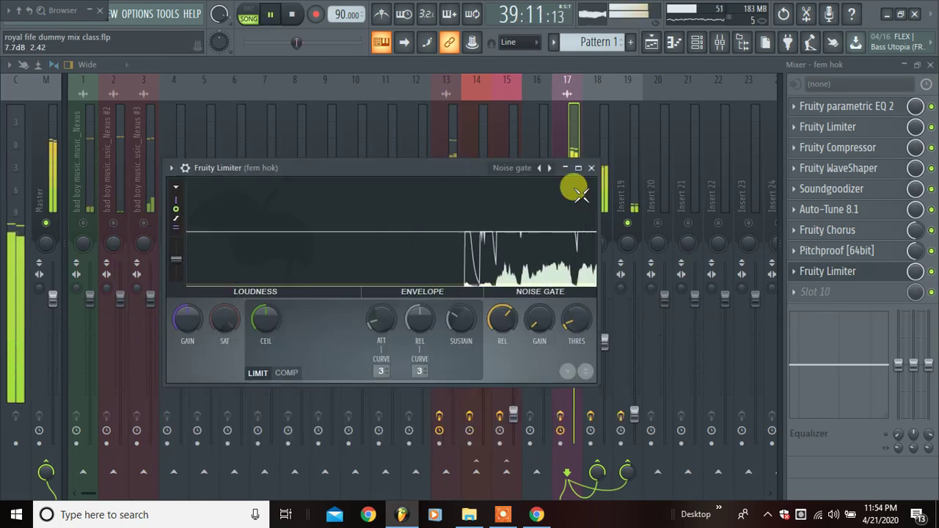
{"action": "key", "text": "space"}
{"action": "key", "text": "space"}
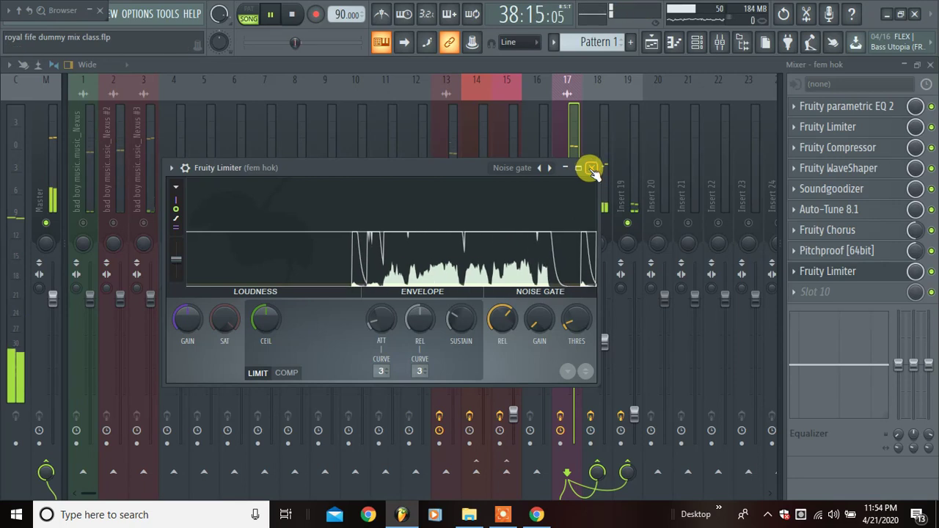
{"action": "key", "text": "space"}
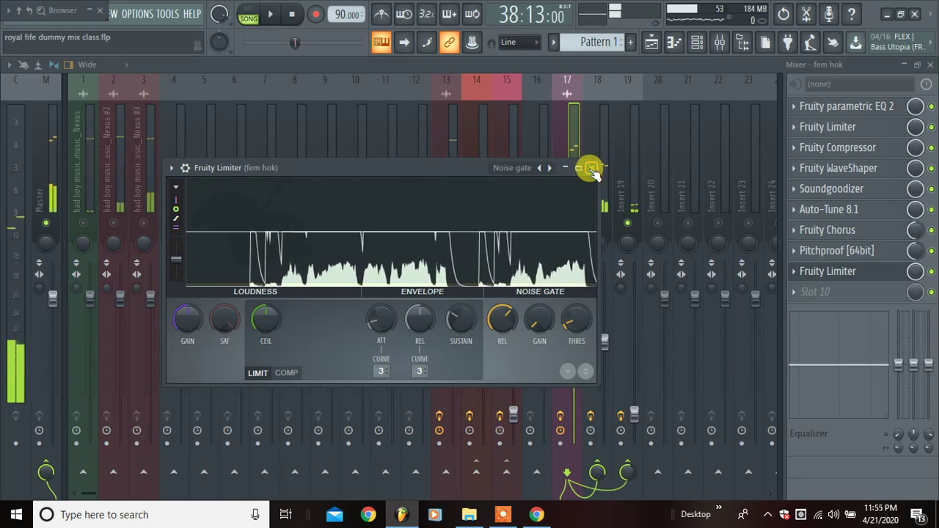
{"action": "left_click", "coordinate": [592, 171]}
Remove Fruity Limiter from slot 9 of the fem hok track
{"action": "left_click", "coordinate": [793, 270]}
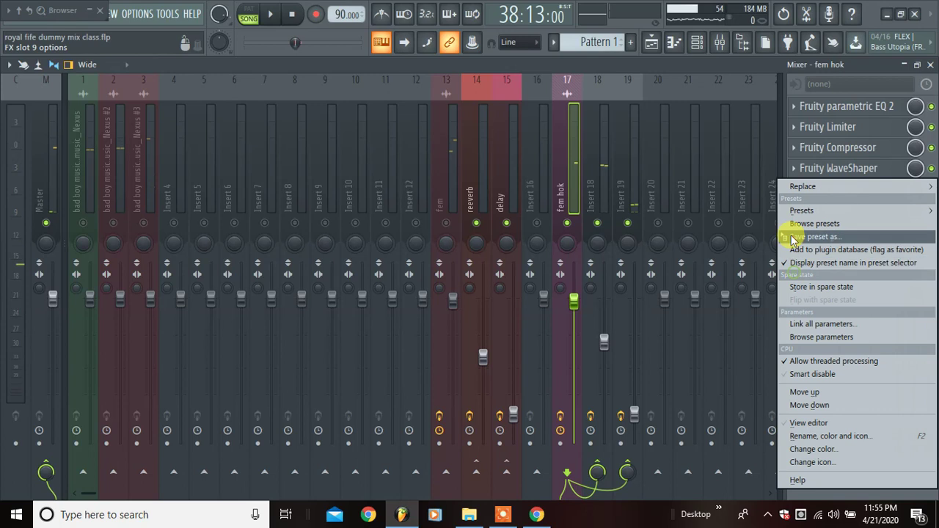
{"action": "mouse_move", "coordinate": [805, 188]}
{"action": "left_click", "coordinate": [308, 34]}
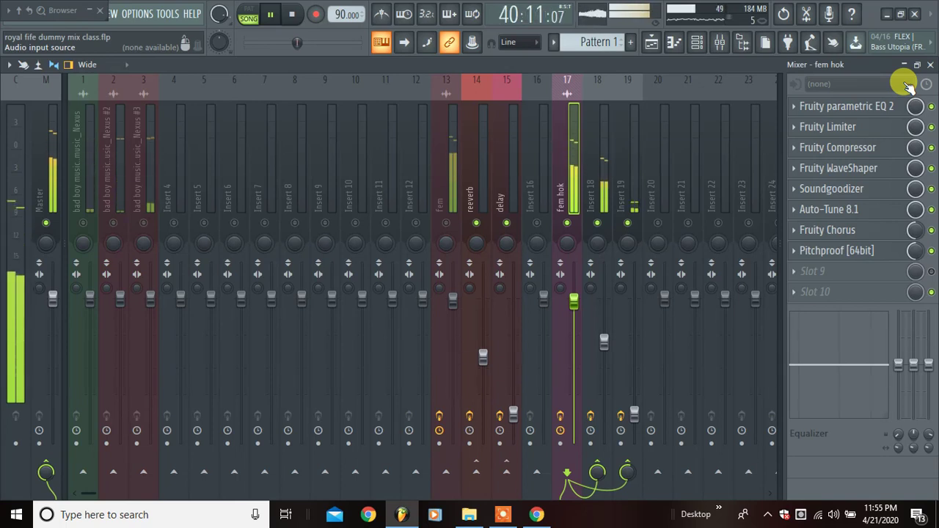
{"action": "left_click", "coordinate": [823, 271]}
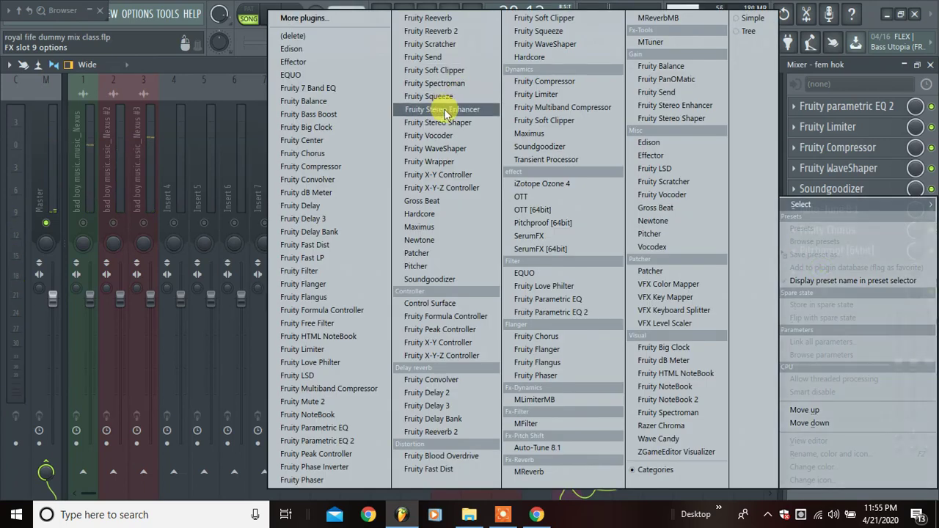
{"action": "left_click", "coordinate": [871, 61]}
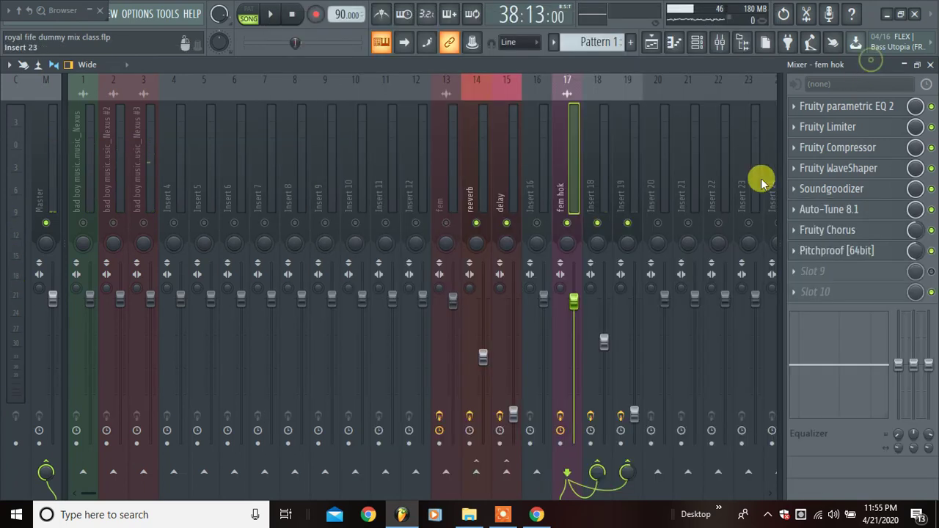
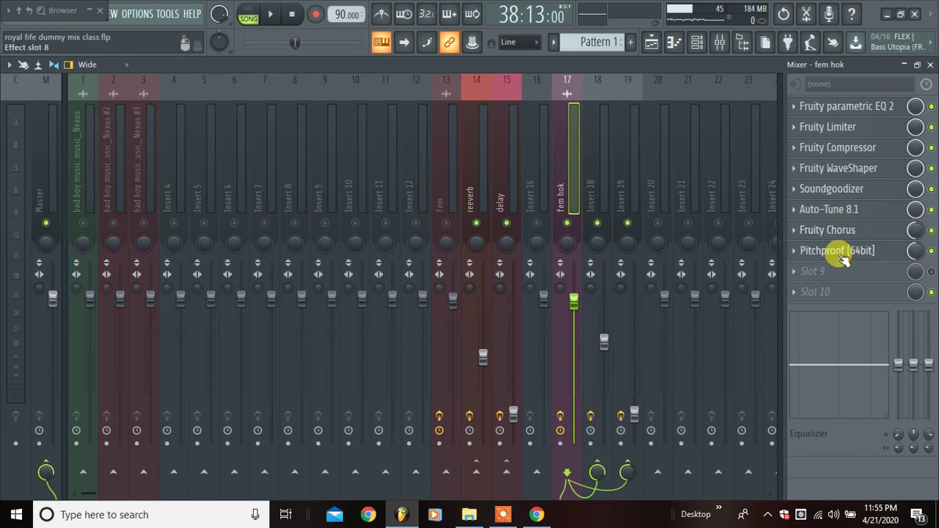
Review the effects loaded on Insert 18 and Insert 19, and return to the fem hok track
{"action": "left_click", "coordinate": [602, 189]}
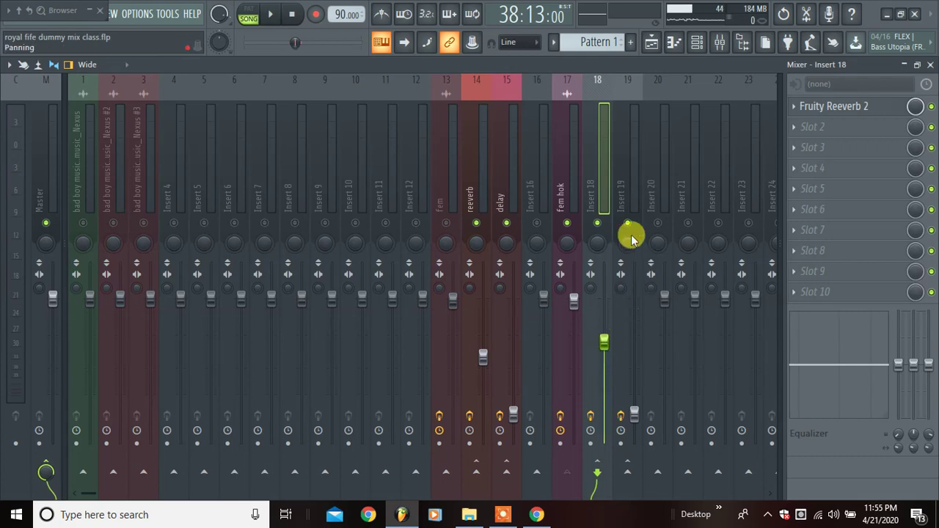
{"action": "left_click", "coordinate": [637, 201]}
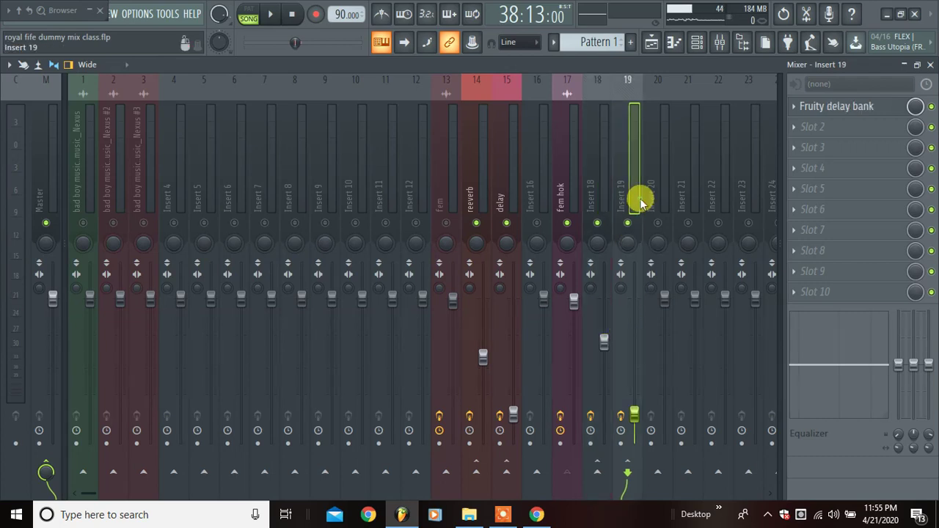
{"action": "left_click", "coordinate": [569, 170]}
Play the song to compare the vocal with effects enabled and bypassed on fem hok, Insert 18 and Insert 19
{"action": "key", "text": "space"}
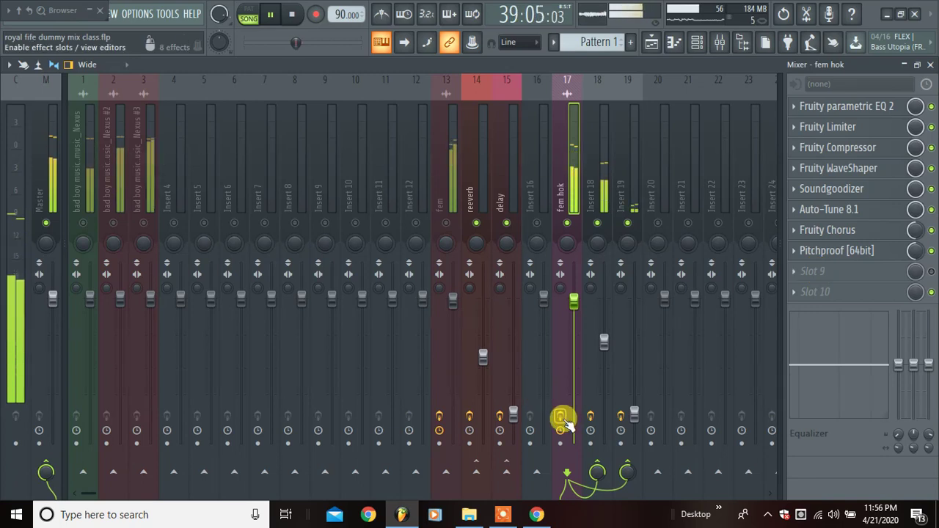
{"action": "key", "text": "space"}
{"action": "key", "text": "space"}
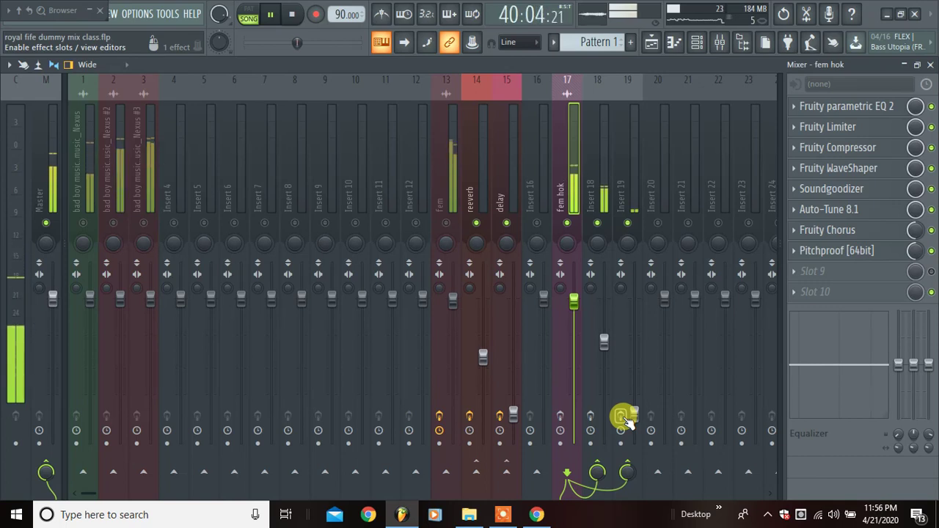
{"action": "key", "text": "space"}
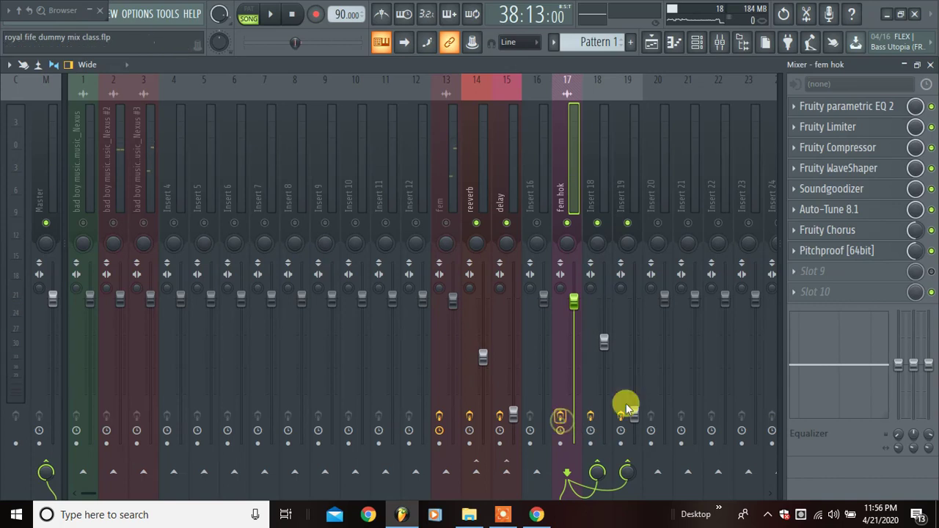
{"action": "key", "text": "space"}
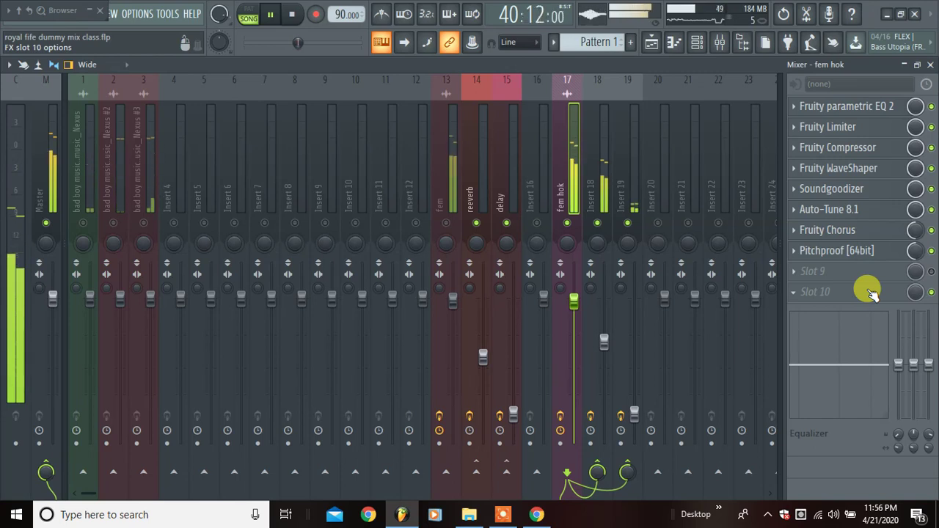
Load Fruity Stereo Enhancer into slot 9 of the fem hok track
{"action": "left_click", "coordinate": [808, 272]}
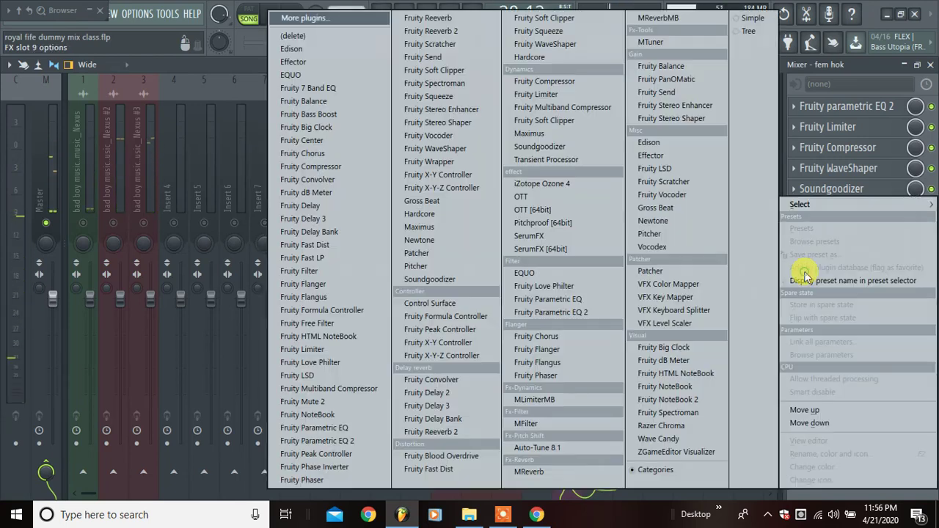
{"action": "mouse_move", "coordinate": [837, 206]}
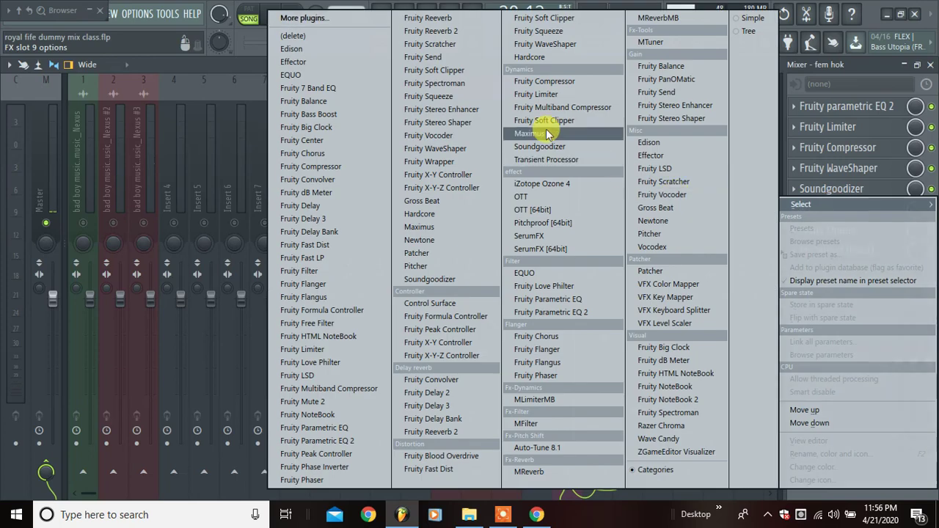
{"action": "left_click", "coordinate": [470, 112]}
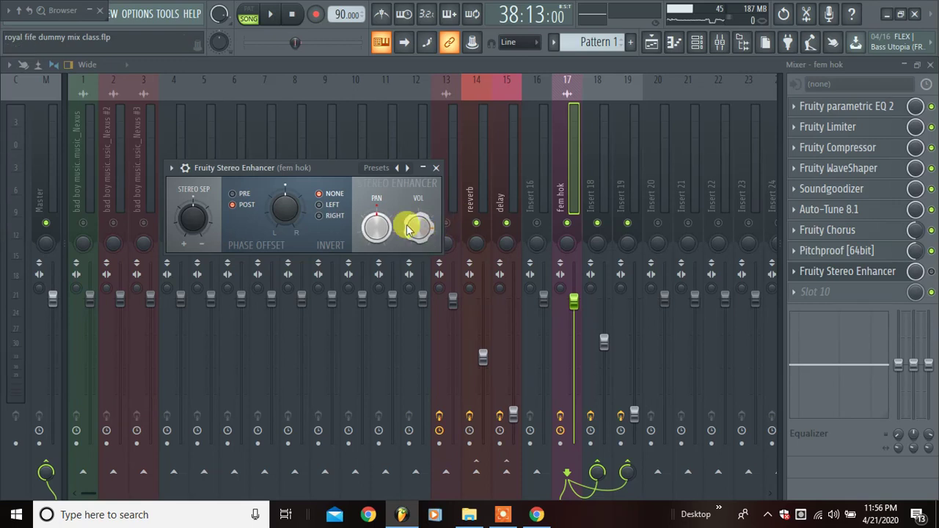
Apply the For strings preset to the Stereo Enhancer, centre its pan and set its volume to 84%
{"action": "left_click", "coordinate": [405, 167]}
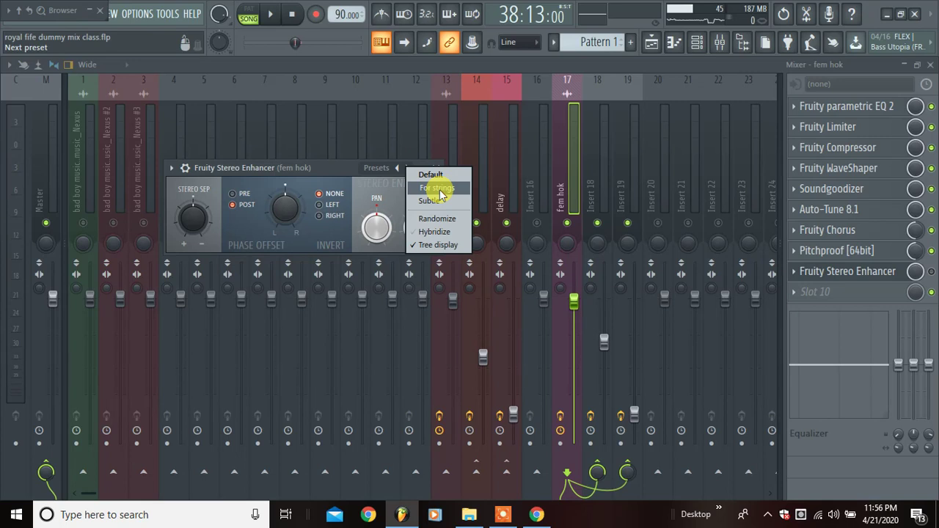
{"action": "left_click", "coordinate": [456, 191]}
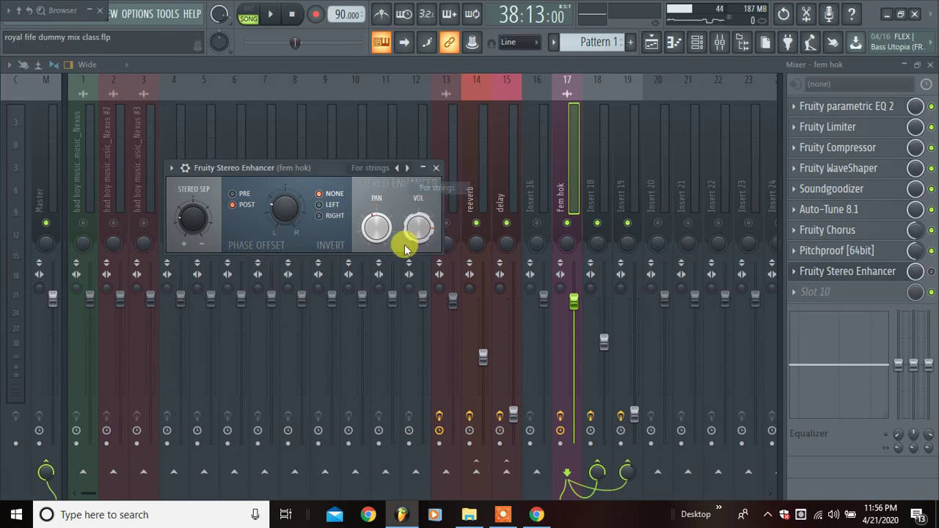
{"action": "left_click_drag", "start_coordinate": [383, 242], "coordinate": [384, 254]}
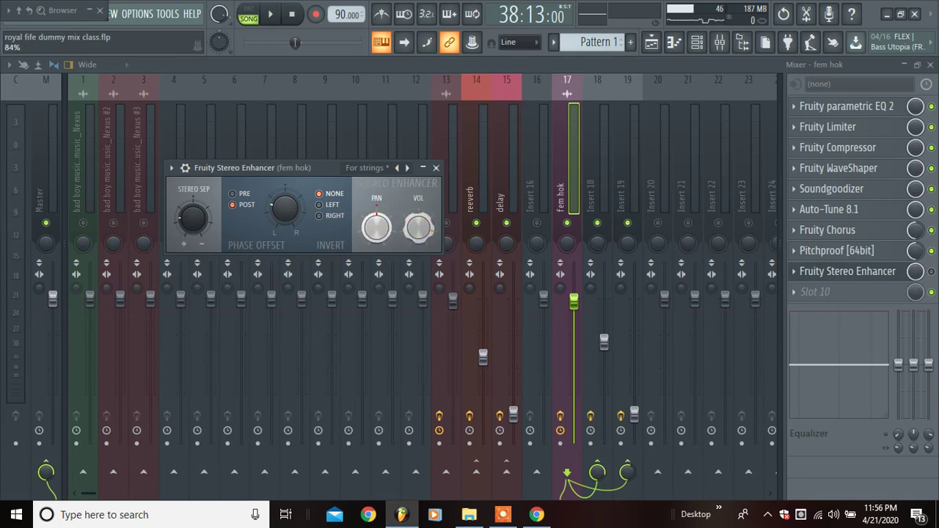
Play the song and enable the Stereo Enhancer in slot 9 of fem hok
{"action": "left_click_drag", "start_coordinate": [300, 168], "coordinate": [392, 166]}
{"action": "key", "text": "space"}
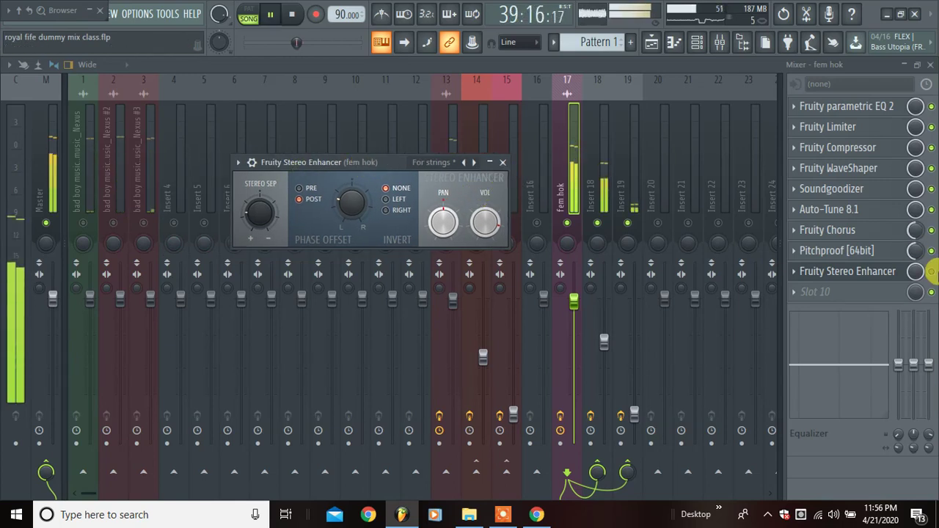
{"action": "left_click", "coordinate": [932, 272]}
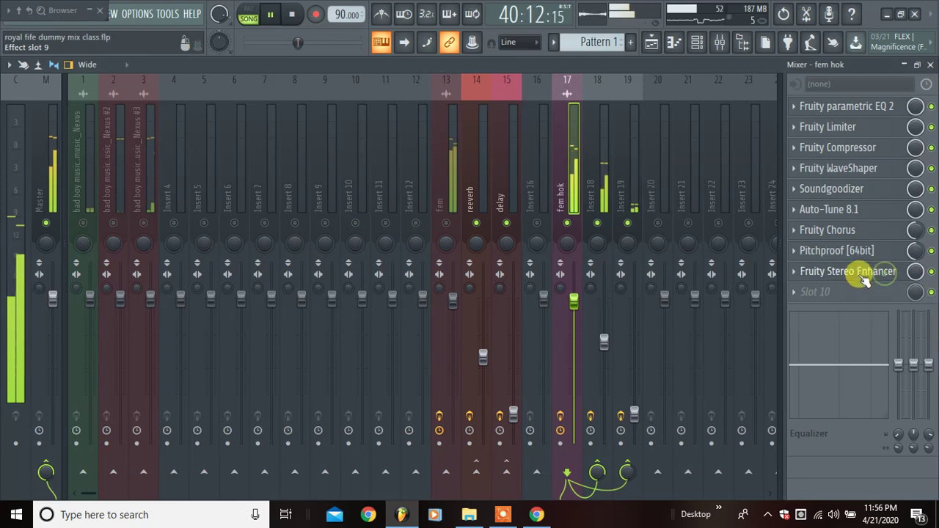
Set the fem hok Stereo Enhancer's volume to 88% during playback, close the plugin and stop the song
{"action": "left_click", "coordinate": [866, 271]}
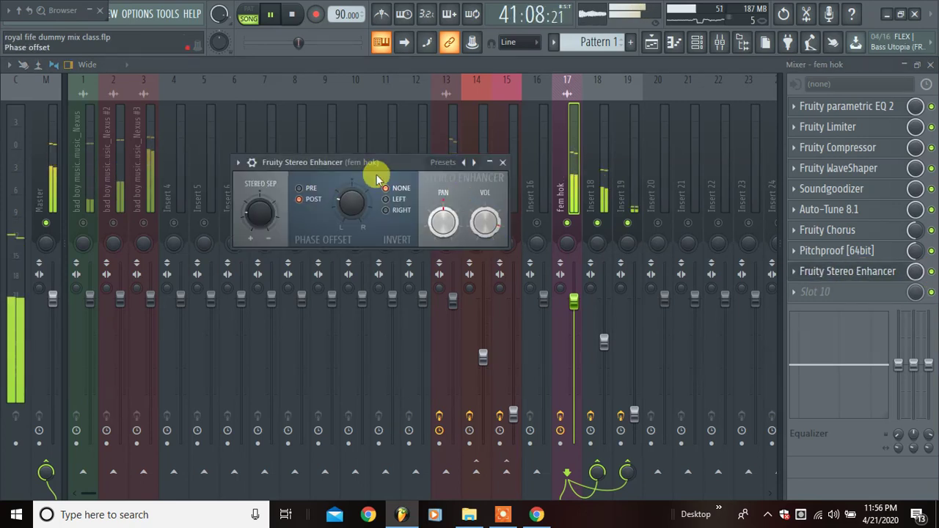
{"action": "left_click_drag", "start_coordinate": [371, 163], "coordinate": [394, 159]}
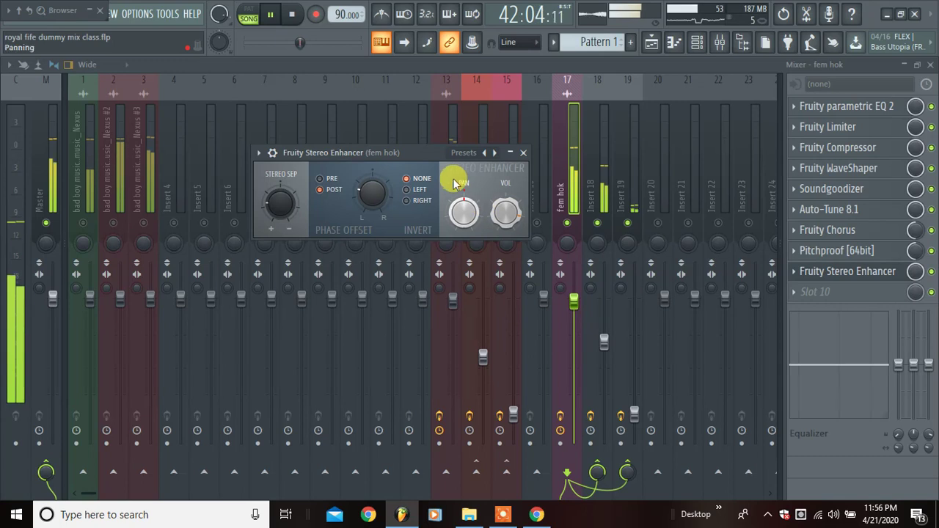
{"action": "left_click_drag", "start_coordinate": [500, 200], "coordinate": [515, 218]}
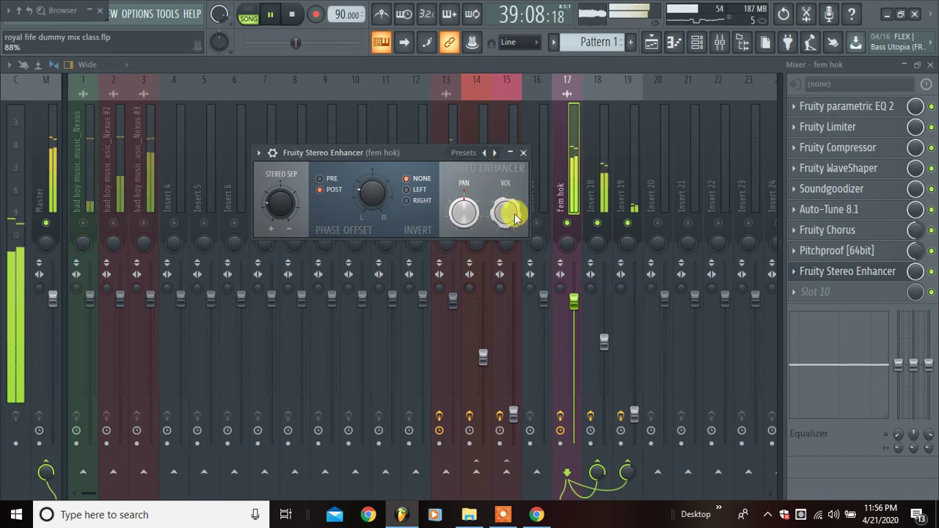
{"action": "left_click", "coordinate": [524, 154]}
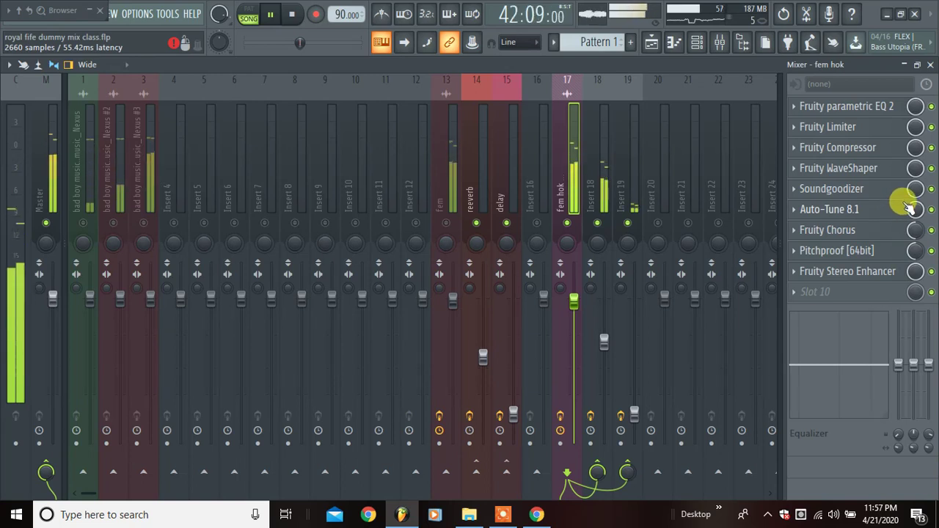
{"action": "key", "text": "space"}
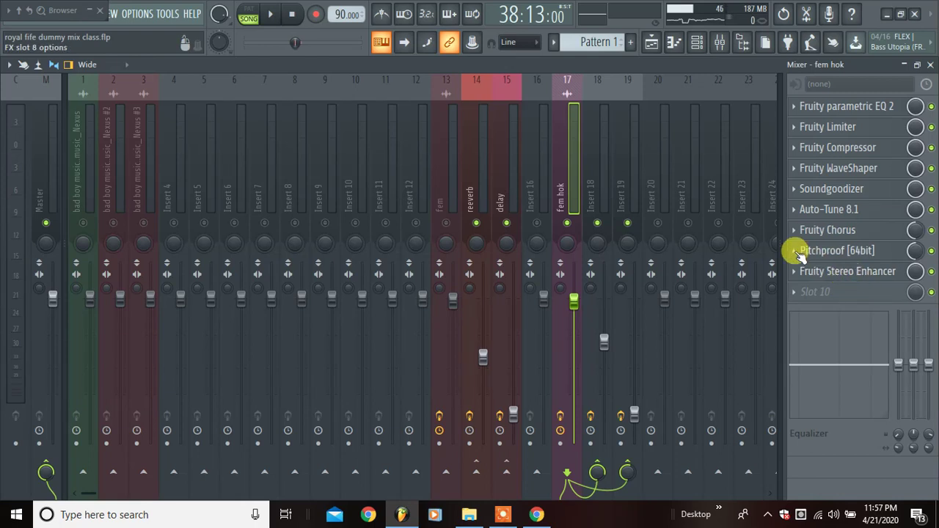
Mute fem hok, unmute and select the fem track, and play the song
{"action": "left_click", "coordinate": [565, 224]}
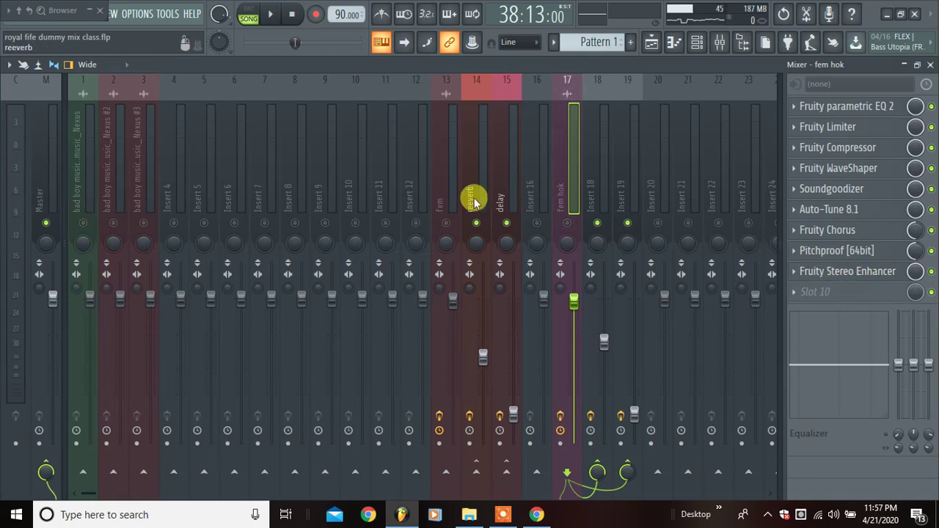
{"action": "left_click", "coordinate": [472, 198]}
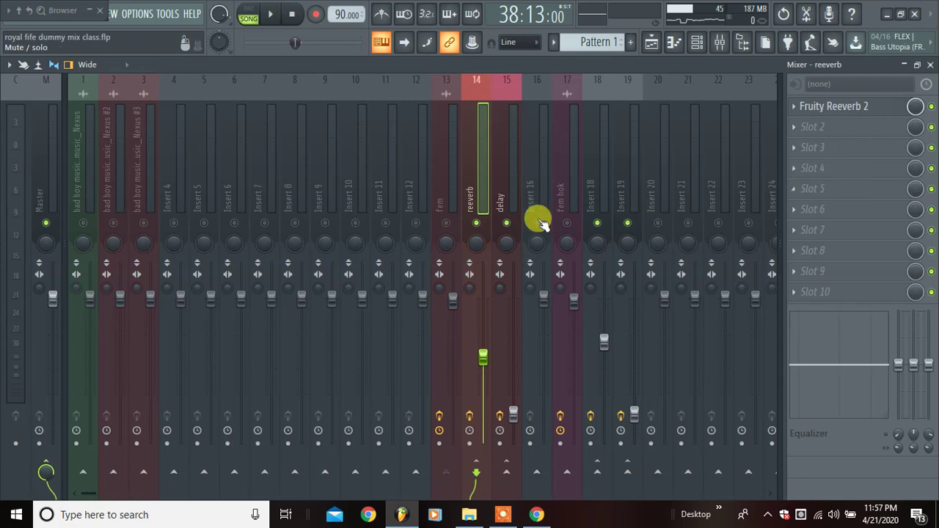
{"action": "left_click", "coordinate": [446, 204]}
{"action": "key", "text": "space"}
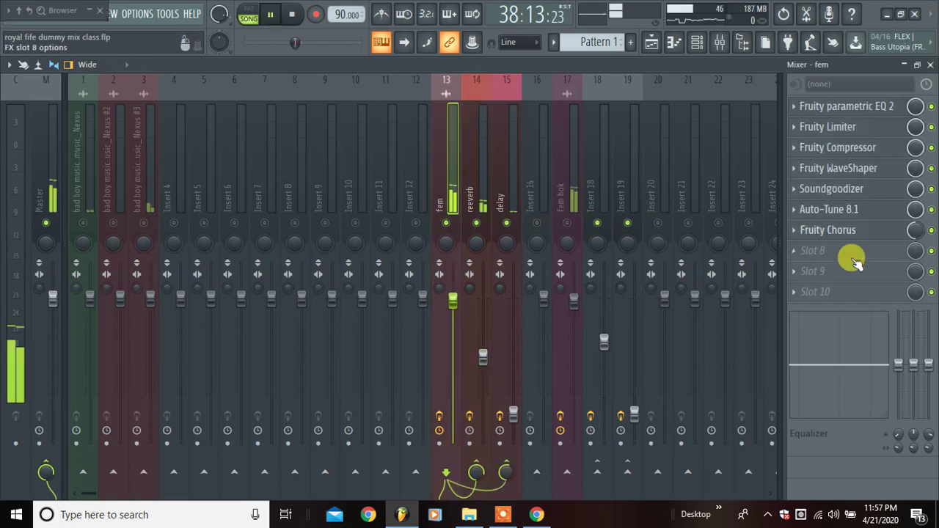
Load Fruity Stereo Enhancer into slot 8 of the fem track and close its window
{"action": "left_click", "coordinate": [800, 256]}
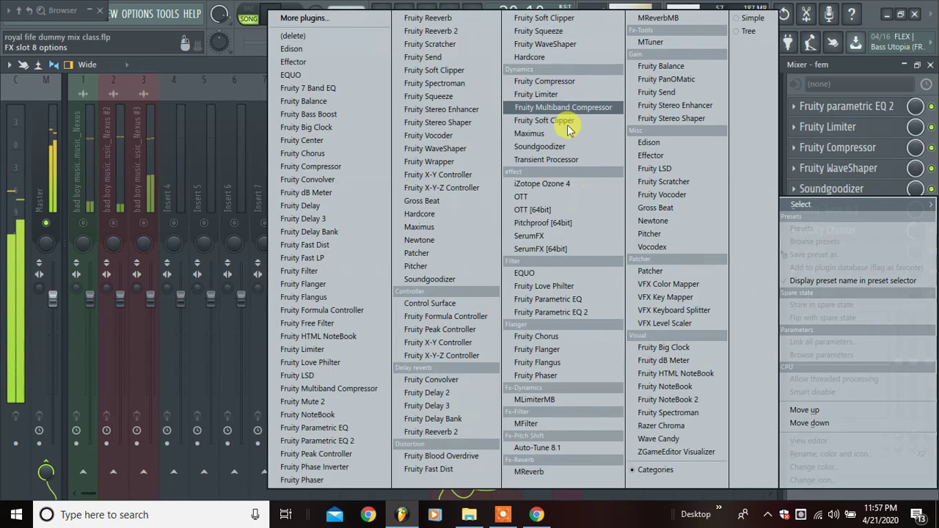
{"action": "left_click", "coordinate": [450, 110]}
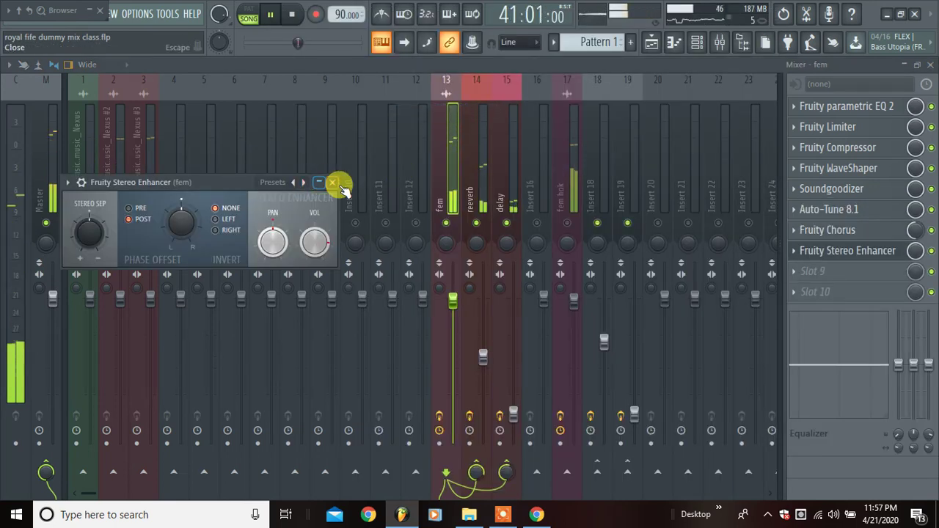
{"action": "left_click", "coordinate": [332, 182]}
Replace the Stereo Enhancer in slot 8 of the fem track with Fruity Stereo Shaper
{"action": "left_click", "coordinate": [796, 251]}
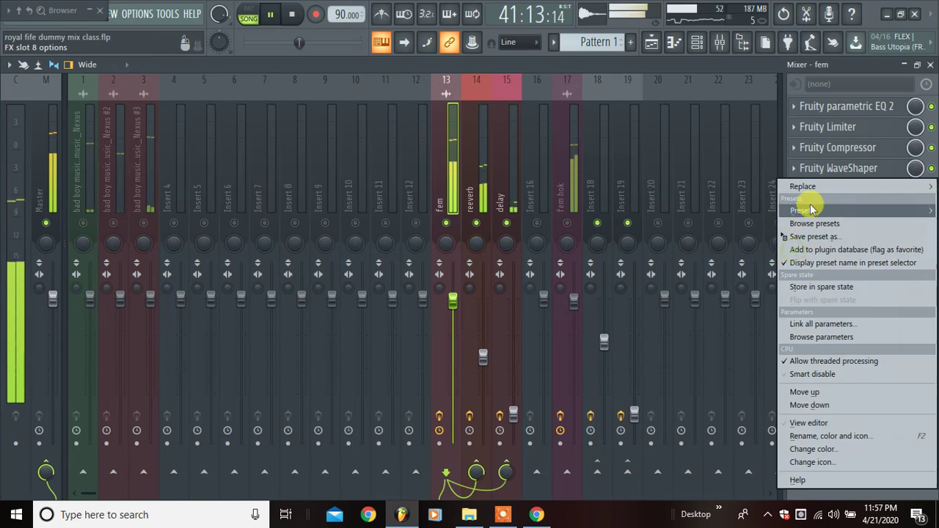
{"action": "mouse_move", "coordinate": [806, 187]}
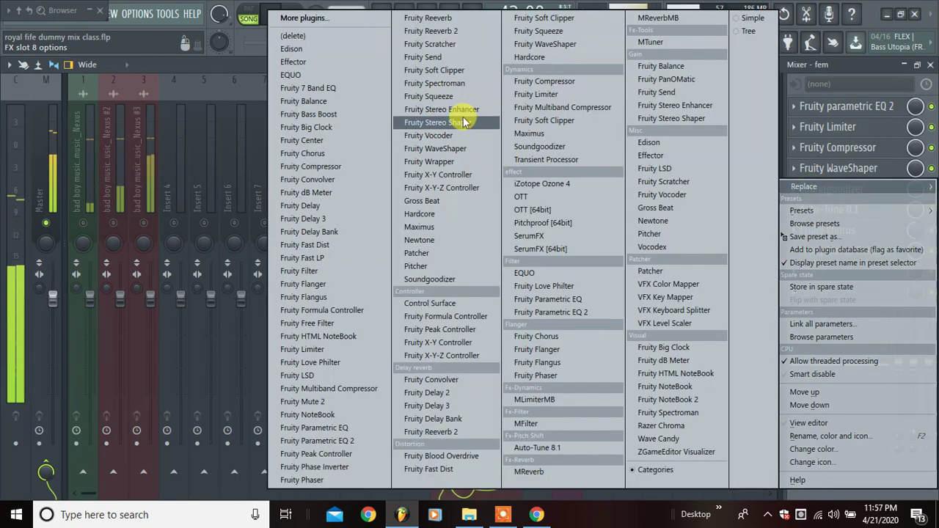
{"action": "left_click", "coordinate": [460, 122]}
{"action": "left_click_drag", "start_coordinate": [180, 186], "coordinate": [367, 132]}
Apply the Stereoize 3 effects preset to the Stereo Shaper and set its phase to 15% left
{"action": "left_click", "coordinate": [403, 131]}
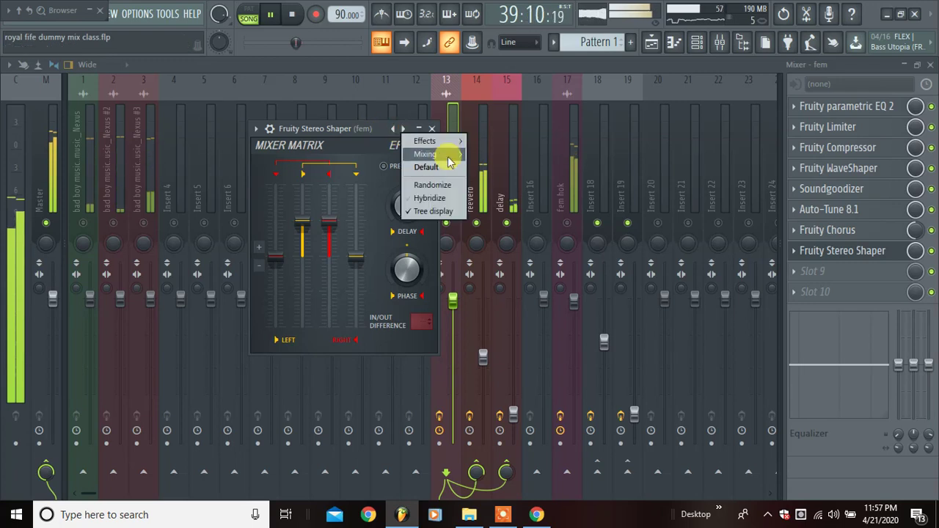
{"action": "mouse_move", "coordinate": [440, 141]}
{"action": "left_click", "coordinate": [503, 245]}
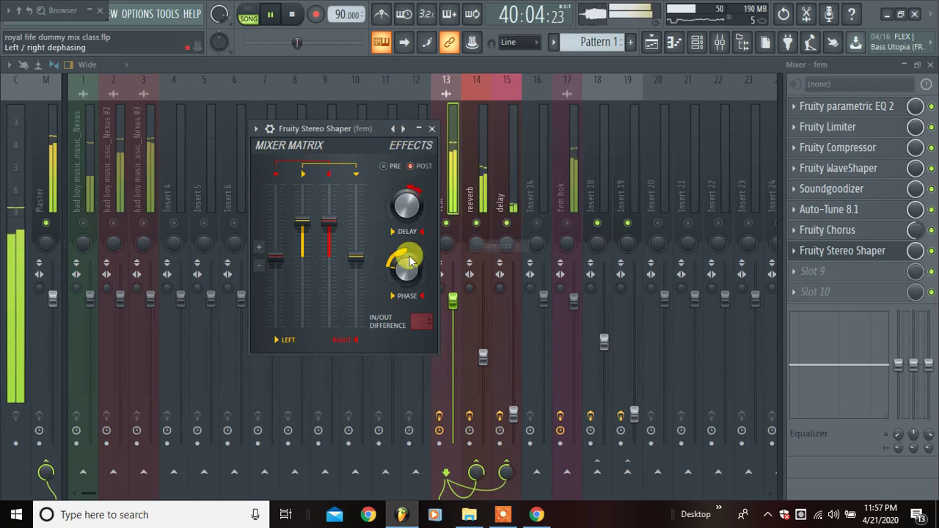
{"action": "left_click_drag", "start_coordinate": [406, 270], "coordinate": [407, 262]}
{"action": "left_click_drag", "start_coordinate": [407, 213], "coordinate": [406, 209]}
{"action": "left_click_drag", "start_coordinate": [406, 260], "coordinate": [406, 271]}
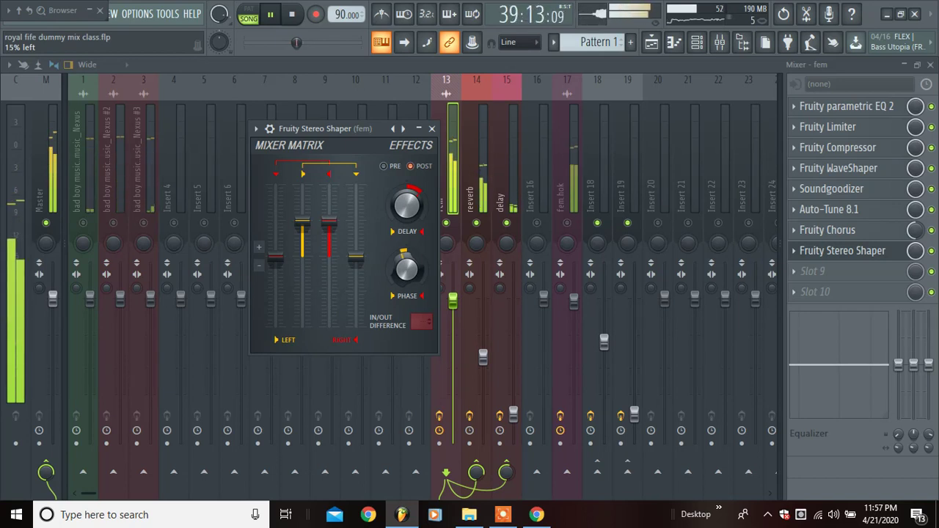
Centre the Stereo Shaper's delay, restart playback to audition the fem vocal and close the plugin
{"action": "key", "text": "space"}
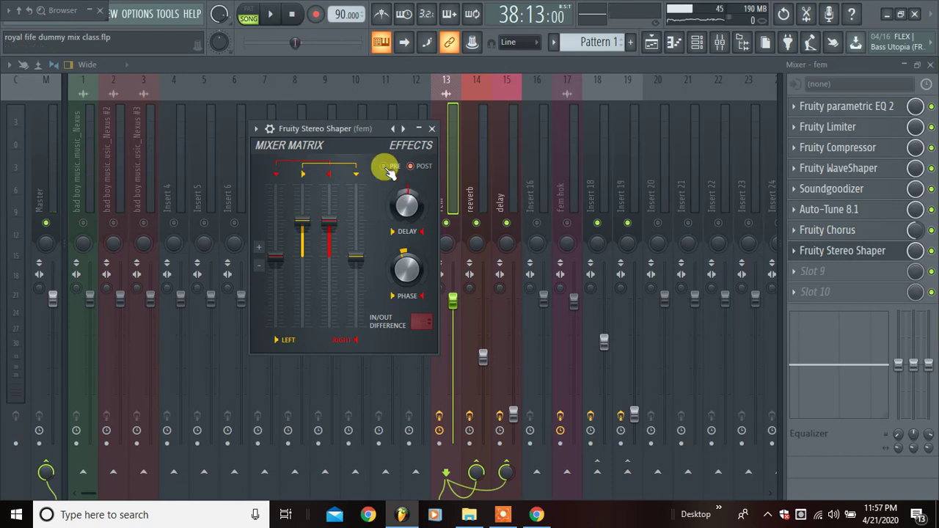
{"action": "key", "text": "space"}
{"action": "left_click_drag", "start_coordinate": [367, 130], "coordinate": [366, 135]}
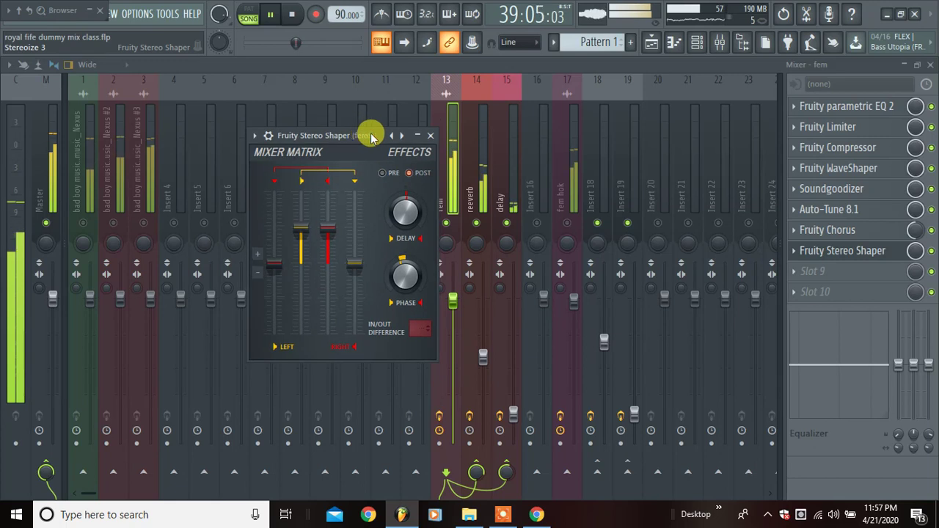
{"action": "left_click", "coordinate": [427, 136]}
Unmute fem hok and balance its volume fader during playback, trying 117% and settling back at 100%
{"action": "left_click", "coordinate": [576, 188]}
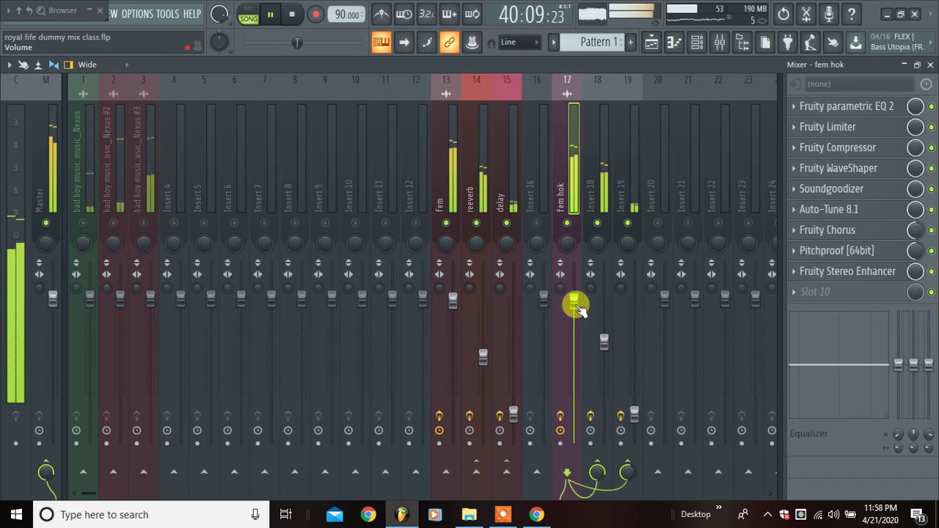
{"action": "left_click", "coordinate": [575, 304]}
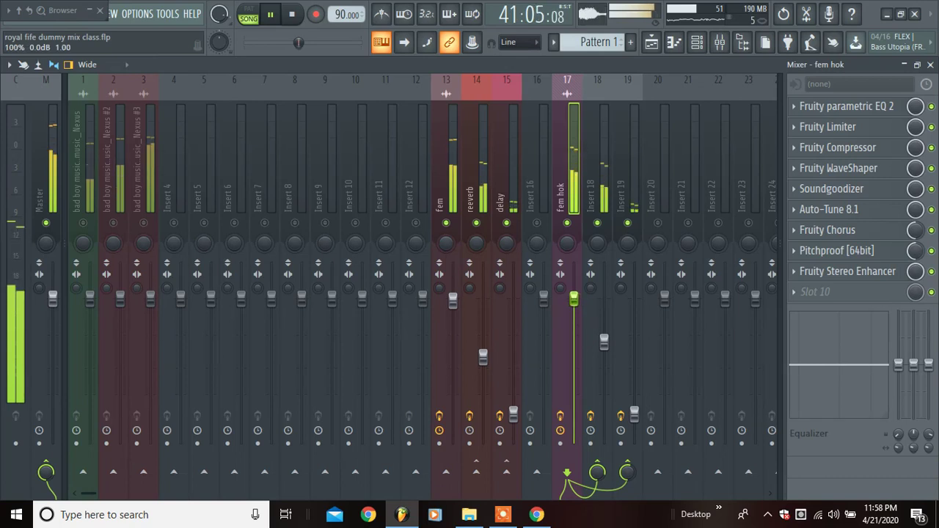
{"action": "left_click_drag", "start_coordinate": [574, 298], "coordinate": [575, 288]}
{"action": "key", "text": "space"}
{"action": "key", "text": "space"}
{"action": "left_click", "coordinate": [574, 291]}
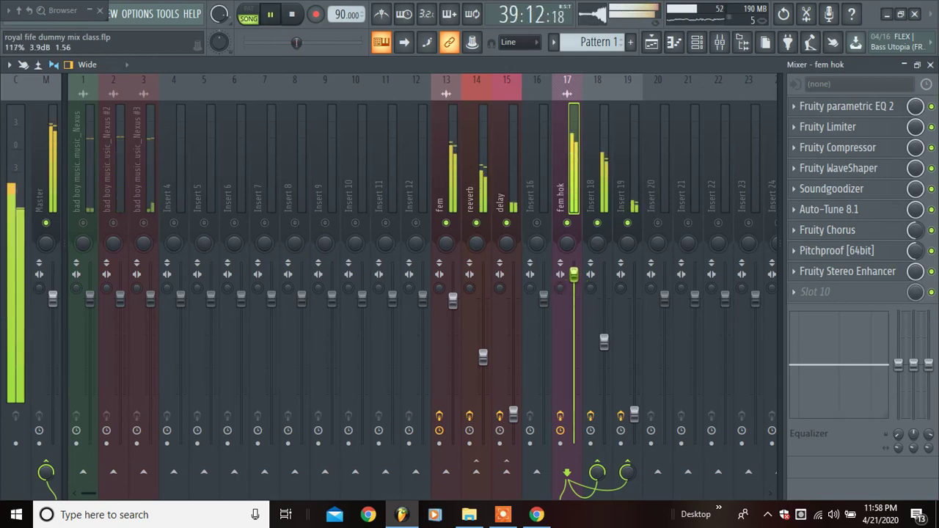
{"action": "left_click_drag", "start_coordinate": [574, 273], "coordinate": [572, 290]}
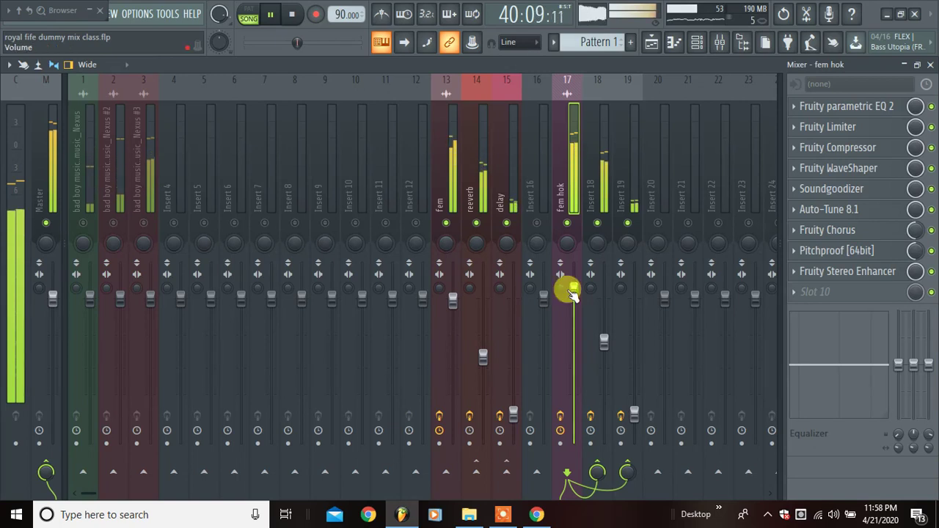
{"action": "key", "text": "space"}
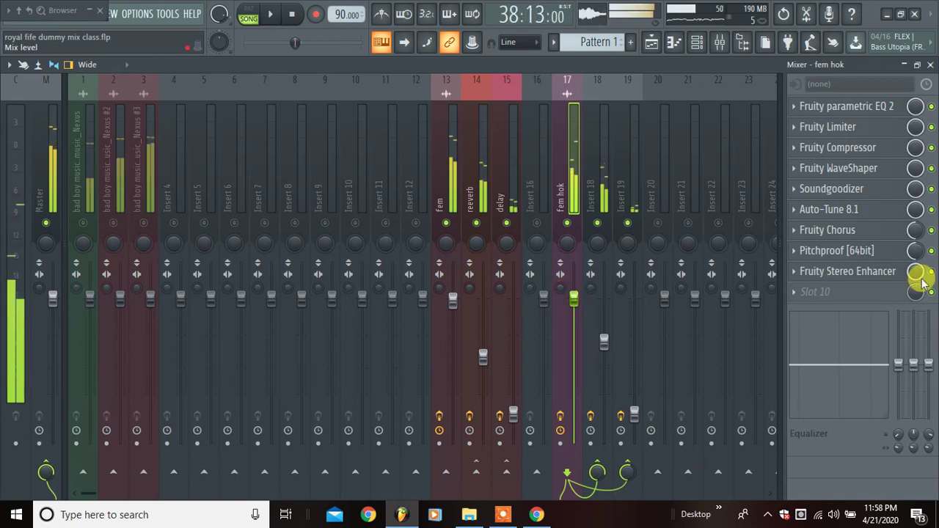
Reopen the Stereo Enhancer on fem hok, set its volume to 93% and fine-tune it during playback
{"action": "left_click", "coordinate": [814, 271]}
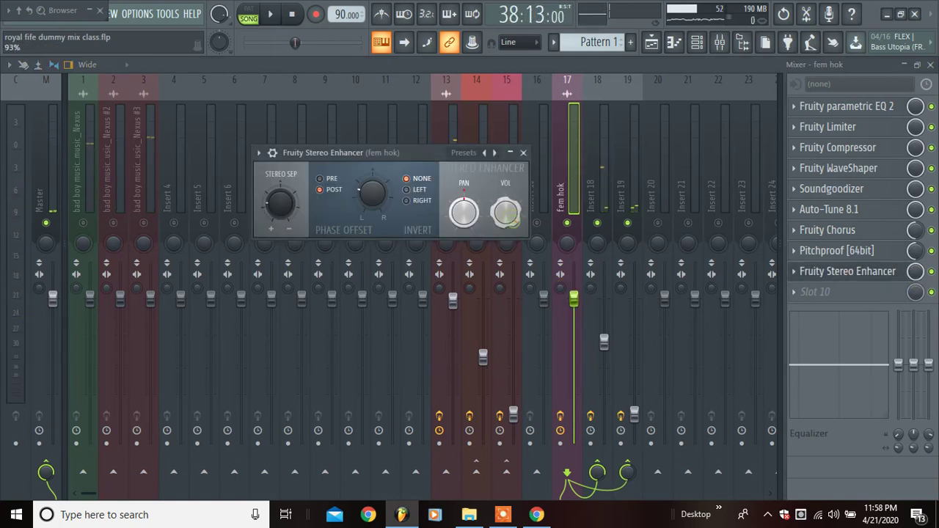
{"action": "key", "text": "space"}
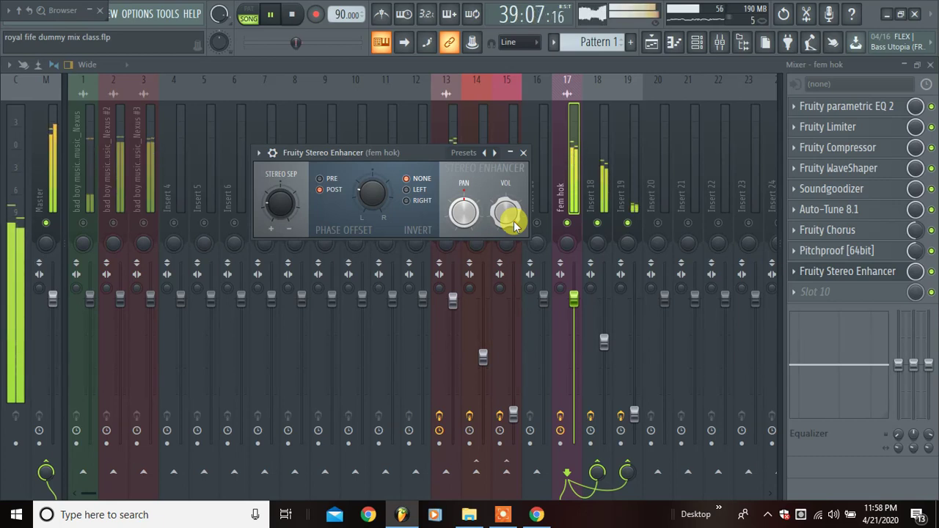
{"action": "left_click_drag", "start_coordinate": [513, 222], "coordinate": [513, 222]}
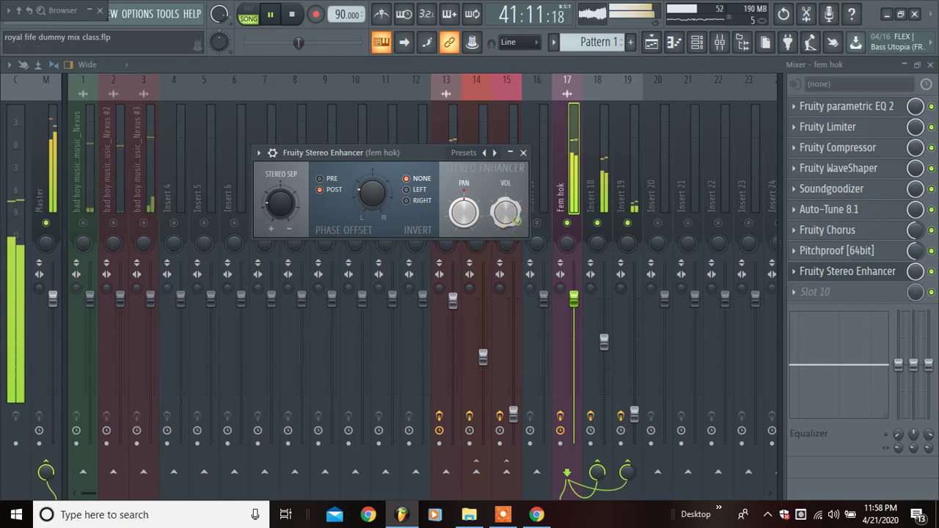
{"action": "left_click_drag", "start_coordinate": [517, 222], "coordinate": [517, 221]}
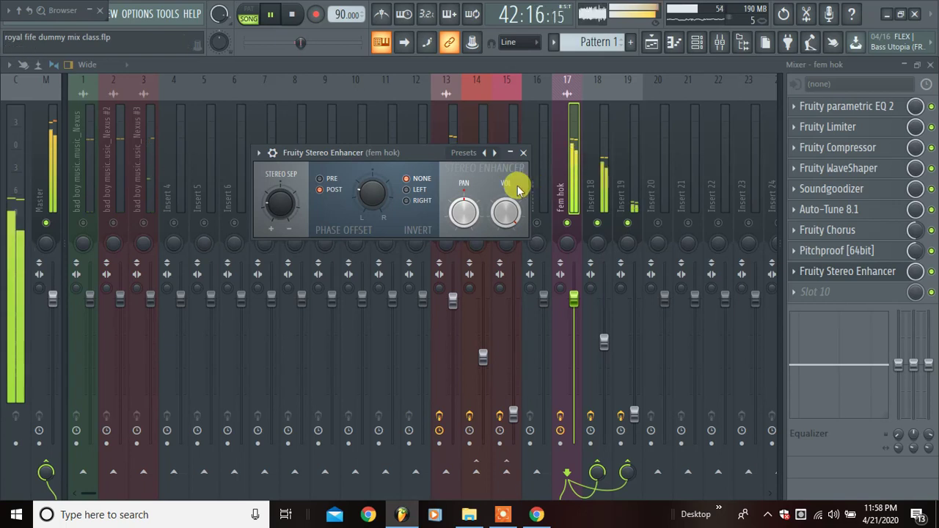
{"action": "key", "text": "space"}
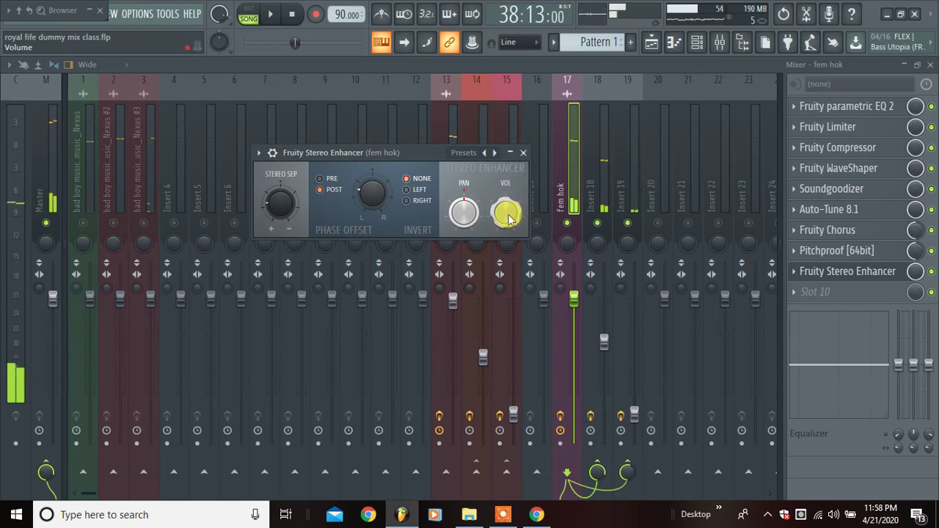
Fine-tune the Stereo Enhancer's volume on fem hok to 91% during playback, close the plugin and stop playback
{"action": "key", "text": "space"}
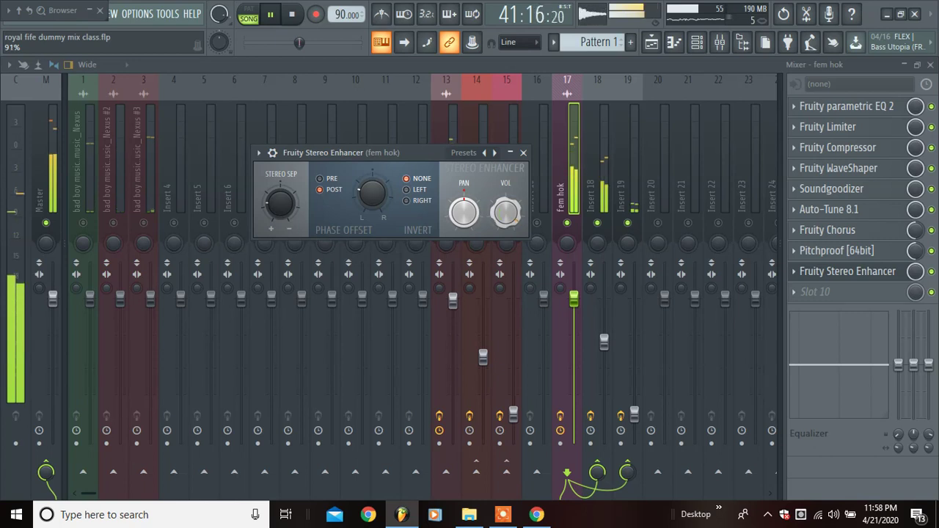
{"action": "left_click_drag", "start_coordinate": [512, 206], "coordinate": [512, 209]}
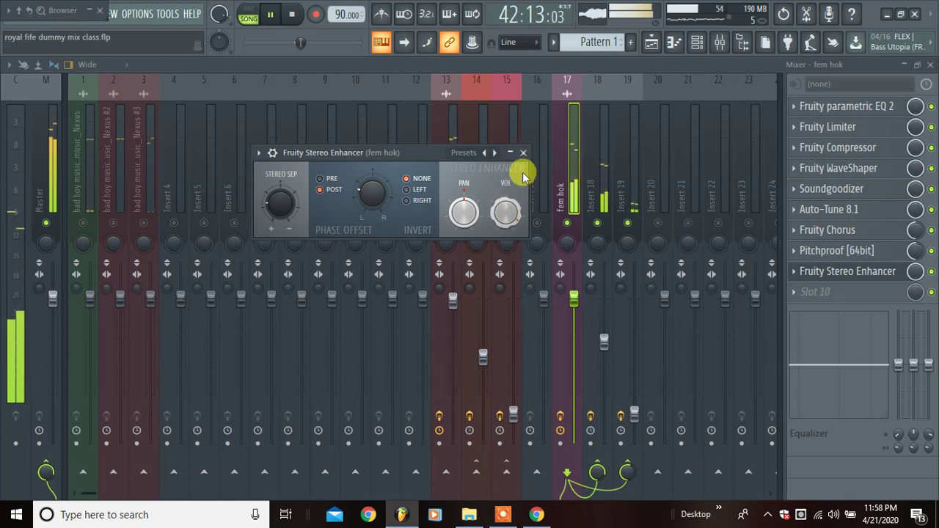
{"action": "left_click", "coordinate": [524, 153]}
{"action": "key", "text": "space"}
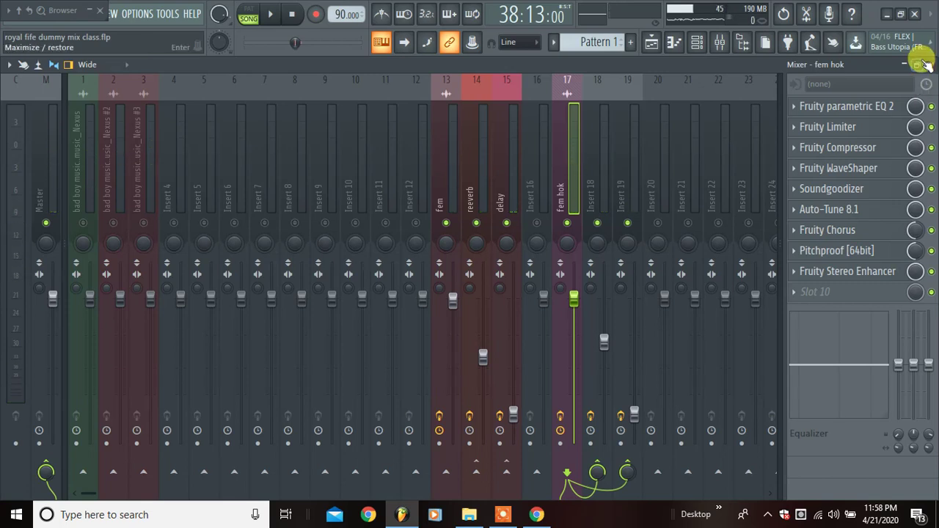
Return to the playlist, move the playback position to bar 34 and enlarge both Vocal femal tracks
{"action": "left_click", "coordinate": [930, 66]}
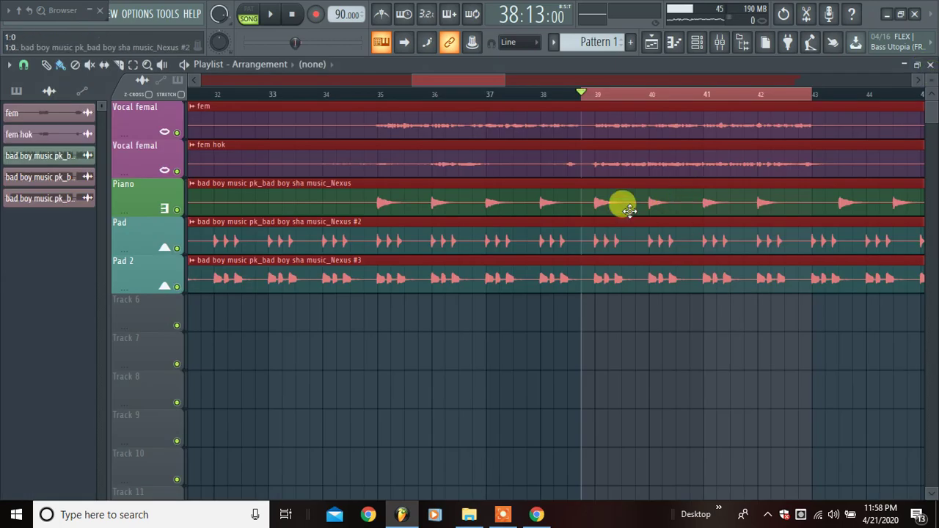
{"action": "left_click", "coordinate": [353, 93]}
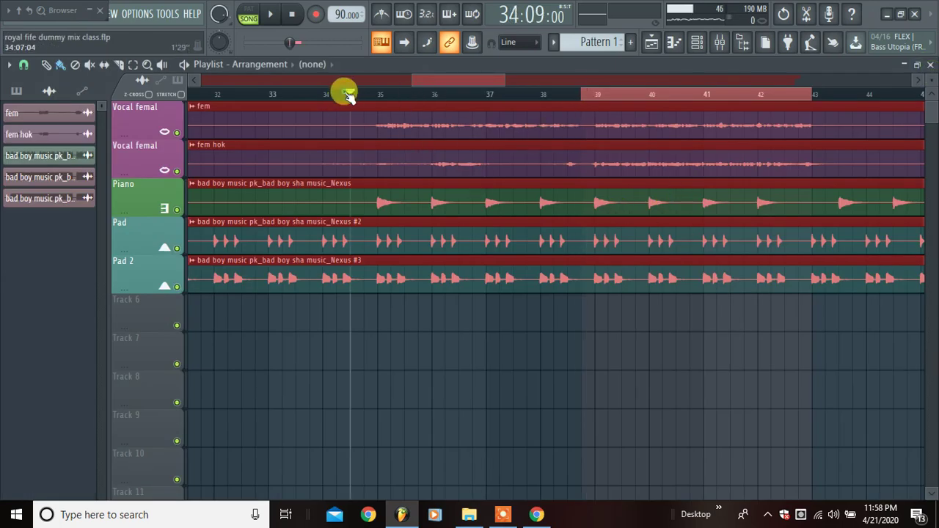
{"action": "key", "text": "space"}
{"action": "key", "text": "space"}
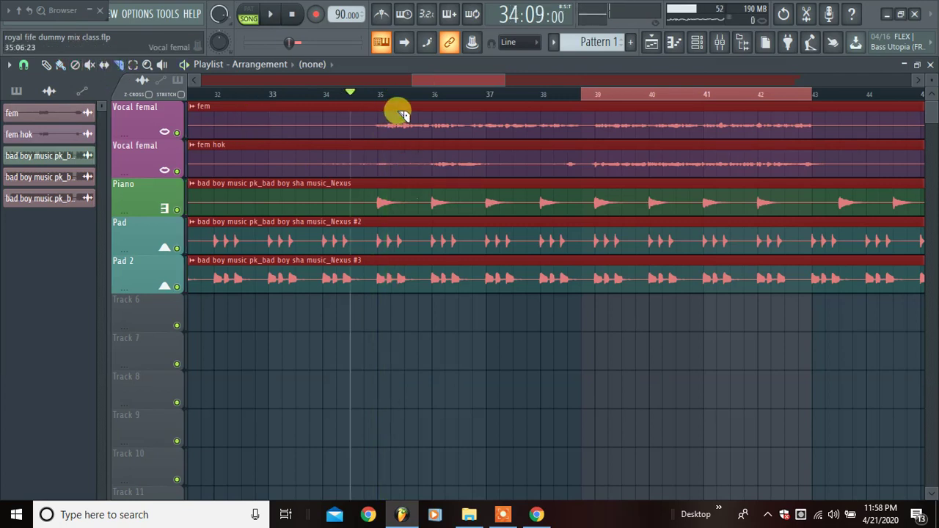
{"action": "left_click_drag", "start_coordinate": [139, 175], "coordinate": [138, 242]}
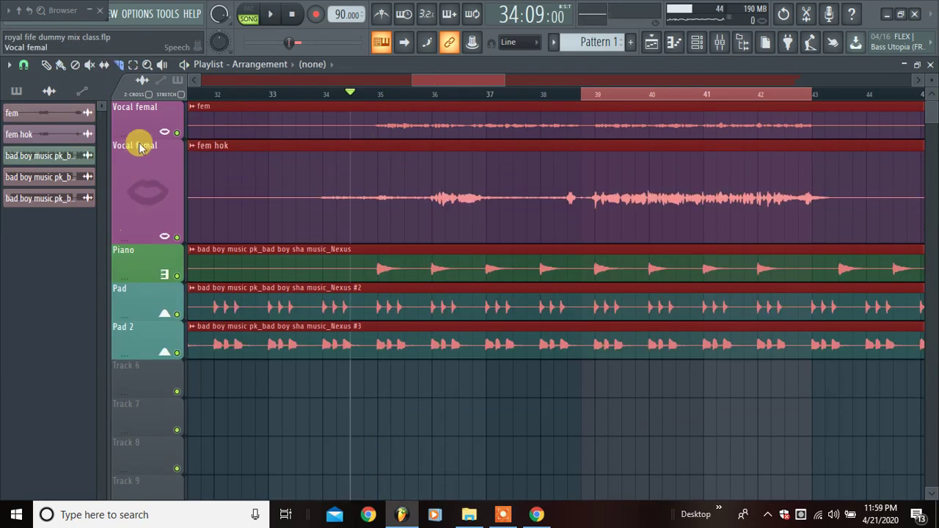
{"action": "left_click_drag", "start_coordinate": [140, 133], "coordinate": [144, 445]}
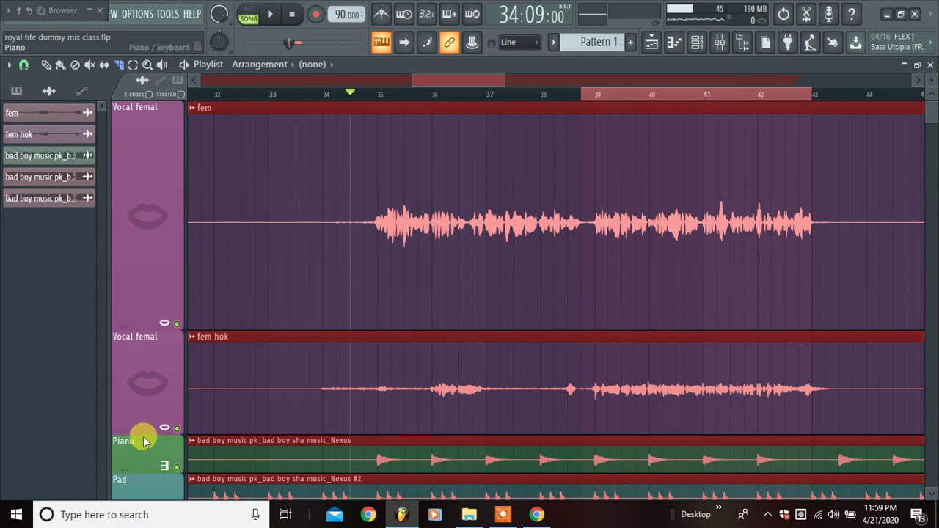
Slice the fem hok clip at bar 33, trim the second part's start to just before bar 36 and start playback
{"action": "scroll", "coordinate": [448, 264], "scroll_direction": "down", "scroll_amount": 3}
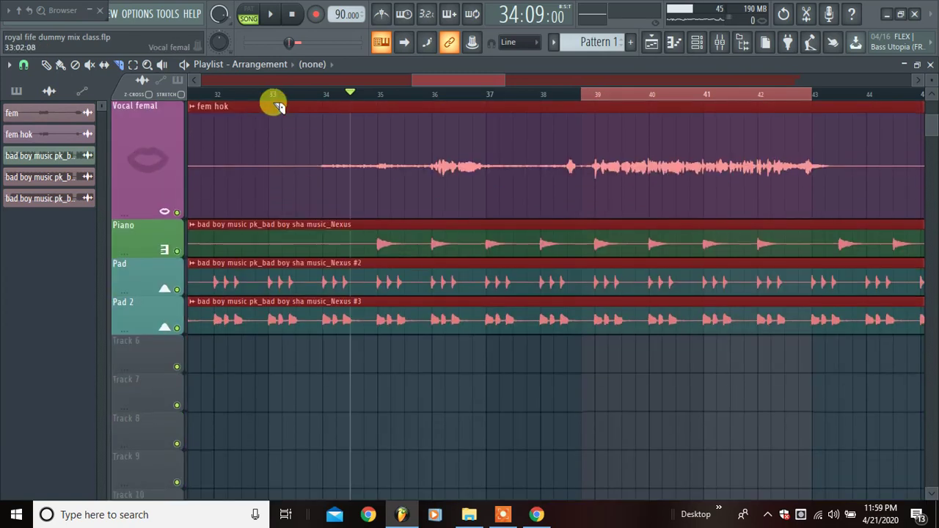
{"action": "left_click_drag", "start_coordinate": [272, 106], "coordinate": [270, 232]}
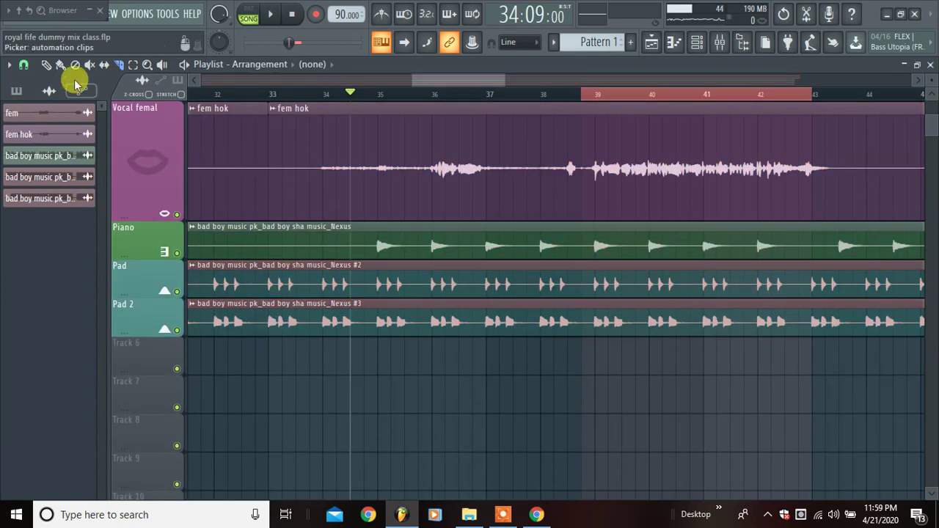
{"action": "left_click", "coordinate": [47, 65]}
{"action": "left_click_drag", "start_coordinate": [270, 123], "coordinate": [411, 119]}
{"action": "key", "text": "space"}
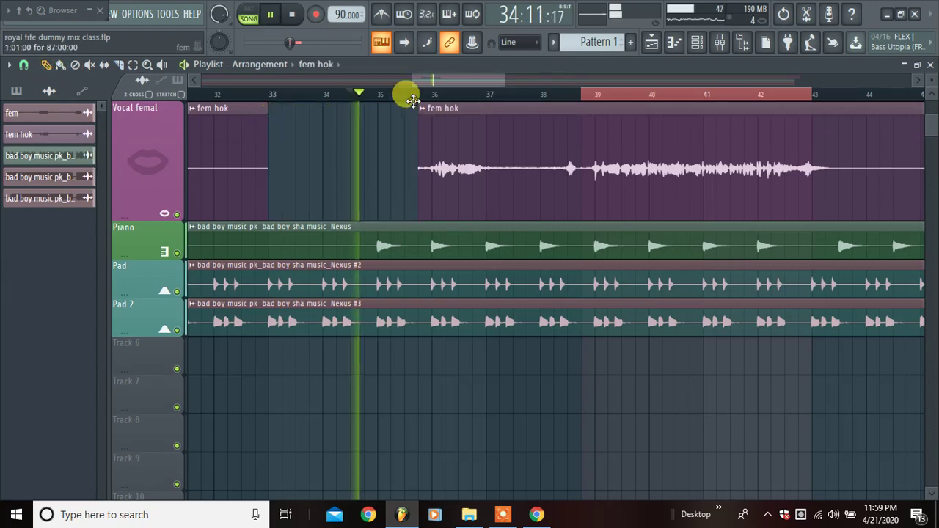
Slice the fem clip at bar 34 and trim the second part's start to just before bar 35
{"action": "scroll", "coordinate": [388, 137], "scroll_direction": "up", "scroll_amount": 3}
{"action": "left_click", "coordinate": [118, 65]}
{"action": "mouse_move", "coordinate": [325, 103]}
{"action": "left_mouse_down"}
{"action": "mouse_move", "coordinate": [328, 348]}
{"action": "mouse_move", "coordinate": [320, 350]}
{"action": "left_mouse_up"}
{"action": "left_click", "coordinate": [46, 65]}
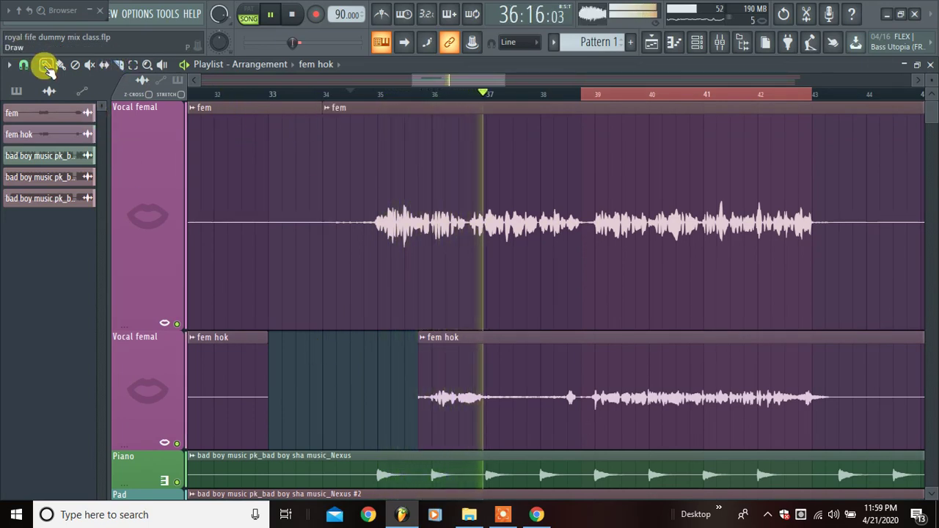
{"action": "left_click_drag", "start_coordinate": [321, 116], "coordinate": [368, 122]}
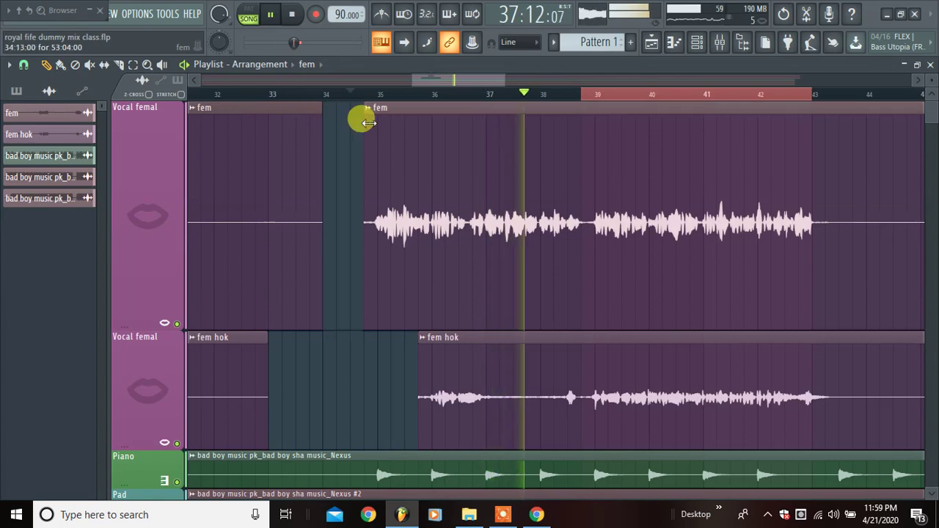
Shorten the first fem clip's end to about bar 32 and trim the second fem clip's start closer to its first vocal sound
{"action": "left_click", "coordinate": [333, 92]}
{"action": "left_click_drag", "start_coordinate": [314, 111], "coordinate": [220, 120]}
{"action": "scroll", "coordinate": [372, 96], "scroll_direction": "up", "scroll_amount": 4}
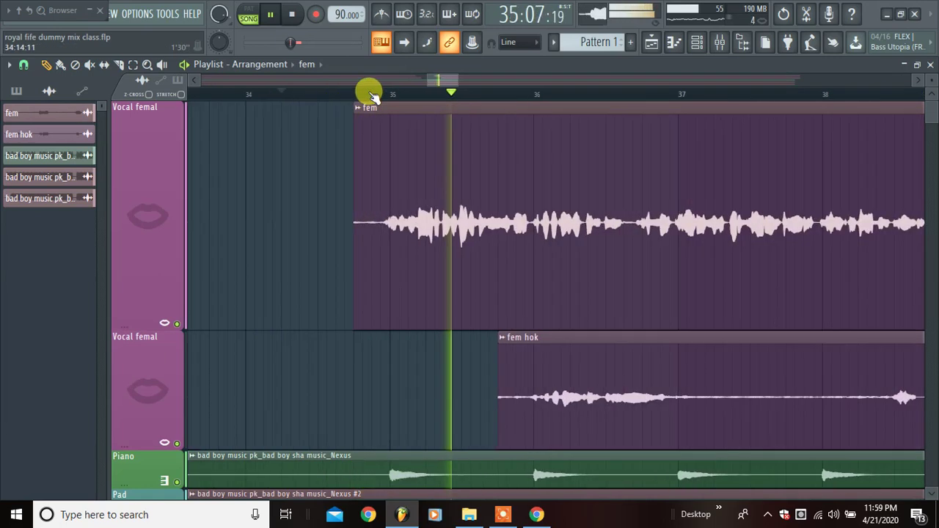
{"action": "key", "text": "space"}
{"action": "scroll", "coordinate": [371, 95], "scroll_direction": "up", "scroll_amount": 5}
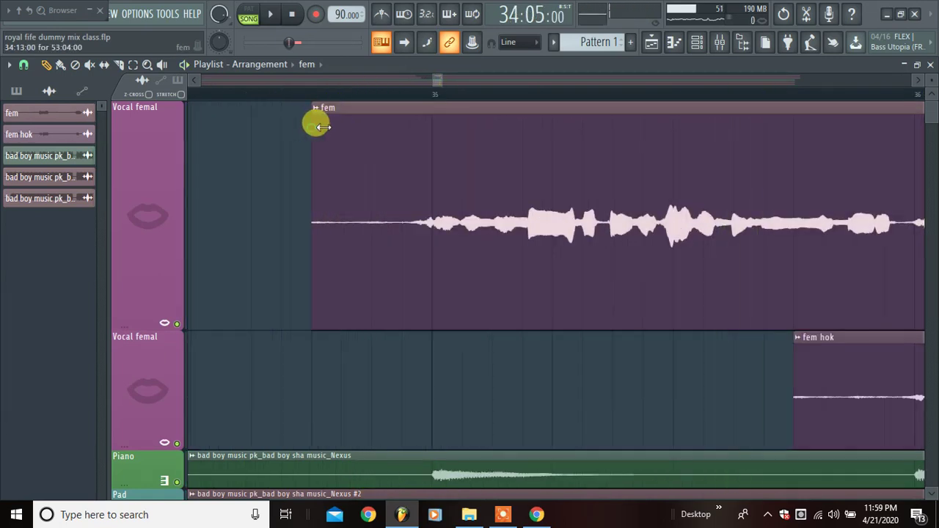
{"action": "left_click_drag", "start_coordinate": [311, 122], "coordinate": [399, 125]}
Start playback and trim the second fem hok clip's start closer to bar 36
{"action": "key", "text": "space"}
{"action": "scroll", "coordinate": [415, 94], "scroll_direction": "down", "scroll_amount": 1}
{"action": "scroll", "coordinate": [413, 92], "scroll_direction": "down", "scroll_amount": 10}
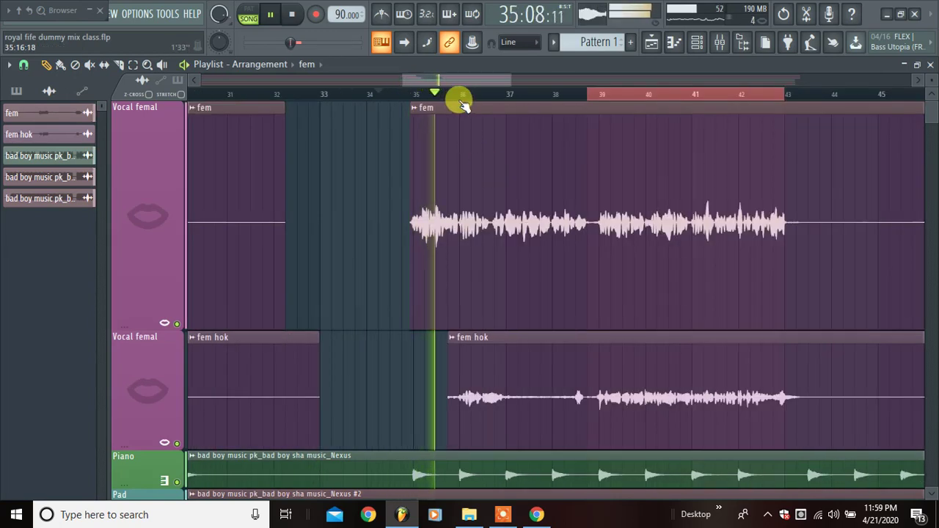
{"action": "scroll", "coordinate": [463, 100], "scroll_direction": "up", "scroll_amount": 4}
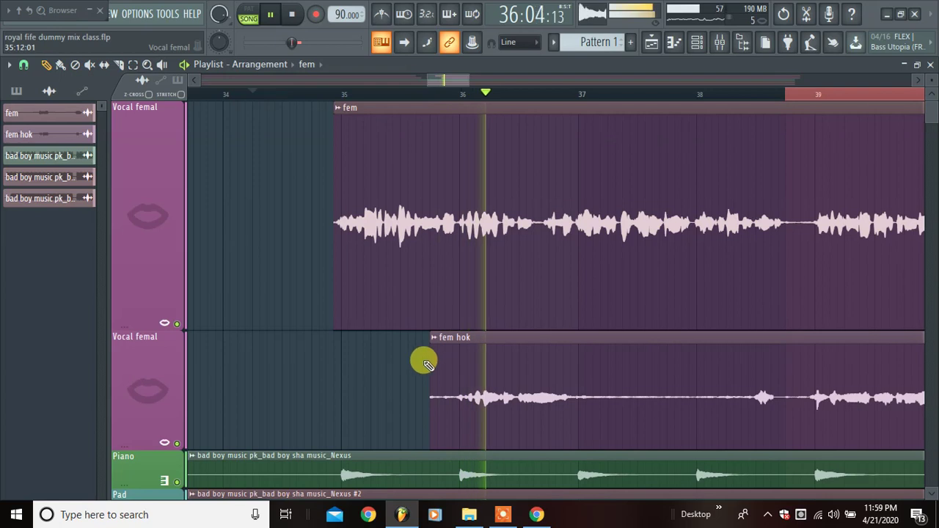
{"action": "left_click_drag", "start_coordinate": [431, 357], "coordinate": [453, 354]}
Slice fem hok at bar 37 and trim the following part's start to the next vocal sound shortly after bar 38
{"action": "scroll", "coordinate": [582, 98], "scroll_direction": "down", "scroll_amount": 3}
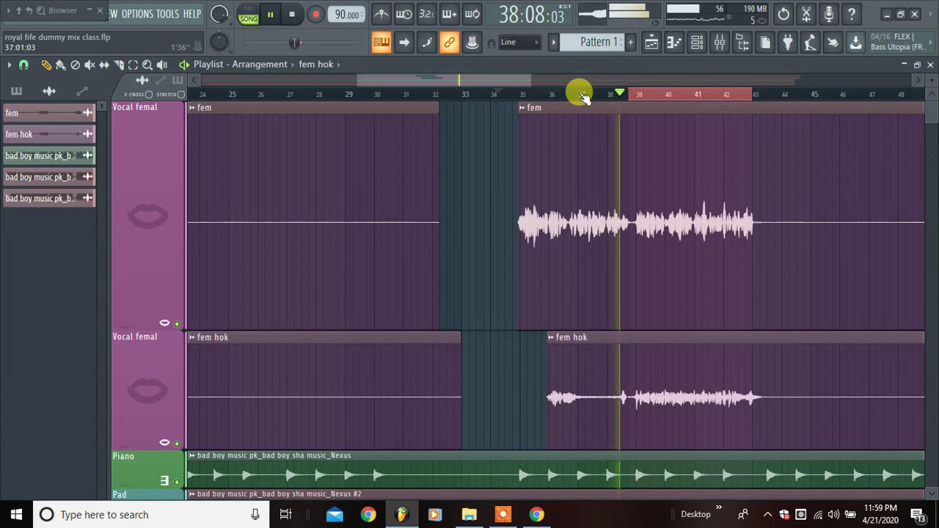
{"action": "left_click_drag", "start_coordinate": [517, 85], "coordinate": [529, 83]}
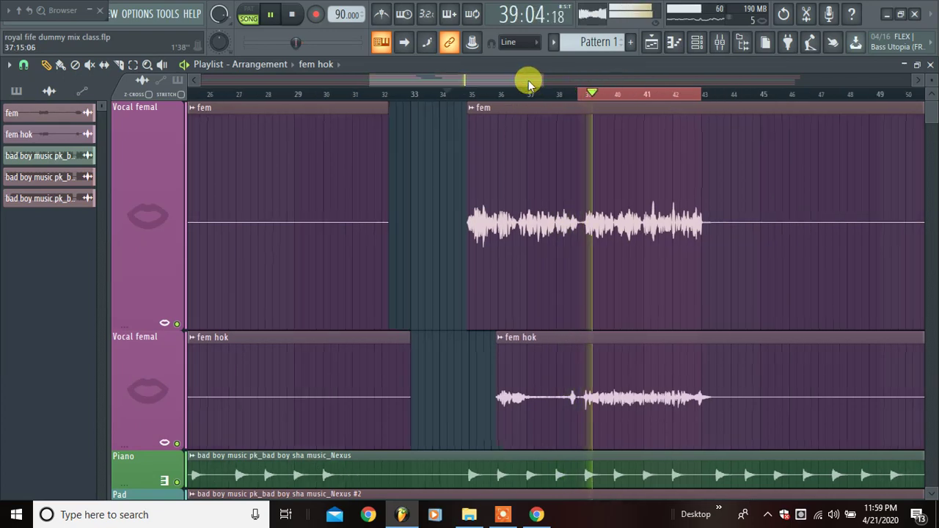
{"action": "scroll", "coordinate": [570, 97], "scroll_direction": "up", "scroll_amount": 2}
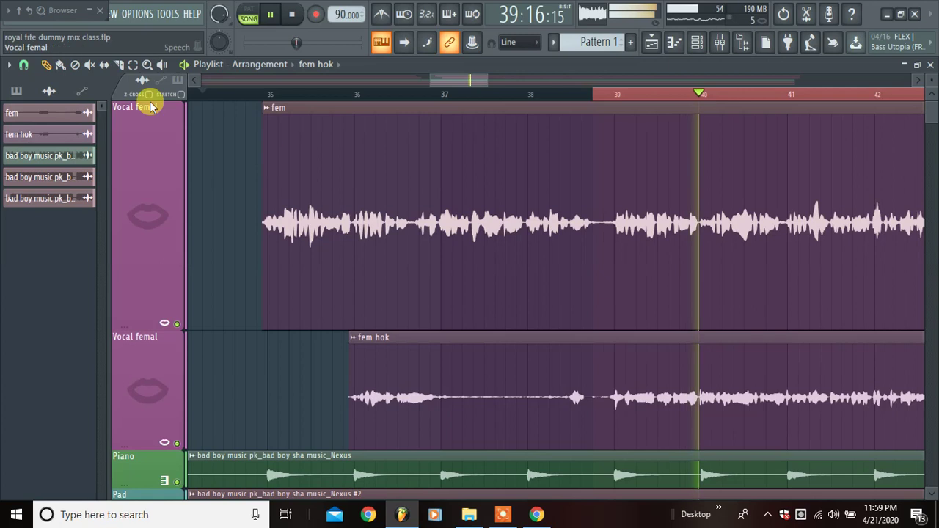
{"action": "left_click", "coordinate": [118, 65]}
{"action": "left_click_drag", "start_coordinate": [443, 329], "coordinate": [442, 453]}
{"action": "left_click", "coordinate": [46, 65]}
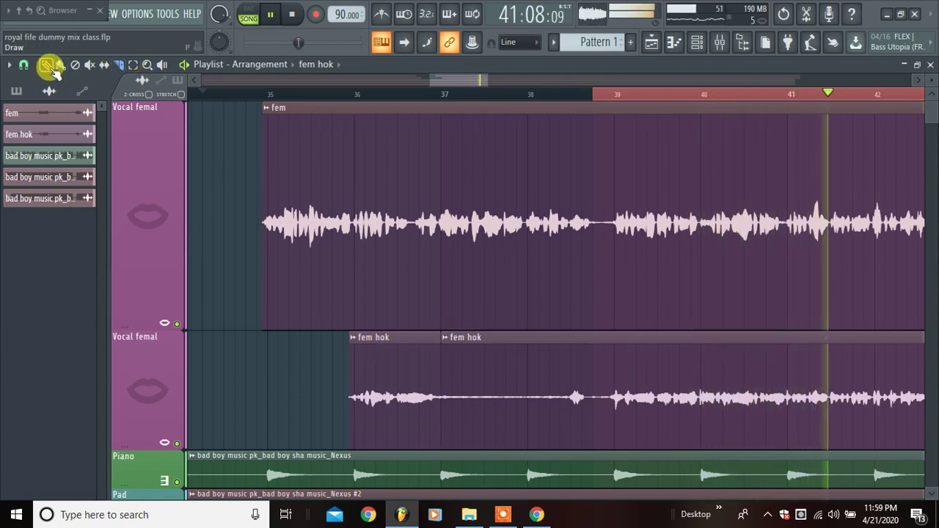
{"action": "left_click", "coordinate": [330, 96]}
{"action": "left_click_drag", "start_coordinate": [439, 350], "coordinate": [554, 356]}
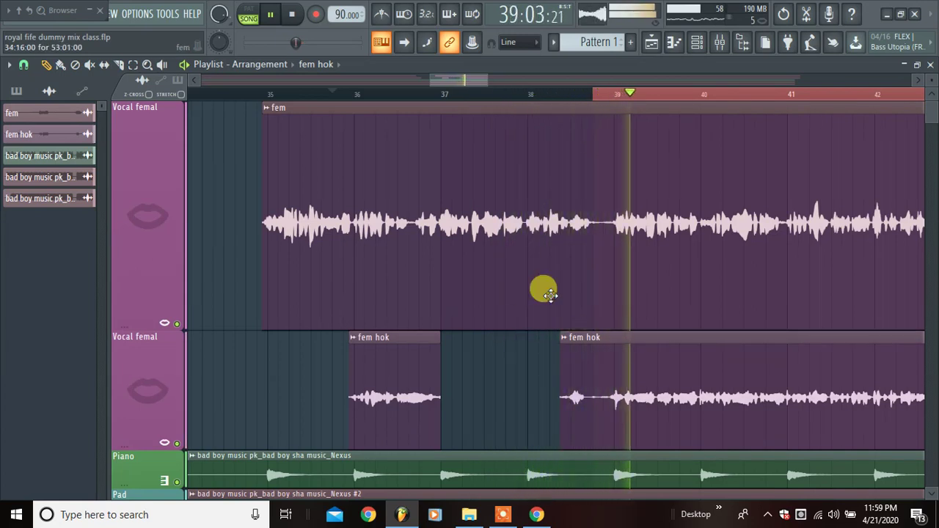
Shorten the first fem hok clip's end to about bar 16 and stop playback
{"action": "scroll", "coordinate": [556, 100], "scroll_direction": "down", "scroll_amount": 5}
{"action": "scroll", "coordinate": [551, 96], "scroll_direction": "down", "scroll_amount": 2}
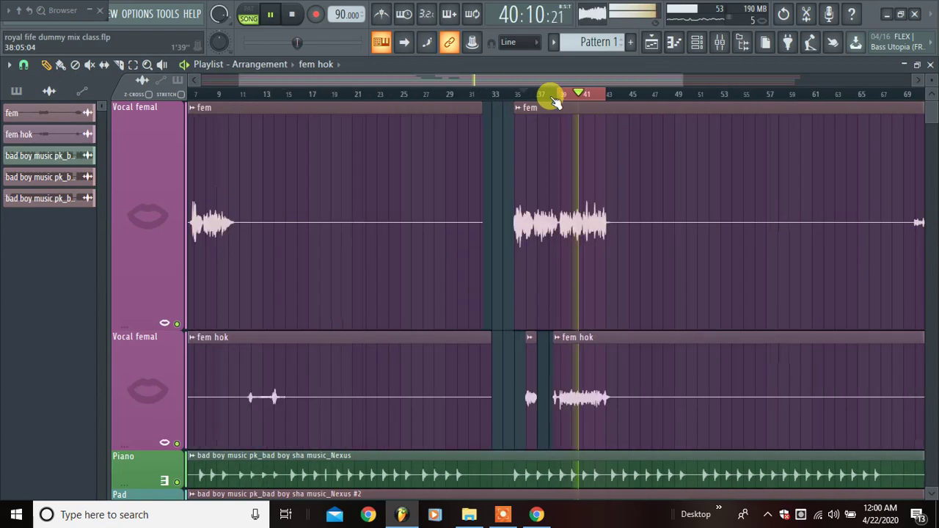
{"action": "scroll", "coordinate": [551, 95], "scroll_direction": "down", "scroll_amount": 2}
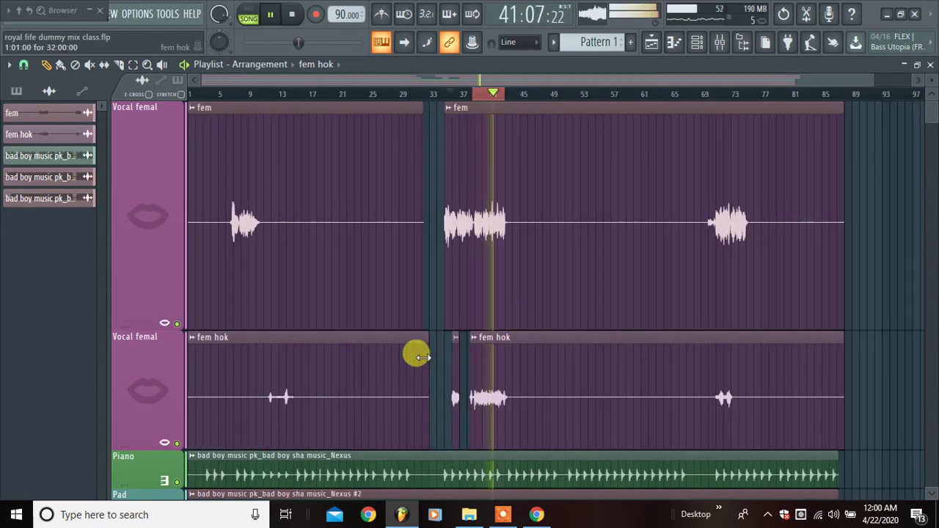
{"action": "left_click_drag", "start_coordinate": [424, 358], "coordinate": [298, 359]}
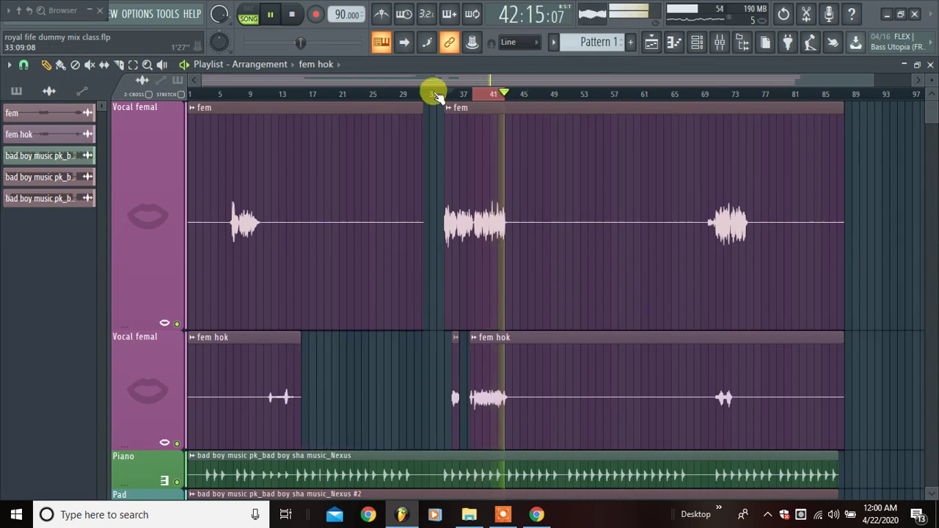
{"action": "key", "text": "space"}
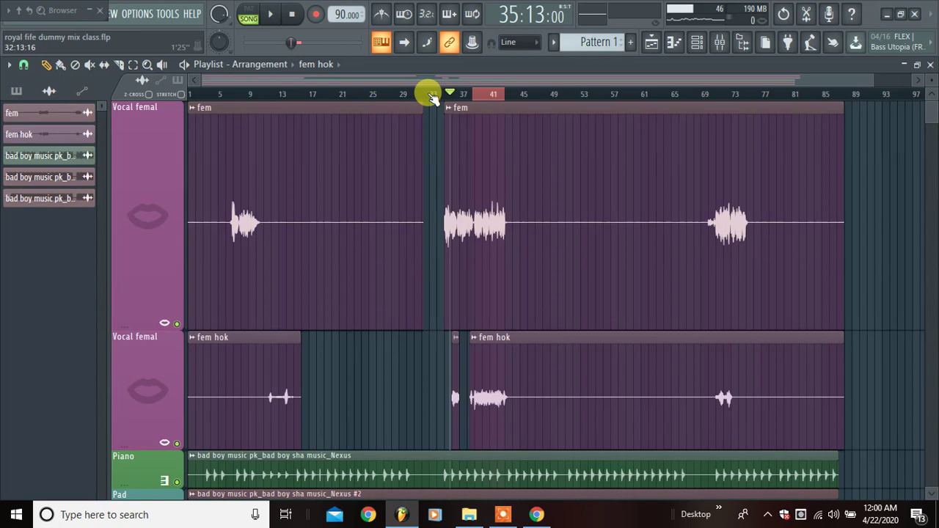
Shorten the first fem clip to a length of 11:12:00, removing the silence after its vocal
{"action": "scroll", "coordinate": [473, 95], "scroll_direction": "up", "scroll_amount": 6}
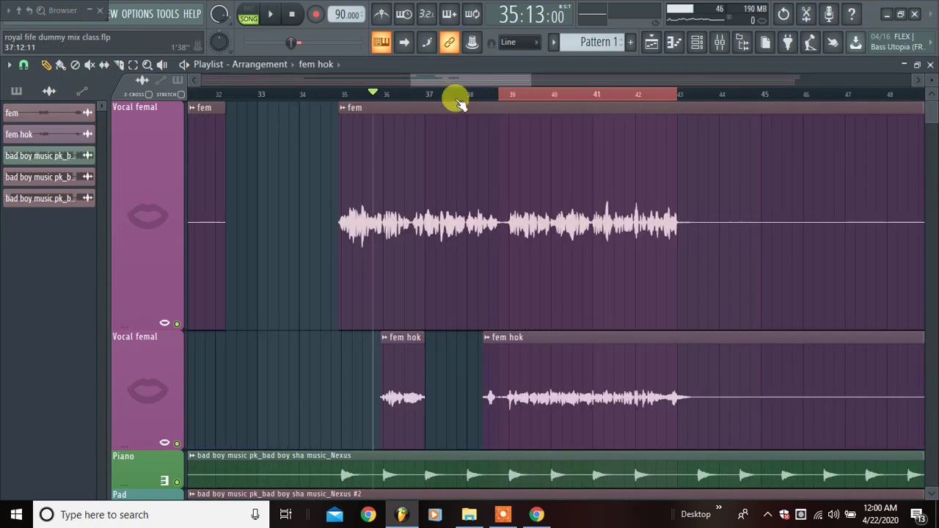
{"action": "scroll", "coordinate": [458, 102], "scroll_direction": "down", "scroll_amount": 3}
{"action": "left_click_drag", "start_coordinate": [328, 121], "coordinate": [178, 123]}
{"action": "scroll", "coordinate": [425, 91], "scroll_direction": "down", "scroll_amount": 6}
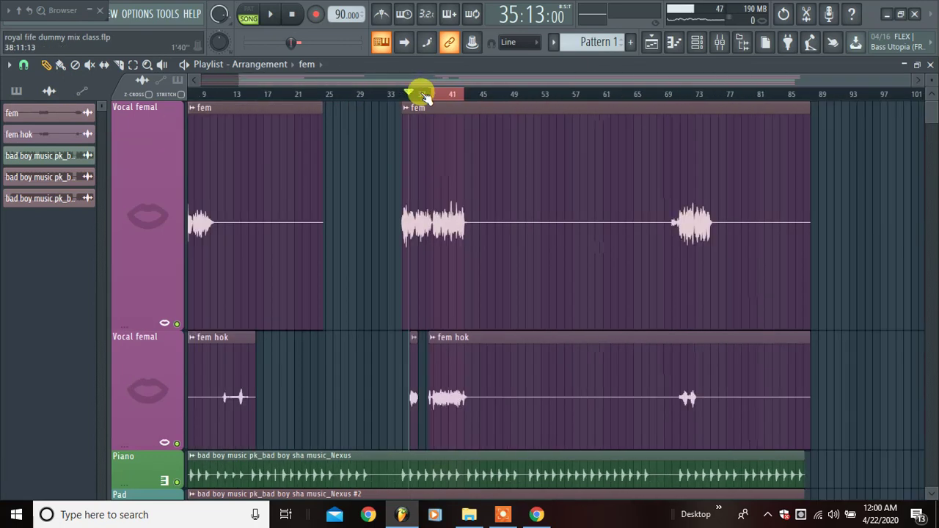
{"action": "left_click_drag", "start_coordinate": [362, 115], "coordinate": [264, 112]}
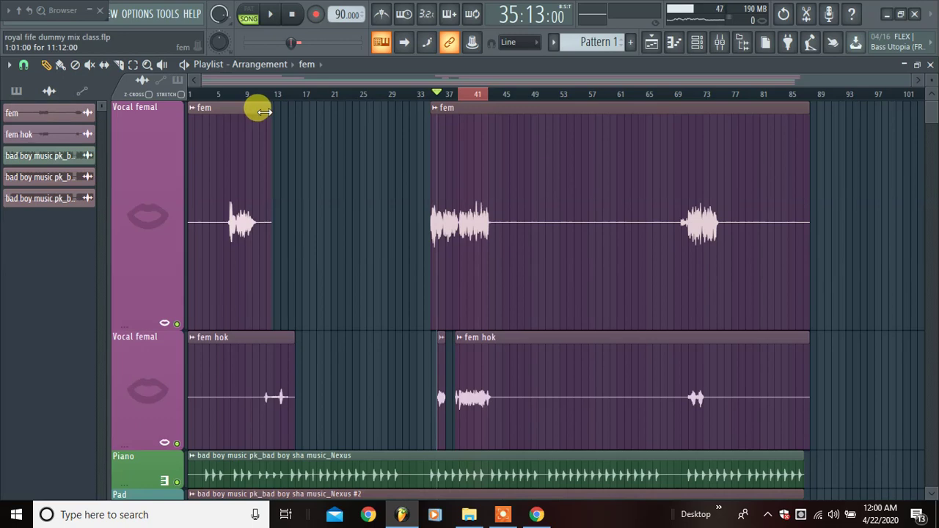
Review the trimmed vocal clips and audition them from about bar 34 before stopping playback
{"action": "left_click_drag", "start_coordinate": [910, 76], "coordinate": [281, 79]}
{"action": "left_click_drag", "start_coordinate": [201, 128], "coordinate": [532, 157]}
{"action": "left_click_drag", "start_coordinate": [247, 81], "coordinate": [459, 91]}
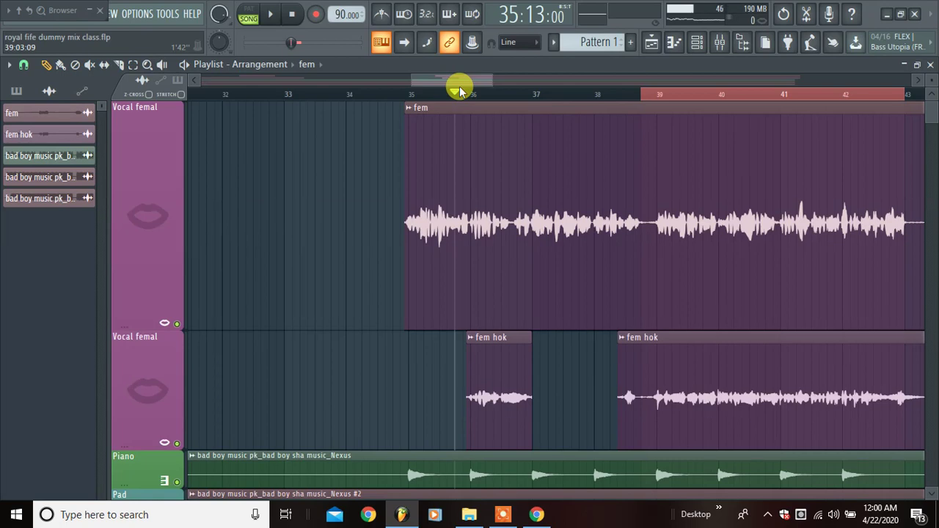
{"action": "left_click", "coordinate": [376, 94]}
{"action": "key", "text": "space"}
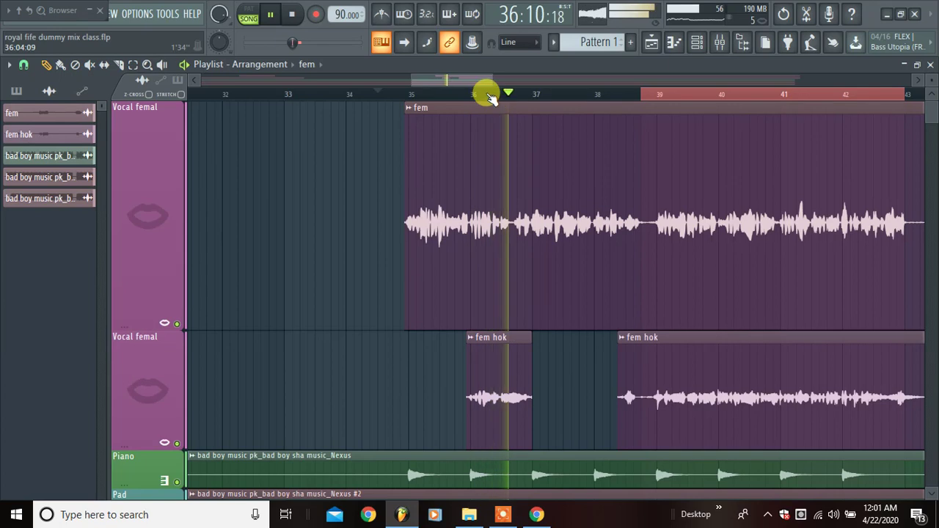
{"action": "key", "text": "space"}
Open the mixer, start playback and unmute the first bad boy music Nexus track to hear it with the vocals
{"action": "left_click", "coordinate": [719, 42]}
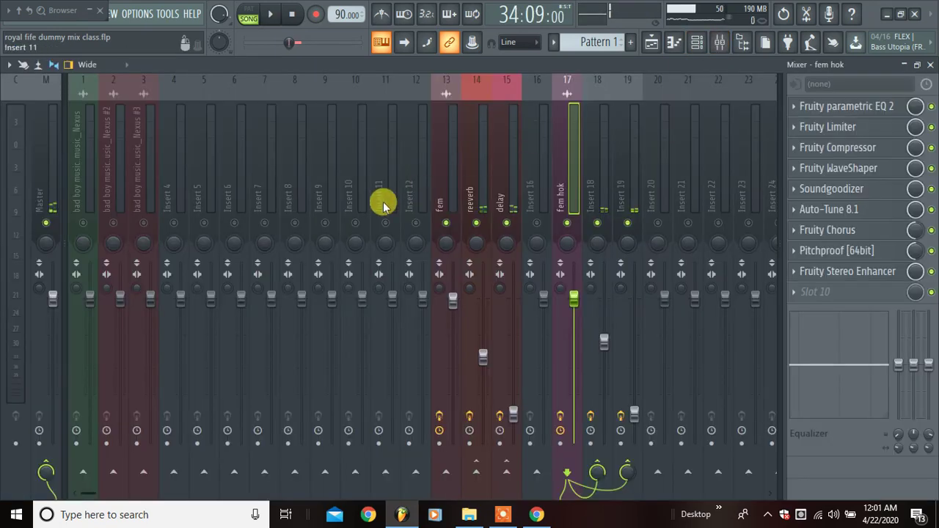
{"action": "left_click_drag", "start_coordinate": [90, 493], "coordinate": [43, 500]}
{"action": "key", "text": "space"}
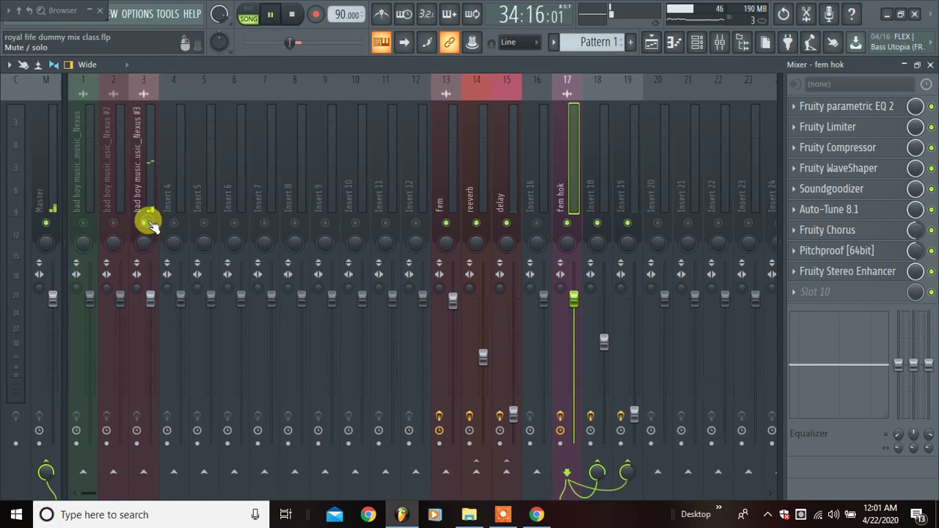
{"action": "left_click", "coordinate": [143, 183]}
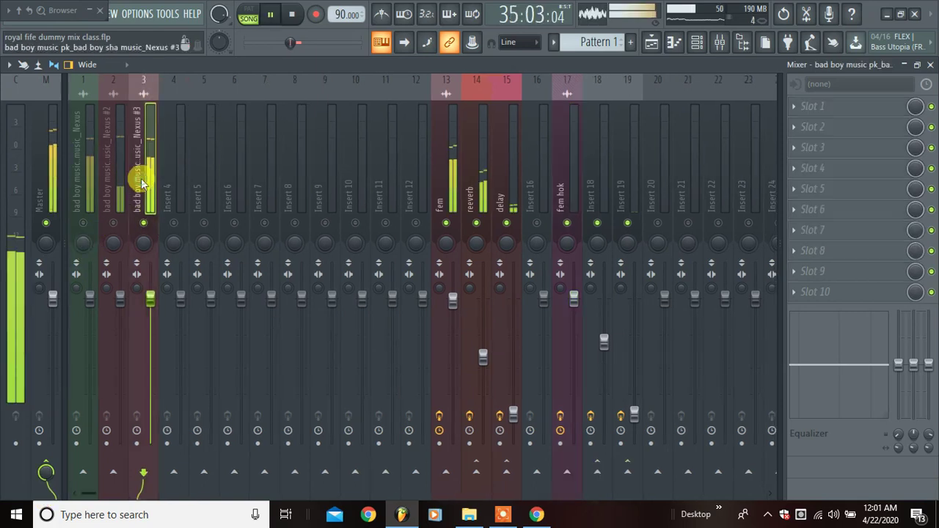
{"action": "left_click", "coordinate": [84, 223]}
{"action": "left_click", "coordinate": [116, 223]}
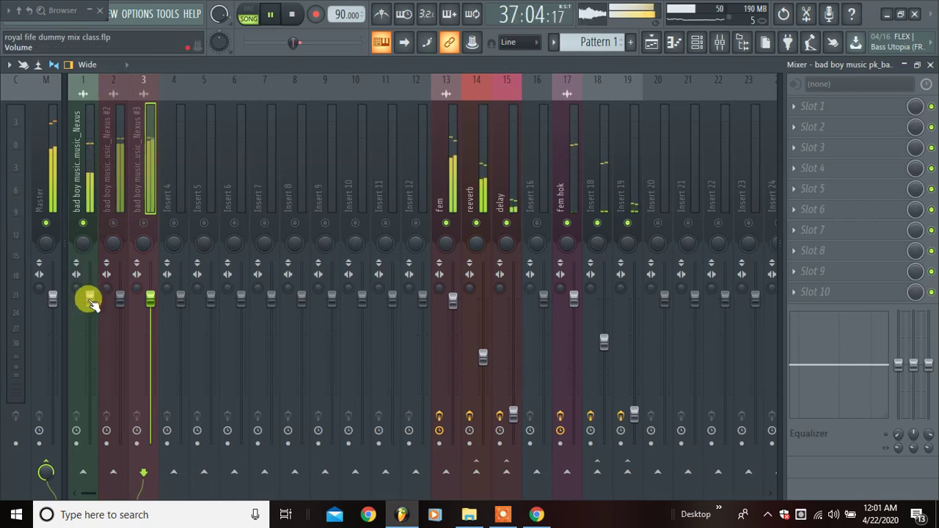
Select the first bad boy music Nexus track and add Fruity Parametric EQ 2 to its first effect slot
{"action": "left_click", "coordinate": [87, 296]}
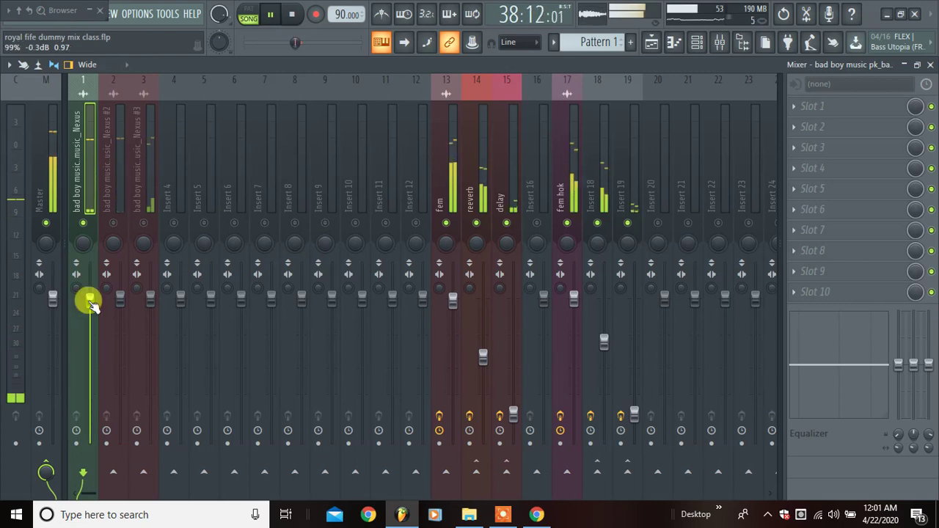
{"action": "left_click", "coordinate": [930, 65]}
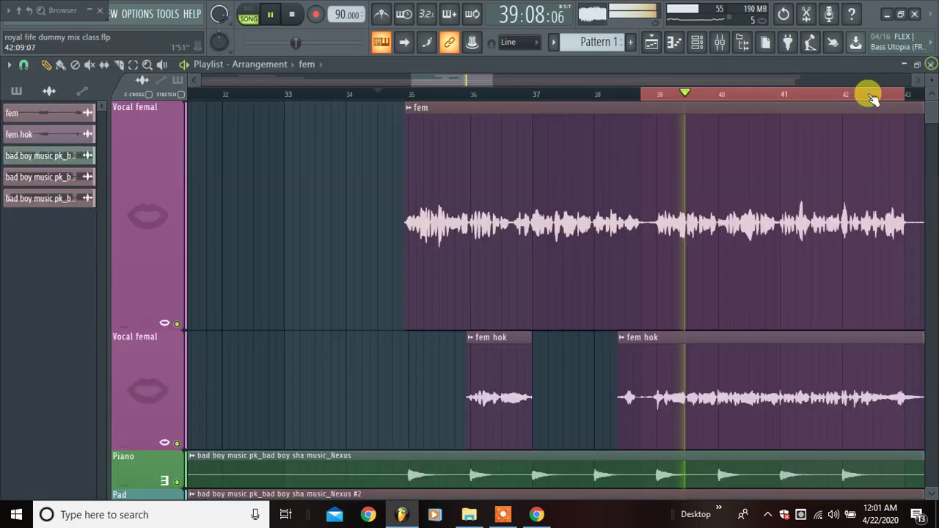
{"action": "left_click", "coordinate": [720, 40]}
{"action": "left_click", "coordinate": [798, 131]}
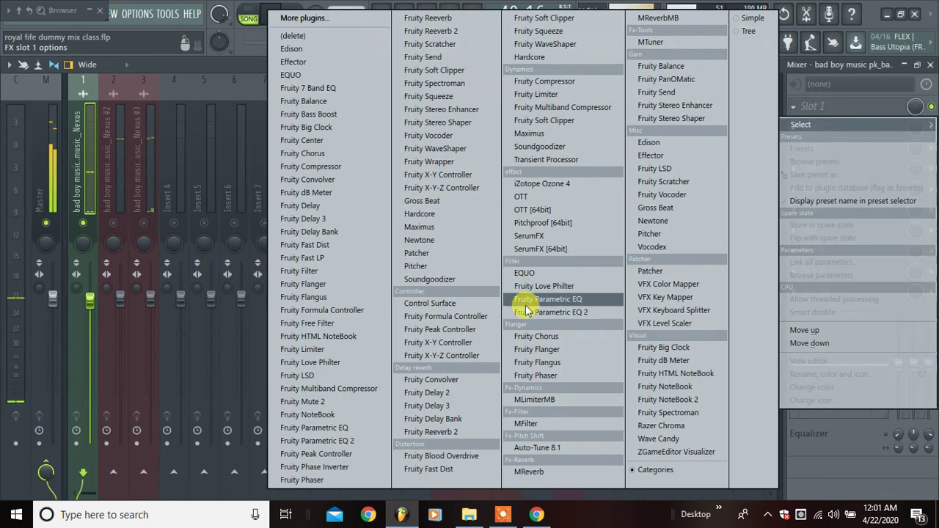
{"action": "left_click", "coordinate": [574, 320]}
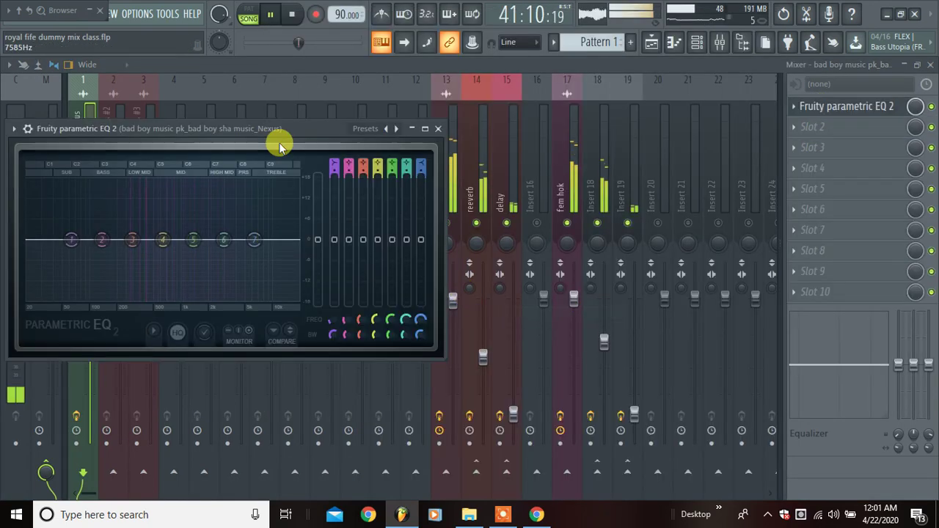
Load the 20Hz + 18kHz cut preset, raise the EQ's low cut to about 150 Hz and lower its high cut to about 4 kHz
{"action": "left_click", "coordinate": [396, 130]}
{"action": "left_click_drag", "start_coordinate": [279, 131], "coordinate": [413, 120]}
{"action": "left_click_drag", "start_coordinate": [165, 233], "coordinate": [238, 229]}
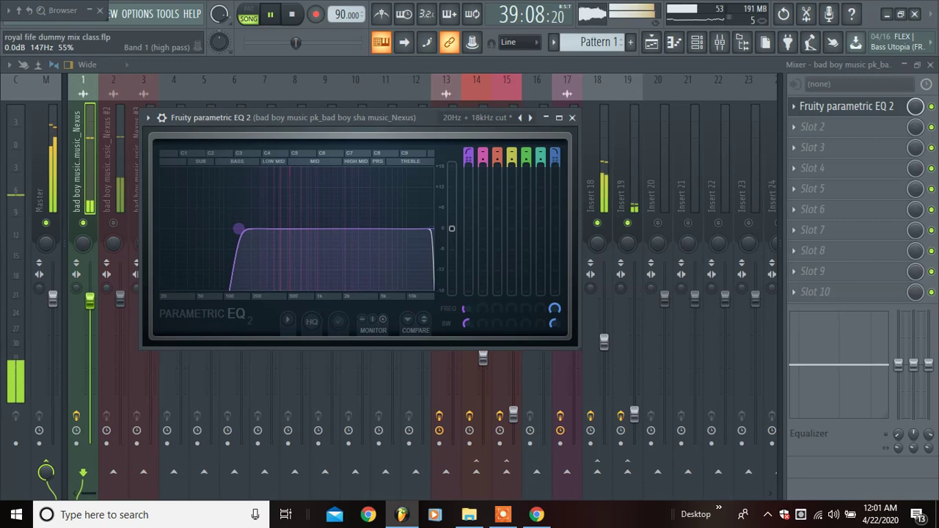
{"action": "left_click_drag", "start_coordinate": [461, 230], "coordinate": [373, 227]}
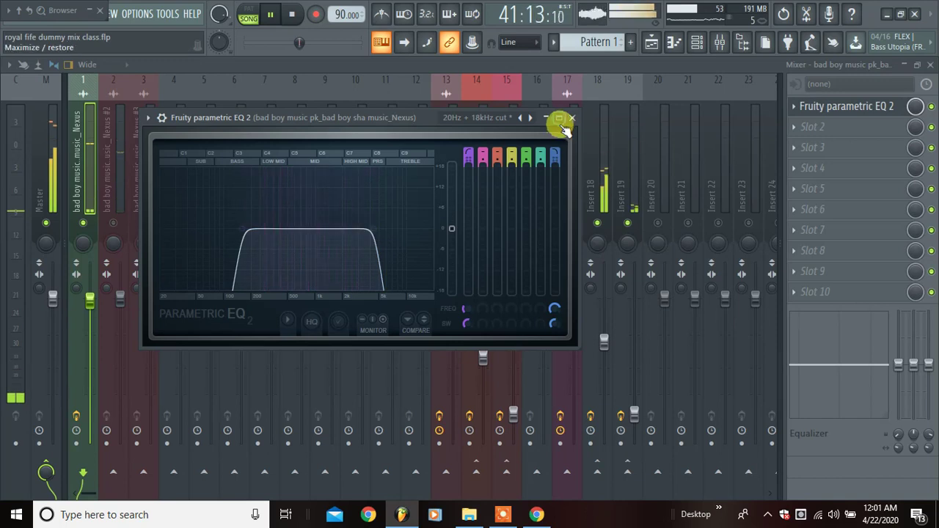
{"action": "left_click", "coordinate": [572, 119]}
Add Fruity Compressor to the first Nexus track's second effect slot and set its type to Soft
{"action": "left_click", "coordinate": [802, 125]}
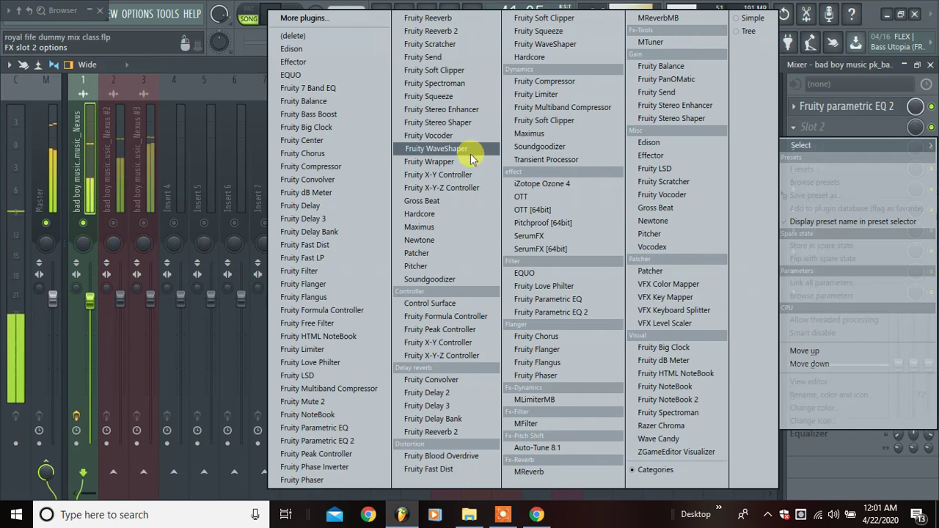
{"action": "left_click", "coordinate": [557, 84]}
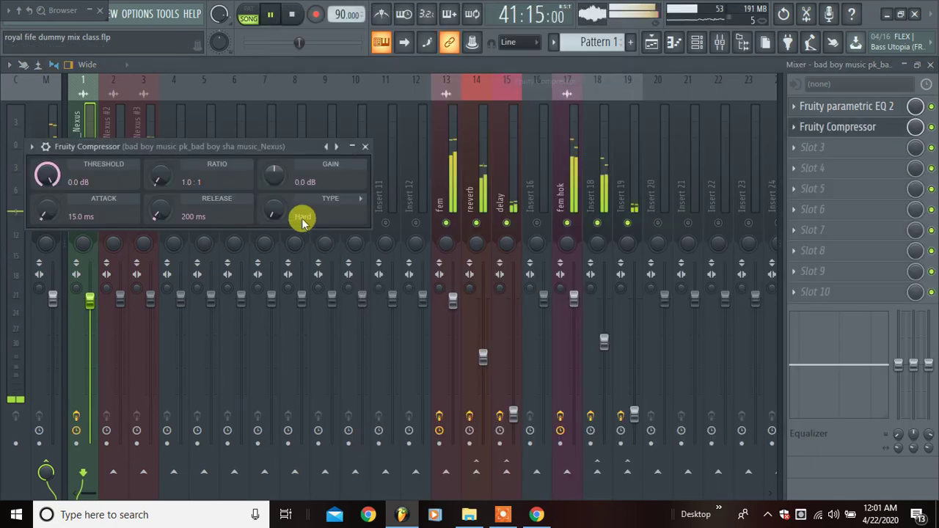
{"action": "left_click_drag", "start_coordinate": [246, 147], "coordinate": [336, 169]}
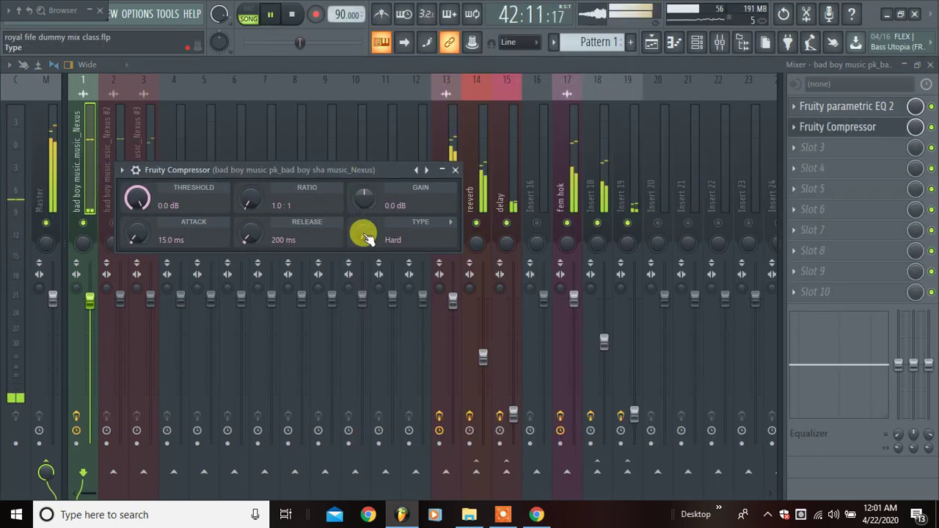
{"action": "left_click_drag", "start_coordinate": [364, 234], "coordinate": [364, 238]}
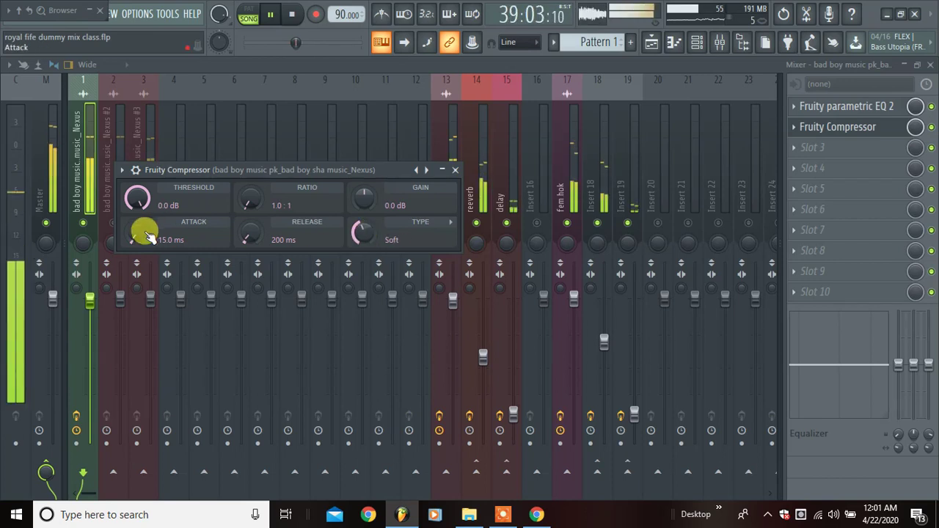
Set the compressor's threshold to -10.2 dB, attack to 33.0 ms, gain to 3.8 dB and ratio to 4.1:1
{"action": "left_click_drag", "start_coordinate": [139, 203], "coordinate": [138, 224]}
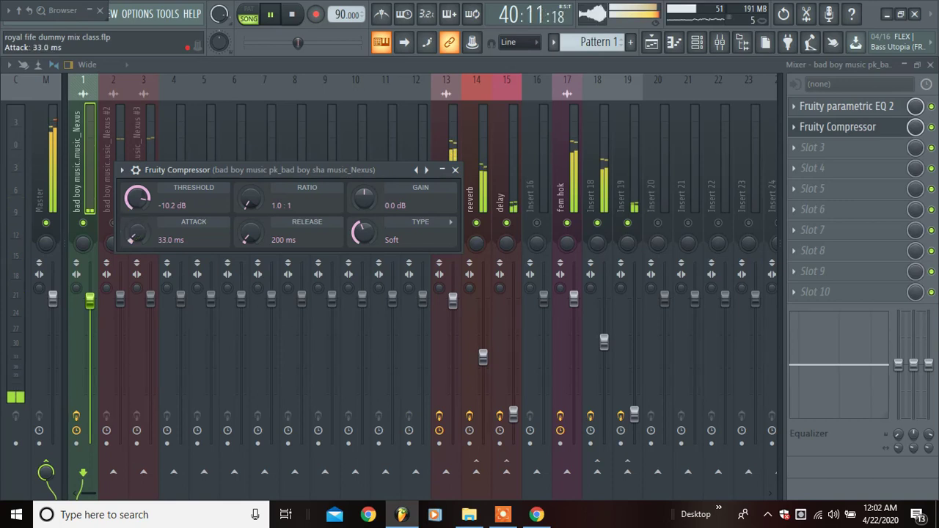
{"action": "left_click_drag", "start_coordinate": [351, 206], "coordinate": [351, 204]}
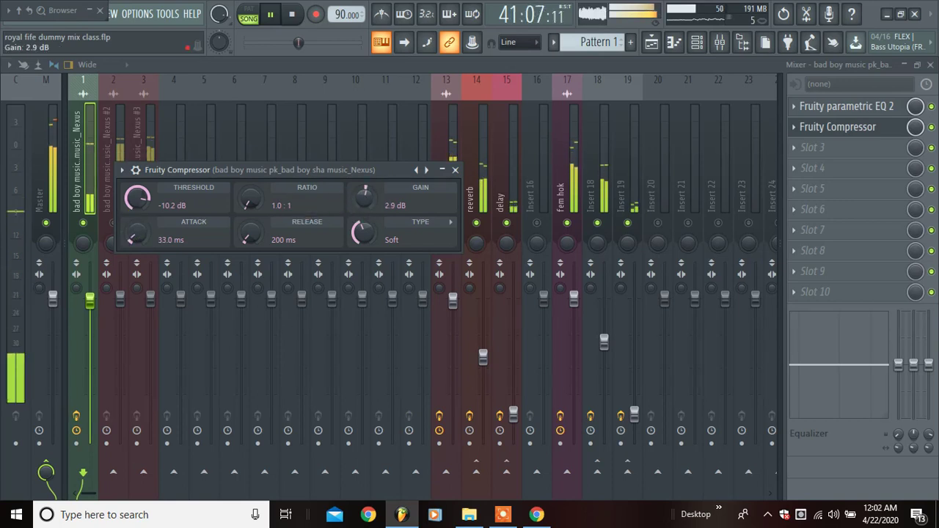
{"action": "left_click_drag", "start_coordinate": [365, 194], "coordinate": [365, 193]}
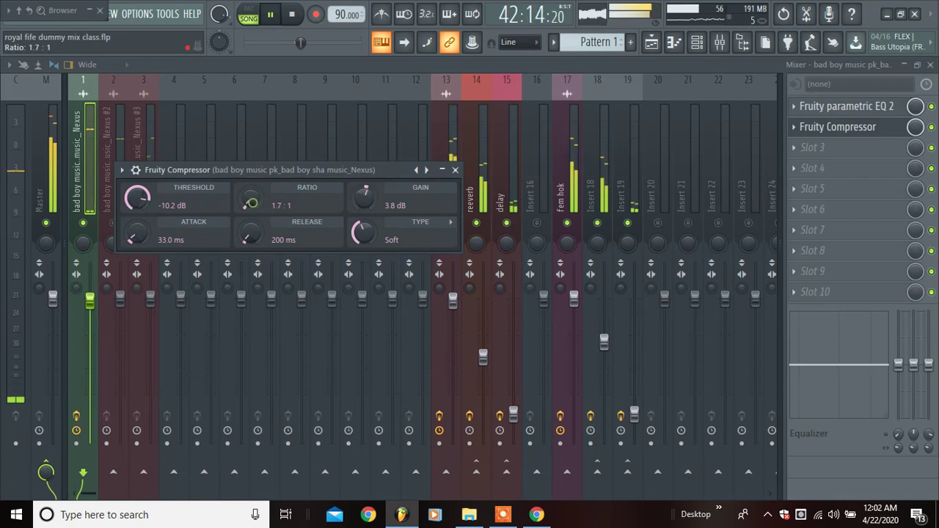
{"action": "left_click_drag", "start_coordinate": [249, 200], "coordinate": [250, 199]}
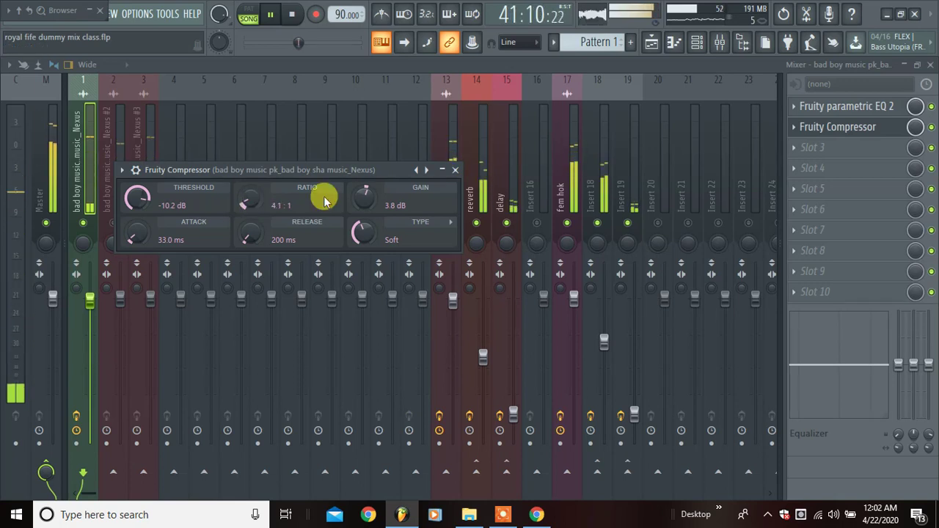
{"action": "left_click", "coordinate": [457, 171]}
Pan the first Nexus track about 24% left and lower its volume to about -2.3 dB
{"action": "left_click_drag", "start_coordinate": [89, 302], "coordinate": [88, 307]}
{"action": "left_click_drag", "start_coordinate": [85, 243], "coordinate": [85, 264]}
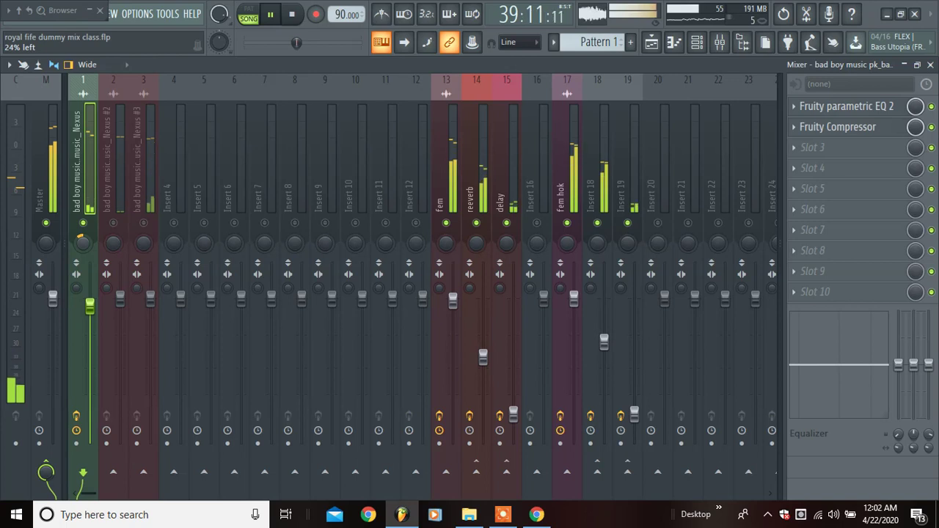
{"action": "left_click_drag", "start_coordinate": [91, 307], "coordinate": [93, 315]}
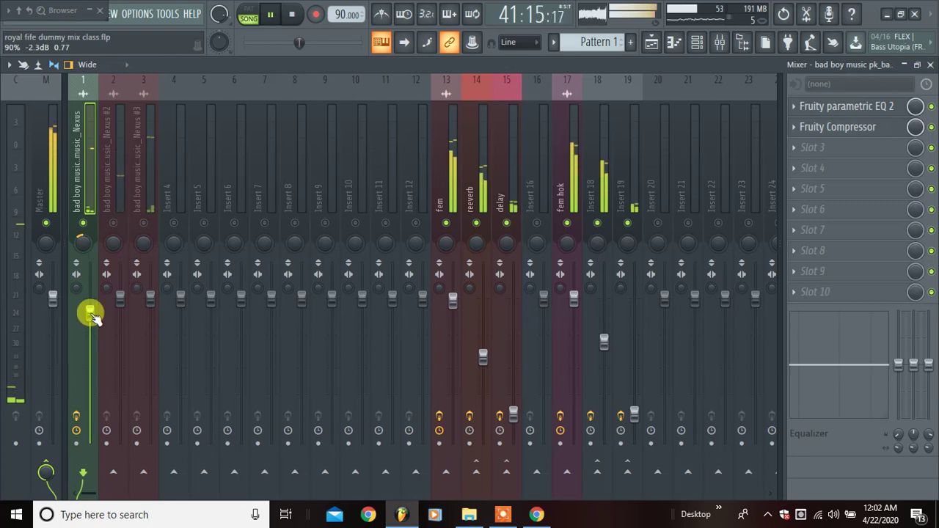
Fine-tune the first Nexus track's volume to about -4.6 dB while replaying the section with the vocals muted, and stop playback
{"action": "key", "text": "space"}
{"action": "left_click_drag", "start_coordinate": [93, 316], "coordinate": [94, 321]}
{"action": "key", "text": "space"}
{"action": "key", "text": "space"}
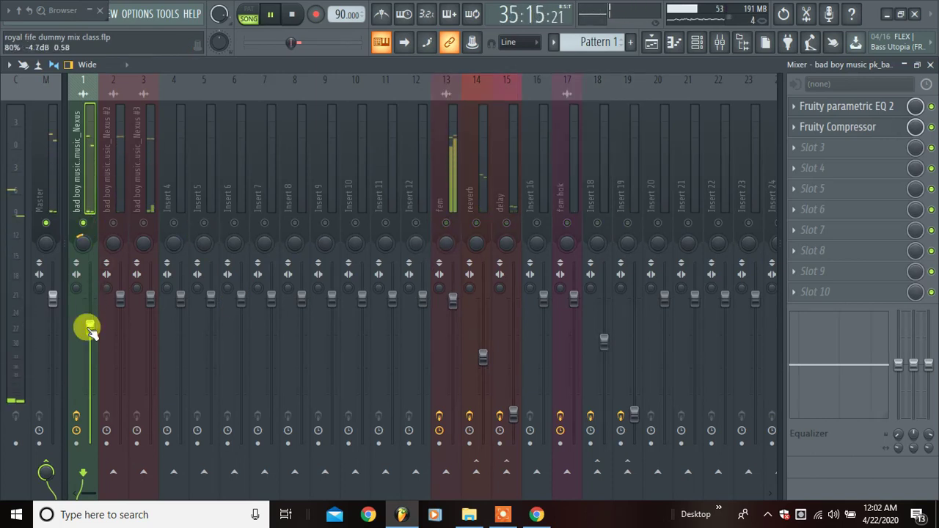
{"action": "key", "text": "space"}
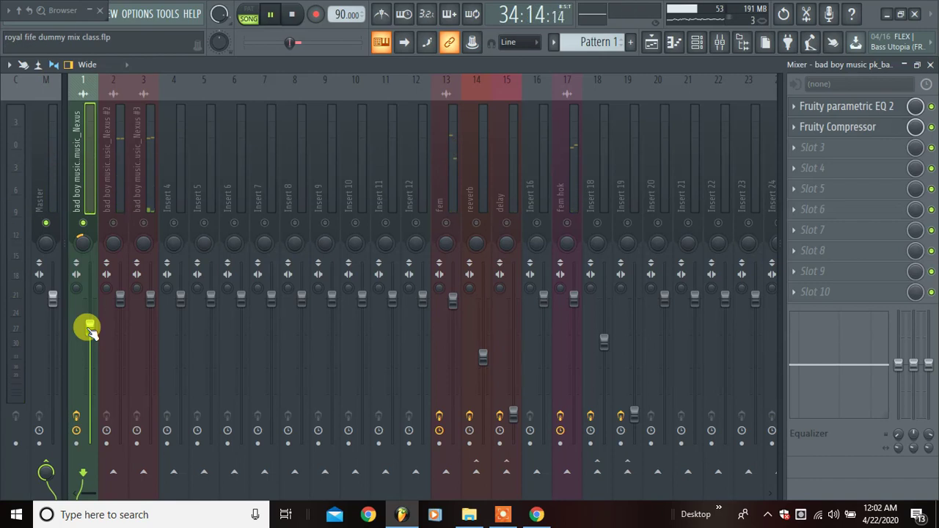
{"action": "left_click", "coordinate": [89, 328]}
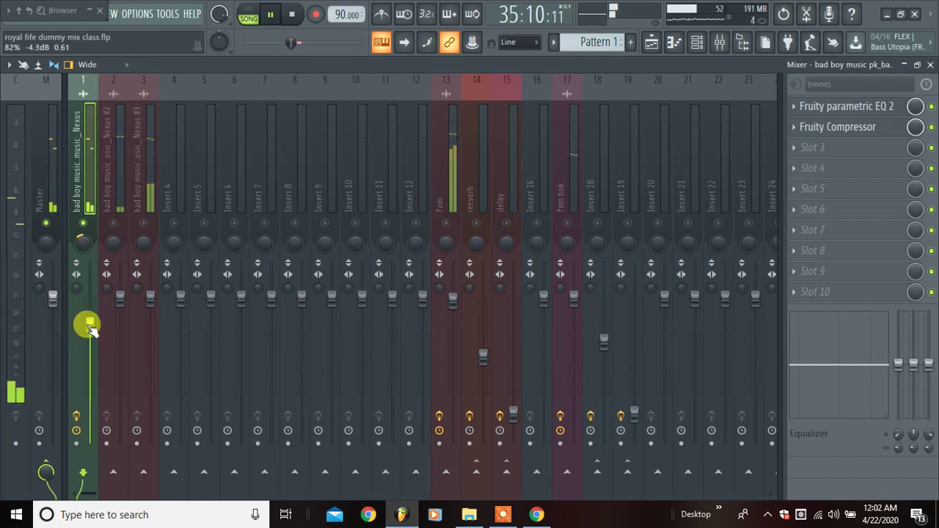
{"action": "key", "text": "space"}
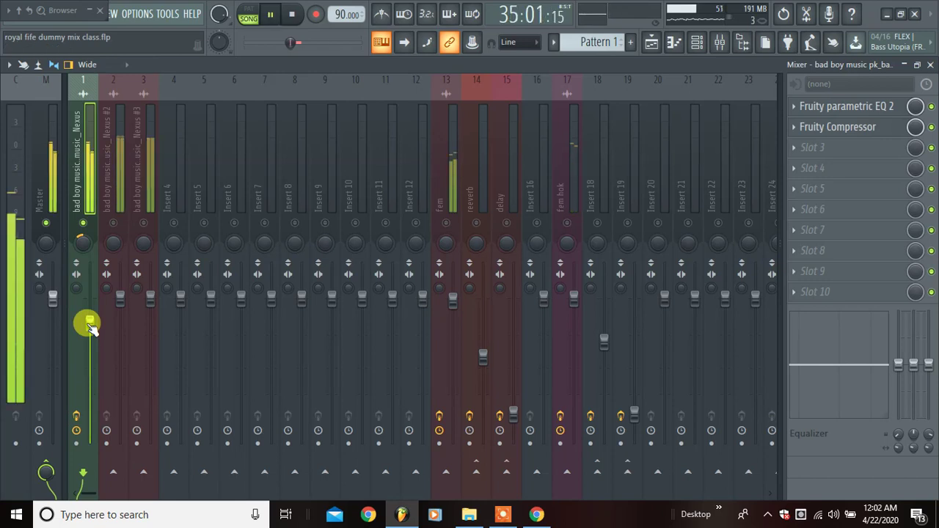
{"action": "left_click", "coordinate": [89, 324]}
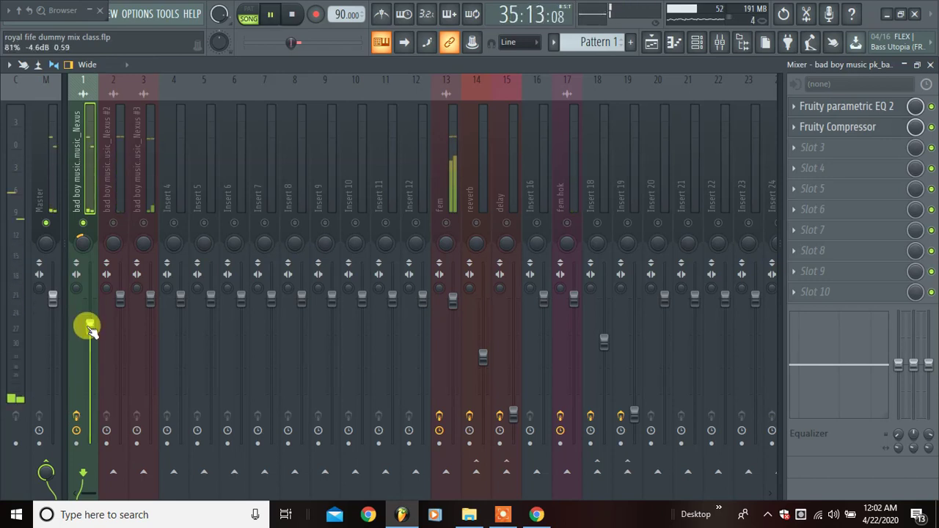
{"action": "key", "text": "space"}
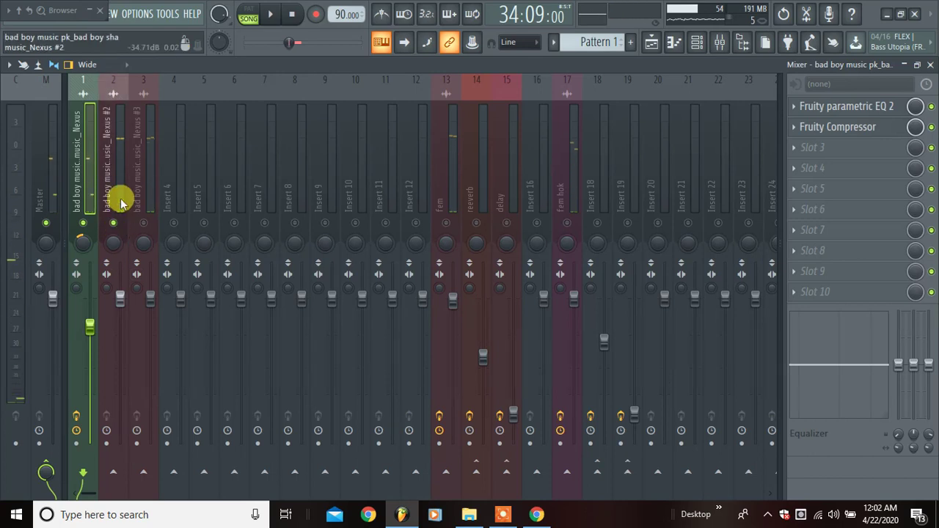
Select the Nexus #2 track, restart playback and add Fruity Parametric EQ 2 to its first effect slot
{"action": "left_click", "coordinate": [121, 203]}
{"action": "key", "text": "space"}
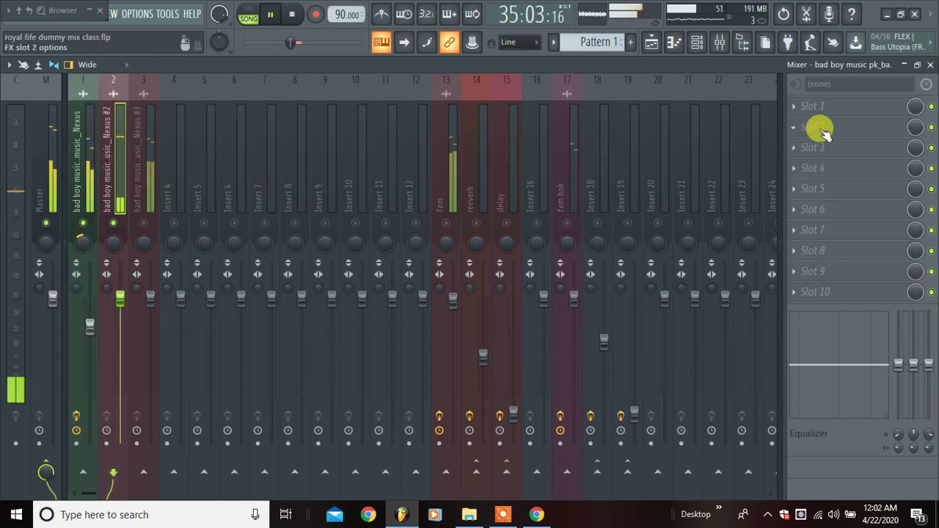
{"action": "left_click", "coordinate": [817, 107]}
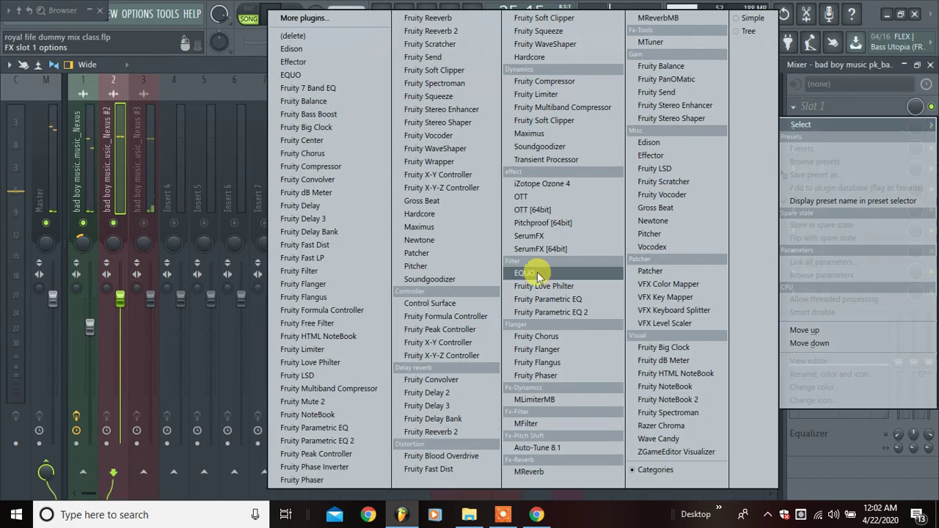
{"action": "left_click", "coordinate": [557, 319]}
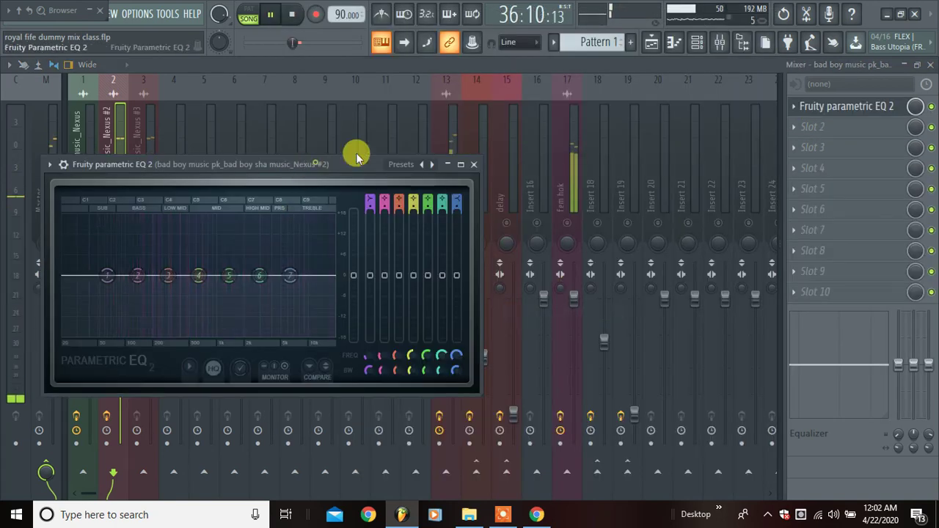
Load the 20Hz + 18kHz cut preset in the Nexus #2 equalizer and raise its low cut to about 150 Hz
{"action": "left_click_drag", "start_coordinate": [404, 164], "coordinate": [554, 134]}
{"action": "left_click", "coordinate": [580, 135]}
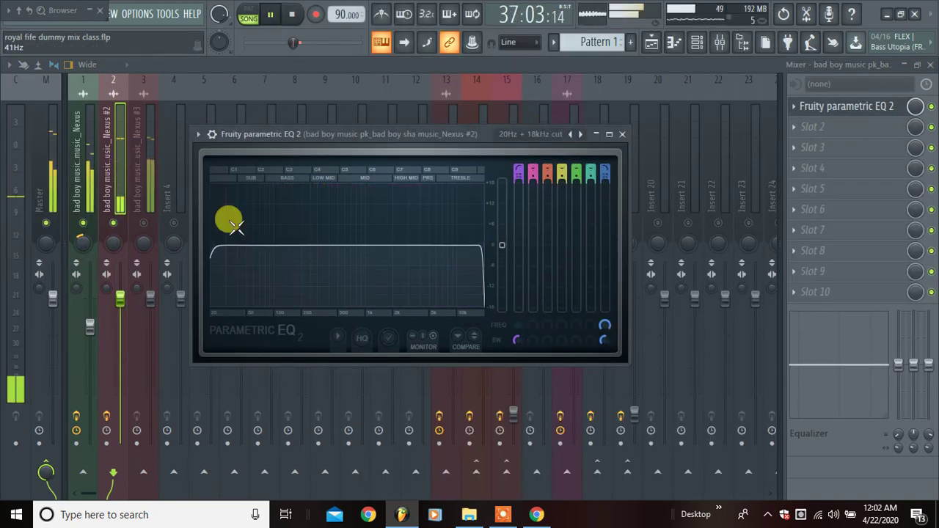
{"action": "left_click_drag", "start_coordinate": [215, 246], "coordinate": [291, 245]}
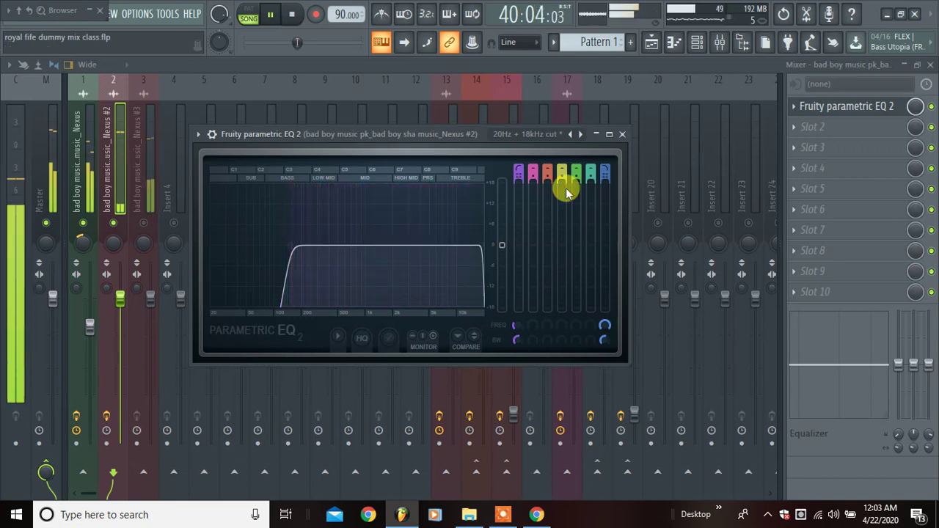
{"action": "left_click", "coordinate": [622, 136]}
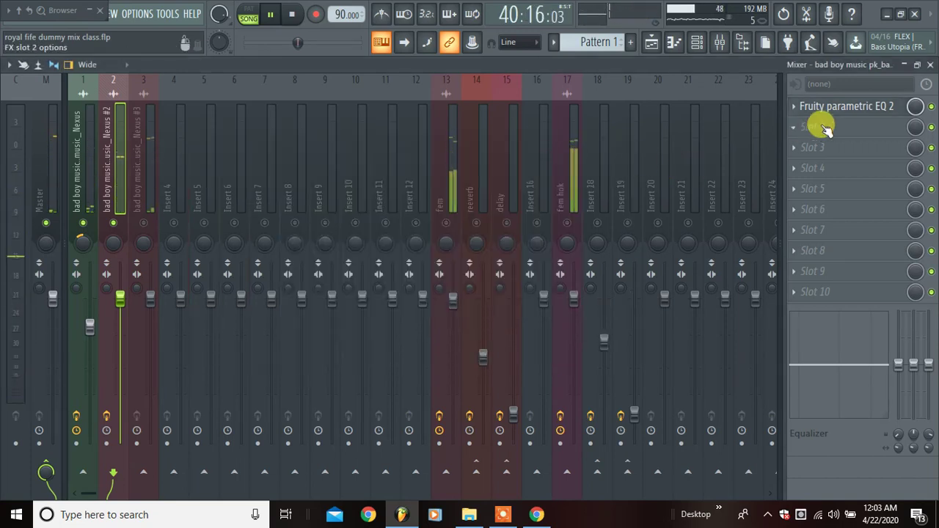
Add Fruity Compressor to the Nexus #2 track's second effect slot and set its threshold to -6.6 dB
{"action": "left_click", "coordinate": [809, 126]}
{"action": "left_click", "coordinate": [565, 84]}
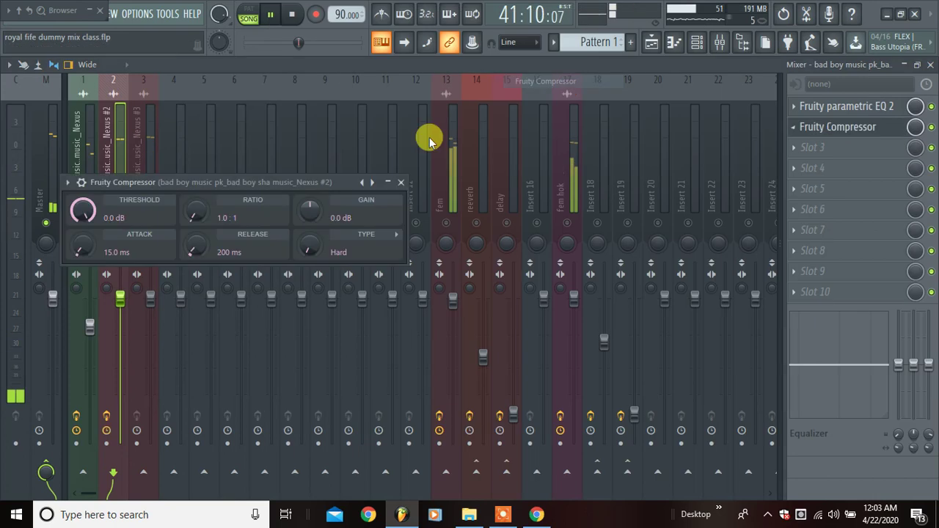
{"action": "left_click_drag", "start_coordinate": [99, 211], "coordinate": [98, 242]}
{"action": "left_click_drag", "start_coordinate": [83, 211], "coordinate": [83, 204]}
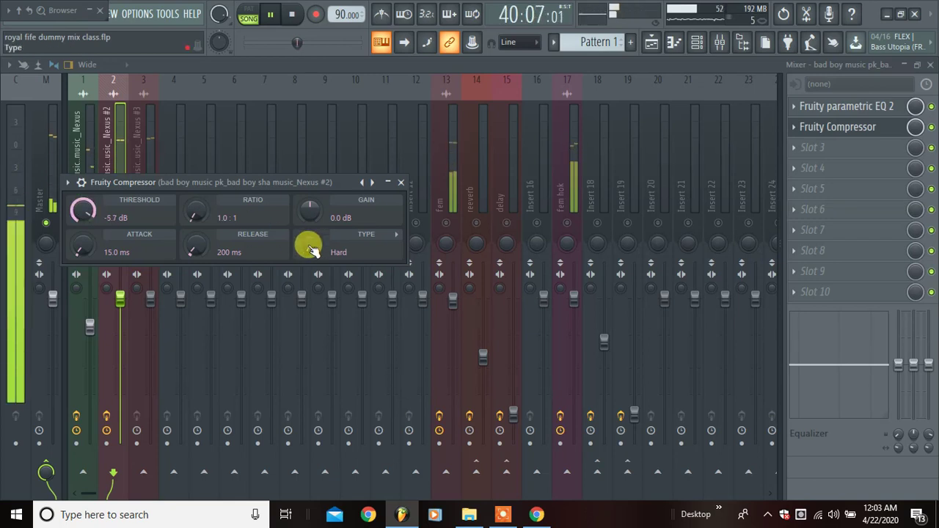
{"action": "left_click_drag", "start_coordinate": [96, 212], "coordinate": [97, 215]}
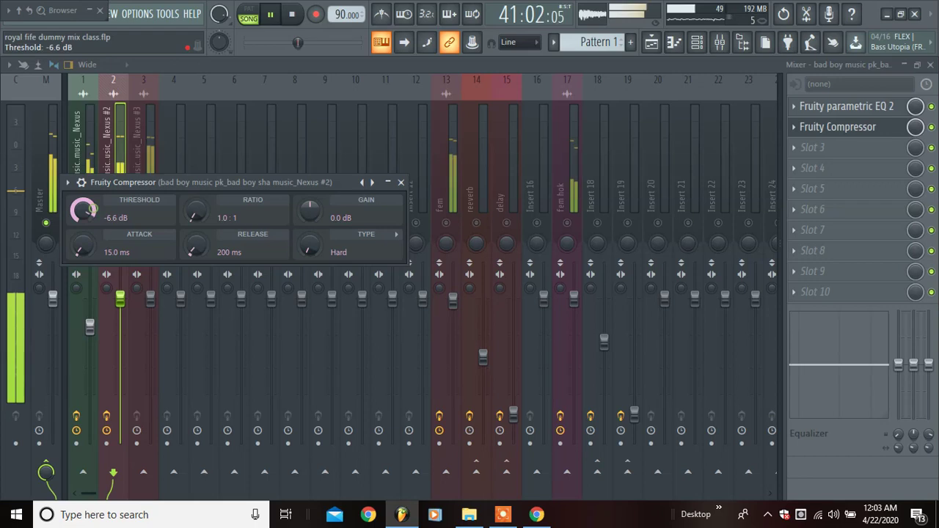
Set the Nexus #2 compressor's type to Soft, ratio to 2.0:1, attack to 26.7 ms and release to 278 ms
{"action": "mouse_move", "coordinate": [306, 246]}
{"action": "left_mouse_down"}
{"action": "mouse_move", "coordinate": [306, 226]}
{"action": "mouse_move", "coordinate": [311, 244]}
{"action": "left_mouse_up"}
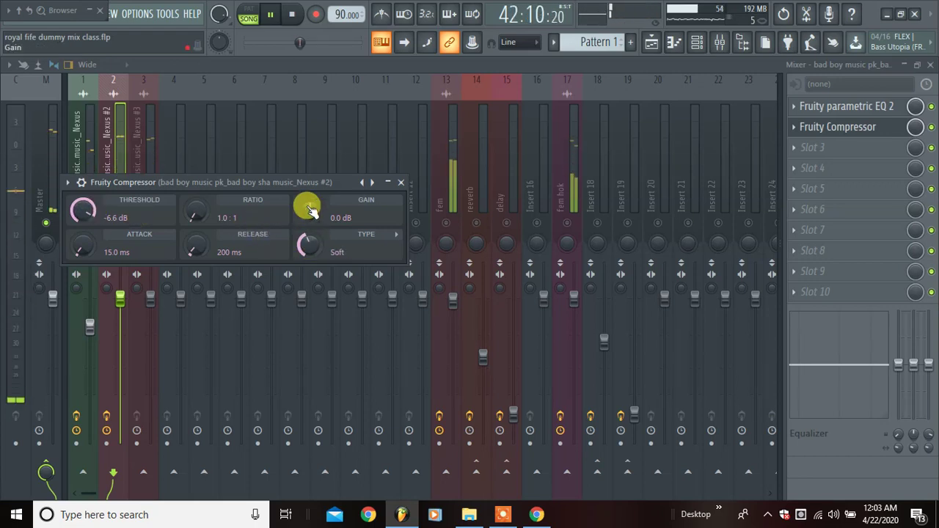
{"action": "left_click_drag", "start_coordinate": [195, 212], "coordinate": [196, 210]}
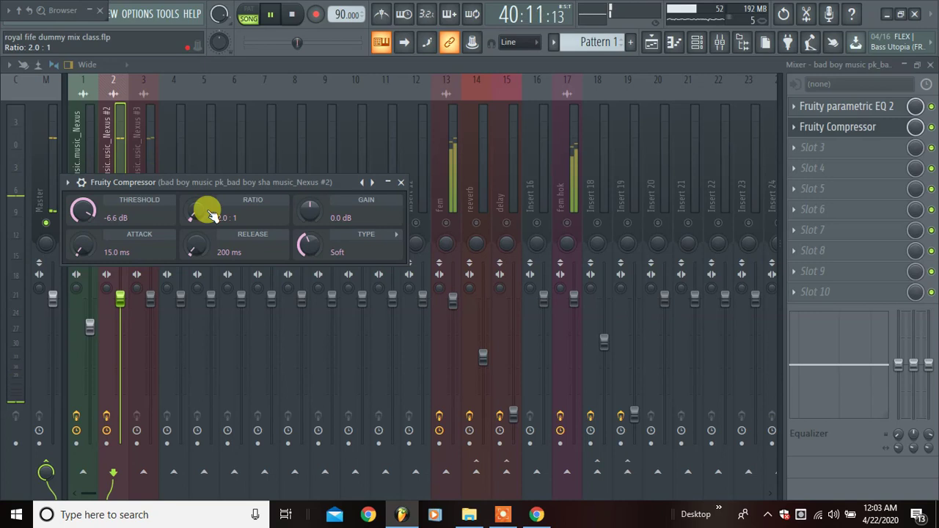
{"action": "left_click_drag", "start_coordinate": [87, 247], "coordinate": [86, 236]}
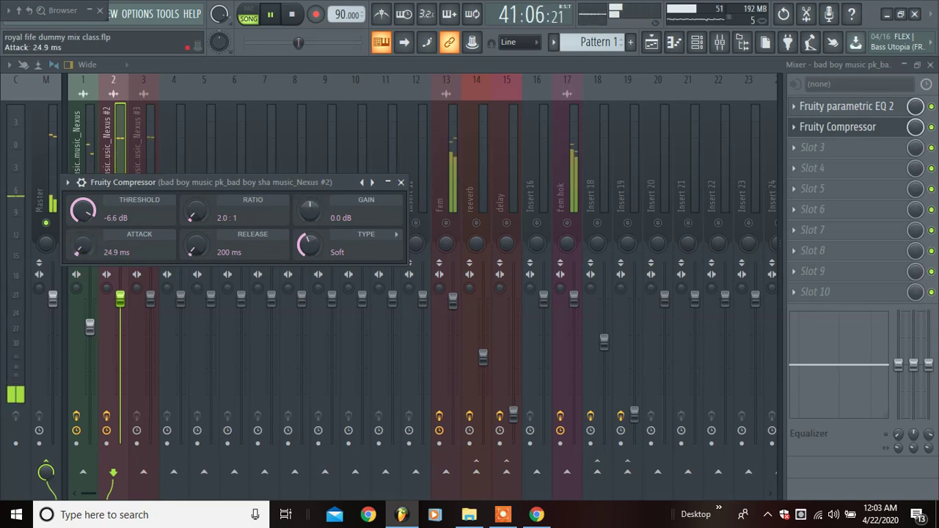
{"action": "left_click_drag", "start_coordinate": [189, 251], "coordinate": [189, 247]}
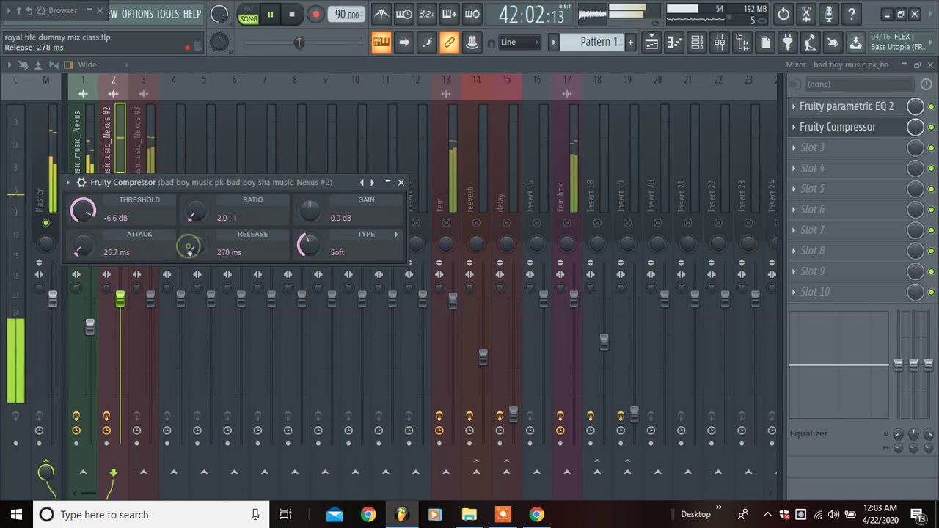
Pan the Nexus #2 track to the right and lower its volume to about -1.7 dB
{"action": "left_click", "coordinate": [401, 183]}
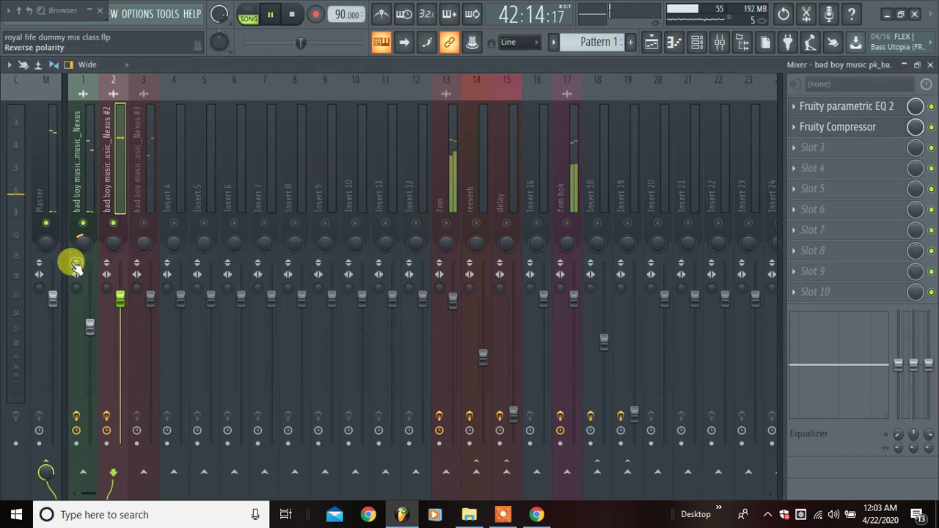
{"action": "left_click_drag", "start_coordinate": [113, 243], "coordinate": [113, 234]}
{"action": "mouse_move", "coordinate": [119, 301]}
{"action": "left_mouse_down"}
{"action": "mouse_move", "coordinate": [121, 320]}
{"action": "mouse_move", "coordinate": [120, 310]}
{"action": "left_mouse_up"}
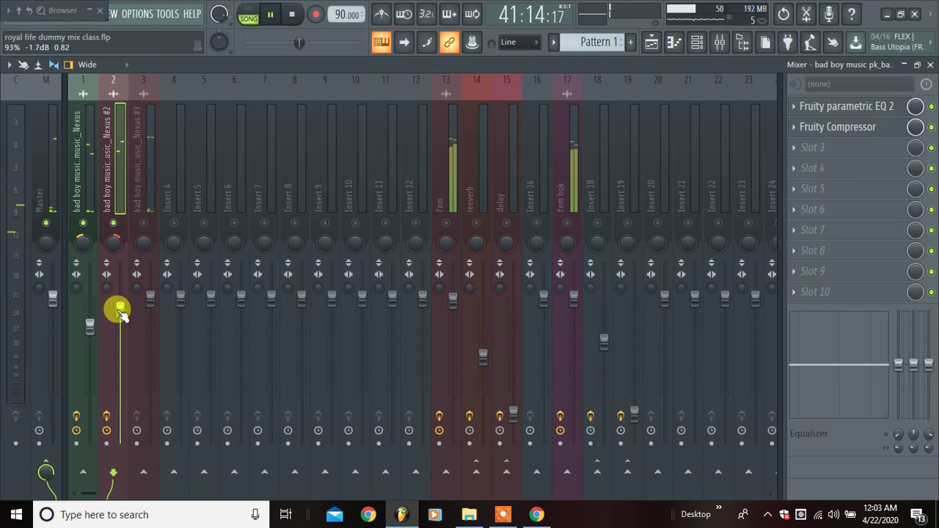
Unmute and select the Nexus #3 track and add Fruity Parametric EQ 2 to its first effect slot
{"action": "left_click", "coordinate": [146, 202]}
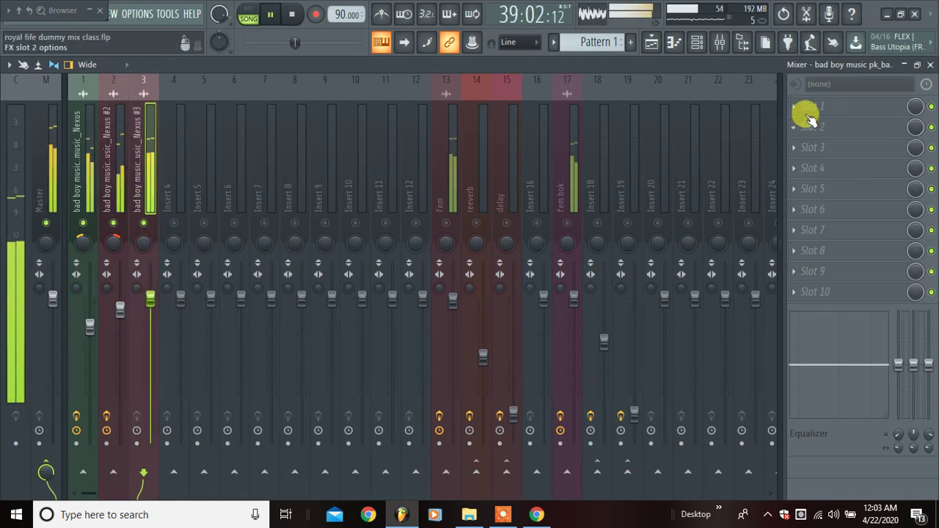
{"action": "left_click", "coordinate": [819, 104]}
{"action": "left_click", "coordinate": [551, 312]}
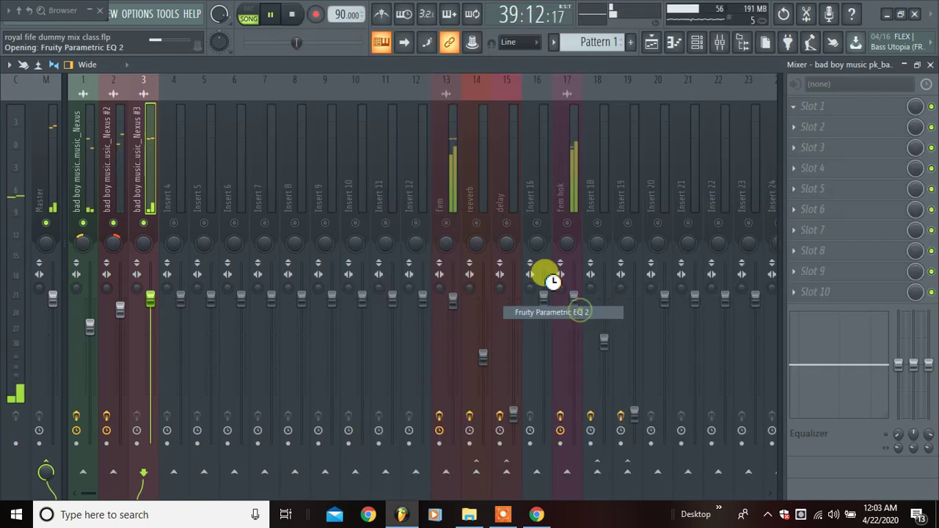
{"action": "left_click_drag", "start_coordinate": [386, 201], "coordinate": [480, 161]}
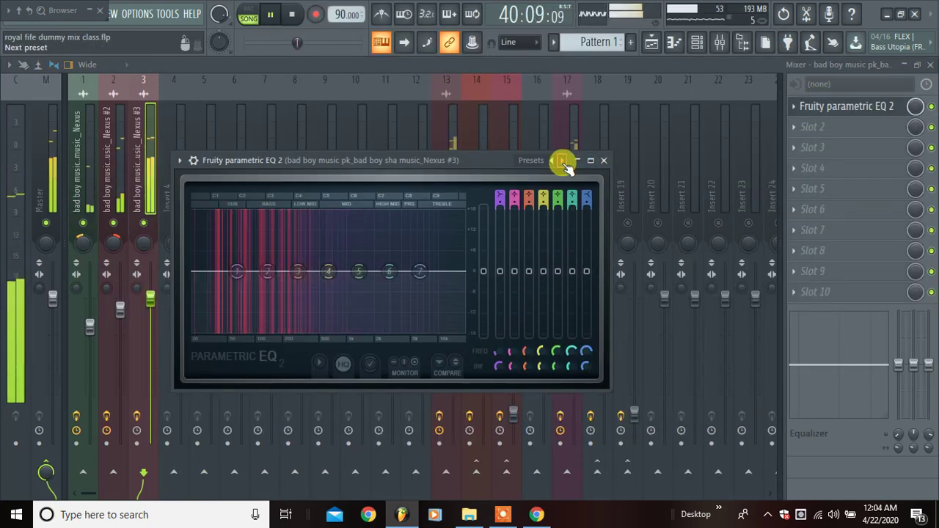
Load the 20Hz + 18kHz cut preset in the Nexus #3 equalizer, moving its low cut to about 77 Hz and high cut to about 5953 Hz
{"action": "left_click", "coordinate": [562, 161]}
{"action": "left_click_drag", "start_coordinate": [195, 272], "coordinate": [244, 272]}
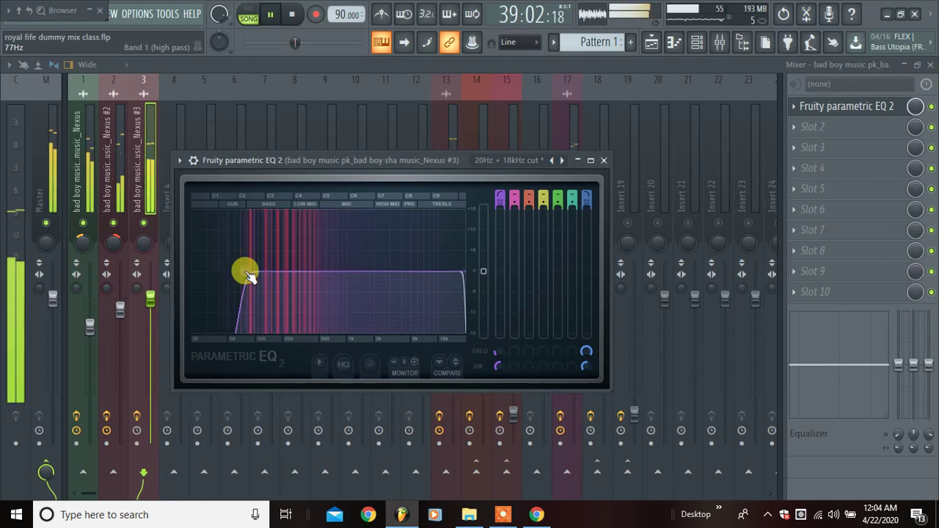
{"action": "left_click_drag", "start_coordinate": [464, 271], "coordinate": [417, 271]}
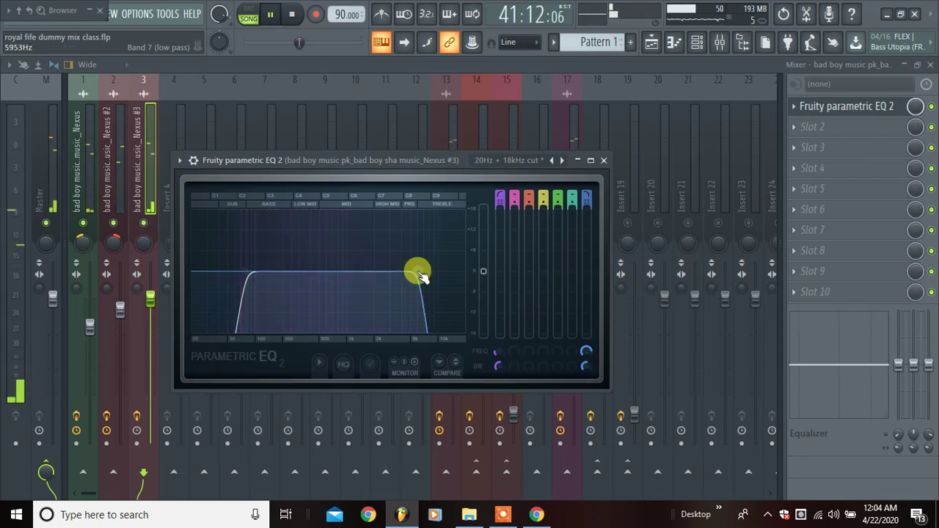
{"action": "left_click", "coordinate": [603, 160]}
Add Fruity Compressor to the Nexus #3 track's second effect slot and set its threshold to -8.4 dB
{"action": "left_click", "coordinate": [815, 126]}
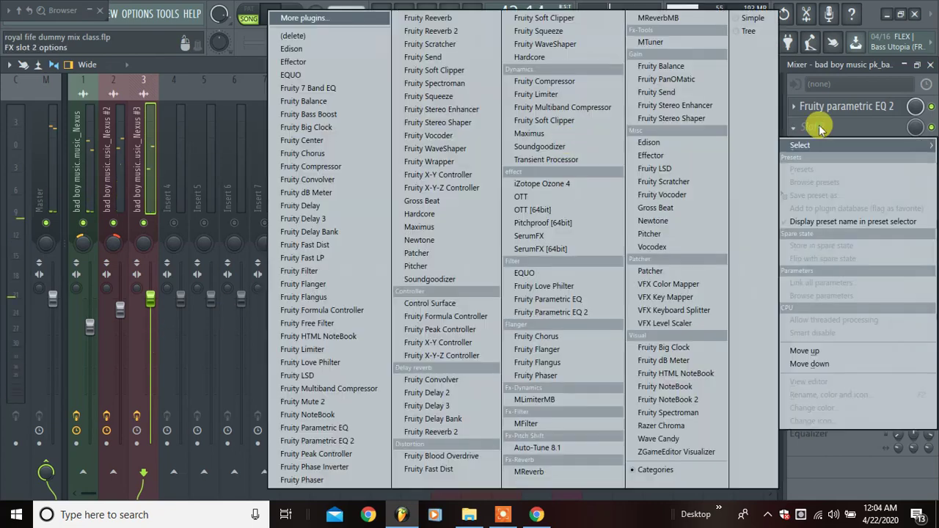
{"action": "left_click", "coordinate": [569, 82]}
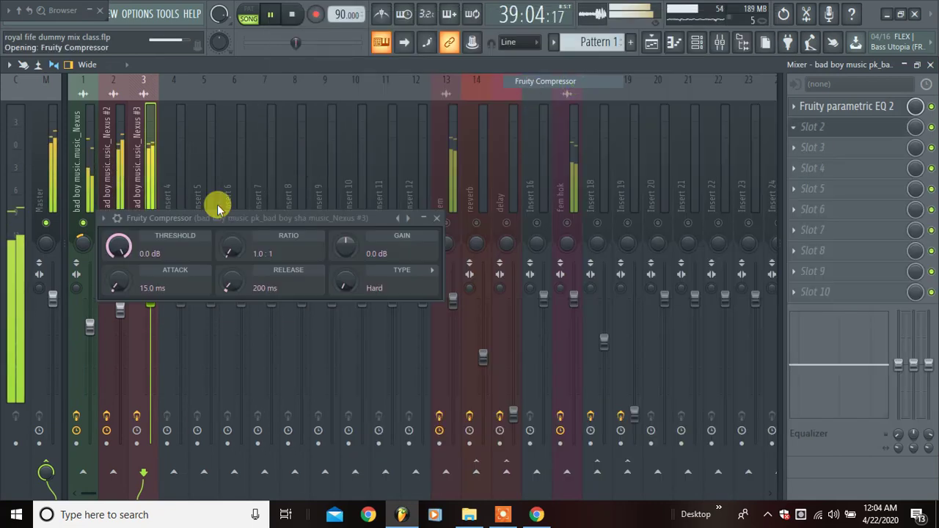
{"action": "left_click_drag", "start_coordinate": [241, 215], "coordinate": [336, 199]}
{"action": "left_click_drag", "start_coordinate": [209, 229], "coordinate": [209, 254]}
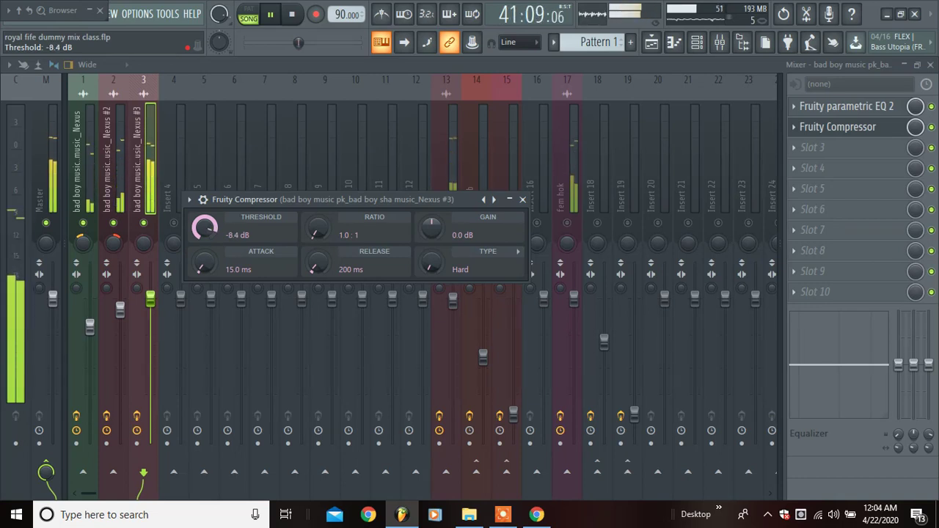
{"action": "left_click_drag", "start_coordinate": [208, 229], "coordinate": [205, 226]}
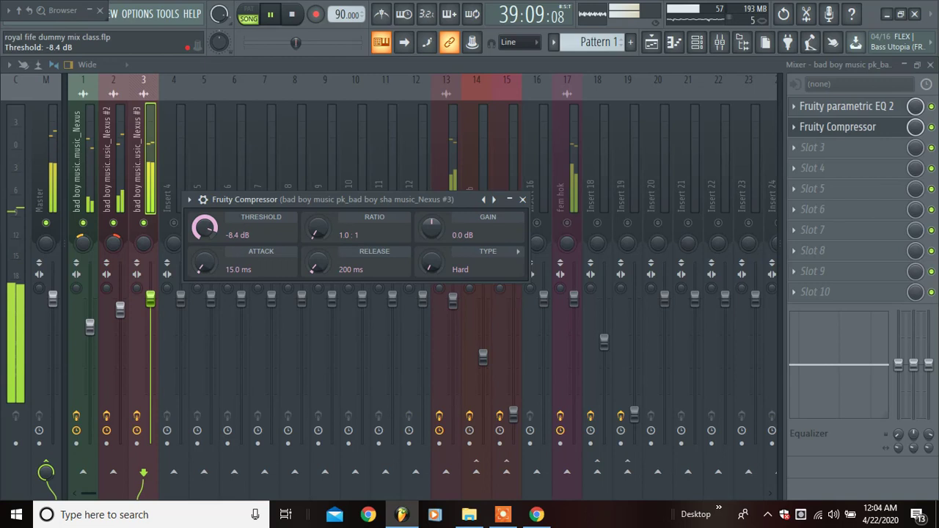
Set the Nexus #3 compressor's type to Soft, threshold to -21.3 dB, ratio to 7.0:1, attack to 34.8 ms and gain to 0.7 dB
{"action": "left_click_drag", "start_coordinate": [438, 261], "coordinate": [439, 267]}
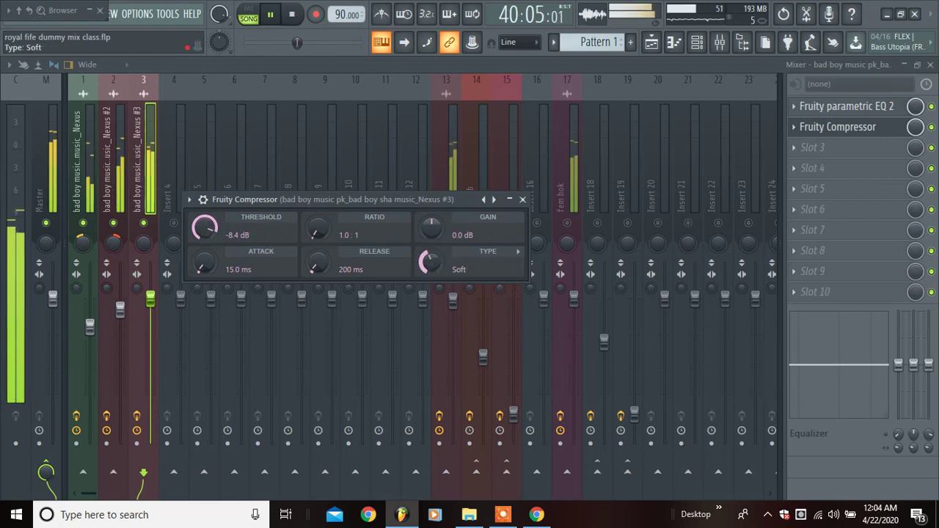
{"action": "mouse_move", "coordinate": [318, 228]}
{"action": "left_mouse_down"}
{"action": "mouse_move", "coordinate": [318, 218]}
{"action": "mouse_move", "coordinate": [328, 237]}
{"action": "left_mouse_up"}
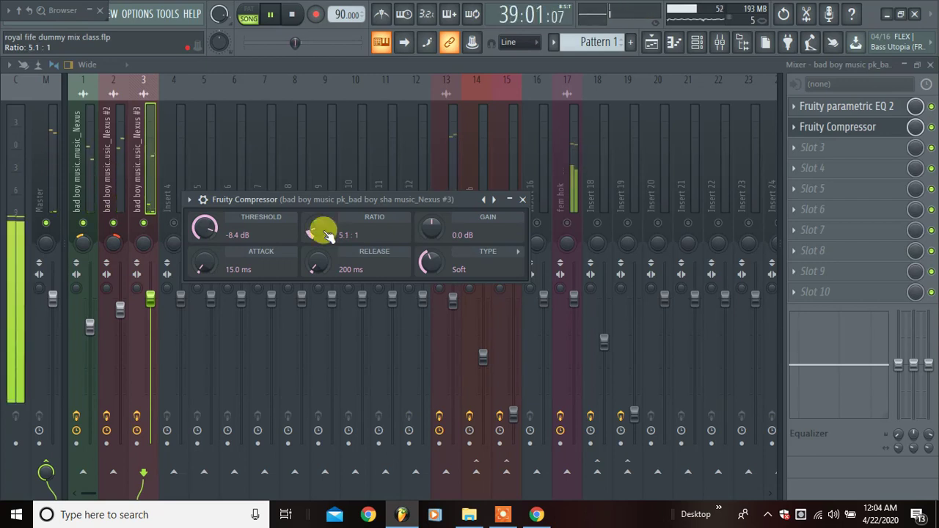
{"action": "left_click", "coordinate": [202, 246]}
{"action": "mouse_move", "coordinate": [204, 238]}
{"action": "left_mouse_down"}
{"action": "mouse_move", "coordinate": [204, 250]}
{"action": "mouse_move", "coordinate": [207, 236]}
{"action": "left_mouse_up"}
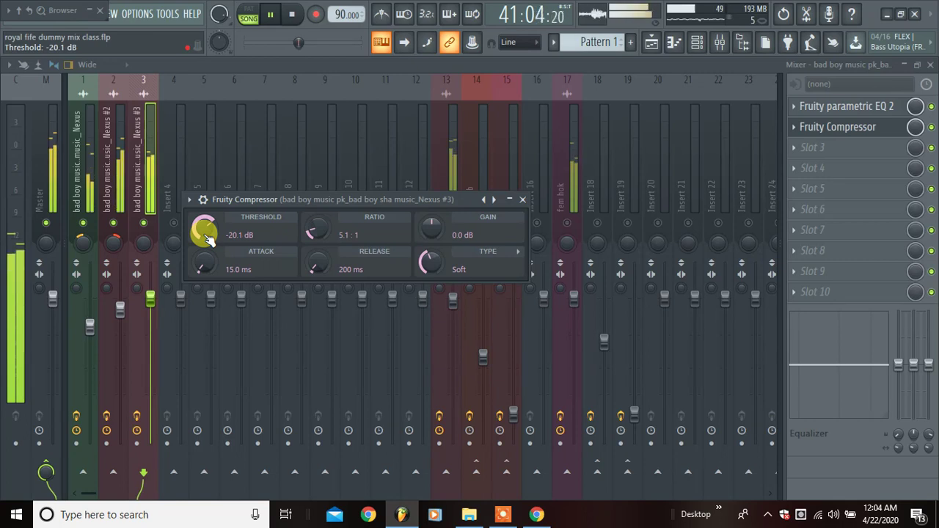
{"action": "left_click_drag", "start_coordinate": [204, 233], "coordinate": [204, 238]}
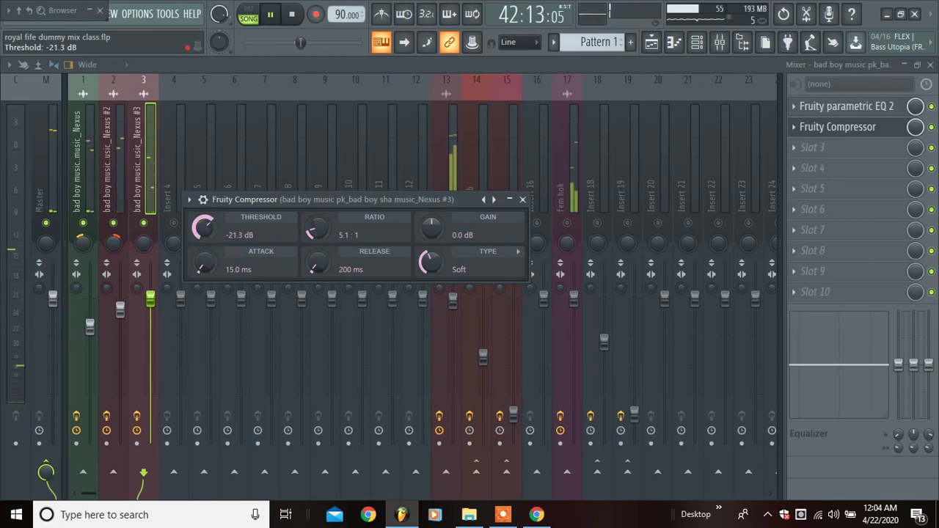
{"action": "left_click_drag", "start_coordinate": [204, 265], "coordinate": [204, 257]}
{"action": "left_click_drag", "start_coordinate": [316, 230], "coordinate": [316, 228]}
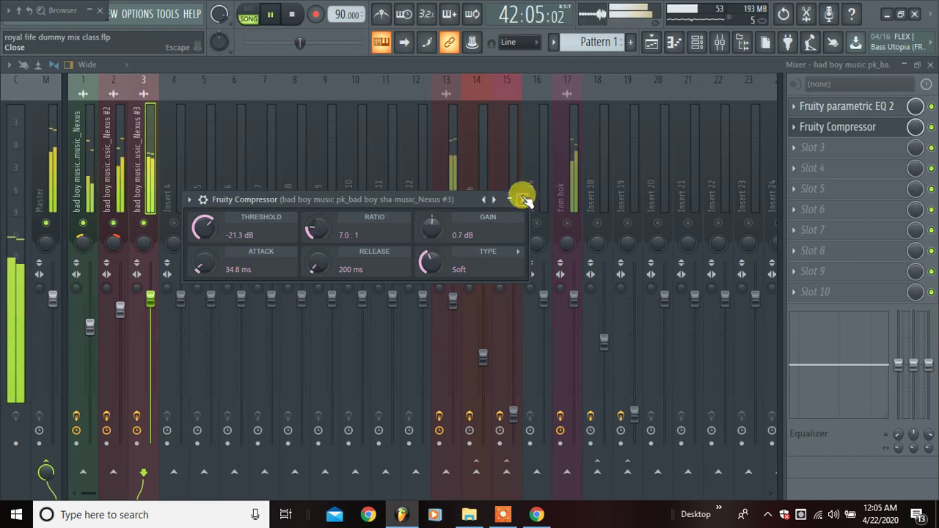
{"action": "left_click", "coordinate": [522, 198]}
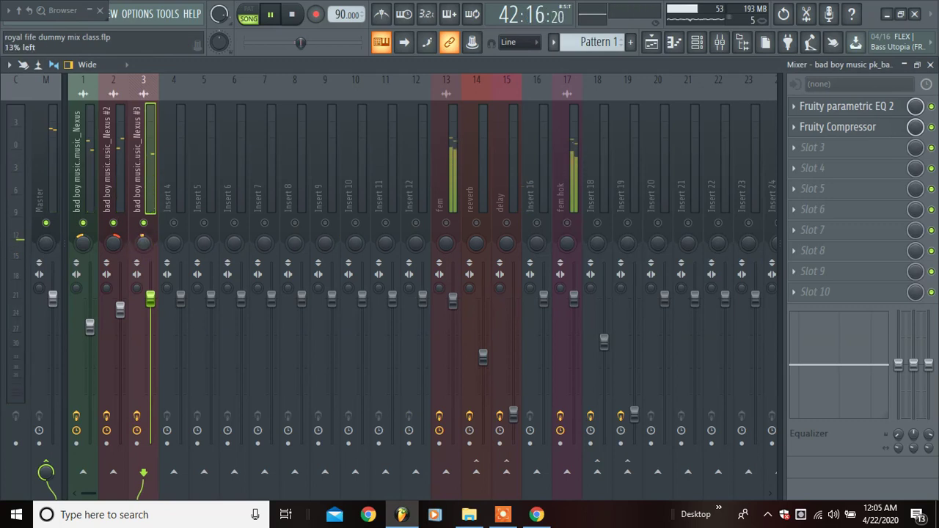
Pan the Nexus #3 track slightly to the left
{"action": "left_click_drag", "start_coordinate": [143, 244], "coordinate": [143, 253]}
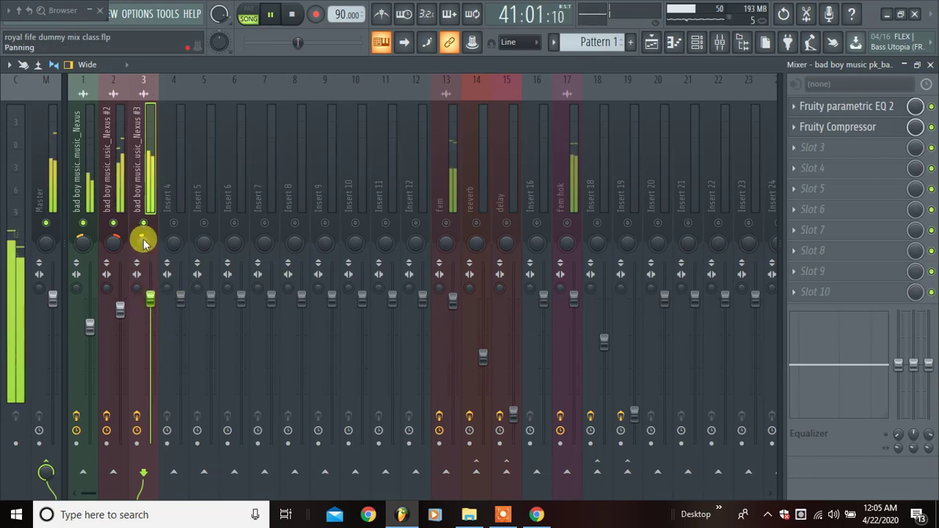
{"action": "left_click_drag", "start_coordinate": [143, 240], "coordinate": [143, 242]}
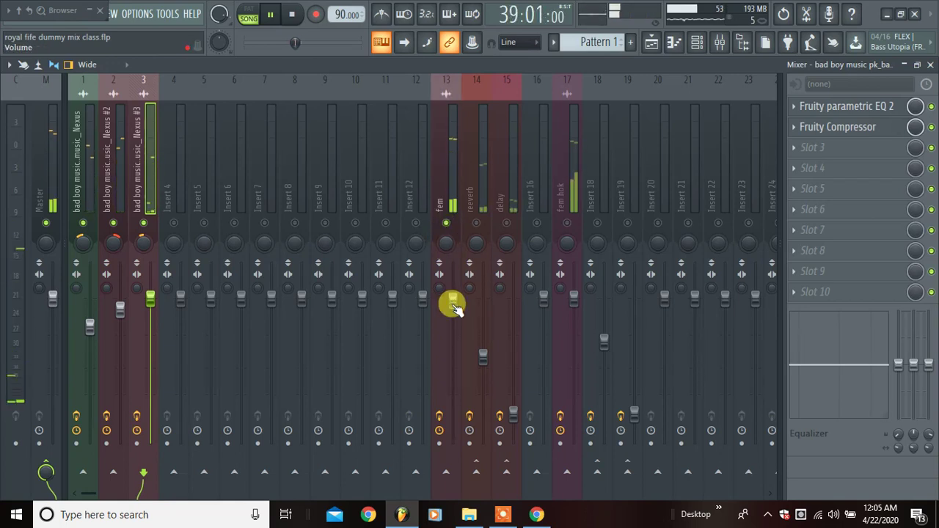
Bring in the fem vocal with its reeverb and delay tracks and set the fem volume to about -1.0 dB
{"action": "left_click", "coordinate": [453, 303]}
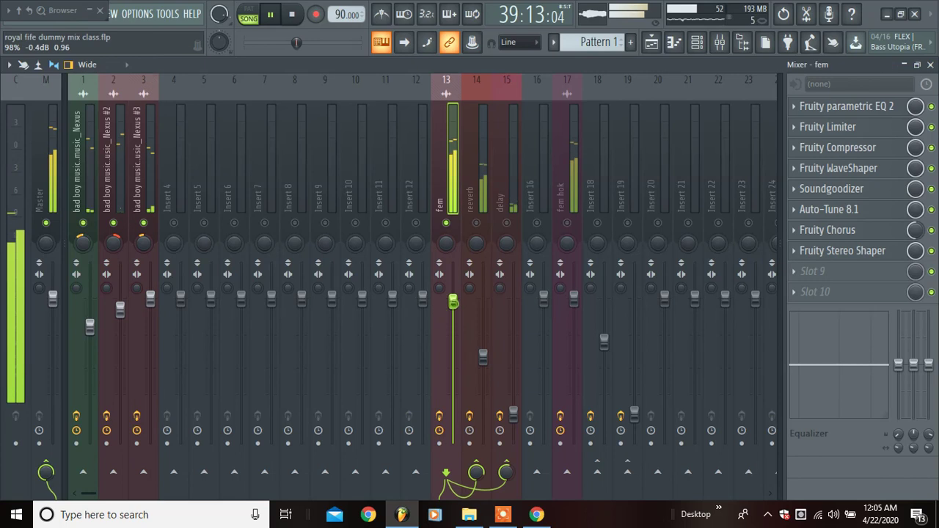
{"action": "left_click_drag", "start_coordinate": [454, 303], "coordinate": [456, 309]}
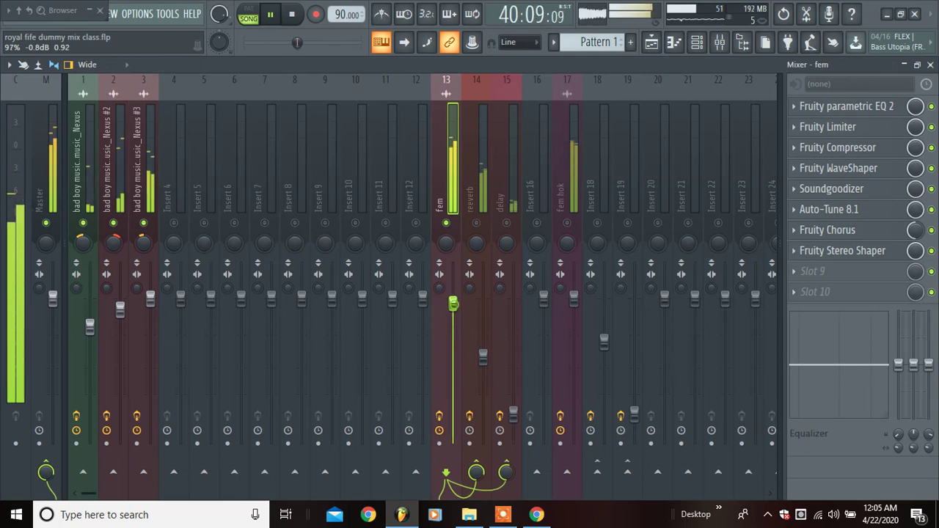
{"action": "left_click", "coordinate": [455, 301]}
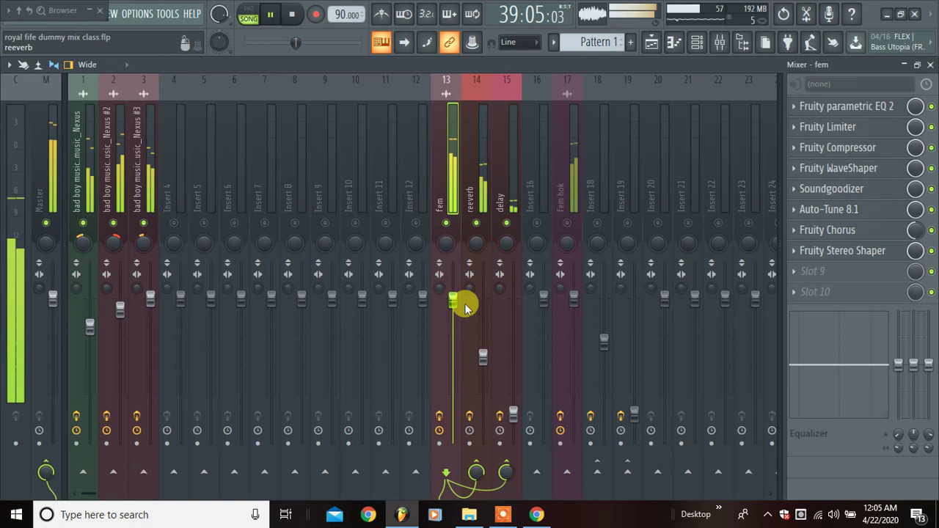
{"action": "left_click_drag", "start_coordinate": [454, 301], "coordinate": [455, 303]}
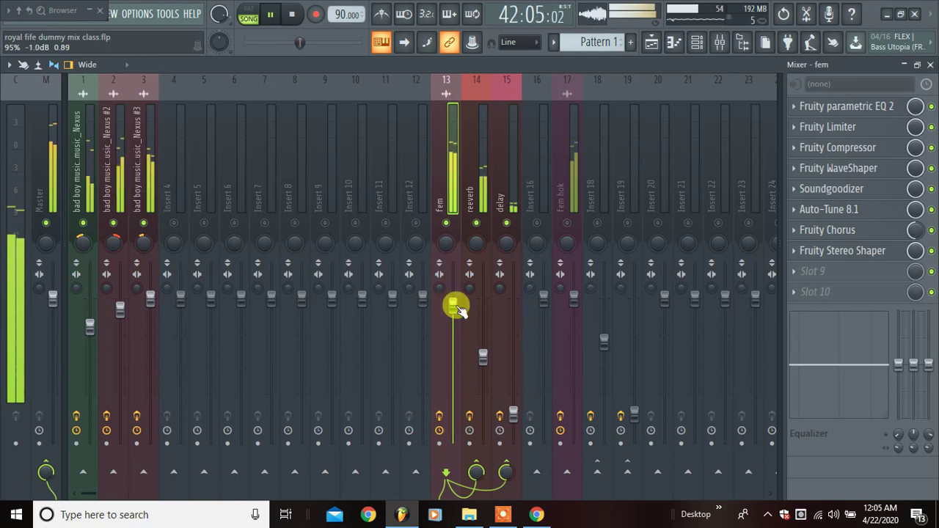
Unmute the fem hok track and its Insert 18 and 19 sends, and lower the fem hok volume beneath the fem vocal's level
{"action": "left_click", "coordinate": [568, 224]}
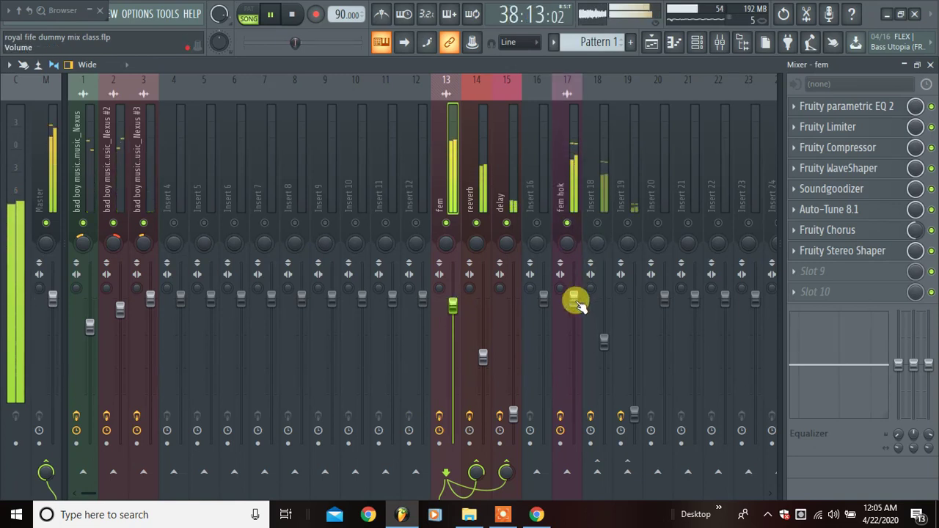
{"action": "left_click_drag", "start_coordinate": [574, 300], "coordinate": [578, 312]}
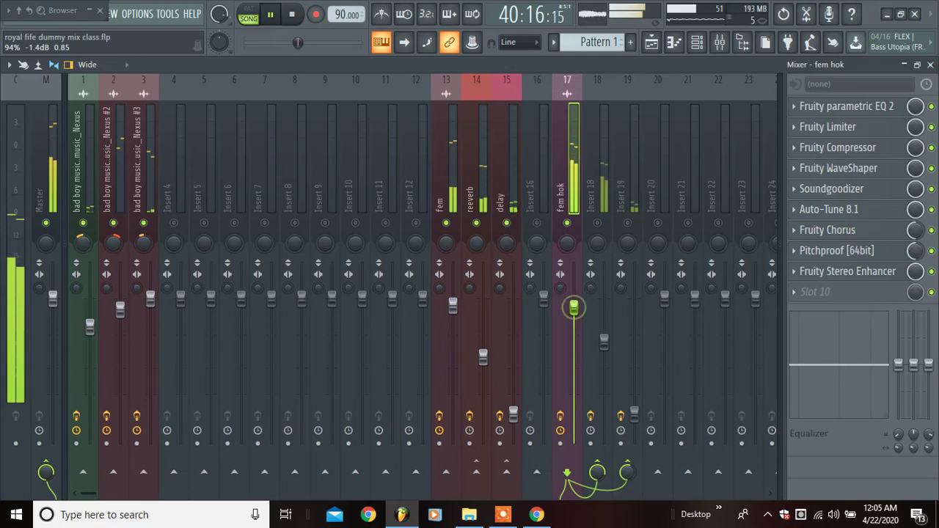
{"action": "left_click", "coordinate": [598, 223]}
{"action": "left_click", "coordinate": [627, 223]}
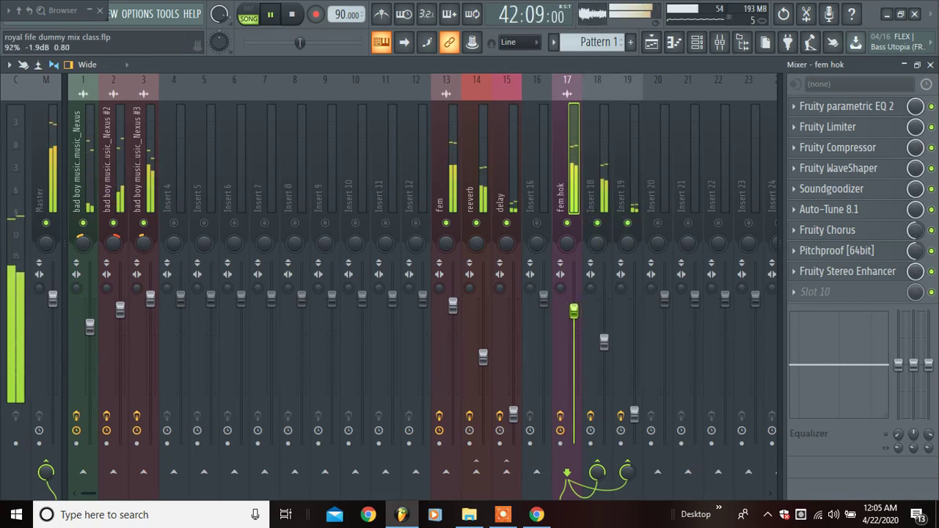
{"action": "left_click_drag", "start_coordinate": [574, 312], "coordinate": [577, 316]}
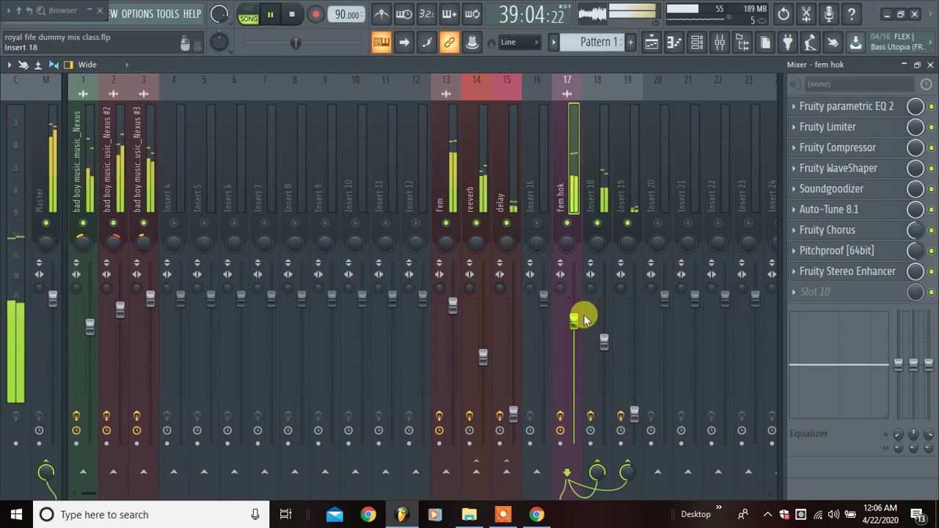
Fine-tune the balance between the two vocals by lowering the fem and fem hok volumes slightly
{"action": "left_click", "coordinate": [454, 305]}
{"action": "left_click", "coordinate": [455, 307]}
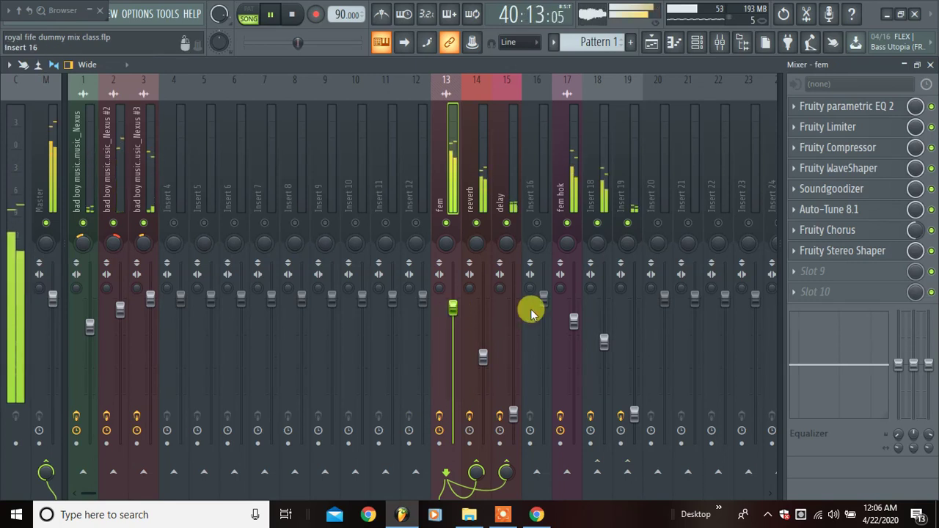
{"action": "left_click", "coordinate": [573, 320]}
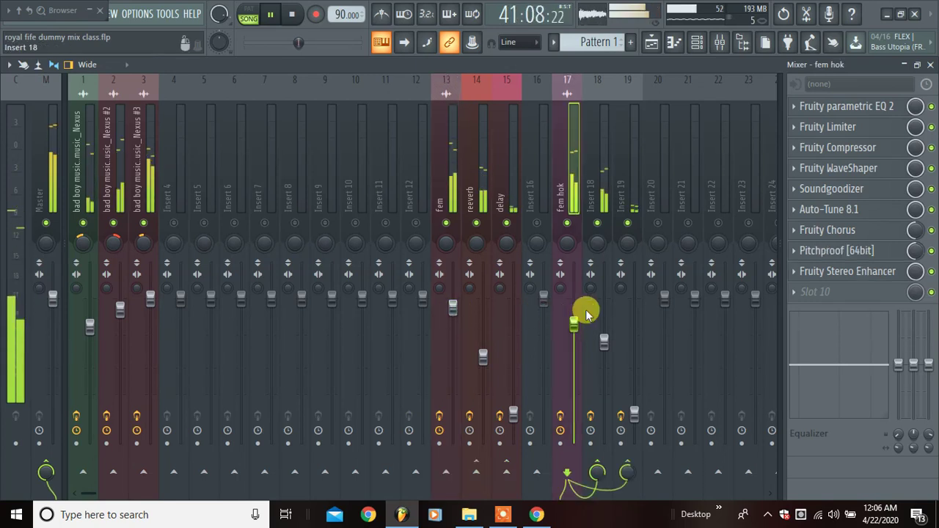
{"action": "left_click", "coordinate": [451, 312]}
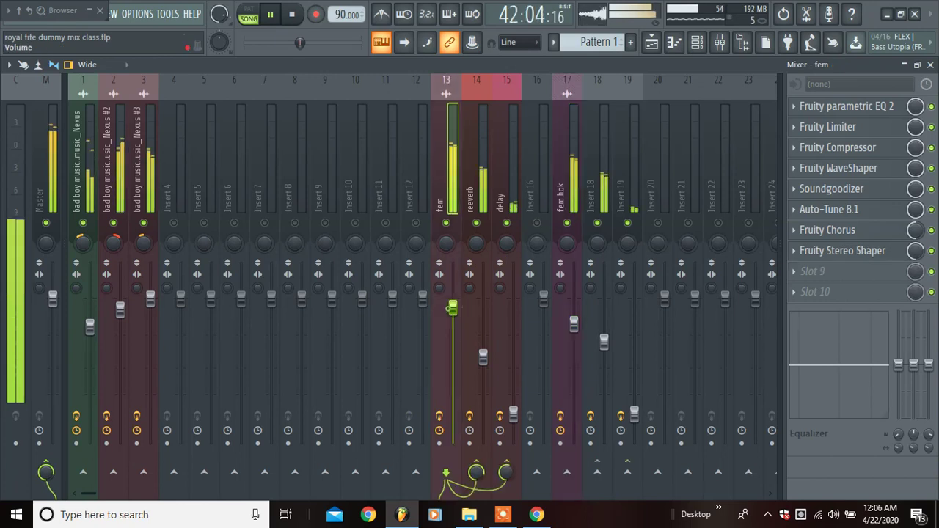
Stop playback, close the mixer and briefly play the arrangement from bar 34 in the playlist
{"action": "key", "text": "space"}
{"action": "left_click", "coordinate": [930, 65]}
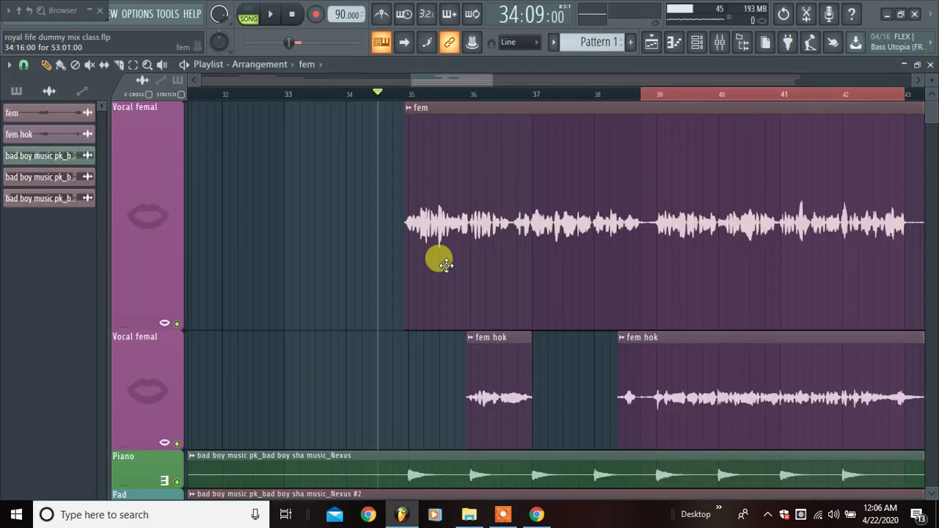
{"action": "key", "text": "space"}
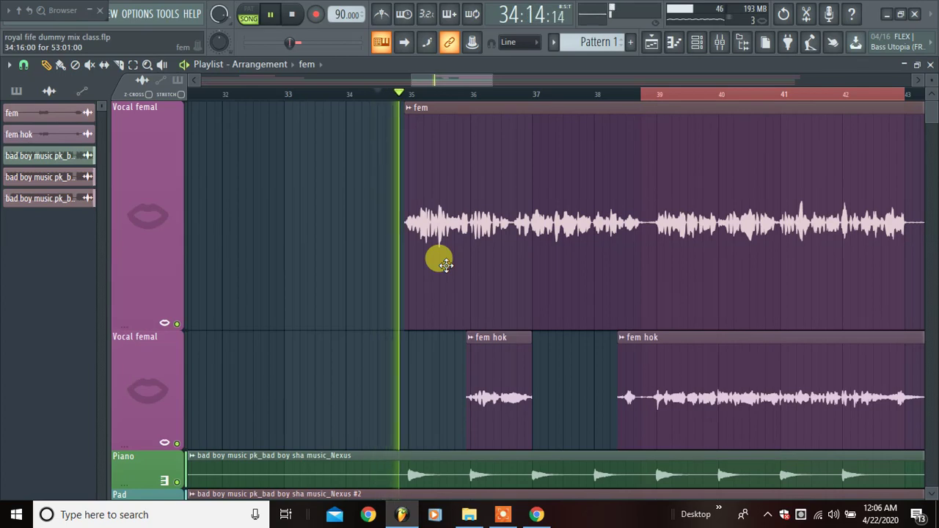
{"action": "key", "text": "space"}
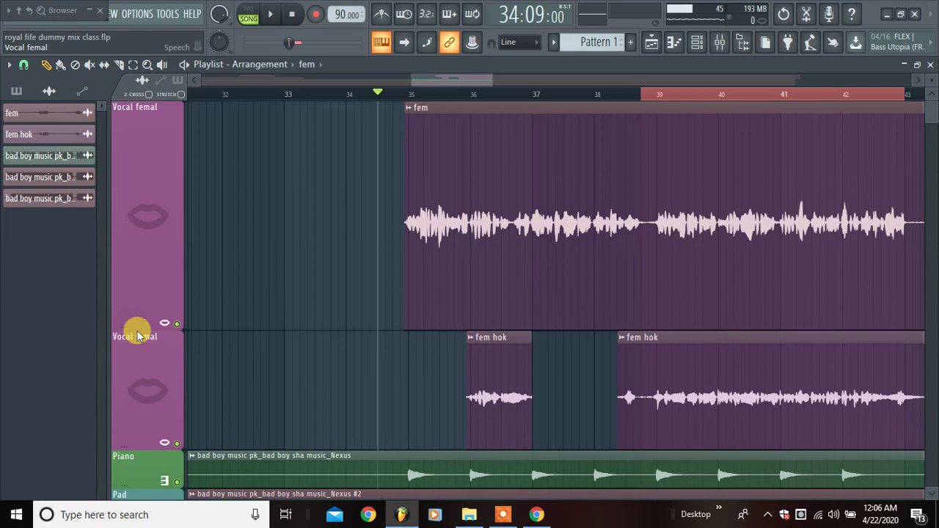
Shrink the heights of both vocal tracks in the playlist so all five audio tracks fit in view
{"action": "left_click_drag", "start_coordinate": [140, 323], "coordinate": [102, 121]}
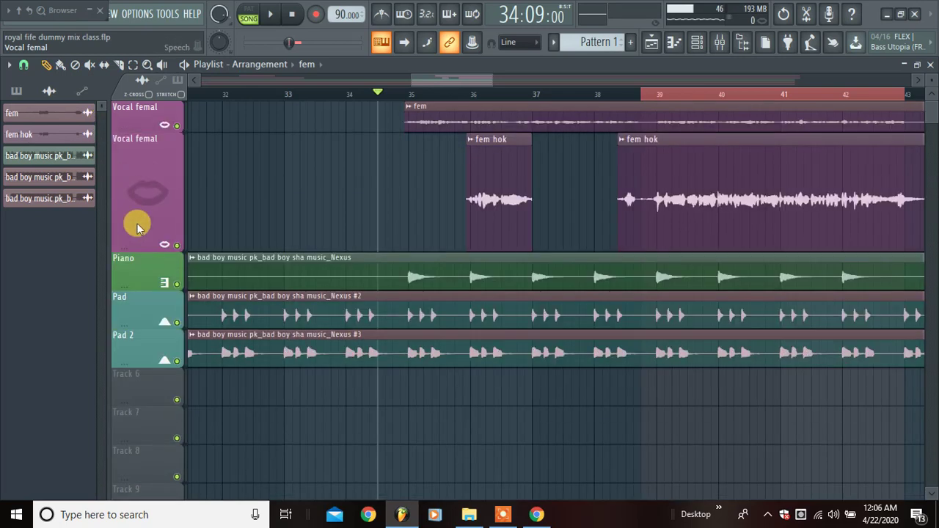
{"action": "left_click_drag", "start_coordinate": [130, 245], "coordinate": [210, 140]}
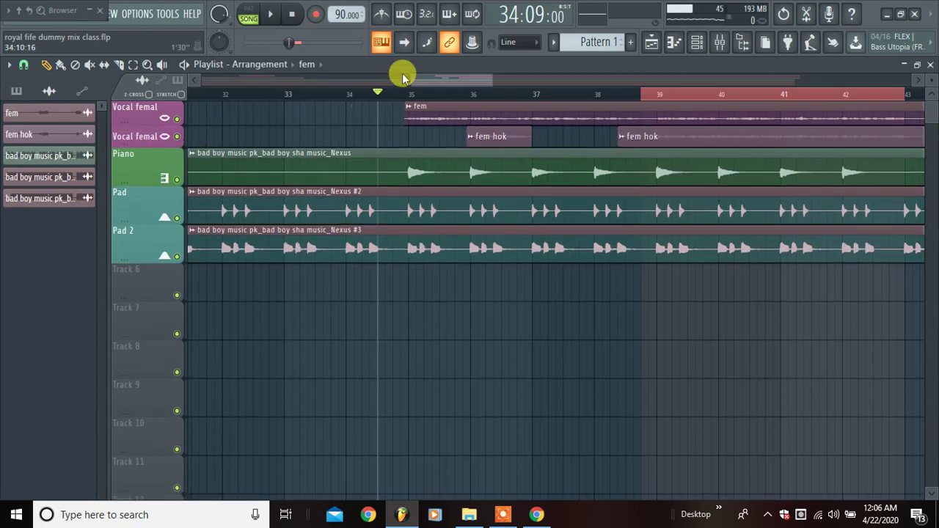
Enlarge the fem hok track in the playlist and trim the start of its first clip to about bar 11
{"action": "scroll", "coordinate": [406, 94], "scroll_direction": "down", "scroll_amount": 4}
{"action": "scroll", "coordinate": [416, 82], "scroll_direction": "down", "scroll_amount": 5}
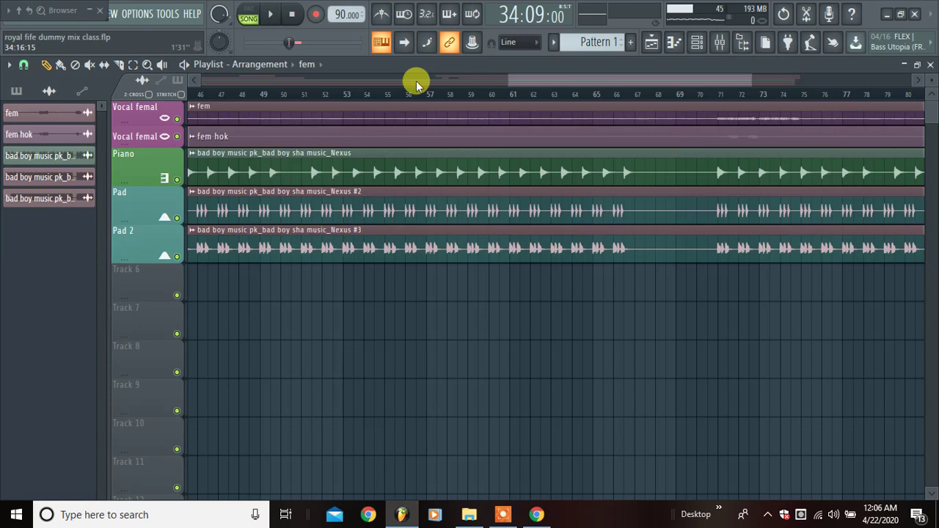
{"action": "scroll", "coordinate": [426, 93], "scroll_direction": "down", "scroll_amount": 4}
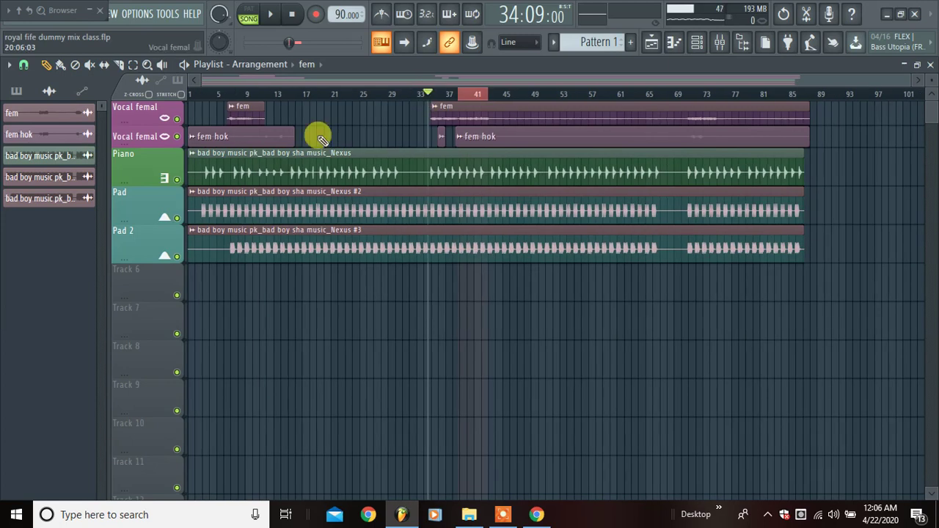
{"action": "left_click_drag", "start_coordinate": [141, 145], "coordinate": [142, 184]}
{"action": "left_click_drag", "start_coordinate": [190, 142], "coordinate": [253, 151]}
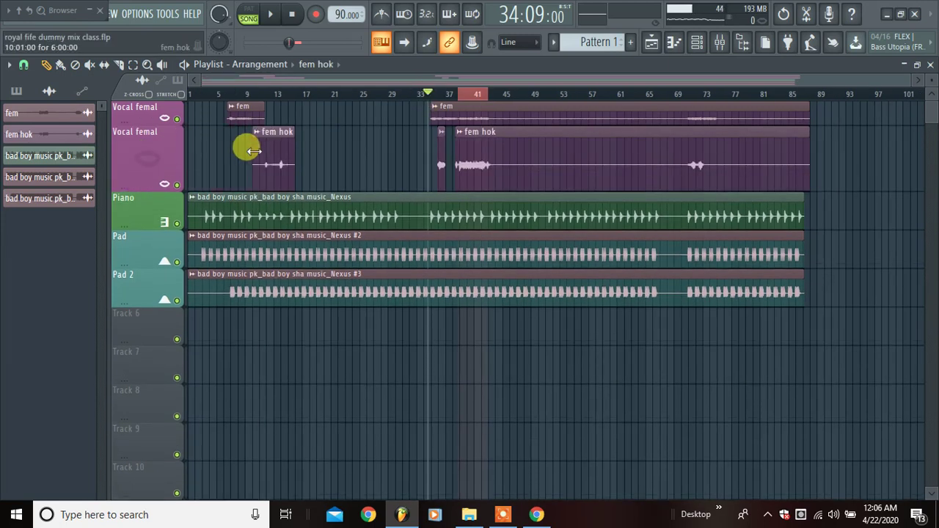
Play the arrangement from about bar 6, enlarge the fem track and trim the start of its first clip to 6:13
{"action": "left_click", "coordinate": [226, 93]}
{"action": "key", "text": "space"}
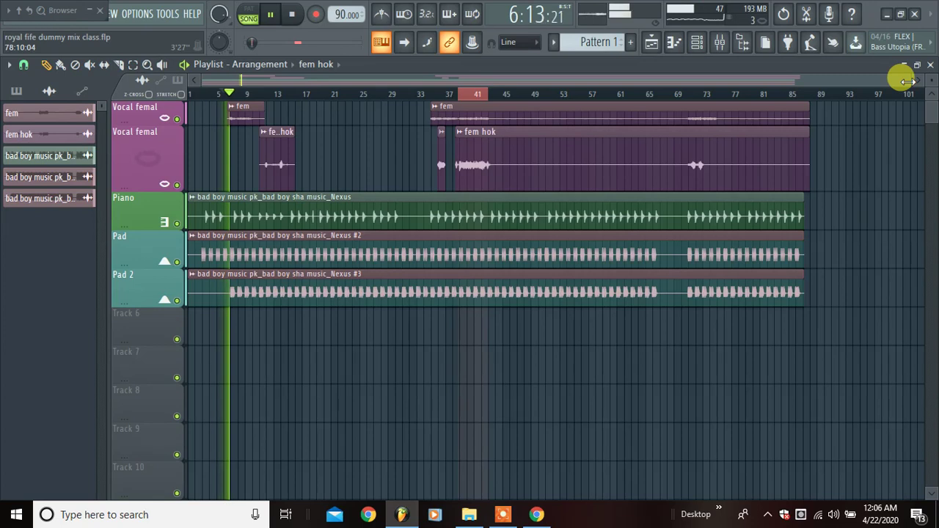
{"action": "left_click_drag", "start_coordinate": [907, 81], "coordinate": [248, 125]}
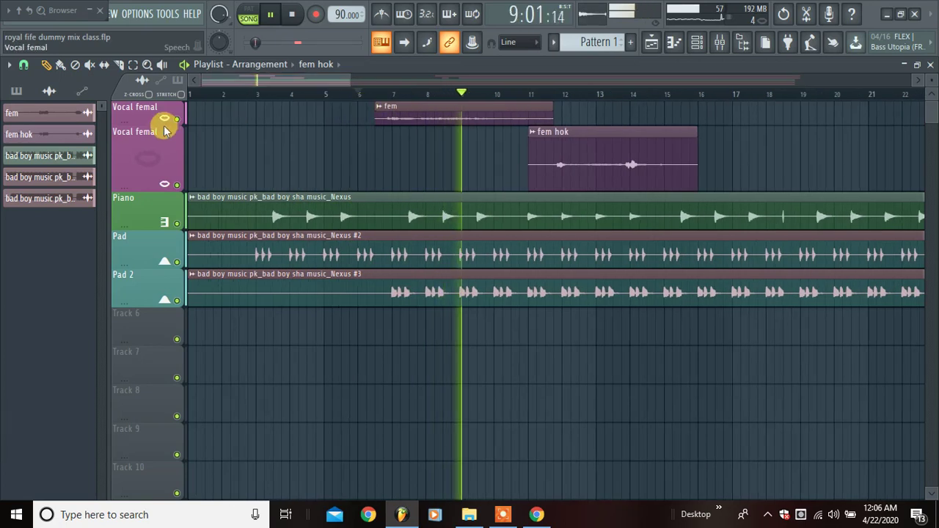
{"action": "left_click_drag", "start_coordinate": [162, 126], "coordinate": [168, 150]}
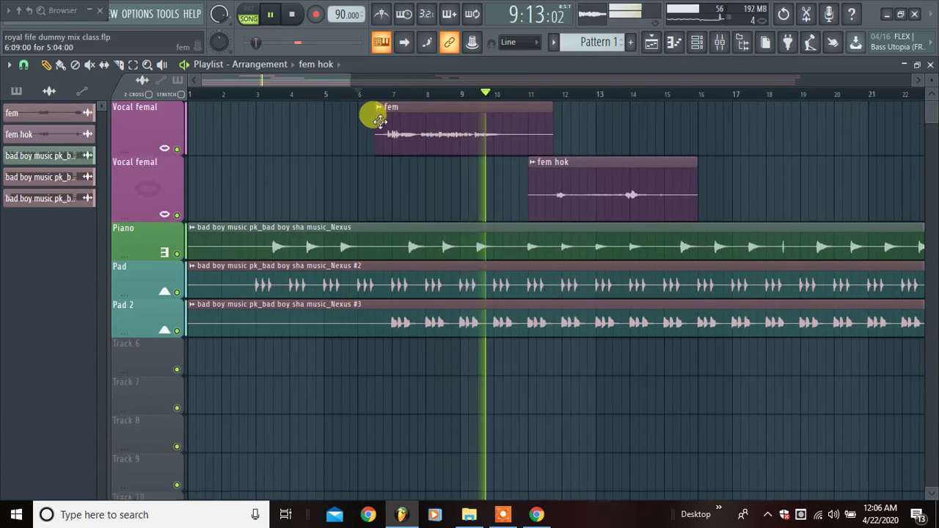
{"action": "left_click_drag", "start_coordinate": [374, 121], "coordinate": [382, 121]}
Trim the end of the first fem clip to about bar 10 and the start of the first fem hok clip to 11:09
{"action": "left_click", "coordinate": [378, 96]}
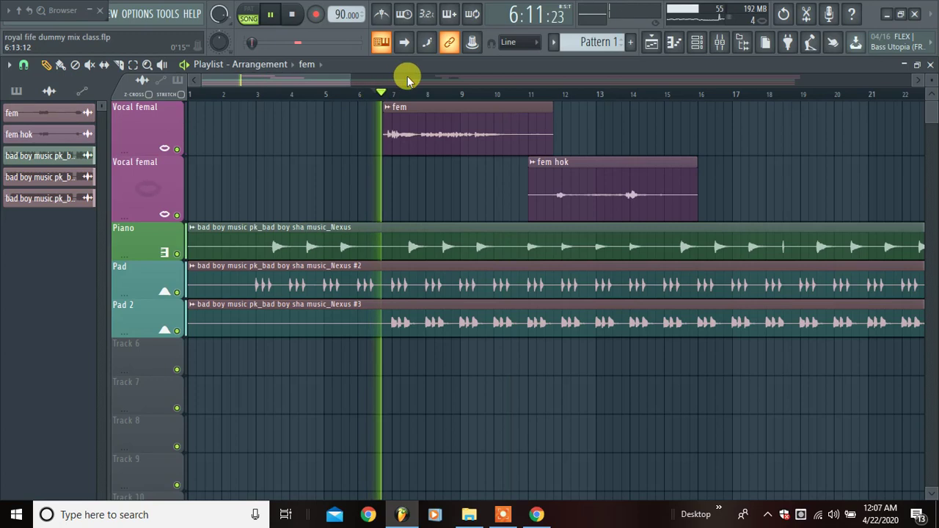
{"action": "left_click_drag", "start_coordinate": [551, 112], "coordinate": [495, 113]}
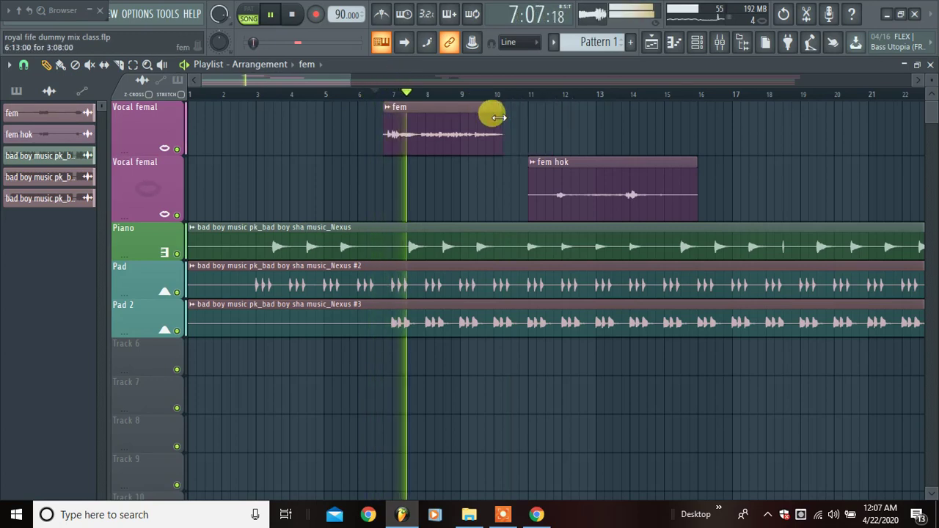
{"action": "left_click_drag", "start_coordinate": [286, 83], "coordinate": [331, 78]}
{"action": "left_click_drag", "start_coordinate": [287, 182], "coordinate": [303, 182]}
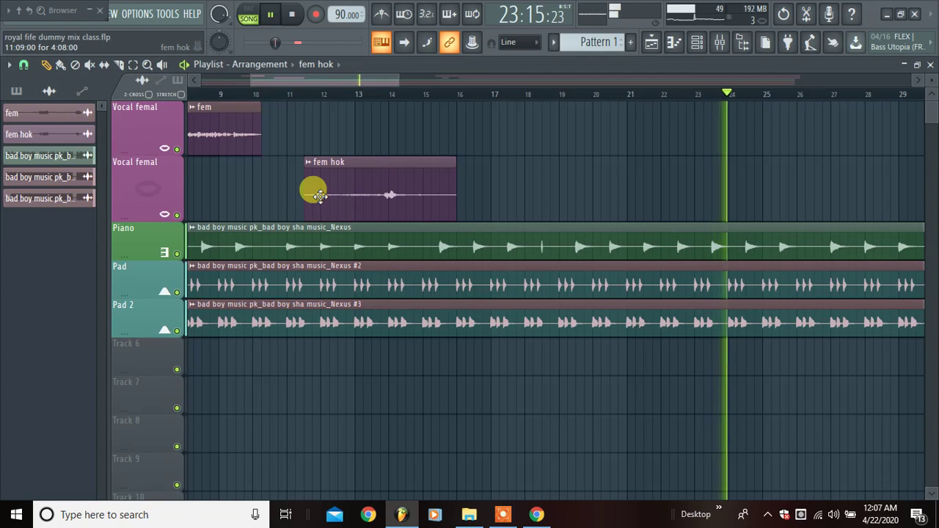
Let the song play through bar 42 and examine the vocal clips' waveforms across the arrangement
{"action": "scroll", "coordinate": [723, 100], "scroll_direction": "down", "scroll_amount": 5}
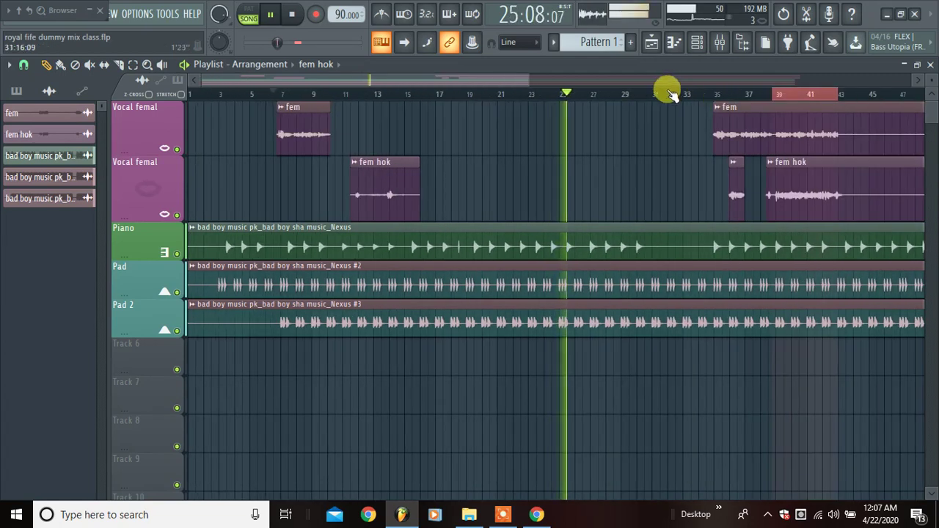
{"action": "scroll", "coordinate": [664, 97], "scroll_direction": "down", "scroll_amount": 2}
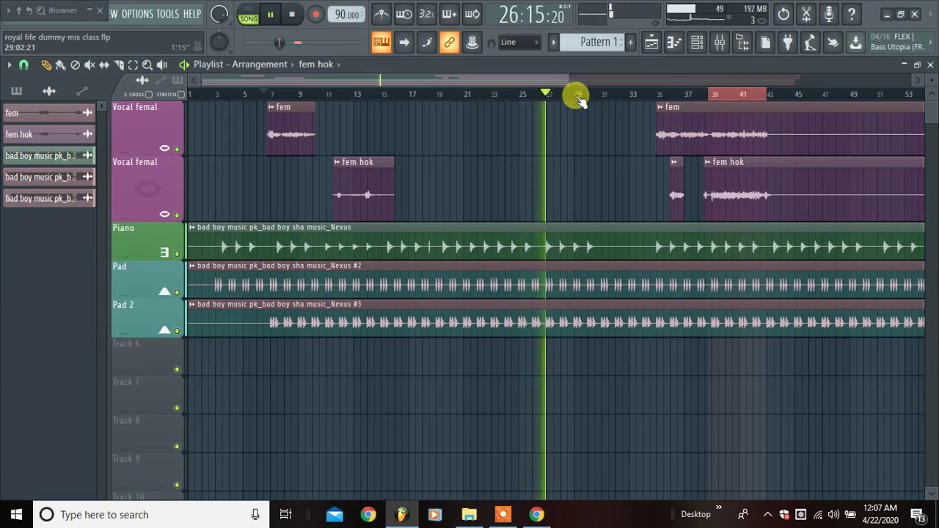
{"action": "scroll", "coordinate": [577, 96], "scroll_direction": "up", "scroll_amount": 4}
{"action": "scroll", "coordinate": [577, 96], "scroll_direction": "down", "scroll_amount": 3}
{"action": "scroll", "coordinate": [577, 98], "scroll_direction": "down", "scroll_amount": 1}
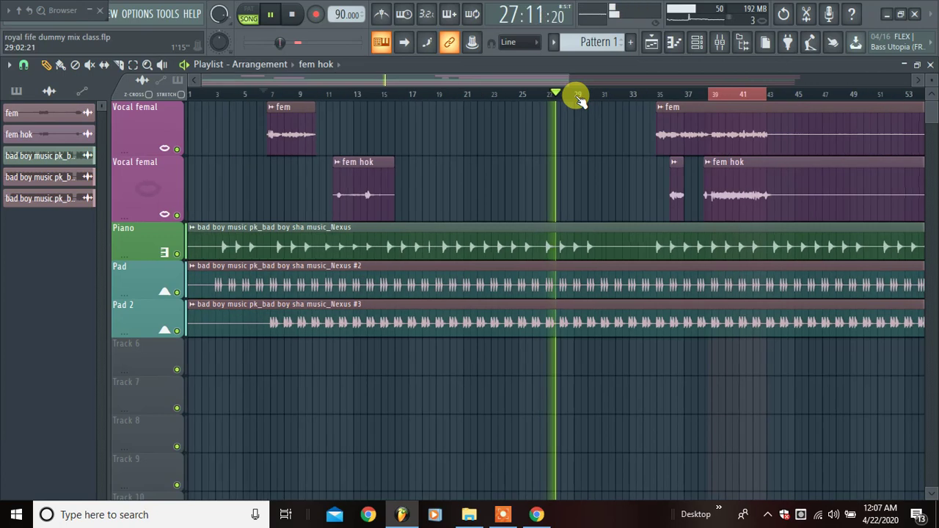
{"action": "scroll", "coordinate": [577, 96], "scroll_direction": "up", "scroll_amount": 2}
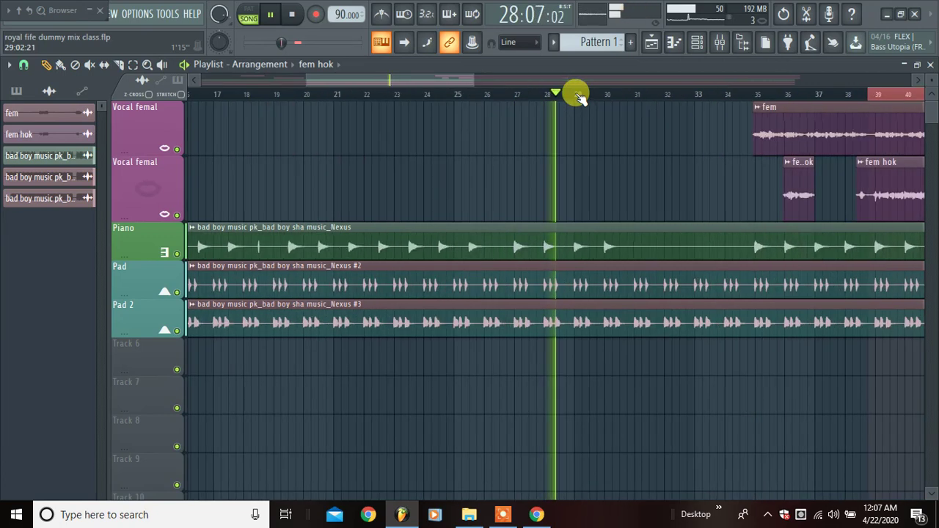
{"action": "scroll", "coordinate": [592, 98], "scroll_direction": "down", "scroll_amount": 1}
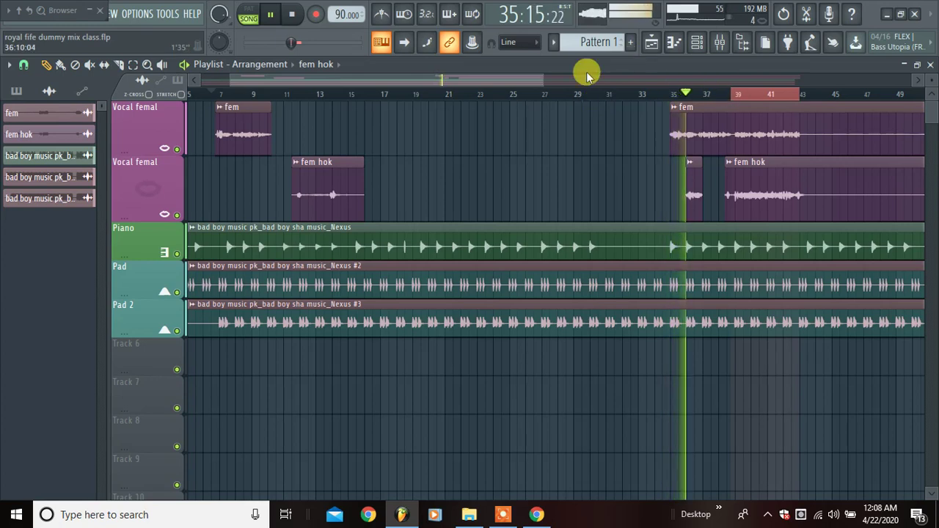
{"action": "left_click_drag", "start_coordinate": [513, 84], "coordinate": [597, 97]}
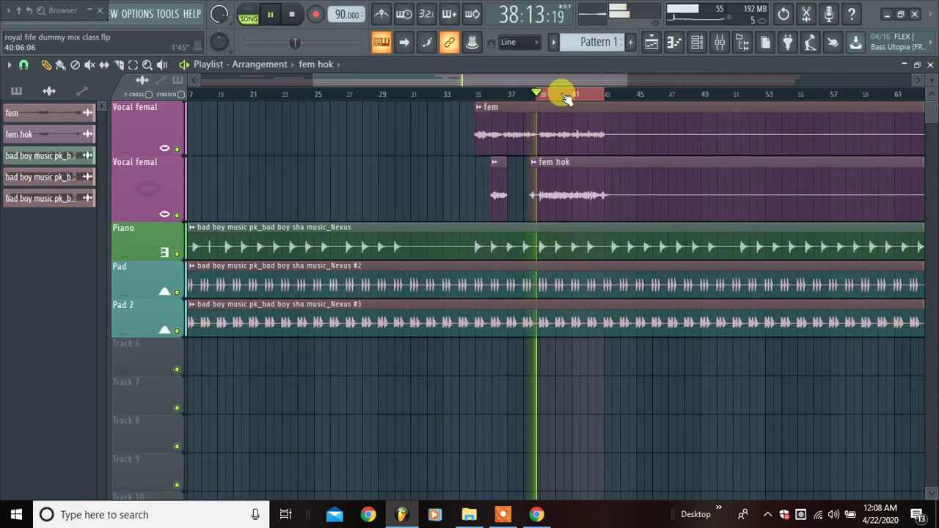
{"action": "scroll", "coordinate": [565, 97], "scroll_direction": "up", "scroll_amount": 3}
{"action": "scroll", "coordinate": [565, 97], "scroll_direction": "down", "scroll_amount": 1}
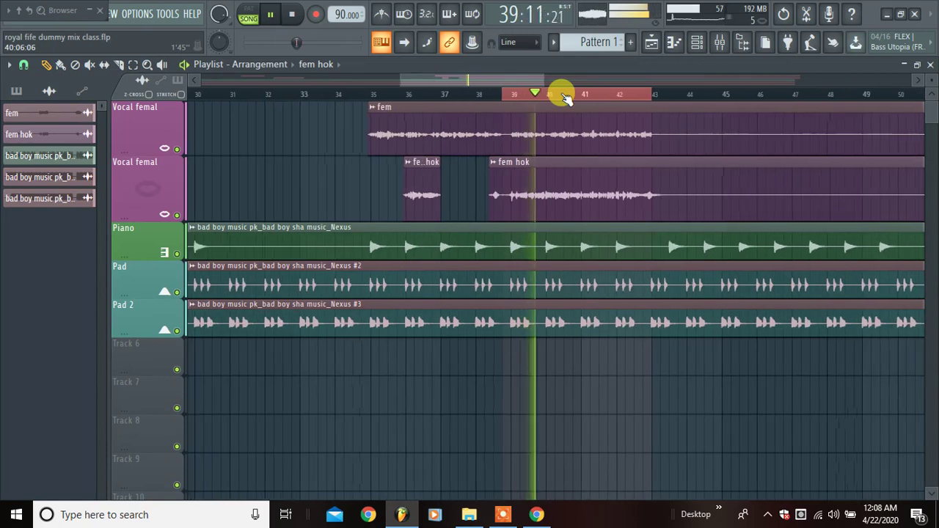
{"action": "scroll", "coordinate": [564, 97], "scroll_direction": "down", "scroll_amount": 1}
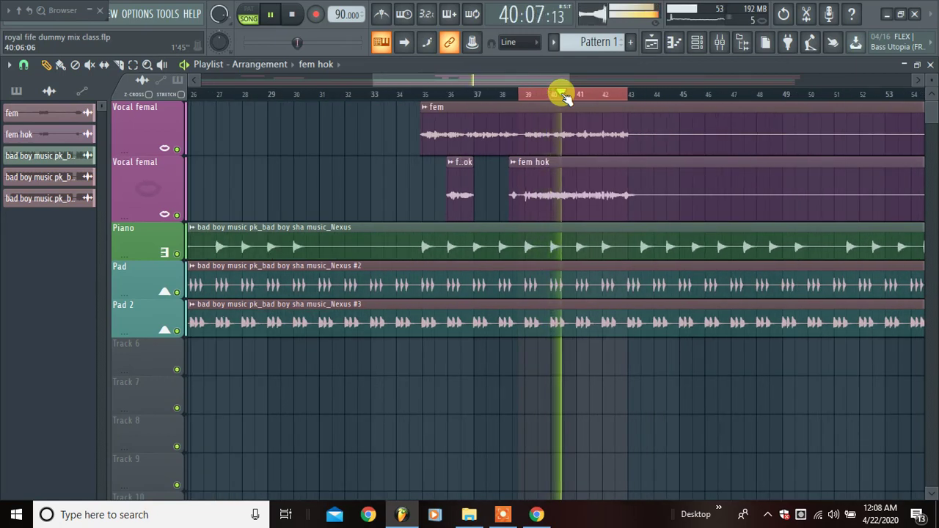
{"action": "scroll", "coordinate": [562, 96], "scroll_direction": "up", "scroll_amount": 2}
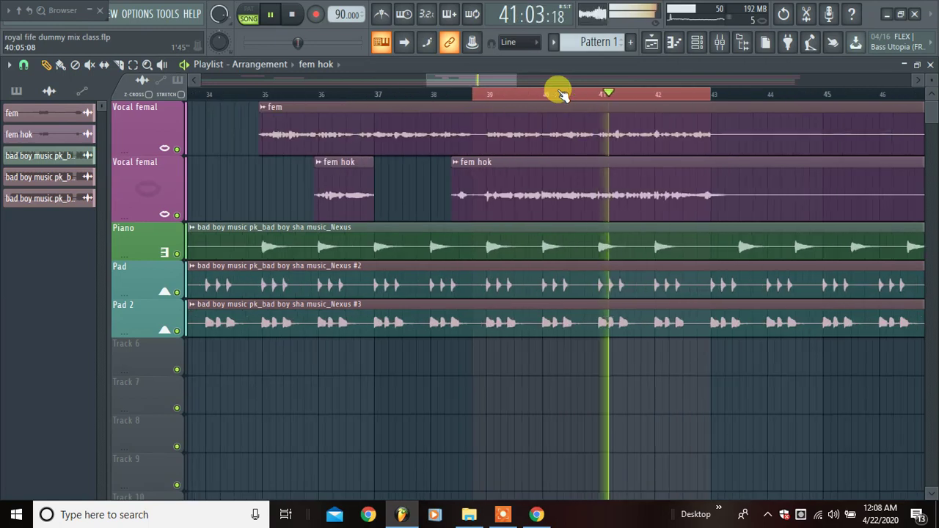
{"action": "scroll", "coordinate": [562, 95], "scroll_direction": "down", "scroll_amount": 3}
{"action": "scroll", "coordinate": [555, 86], "scroll_direction": "up", "scroll_amount": 2}
{"action": "scroll", "coordinate": [555, 86], "scroll_direction": "down", "scroll_amount": 4}
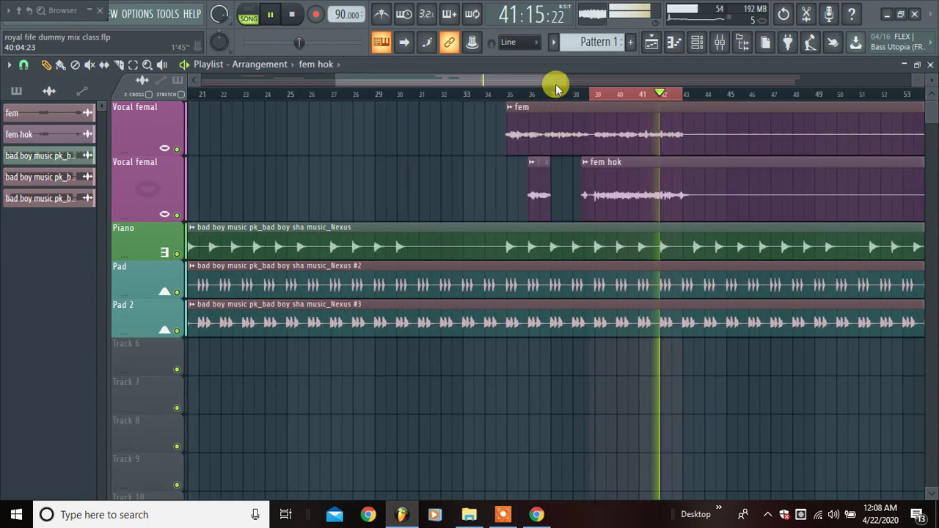
{"action": "scroll", "coordinate": [555, 86], "scroll_direction": "up", "scroll_amount": 1}
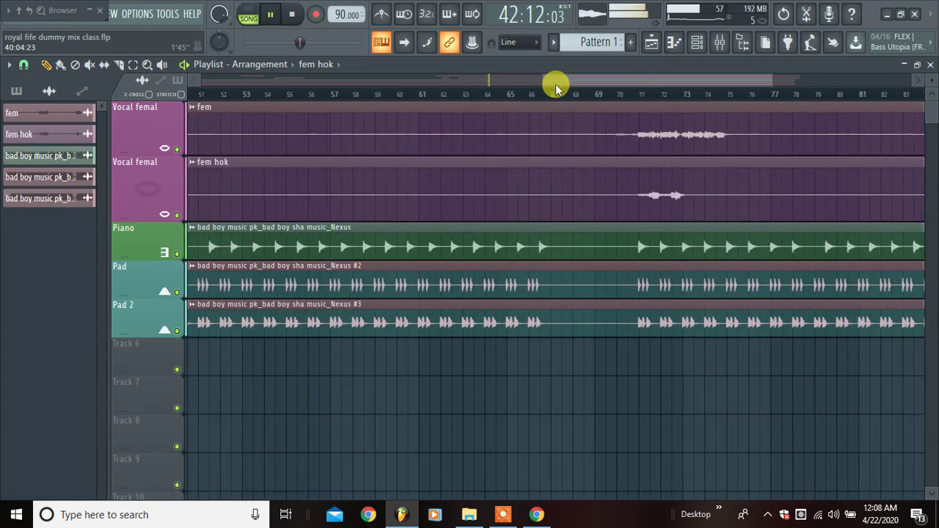
Play the arrangement from about bar 70 and examine the last phrases of both vocals
{"action": "left_click", "coordinate": [629, 97]}
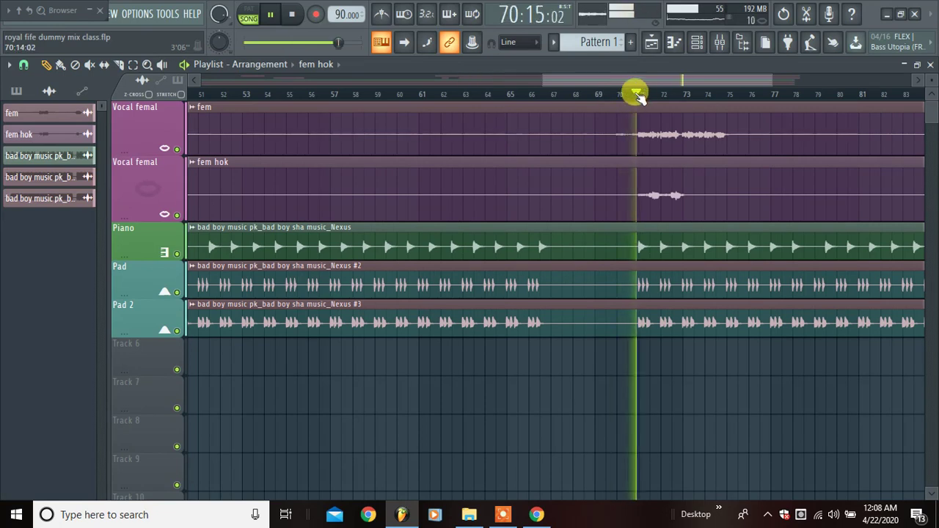
{"action": "scroll", "coordinate": [639, 94], "scroll_direction": "up", "scroll_amount": 3}
{"action": "scroll", "coordinate": [644, 95], "scroll_direction": "down", "scroll_amount": 4}
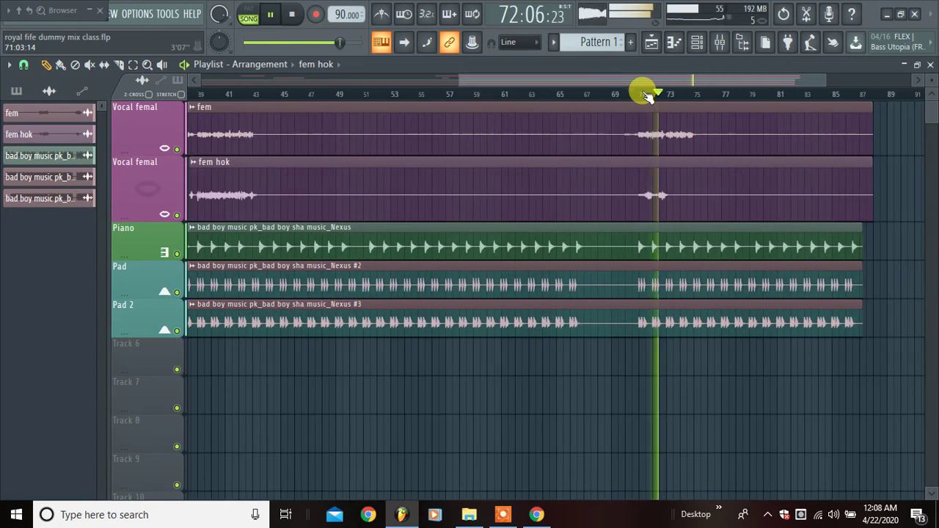
{"action": "scroll", "coordinate": [646, 96], "scroll_direction": "up", "scroll_amount": 2}
{"action": "scroll", "coordinate": [646, 97], "scroll_direction": "down", "scroll_amount": 1}
{"action": "scroll", "coordinate": [645, 96], "scroll_direction": "down", "scroll_amount": 2}
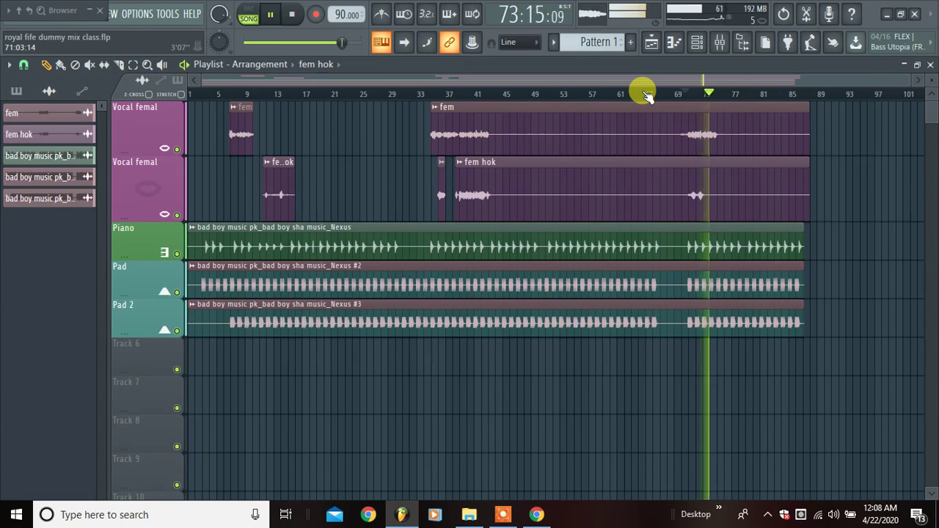
Save the project, and with playback stopped trim the ends of the long fem and fem hok clips together to about bar 75
{"action": "key", "text": "ctrl+s"}
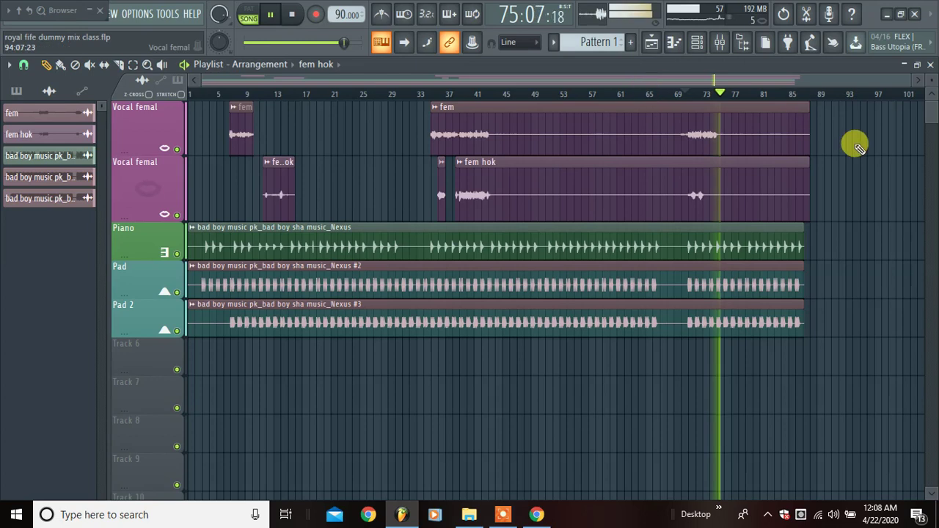
{"action": "key", "text": "space"}
{"action": "left_click_drag", "start_coordinate": [842, 182], "coordinate": [797, 119]}
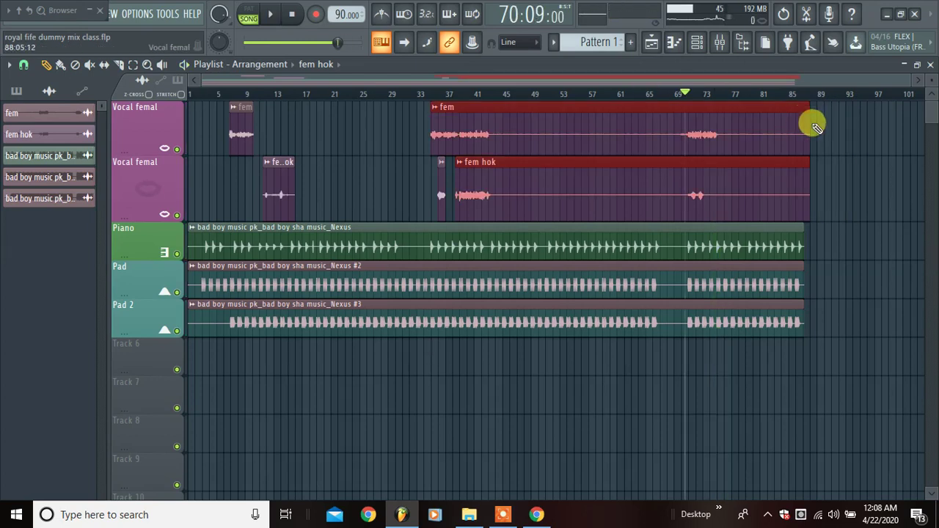
{"action": "left_click_drag", "start_coordinate": [807, 123], "coordinate": [709, 131]}
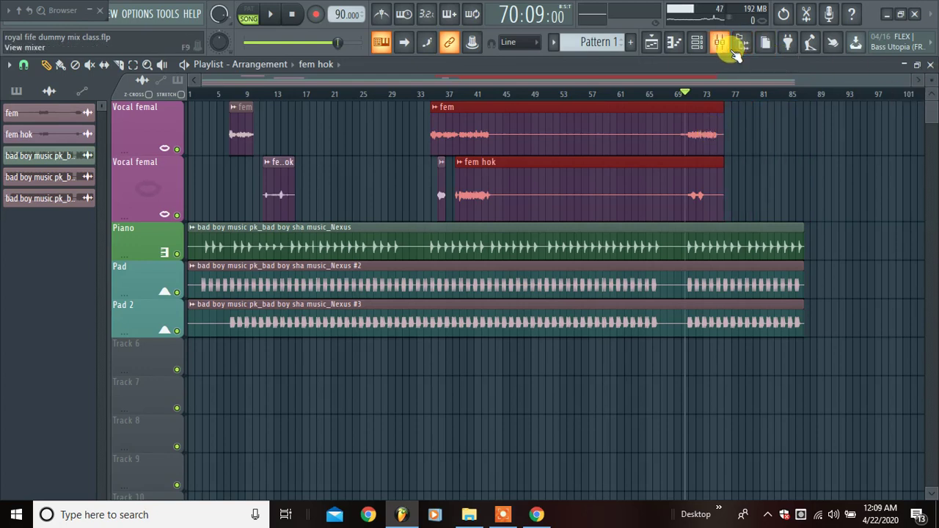
Place the playhead at bar 35, where the long fem vocal clip starts
{"action": "left_click", "coordinate": [429, 98]}
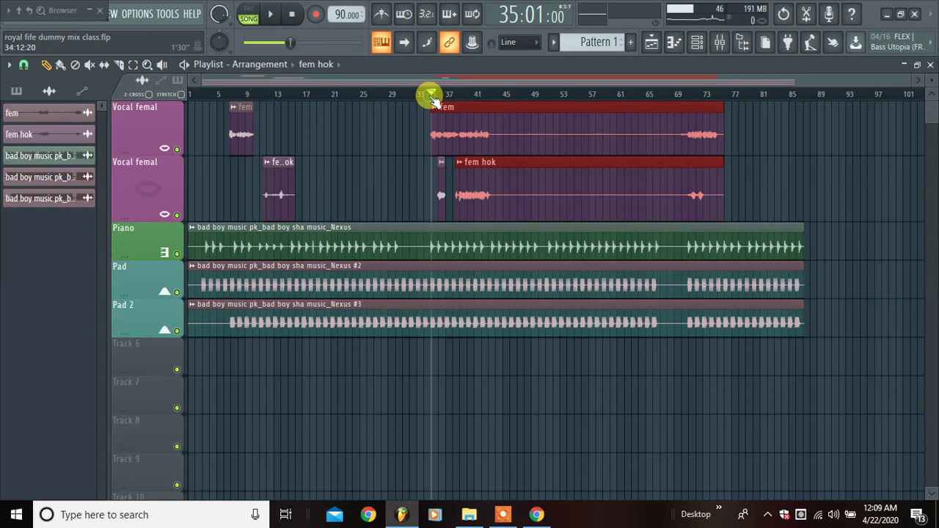
{"action": "scroll", "coordinate": [455, 97], "scroll_direction": "up", "scroll_amount": 2}
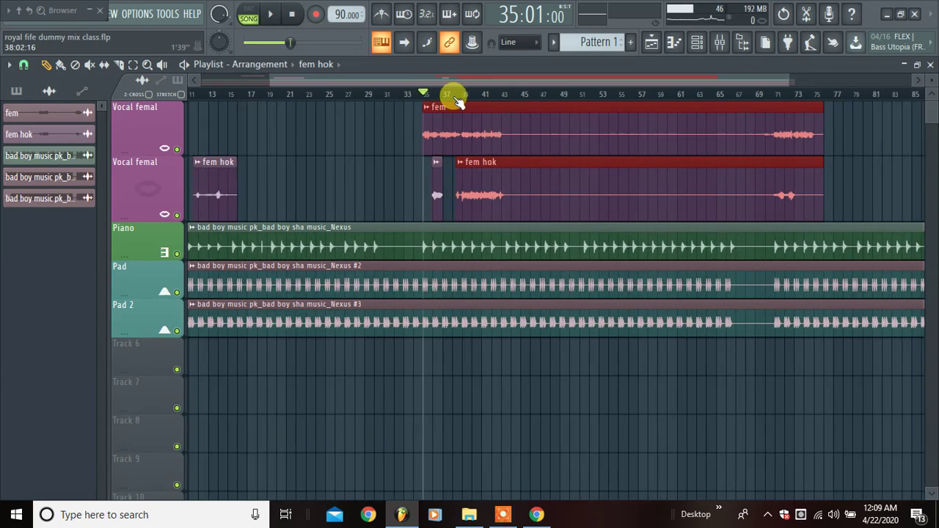
{"action": "scroll", "coordinate": [455, 97], "scroll_direction": "up", "scroll_amount": 2}
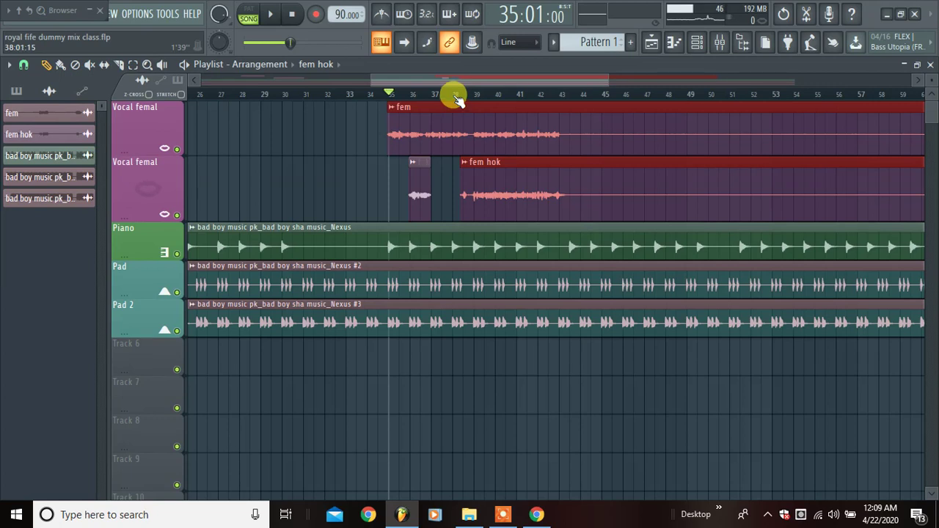
{"action": "scroll", "coordinate": [455, 97], "scroll_direction": "up", "scroll_amount": 2}
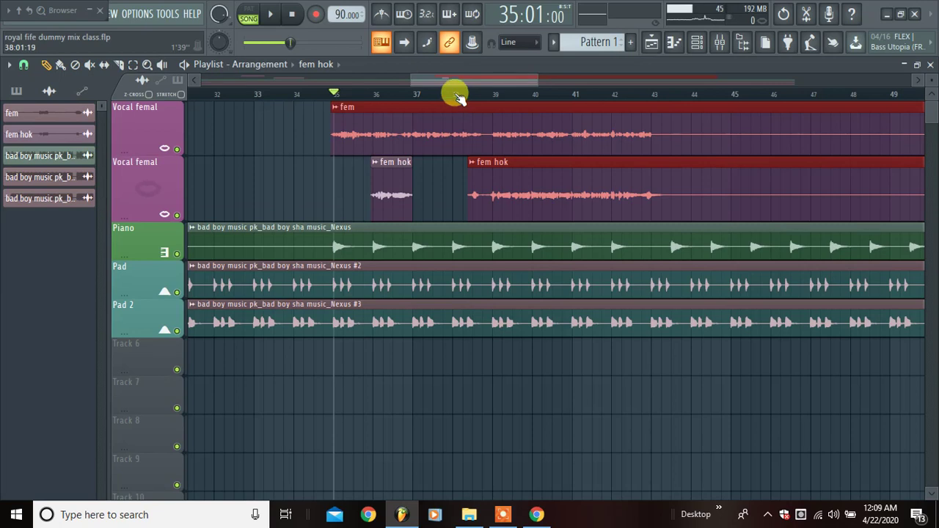
Open Fruity parametric EQ 2 on the fem mixer track and maximize its window to examine the EQ curve
{"action": "left_click", "coordinate": [719, 41]}
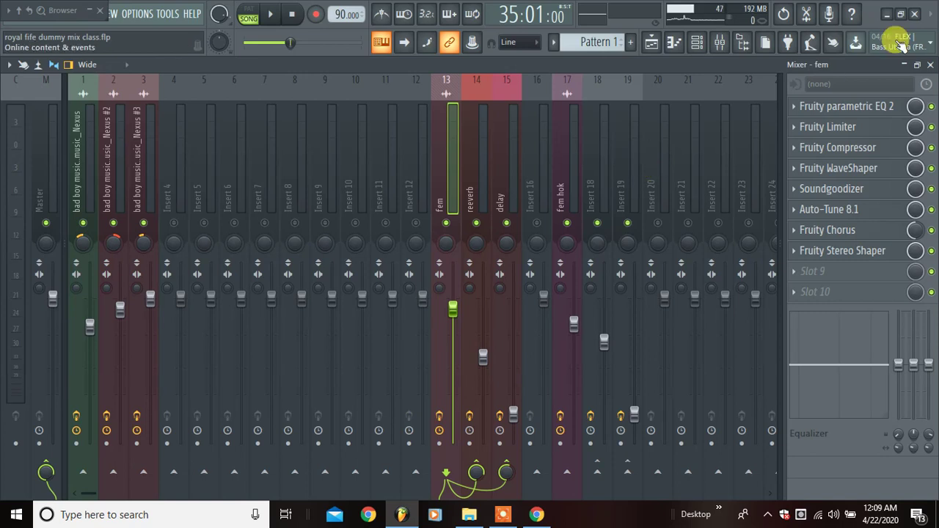
{"action": "left_click", "coordinate": [835, 110]}
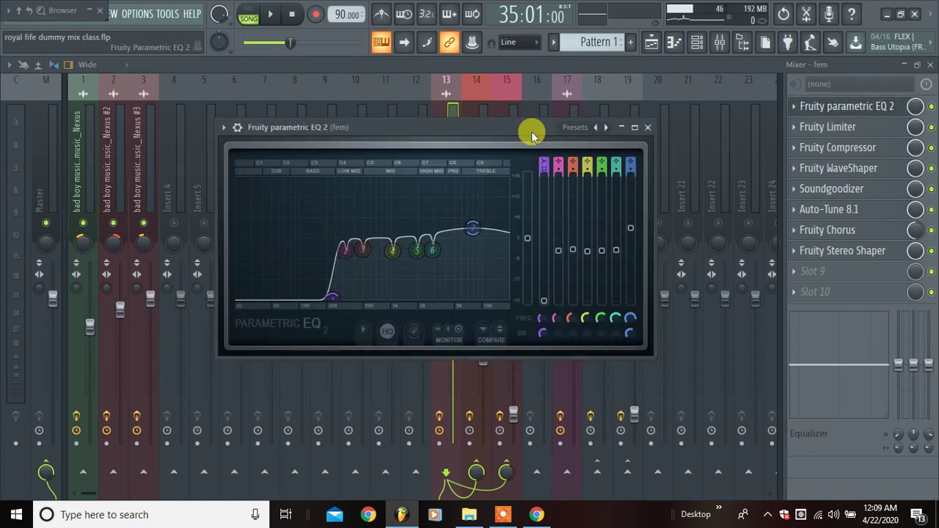
{"action": "left_click", "coordinate": [648, 129]}
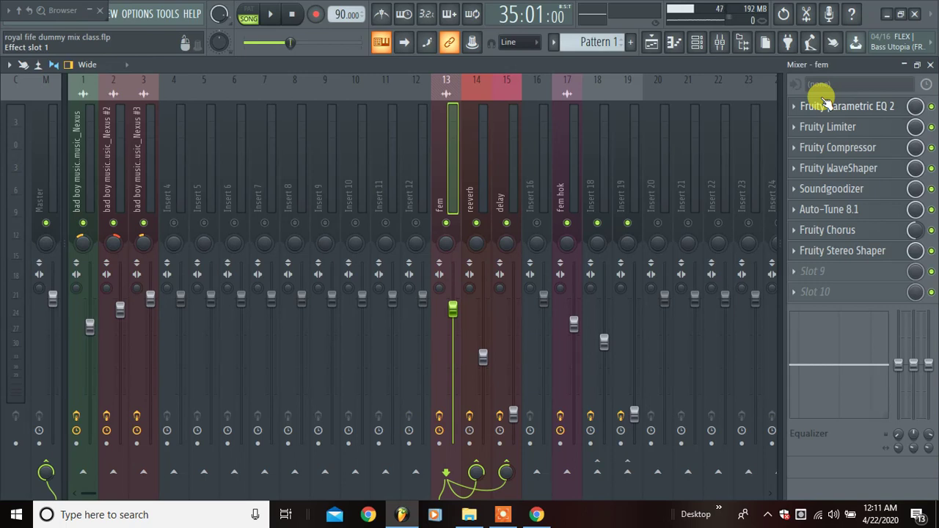
{"action": "left_click", "coordinate": [830, 106]}
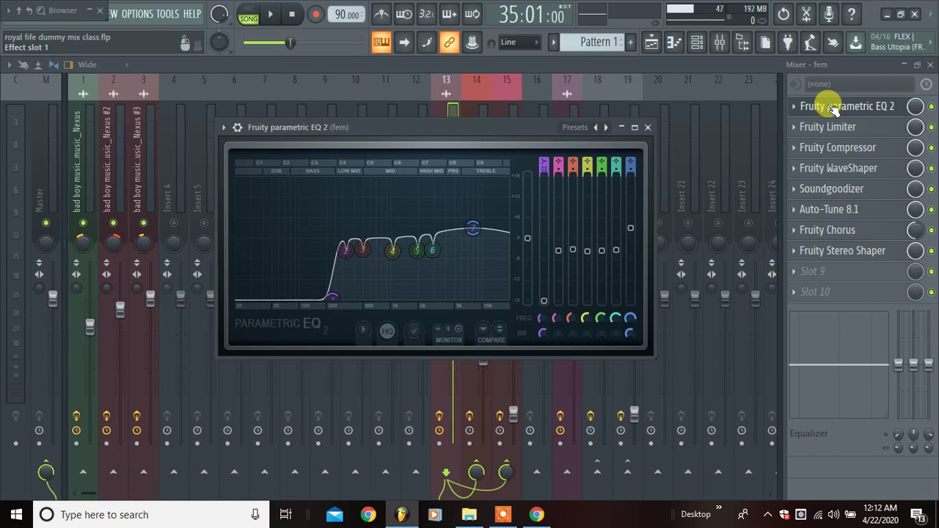
{"action": "left_click_drag", "start_coordinate": [401, 130], "coordinate": [381, 78]}
{"action": "left_click", "coordinate": [613, 76]}
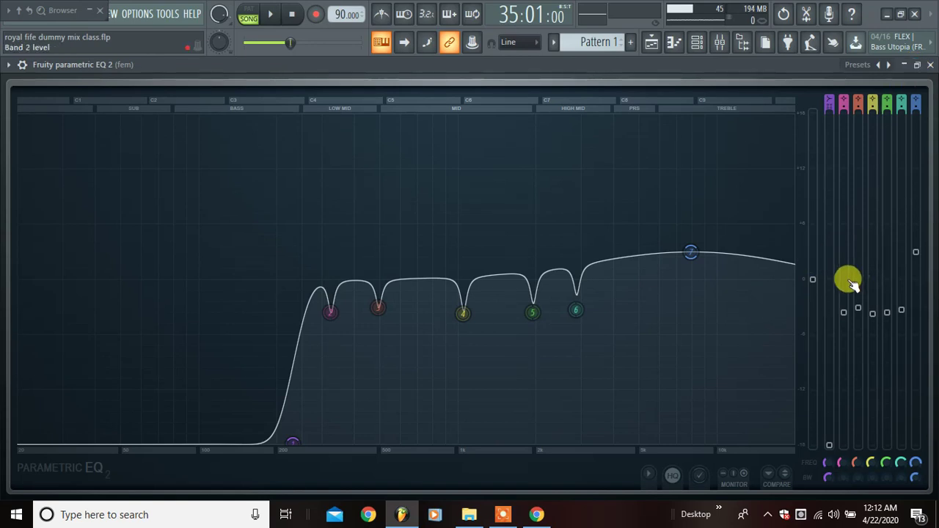
Reopen Fruity parametric EQ 2 on the fem track, examine the curve and its band 7 treble boost, and close it
{"action": "left_click", "coordinate": [929, 65]}
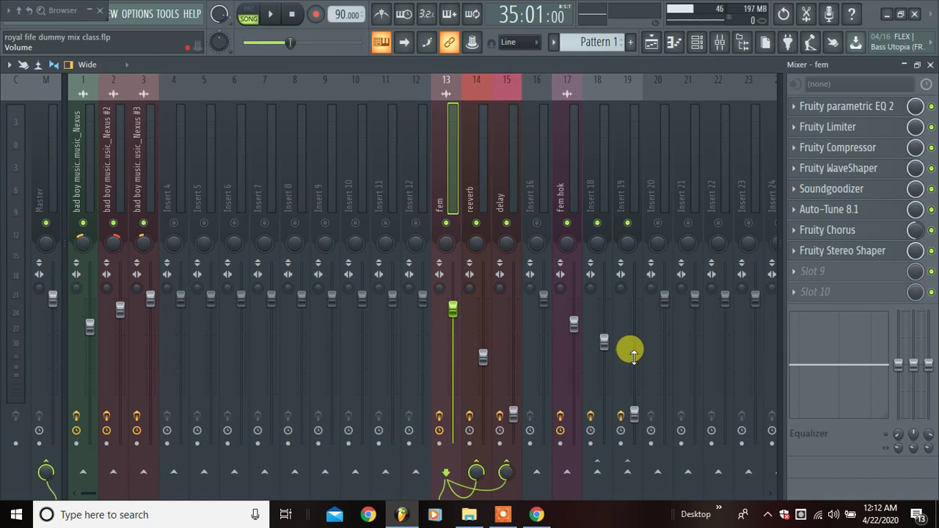
{"action": "left_click", "coordinate": [842, 107]}
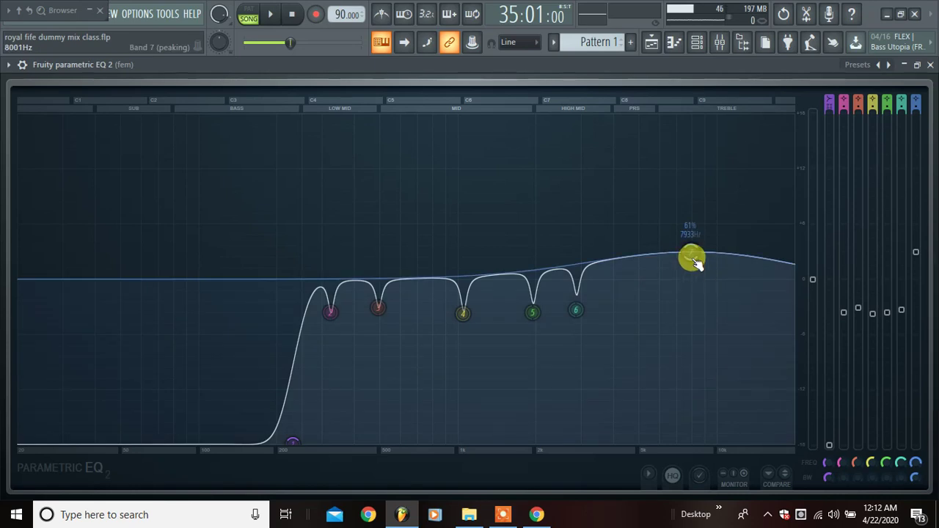
{"action": "left_click", "coordinate": [930, 66]}
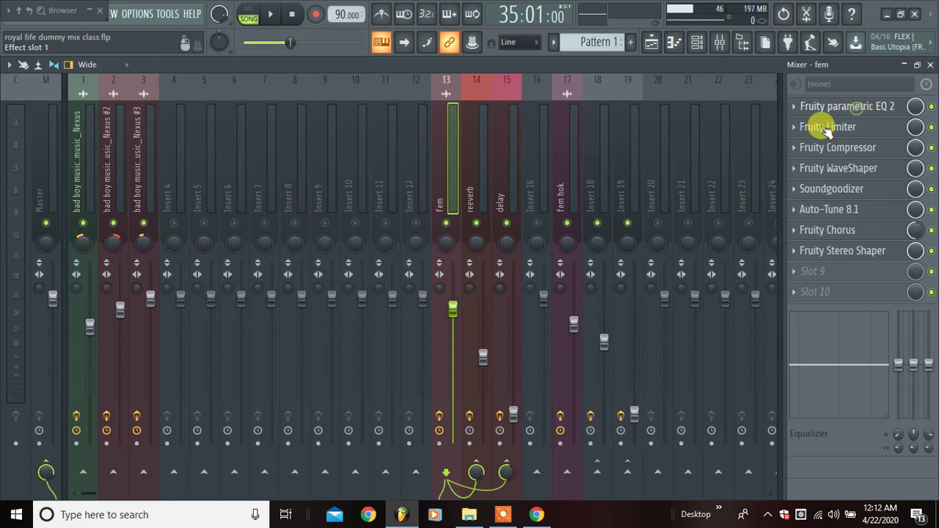
{"action": "left_click", "coordinate": [826, 110]}
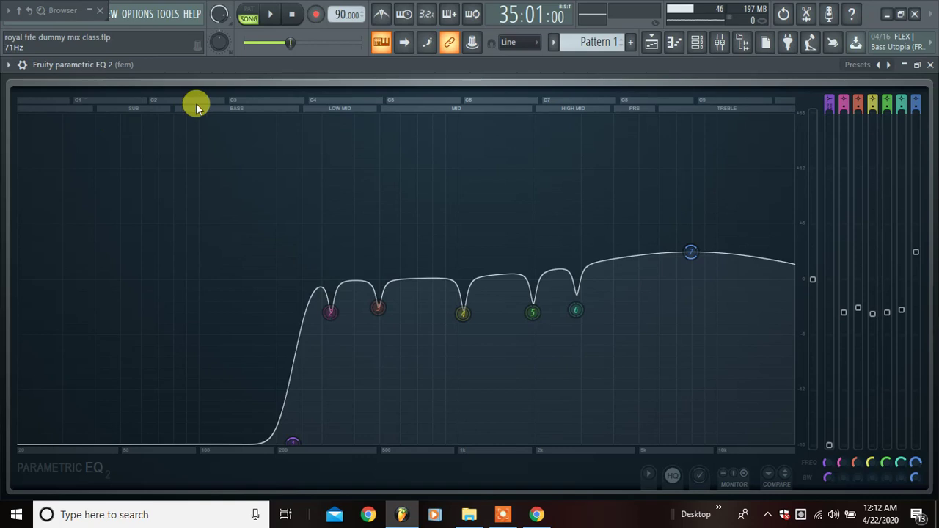
{"action": "left_click", "coordinate": [930, 65]}
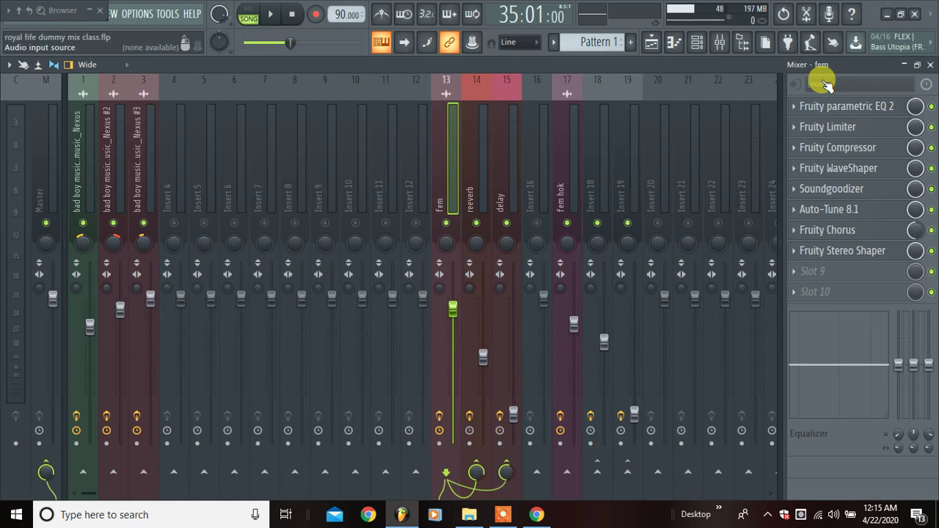
Open Fruity Stereo Shaper on the fem track, view its Effects presets such as Stereoize 3, and close the plugin
{"action": "left_click", "coordinate": [868, 253]}
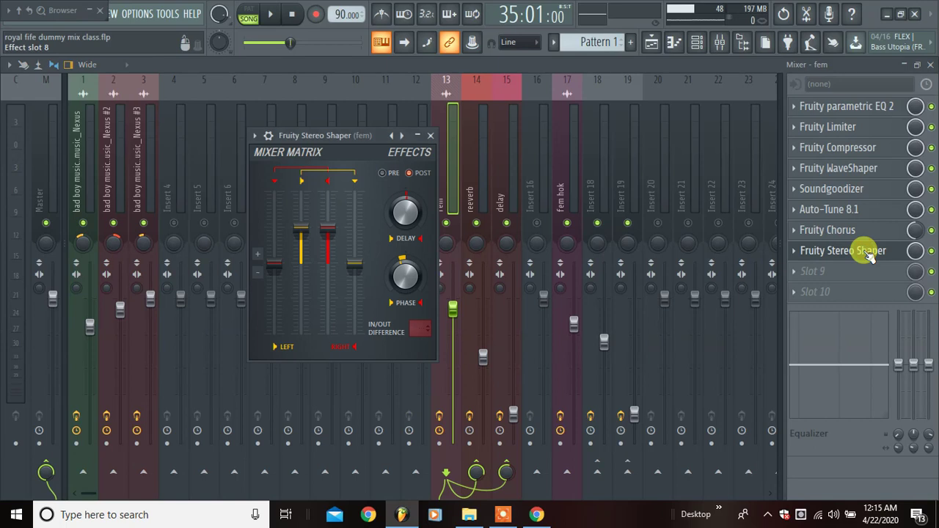
{"action": "left_click", "coordinate": [409, 137]}
{"action": "mouse_move", "coordinate": [461, 143]}
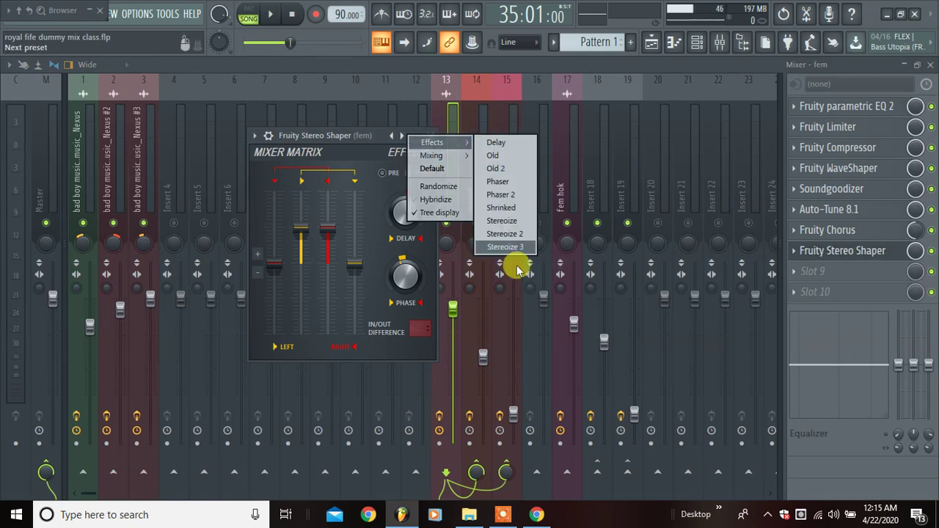
{"action": "left_click", "coordinate": [360, 139]}
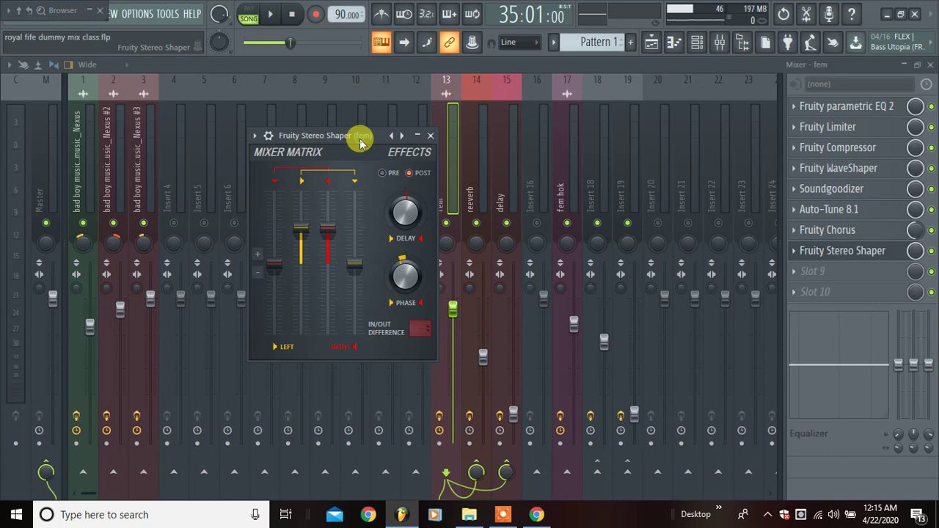
{"action": "left_click", "coordinate": [431, 136]}
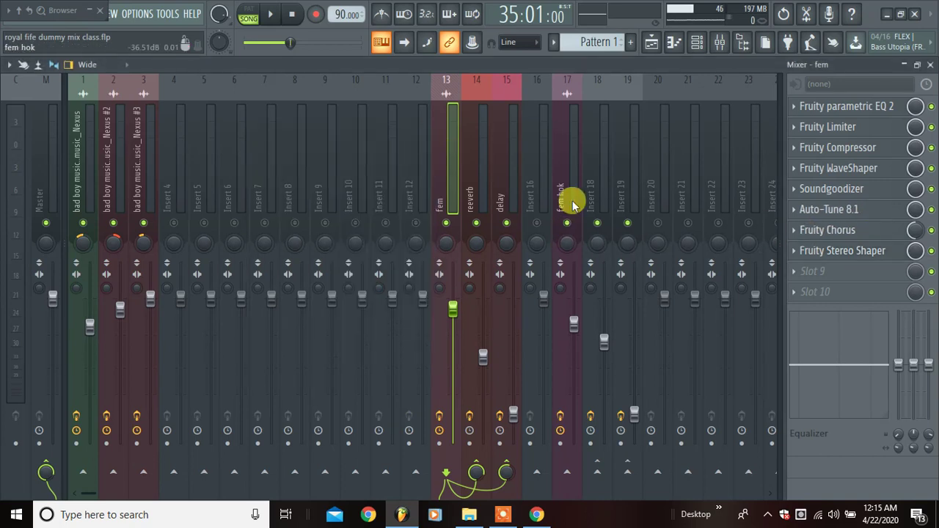
View the effect chains of the reeverb and delay mixer tracks and return to the fem track
{"action": "left_click", "coordinate": [481, 192]}
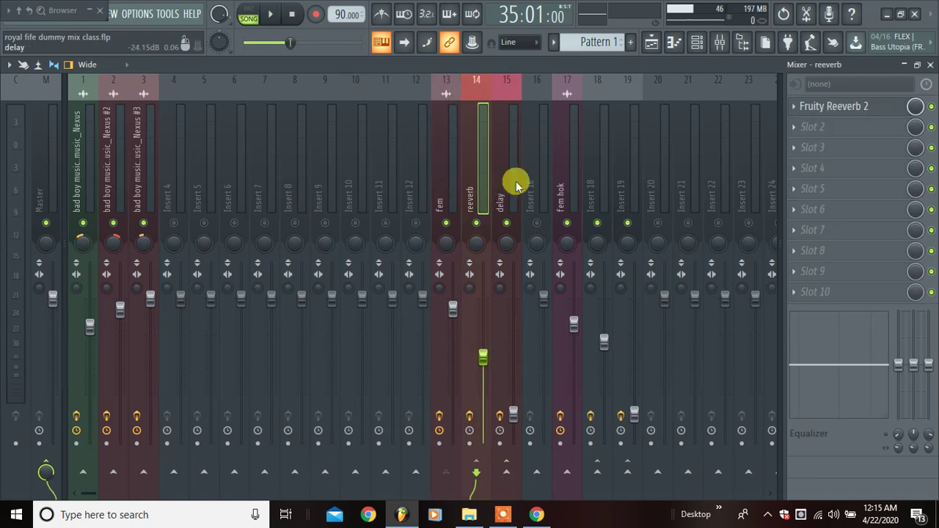
{"action": "left_click", "coordinate": [512, 184]}
{"action": "left_click", "coordinate": [442, 188]}
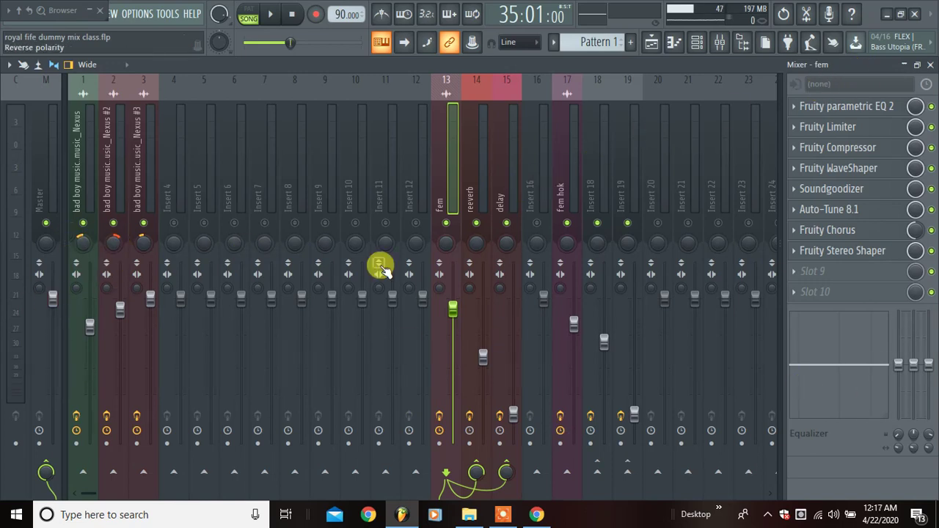
Switch to Chrome to view the uploaded videos on the DLM RECORDS YouTube channel, and return to FL Studio
{"action": "left_click", "coordinate": [539, 517]}
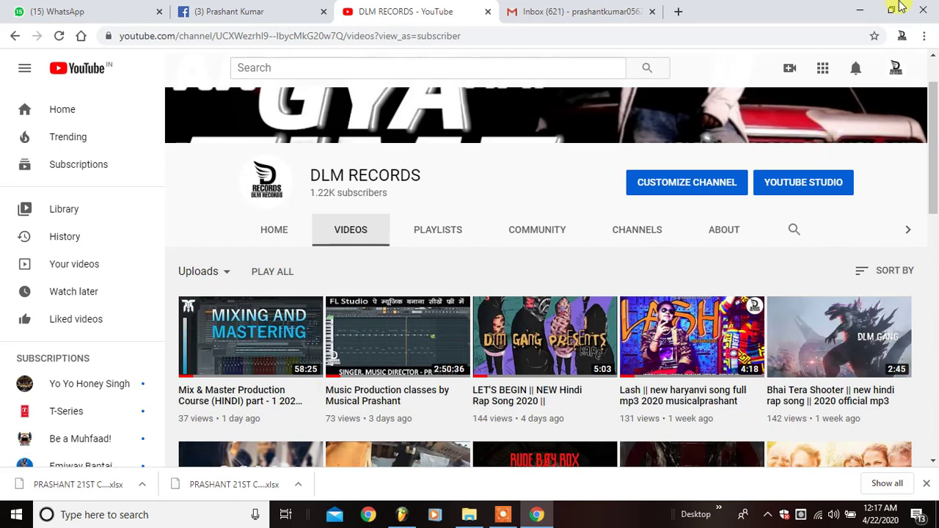
{"action": "left_click", "coordinate": [860, 10]}
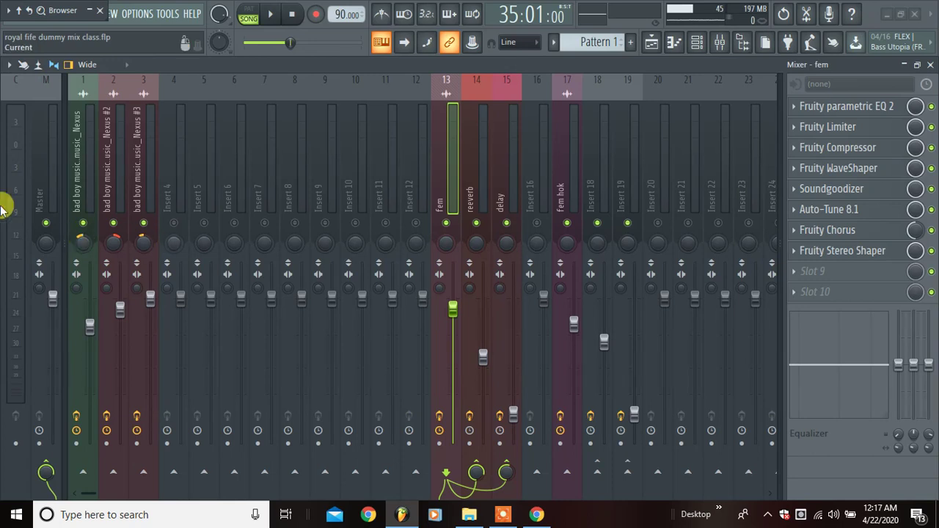
Select the Master mixer track and view the plugins available for its first effect slot without adding one
{"action": "left_click", "coordinate": [45, 178]}
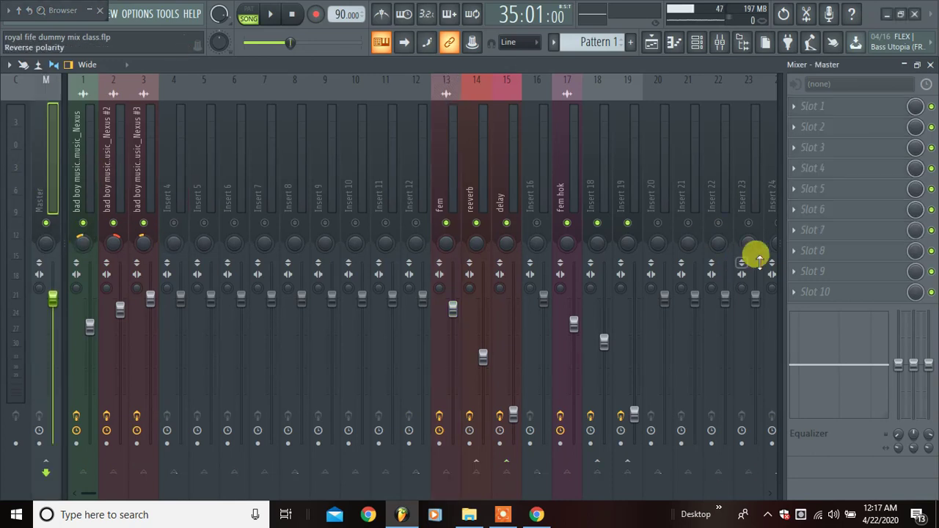
{"action": "left_click", "coordinate": [816, 104]}
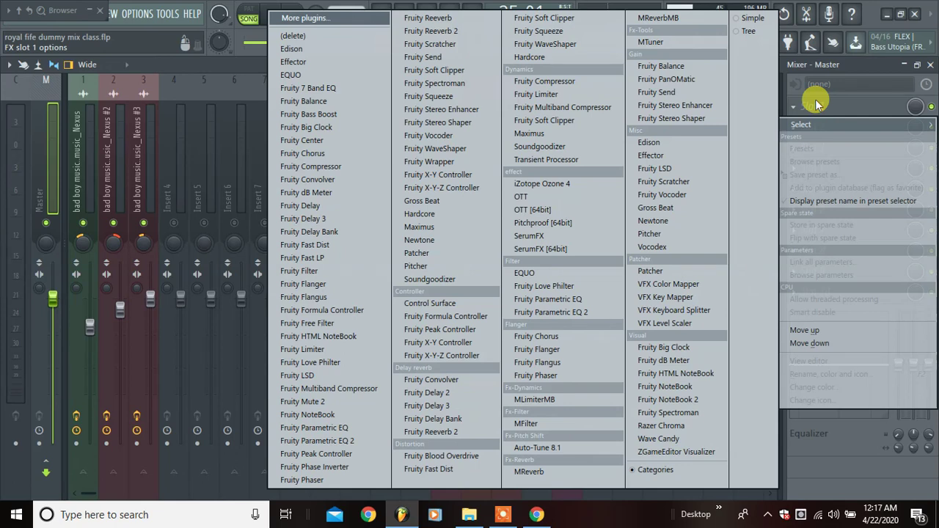
{"action": "left_click", "coordinate": [867, 65]}
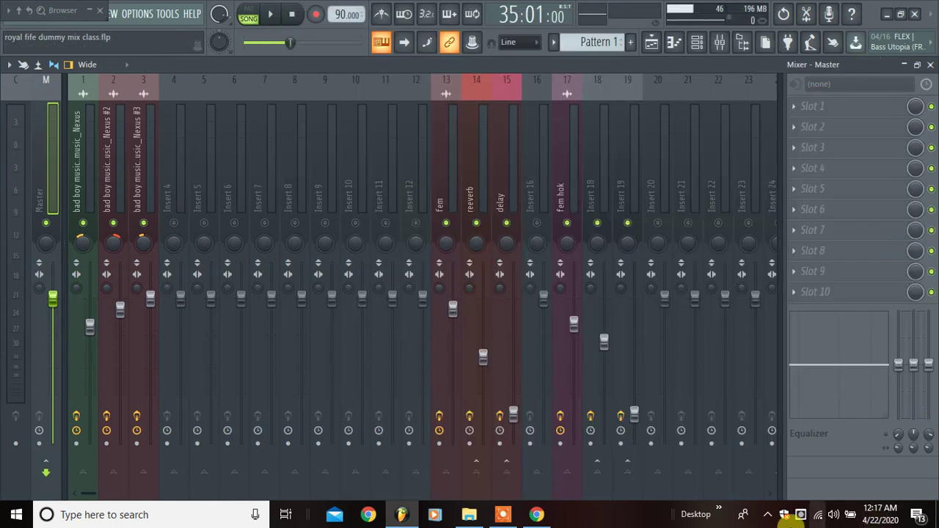
{"action": "left_click", "coordinate": [502, 520]}
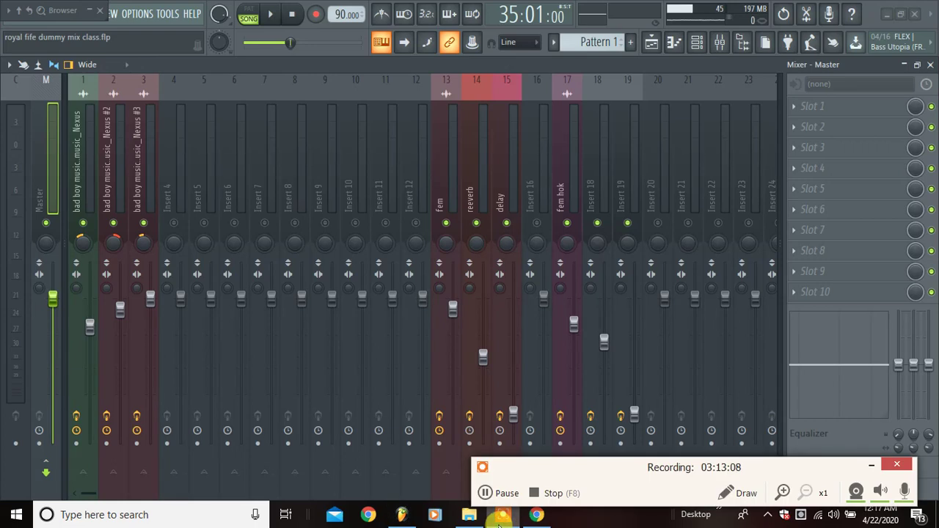
{"action": "left_click", "coordinate": [871, 465]}
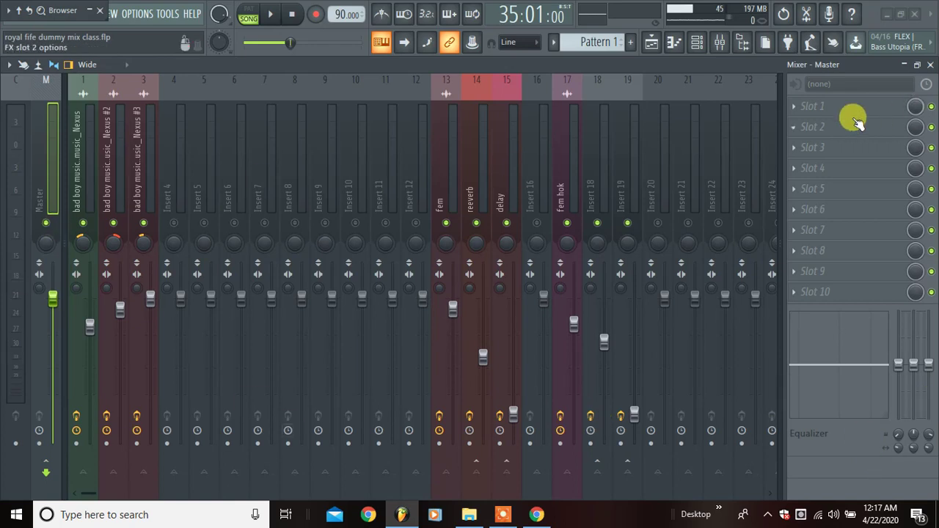
Close the mixer and start playing the arrangement from bar 33, just before the long fem vocal clip
{"action": "left_click", "coordinate": [930, 64]}
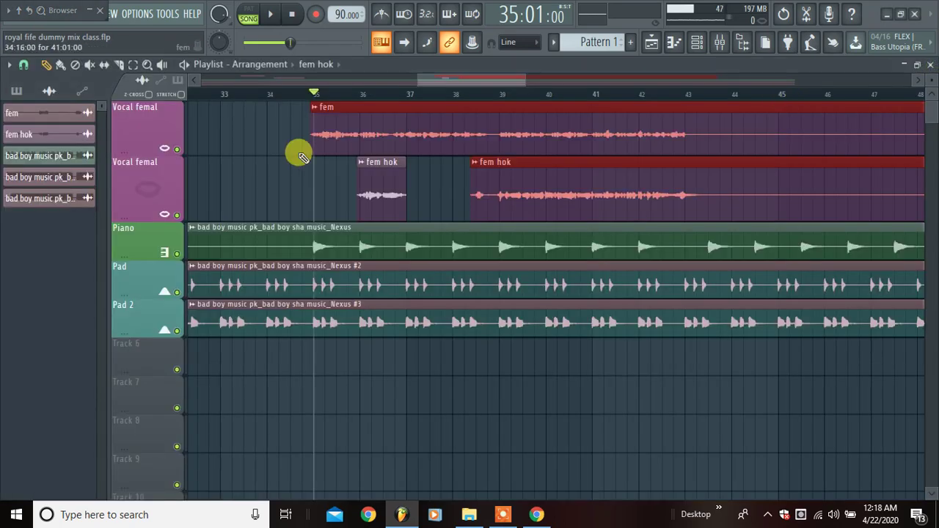
{"action": "scroll", "coordinate": [477, 96], "scroll_direction": "down", "scroll_amount": 2}
{"action": "scroll", "coordinate": [478, 98], "scroll_direction": "down", "scroll_amount": 2}
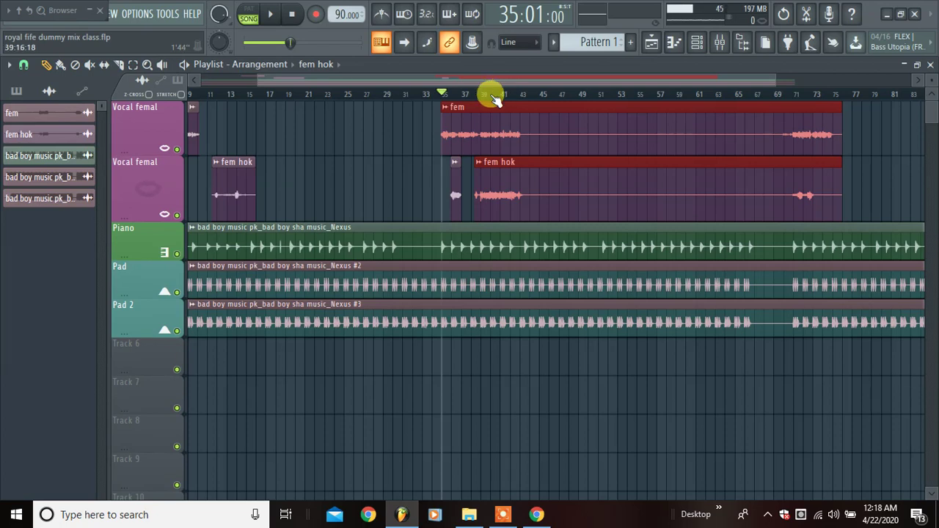
{"action": "scroll", "coordinate": [451, 94], "scroll_direction": "down", "scroll_amount": 1}
{"action": "left_click", "coordinate": [418, 93]}
{"action": "key", "text": "space"}
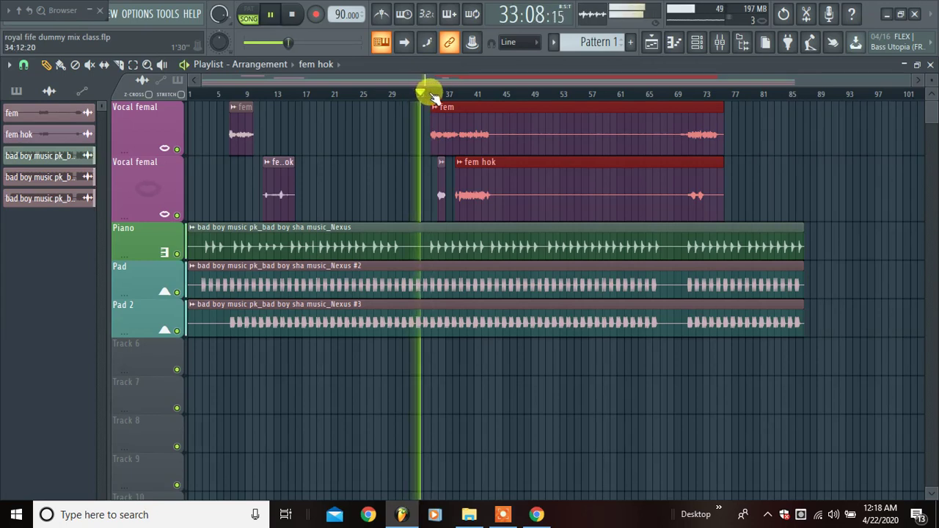
Examine the fem and fem hok vocal clips during playback until about bar 43, and stop playback
{"action": "scroll", "coordinate": [439, 95], "scroll_direction": "up", "scroll_amount": 1}
{"action": "scroll", "coordinate": [440, 94], "scroll_direction": "up", "scroll_amount": 2}
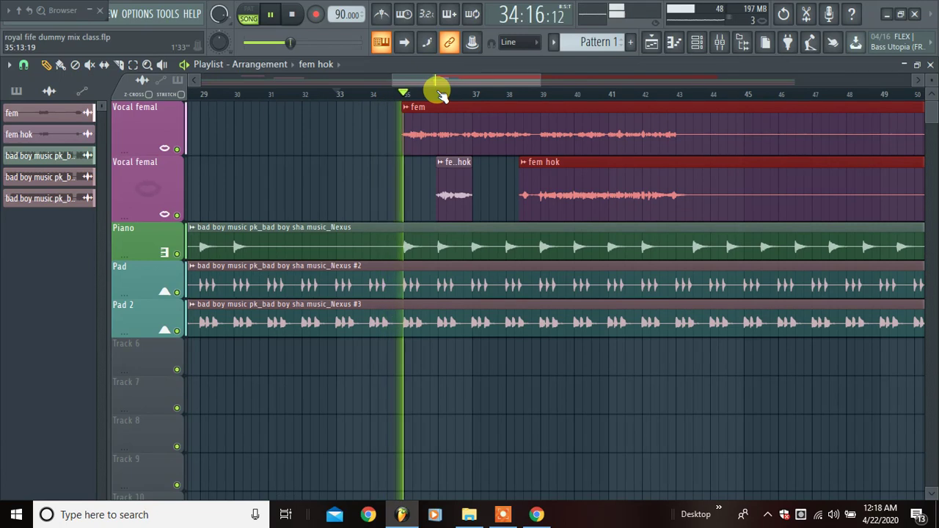
{"action": "scroll", "coordinate": [438, 94], "scroll_direction": "down", "scroll_amount": 1}
{"action": "scroll", "coordinate": [440, 95], "scroll_direction": "up", "scroll_amount": 2}
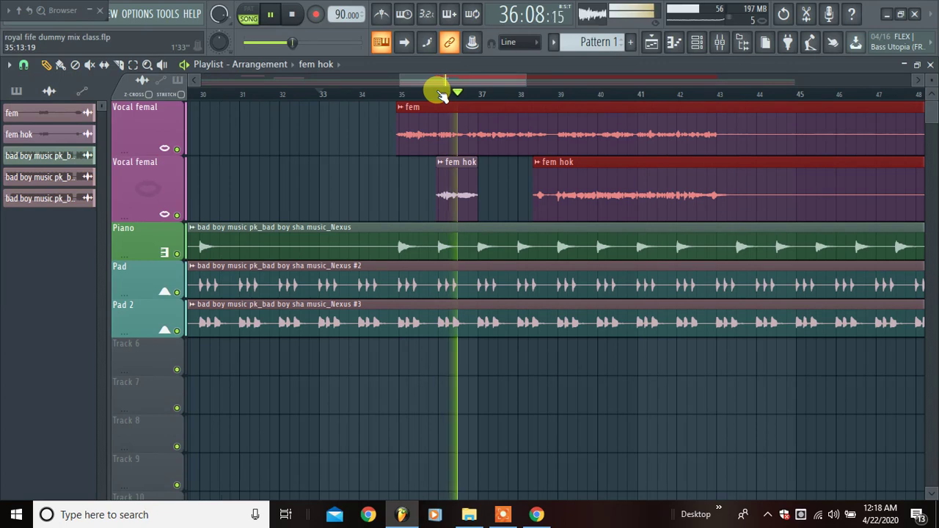
{"action": "scroll", "coordinate": [440, 94], "scroll_direction": "down", "scroll_amount": 1}
{"action": "scroll", "coordinate": [440, 94], "scroll_direction": "down", "scroll_amount": 1}
{"action": "scroll", "coordinate": [440, 94], "scroll_direction": "up", "scroll_amount": 2}
{"action": "scroll", "coordinate": [440, 95], "scroll_direction": "up", "scroll_amount": 2}
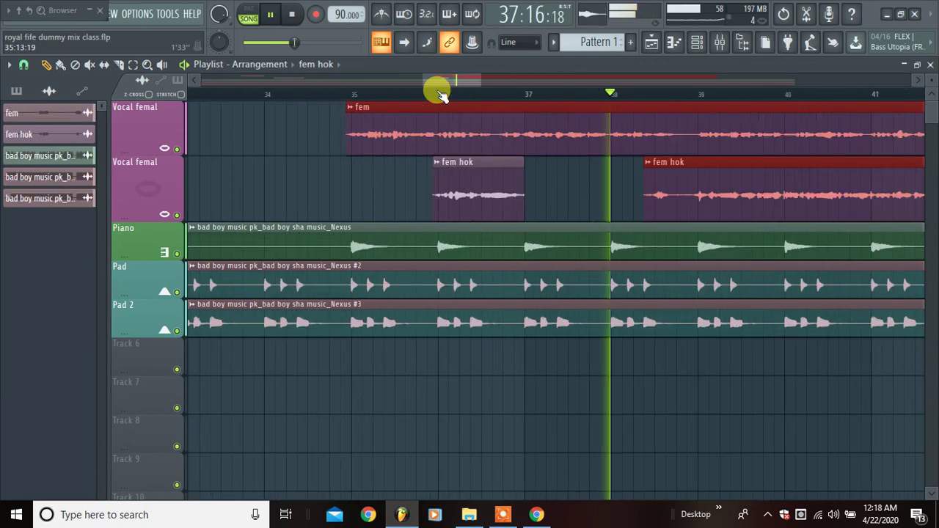
{"action": "scroll", "coordinate": [440, 96], "scroll_direction": "down", "scroll_amount": 3}
{"action": "scroll", "coordinate": [440, 95], "scroll_direction": "up", "scroll_amount": 2}
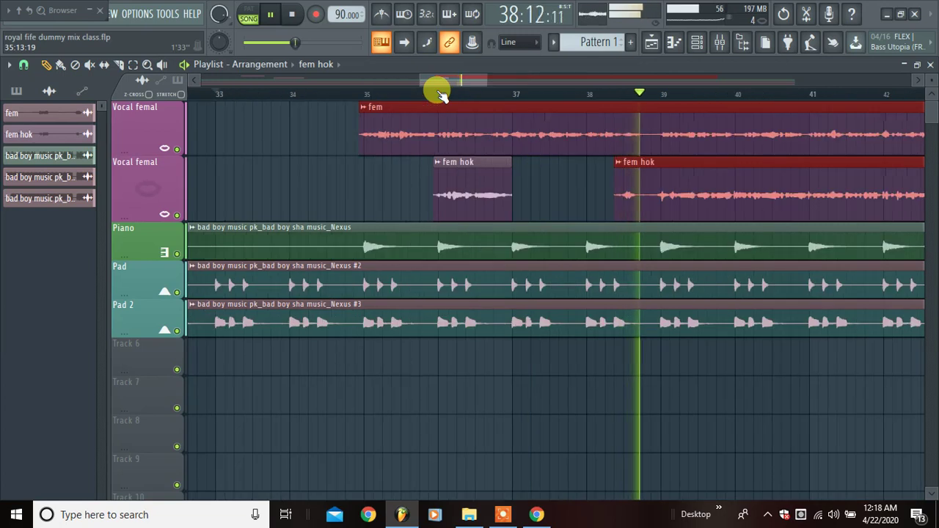
{"action": "scroll", "coordinate": [440, 94], "scroll_direction": "down", "scroll_amount": 2}
{"action": "scroll", "coordinate": [441, 96], "scroll_direction": "up", "scroll_amount": 2}
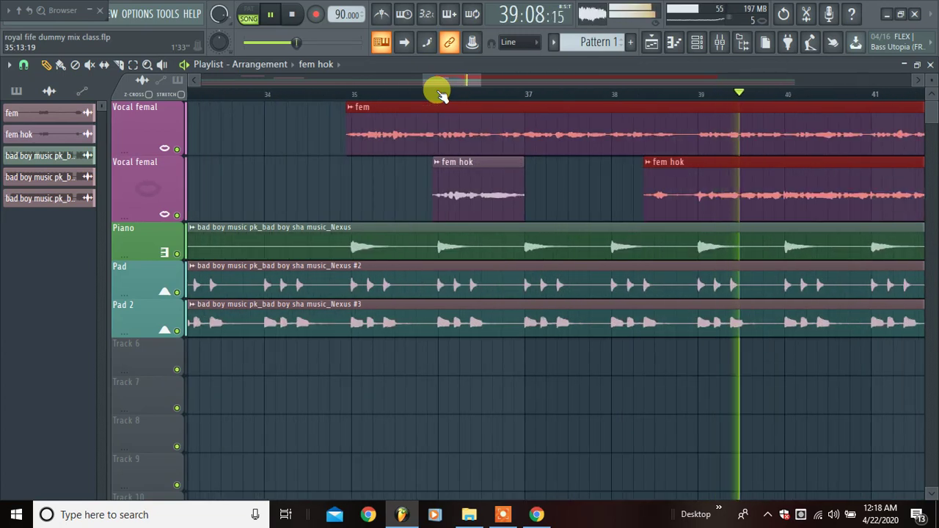
{"action": "scroll", "coordinate": [440, 94], "scroll_direction": "down", "scroll_amount": 3}
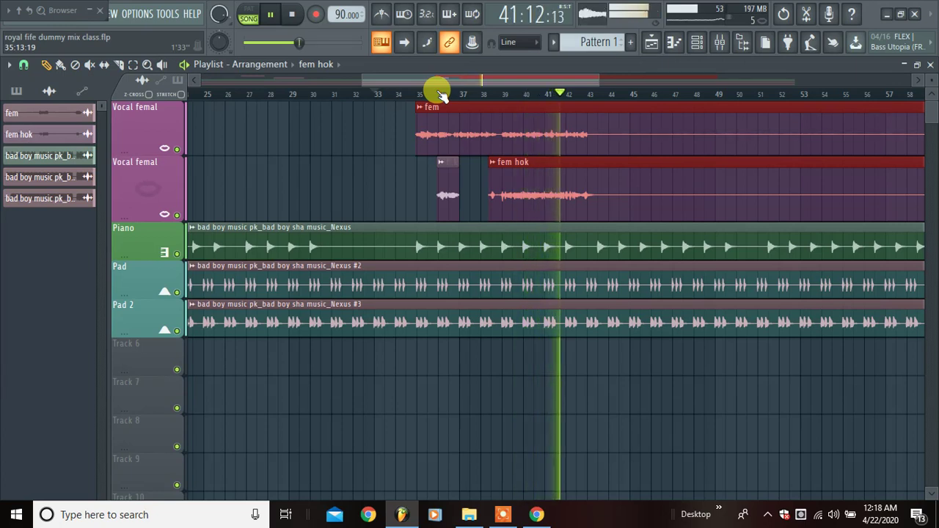
{"action": "scroll", "coordinate": [440, 94], "scroll_direction": "down", "scroll_amount": 2}
{"action": "scroll", "coordinate": [440, 95], "scroll_direction": "down", "scroll_amount": 2}
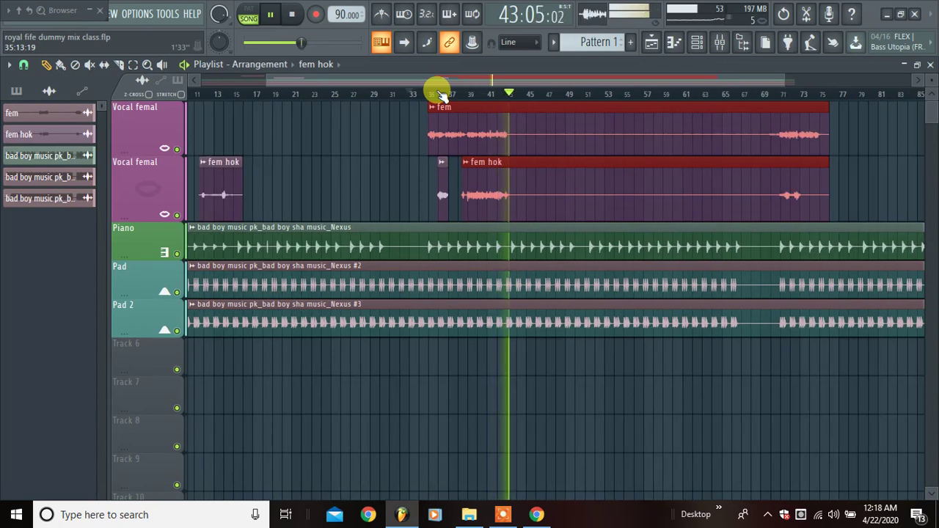
{"action": "key", "text": "space"}
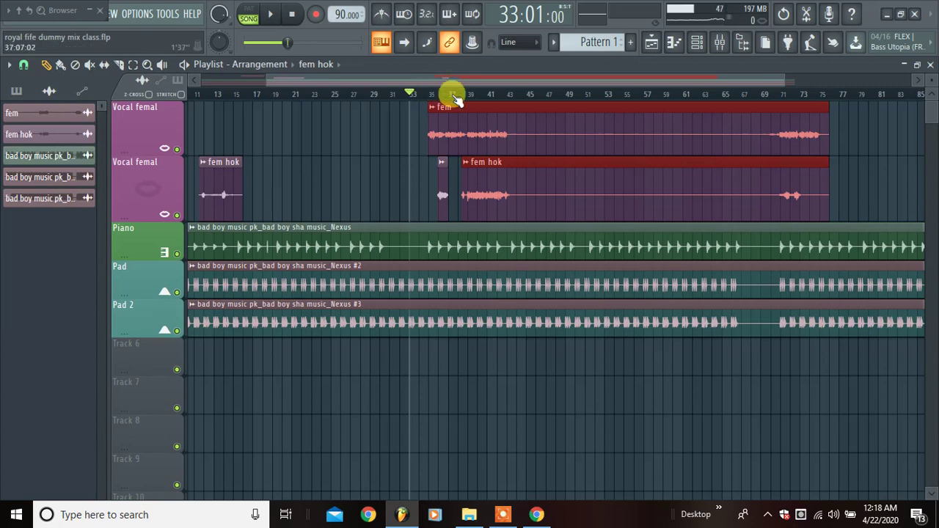
Switch to Chrome and, from the YouTube home page, search for "royal life" together with the artist's name
{"action": "left_click", "coordinate": [536, 516]}
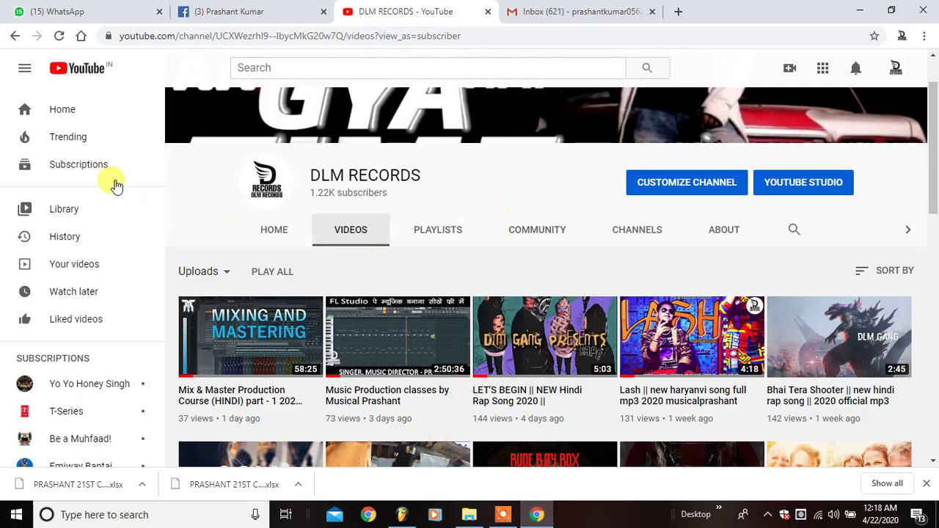
{"action": "left_click", "coordinate": [74, 118]}
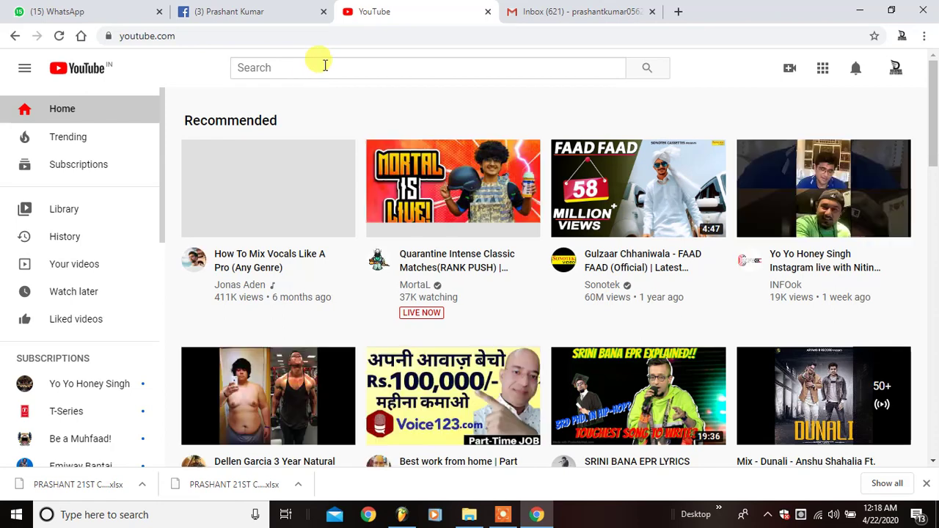
{"action": "left_click", "coordinate": [325, 66]}
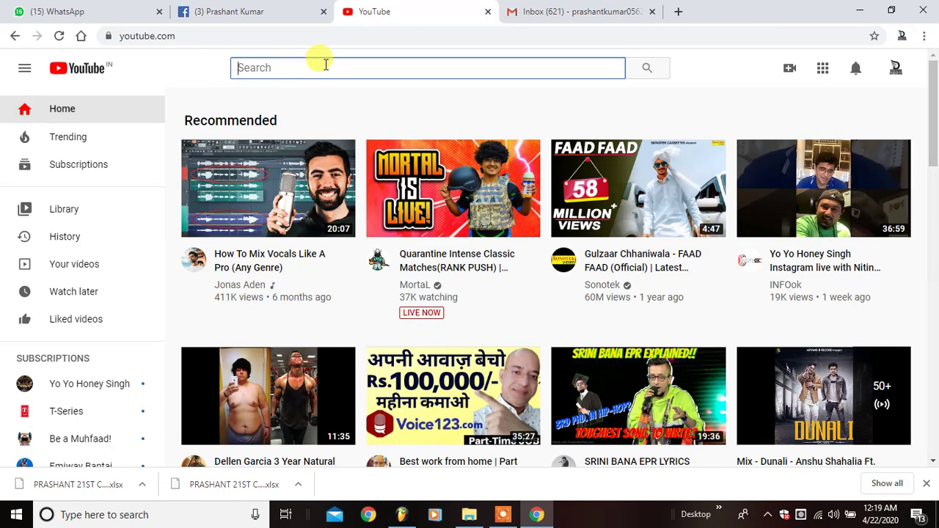
{"action": "type", "text": "ro"}
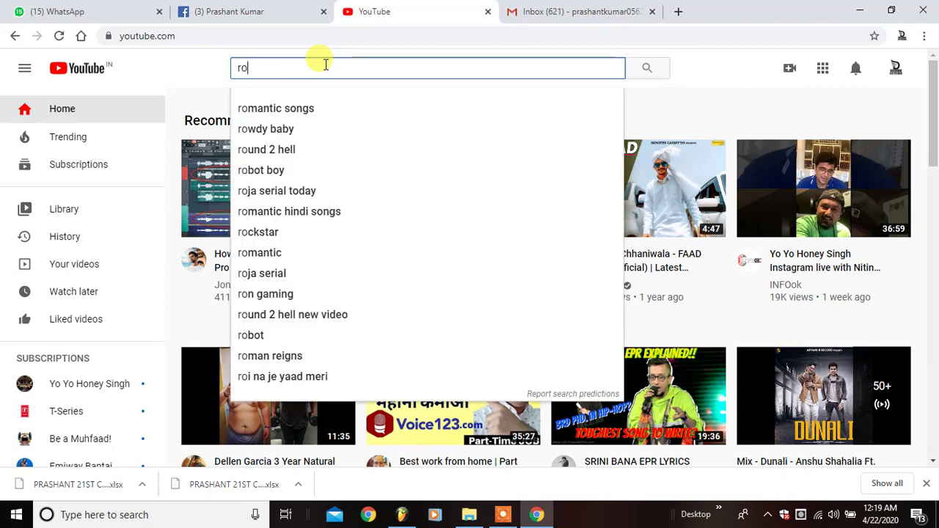
{"action": "type", "text": "yaal"}
{"action": "key", "text": "BackSpace"}
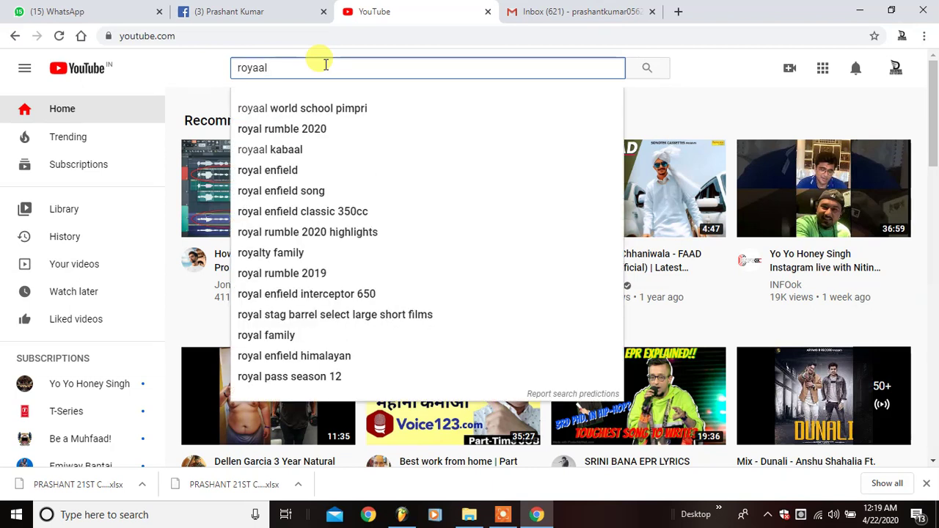
{"action": "key", "text": "BackSpace"}
{"action": "type", "text": "l "}
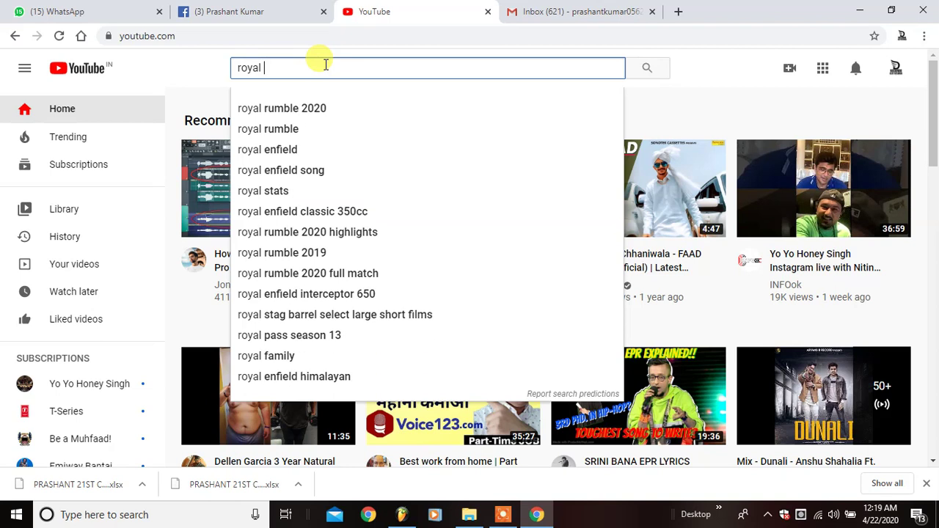
{"action": "type", "text": "lif"}
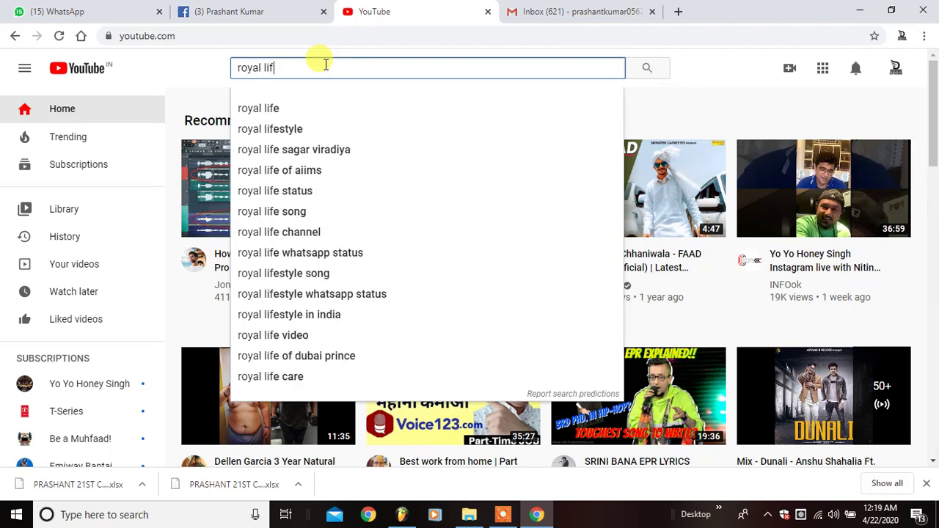
{"action": "type", "text": "e"}
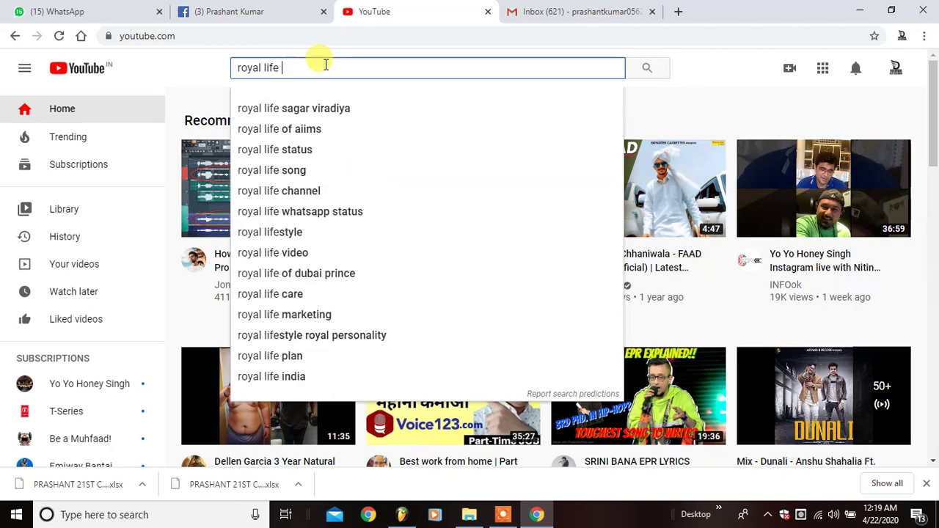
{"action": "type", "text": " mu"}
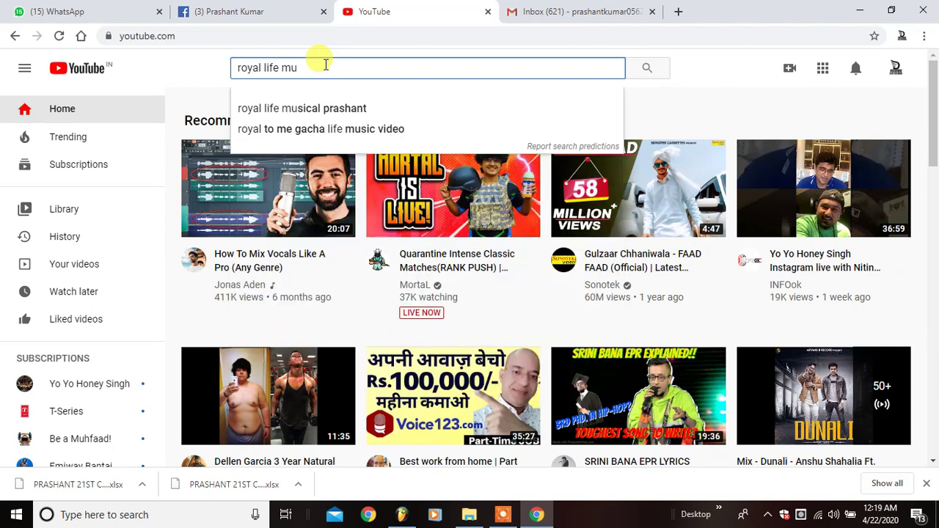
{"action": "key", "text": "Down"}
{"action": "key", "text": "Return"}
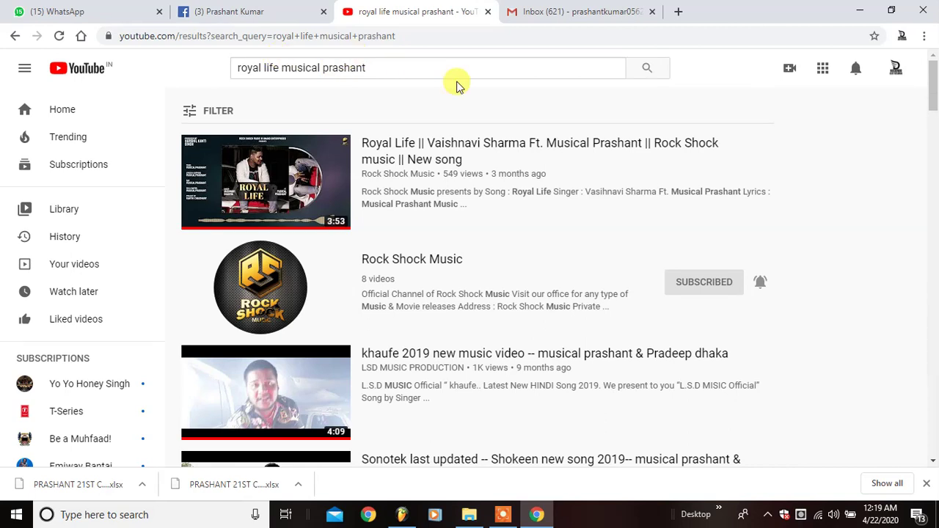
Open the Royal Life song video published by Rock Shock Music, pause it after the opening seconds, and resume playback
{"action": "left_click", "coordinate": [258, 176]}
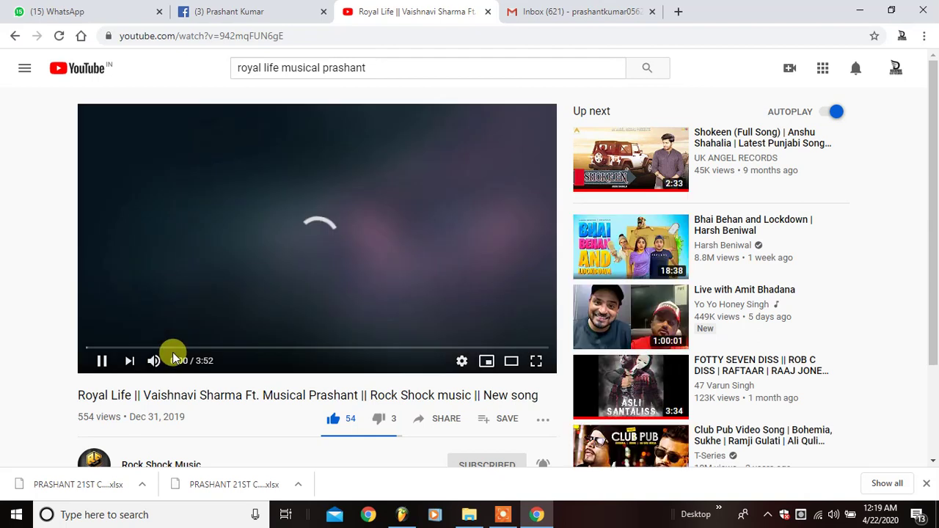
{"action": "mouse_move", "coordinate": [154, 360]}
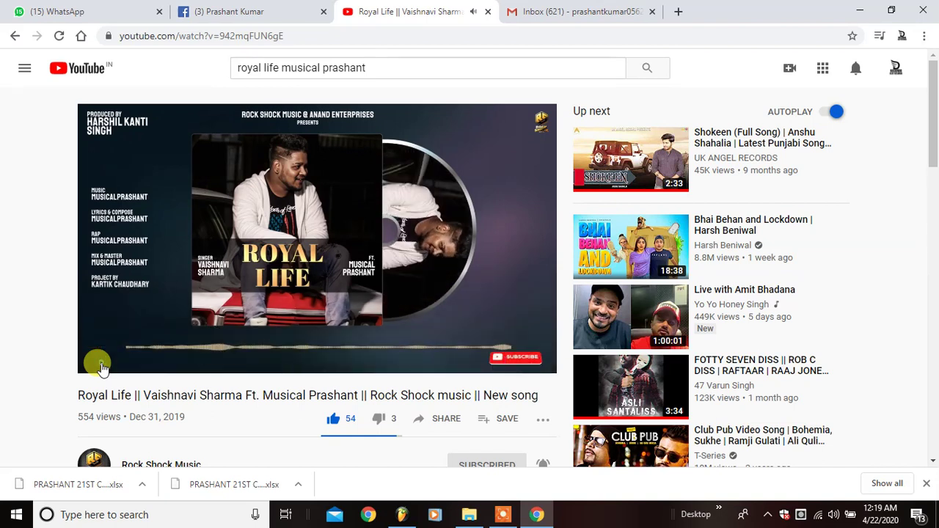
{"action": "left_click", "coordinate": [101, 367]}
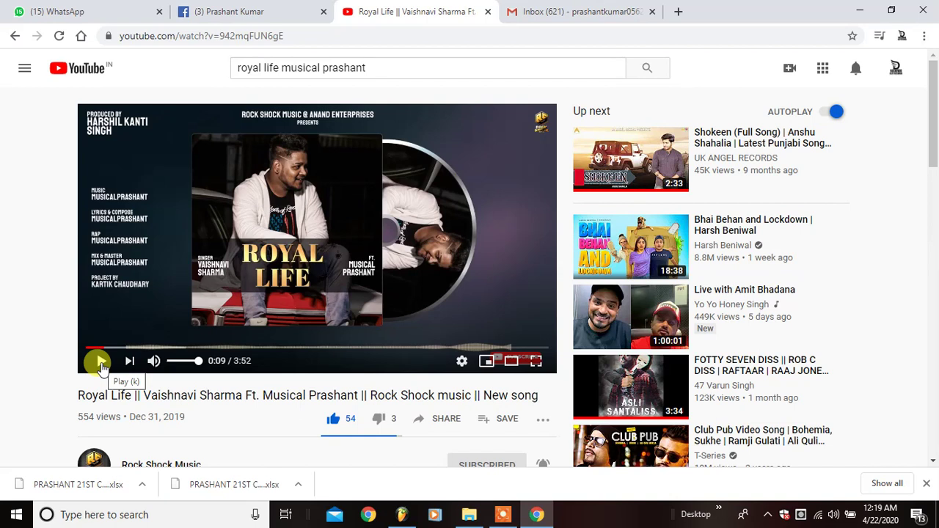
{"action": "left_click", "coordinate": [102, 364]}
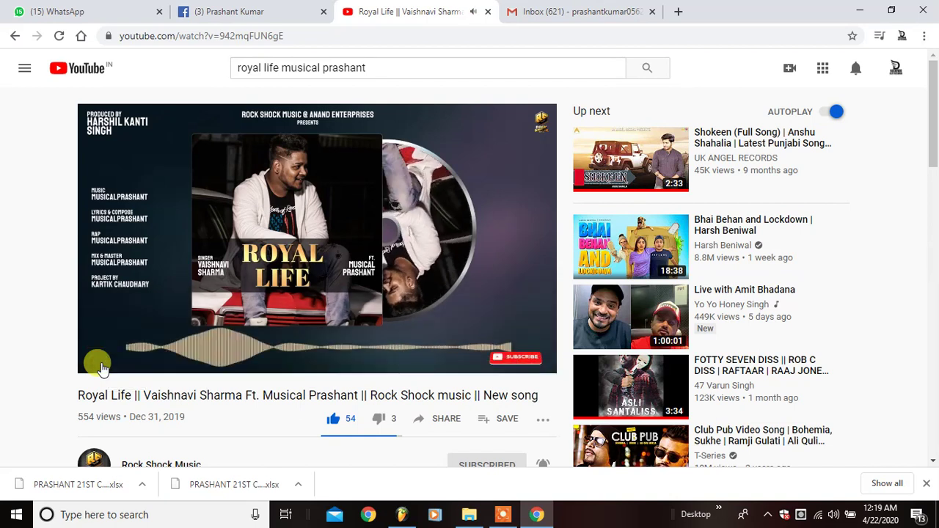